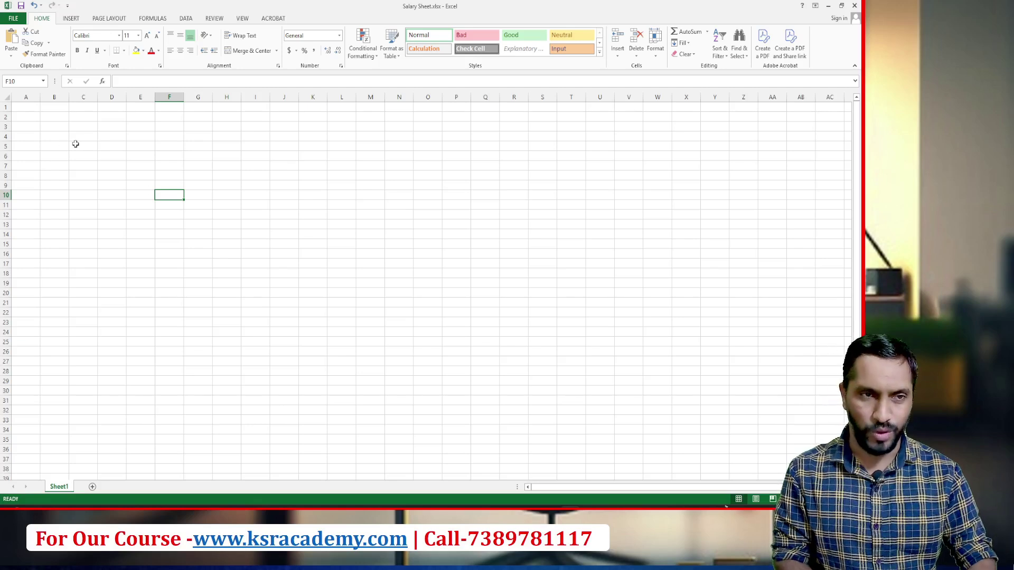
# Enter the column headings "ID No" in cell B4 and "Name" in cell C4.
pyautogui.click(44, 138)
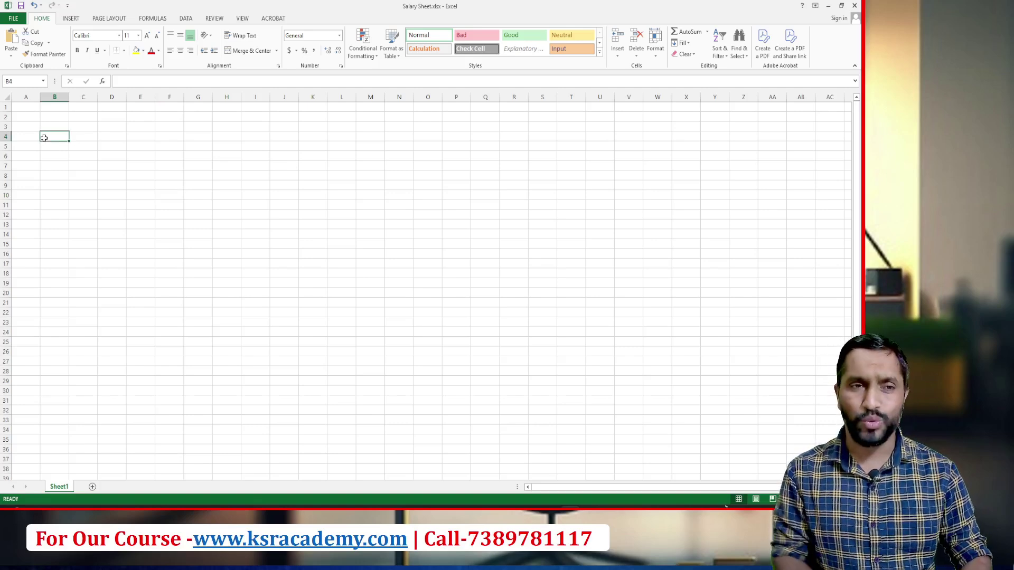
pyautogui.scroll(4, 124, 190)
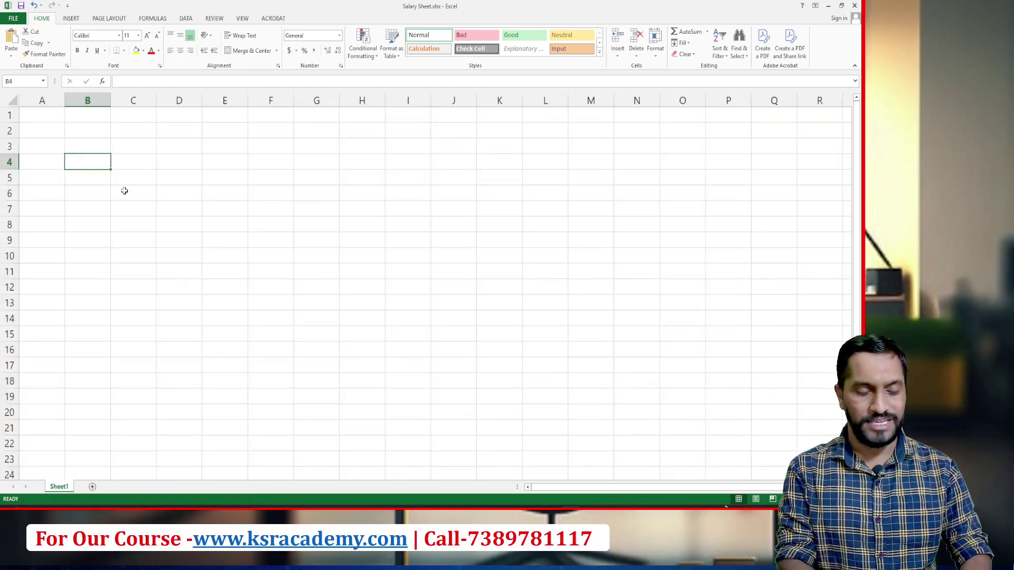
pyautogui.write('ID No')
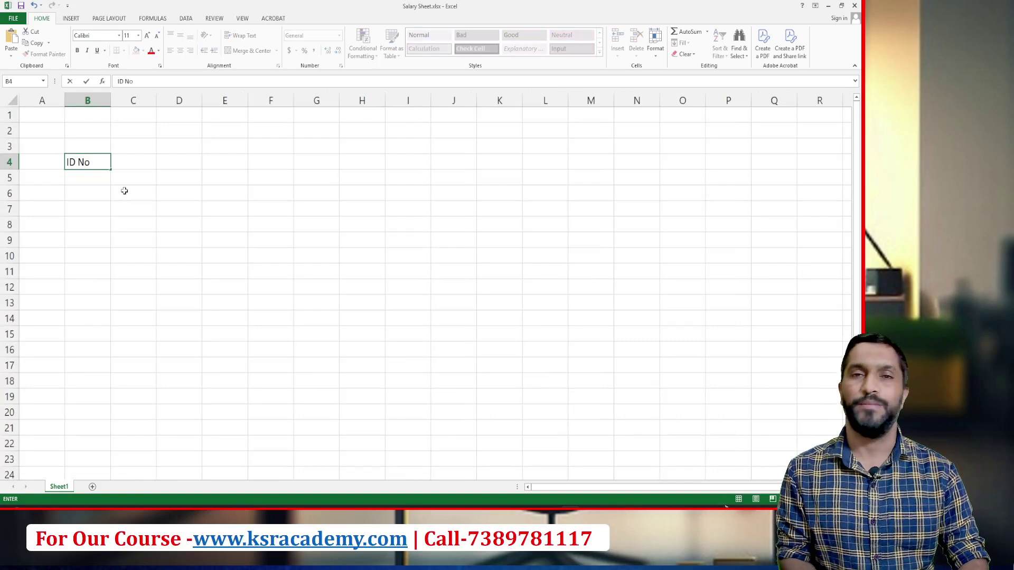
pyautogui.press('Tab')
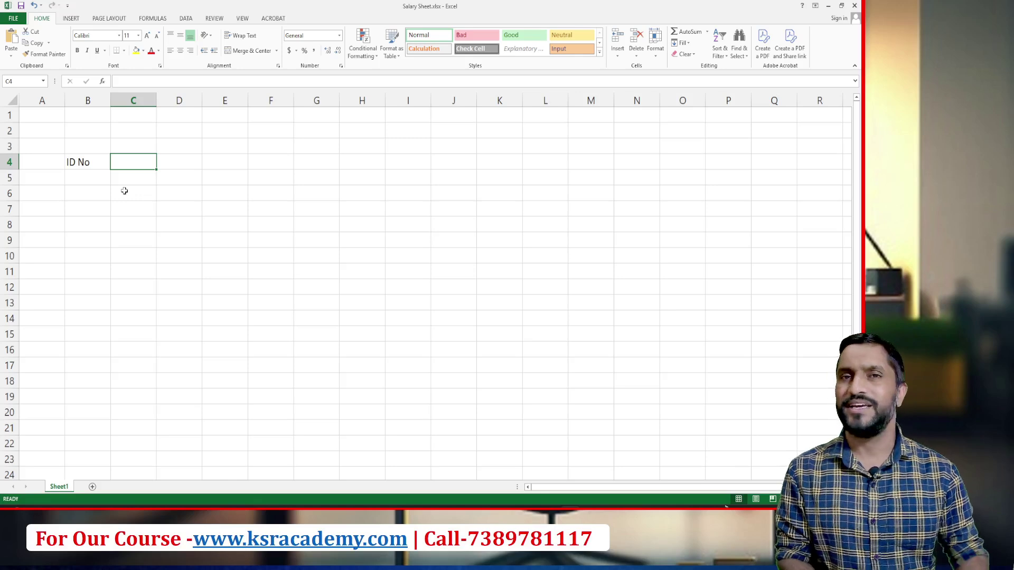
pyautogui.write('Name')
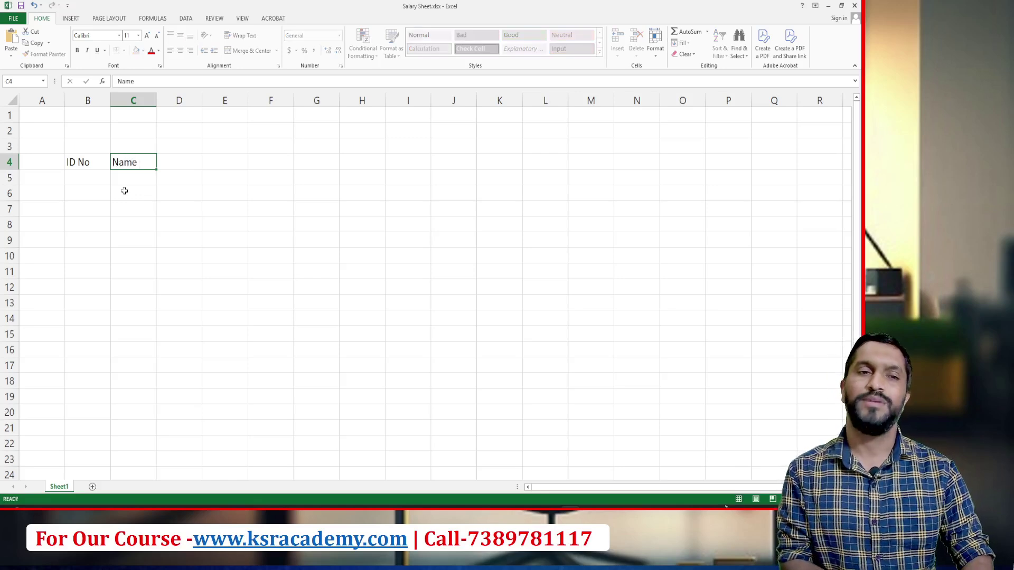
pyautogui.press('Tab')
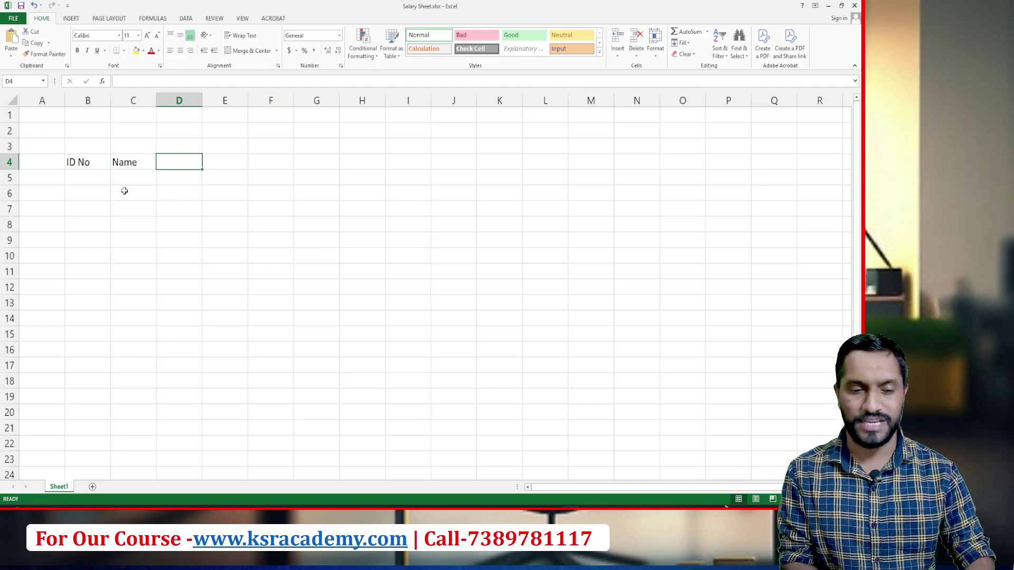
# Enter the heading "Designation" in cell D4 and widen column D to fit the text.
pyautogui.write('Desi')
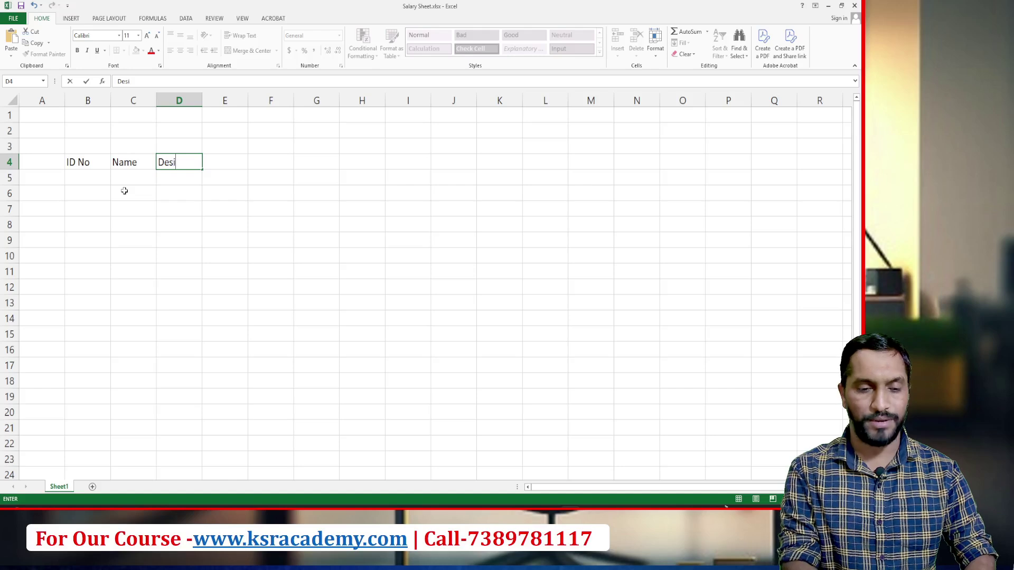
pyautogui.write('gn')
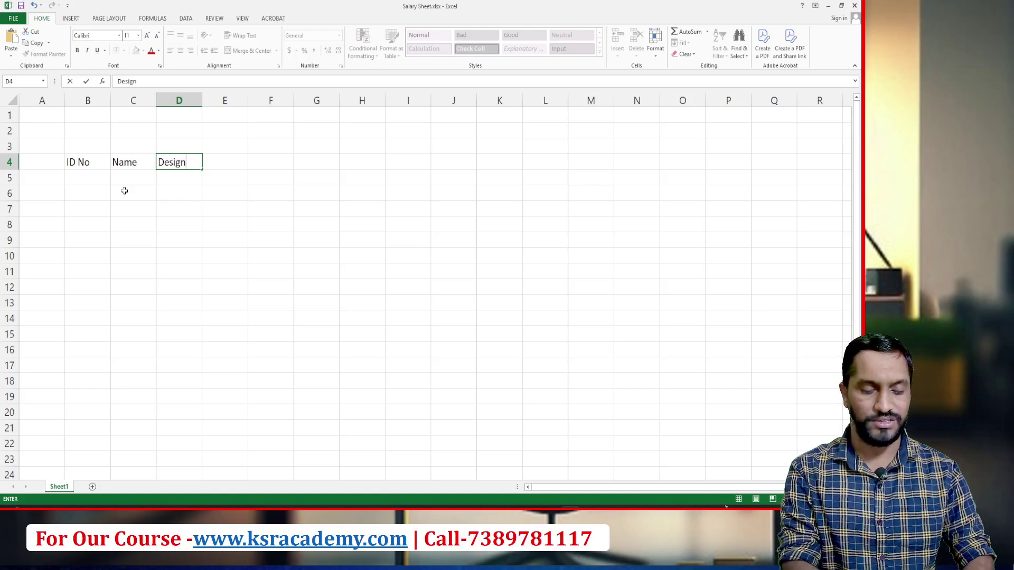
pyautogui.write('ation')
pyautogui.press('Tab')
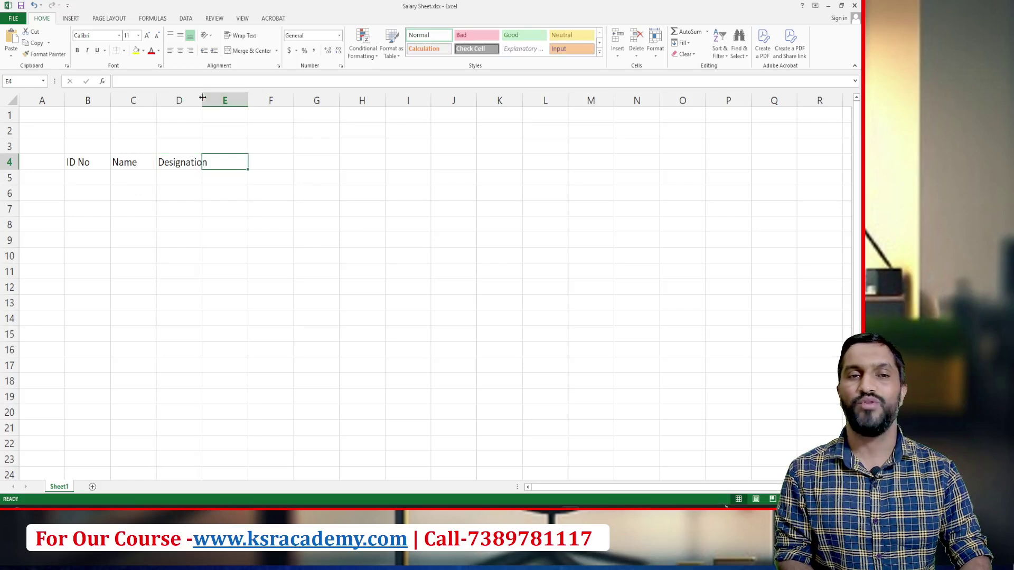
pyautogui.moveTo(202, 97); pyautogui.dragTo(211, 99)
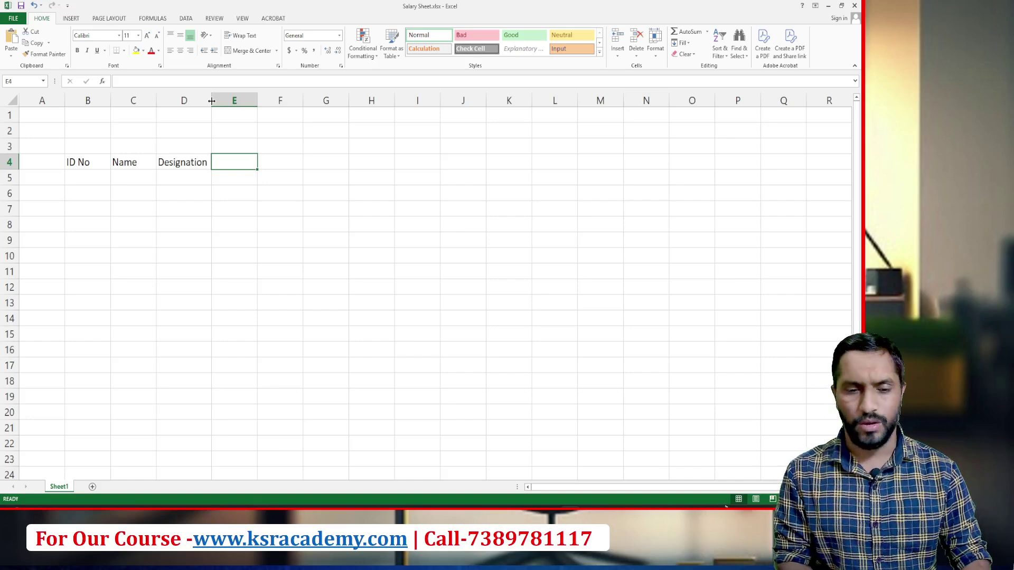
# Enter the heading "Basic Salary" in cell E4, beside Designation.
pyautogui.write('Basdi')
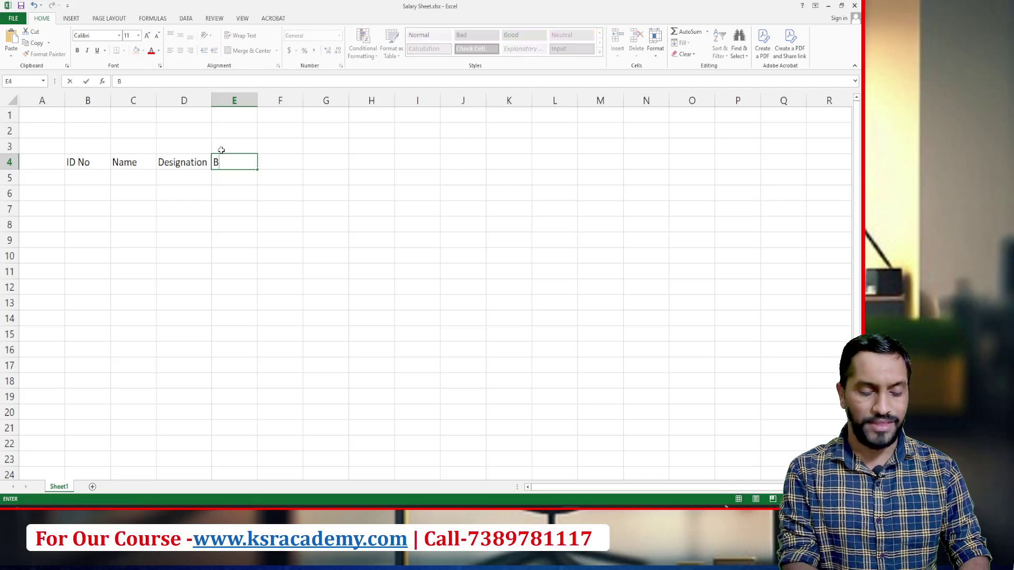
pyautogui.press('BackSpace')
pyautogui.press('BackSpace')
pyautogui.write('i')
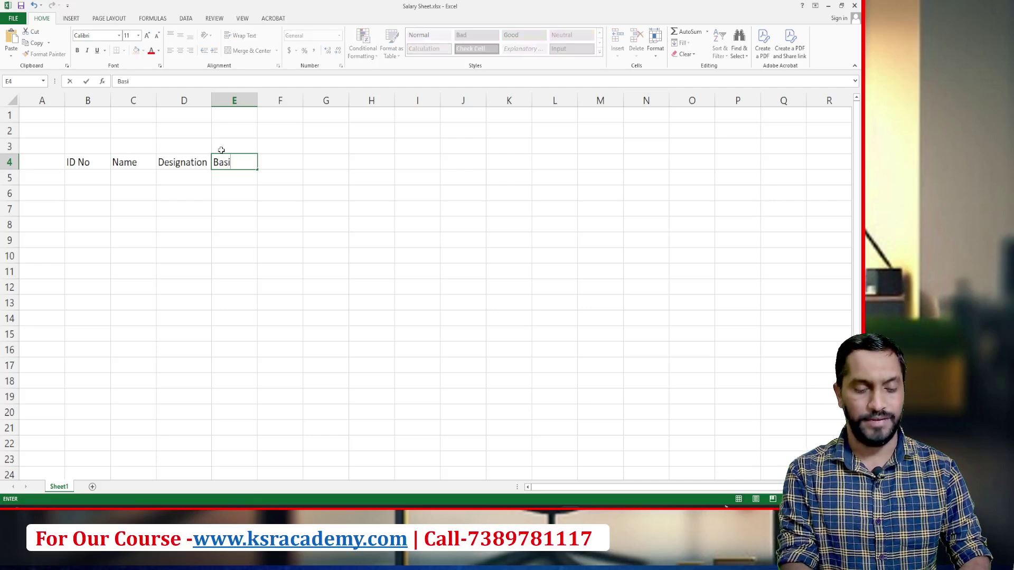
pyautogui.write(' cX')
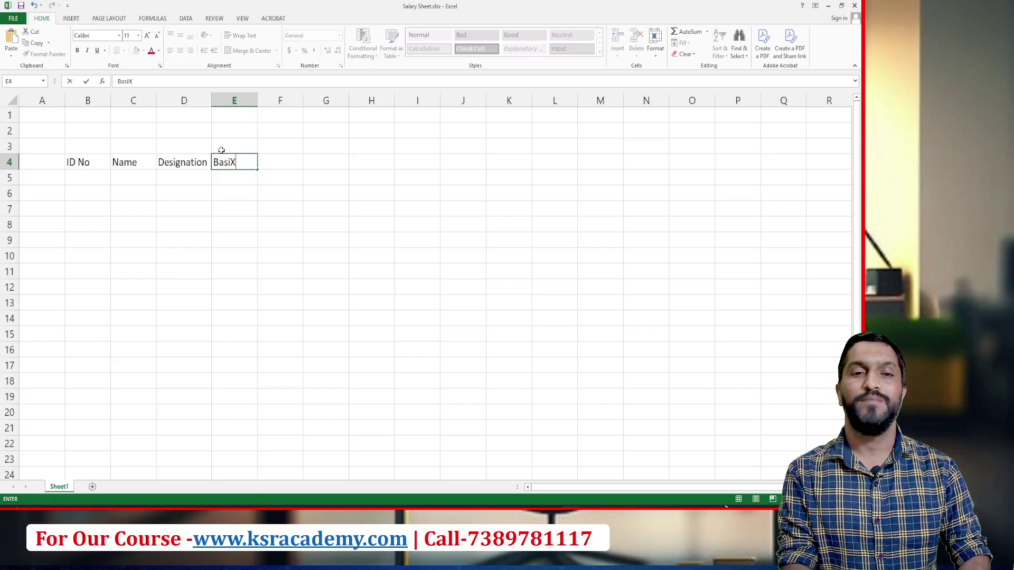
pyautogui.press('BackSpace')
pyautogui.write('c')
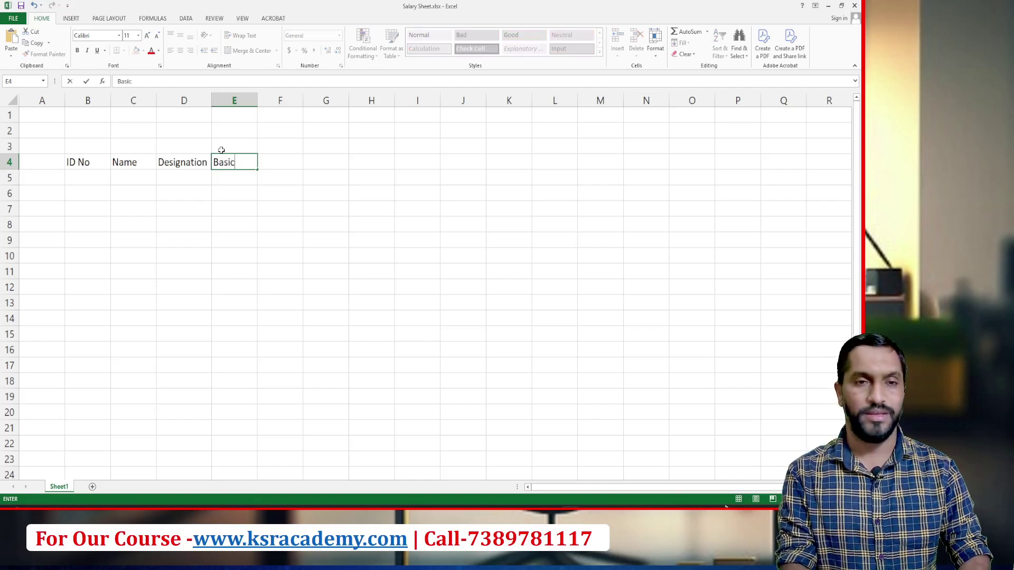
pyautogui.write(' Salat')
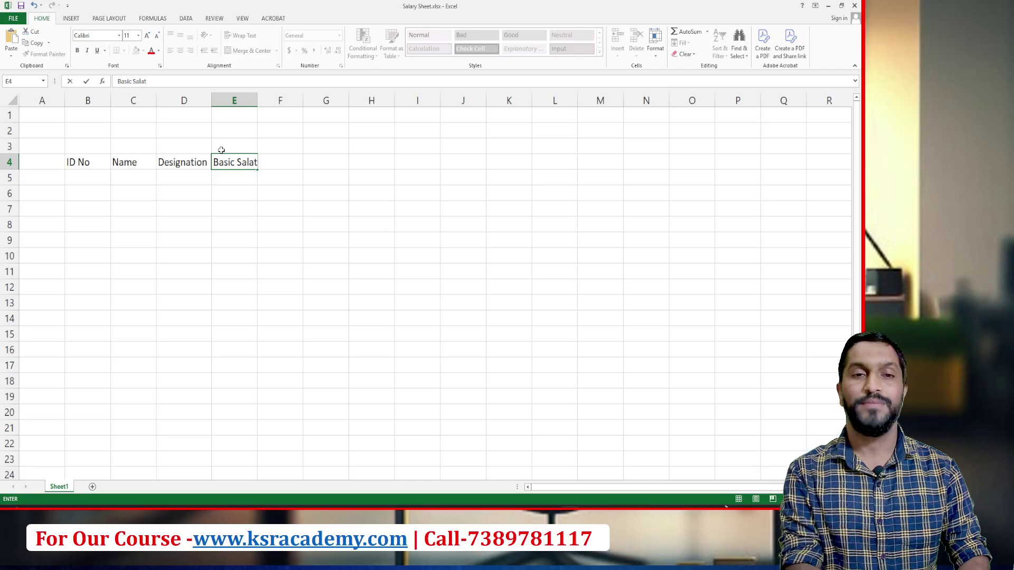
pyautogui.press('BackSpace')
pyautogui.write('ty')
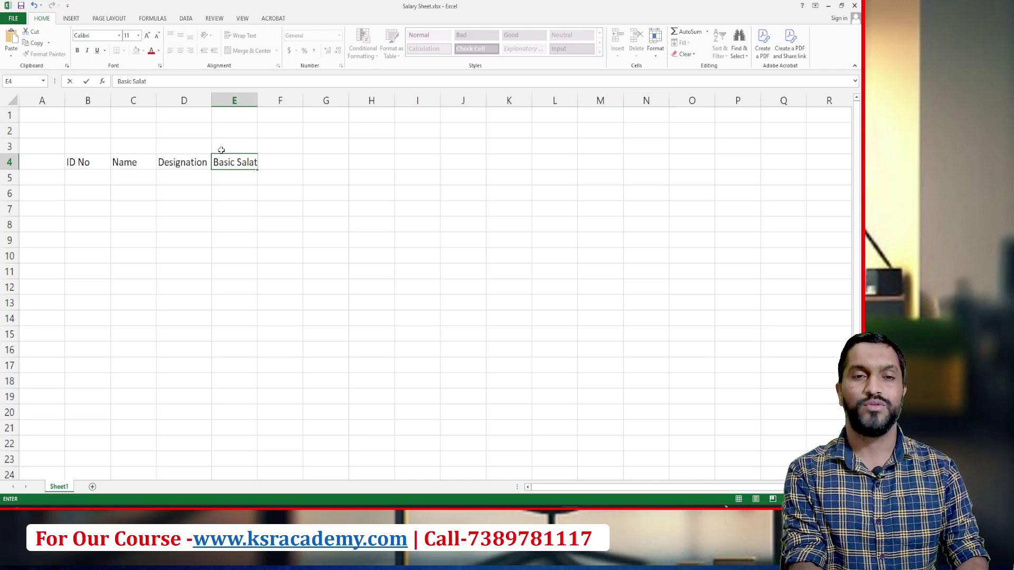
pyautogui.press('BackSpace')
pyautogui.press('BackSpace')
pyautogui.write('ry')
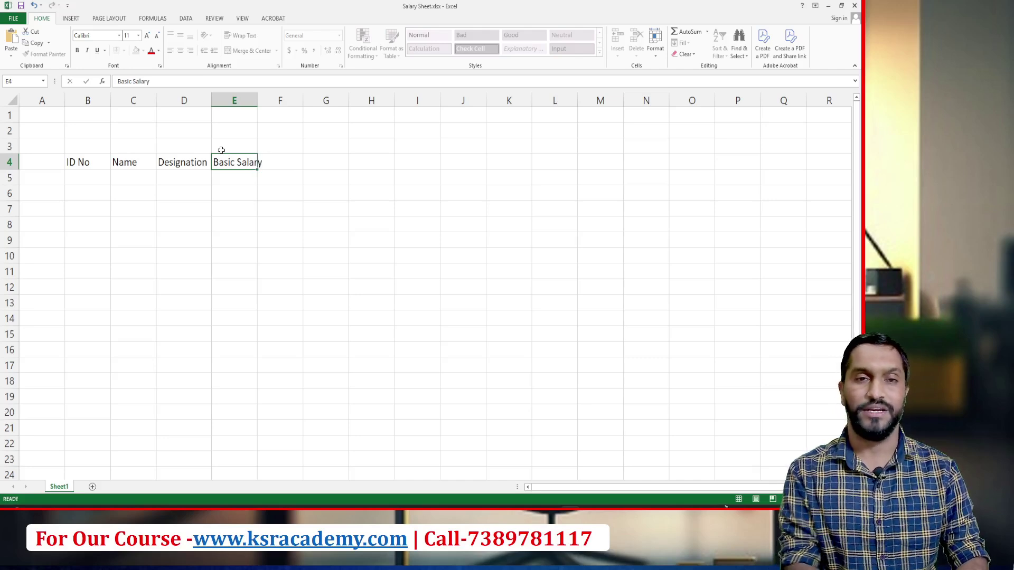
pyautogui.press('Tab')
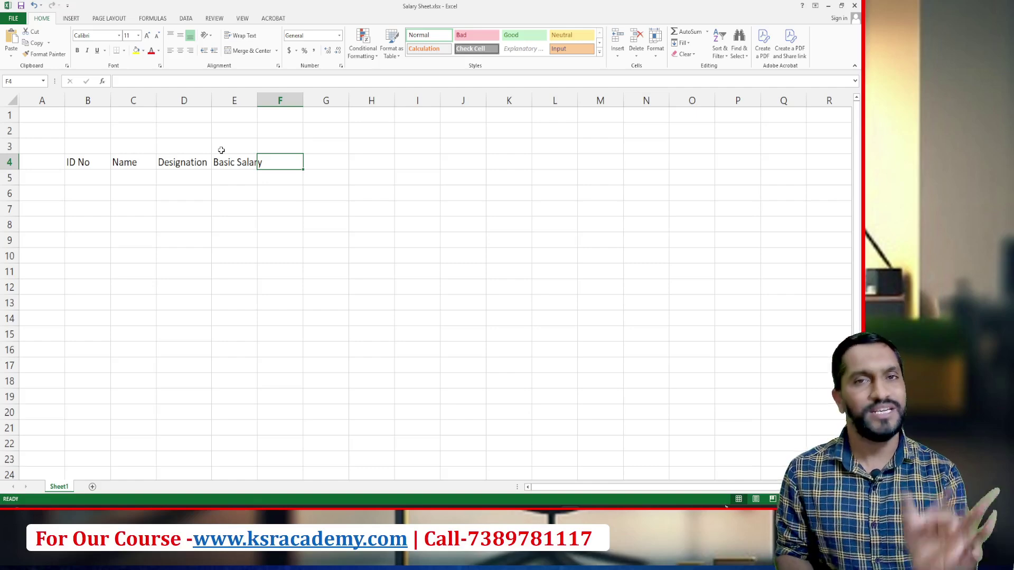
# Enter the heading "Attendance" in cell F4, beside Basic Salary.
pyautogui.write('Atte')
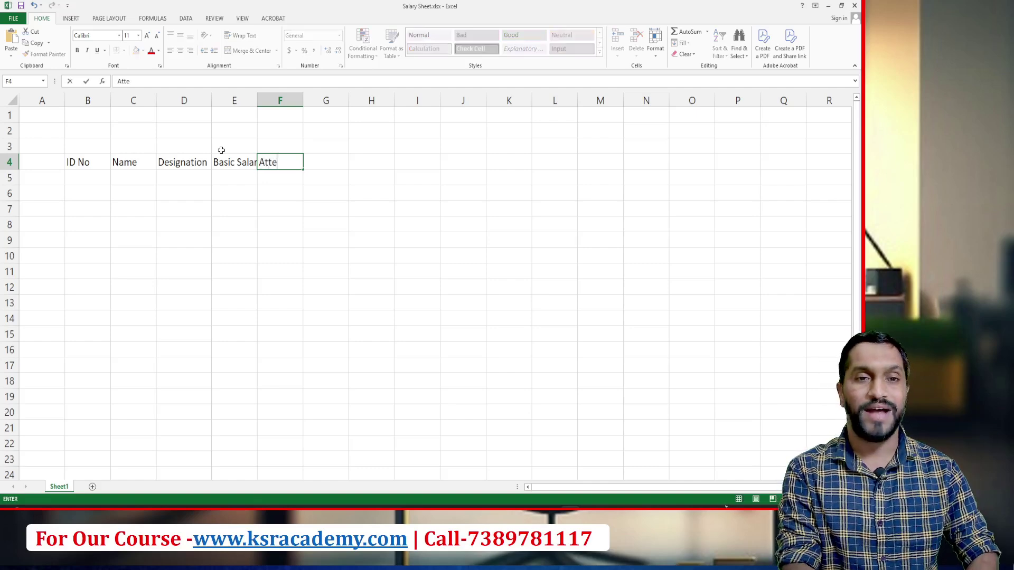
pyautogui.write('nda')
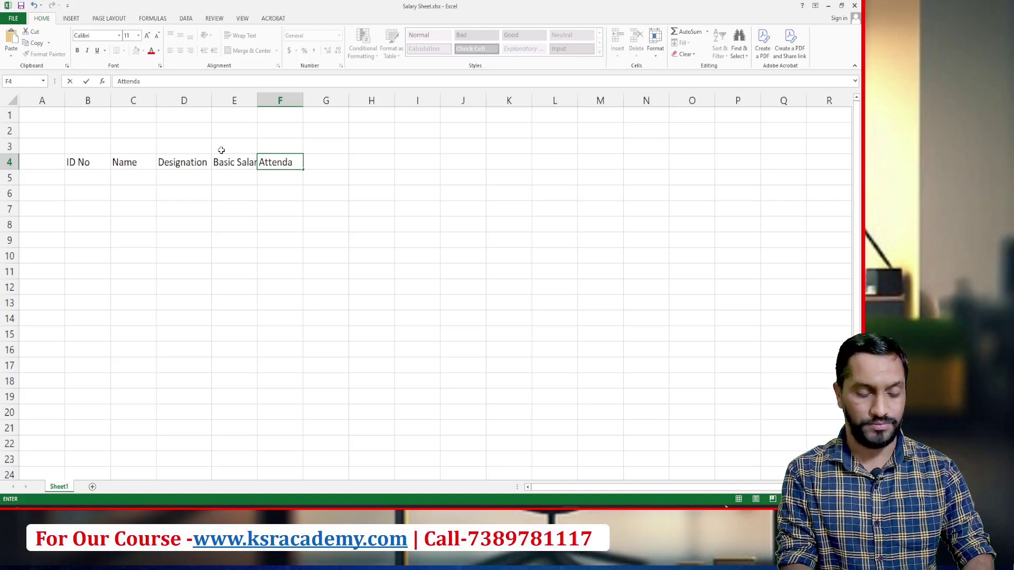
pyautogui.write('nce')
pyautogui.press('Return')
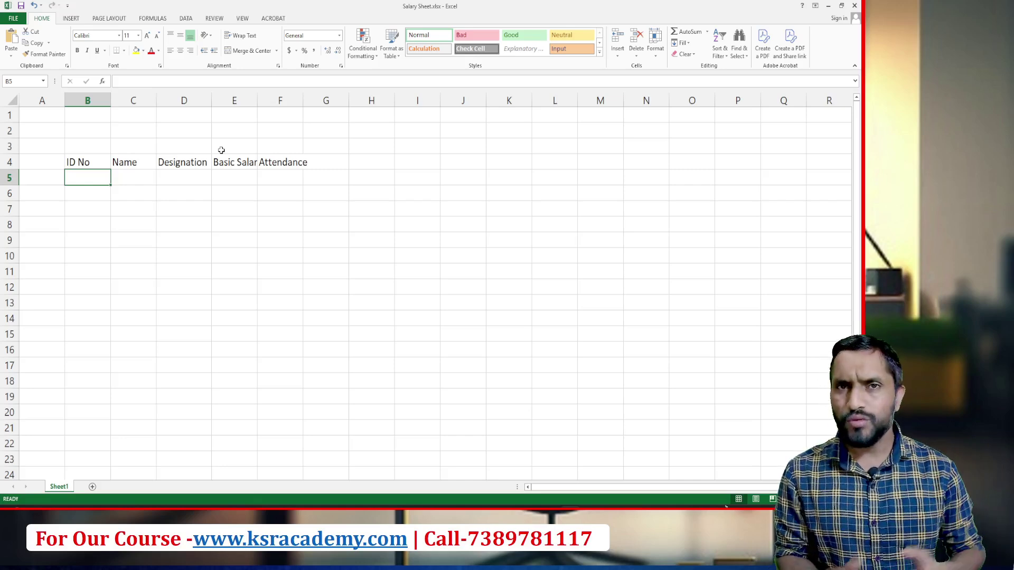
# Enter the heading "Salary" in cell G4, beside Attendance.
pyautogui.press('Up')
pyautogui.press('Right')
pyautogui.press('Right')
pyautogui.press('Right')
pyautogui.press('Right')
pyautogui.press('Right')
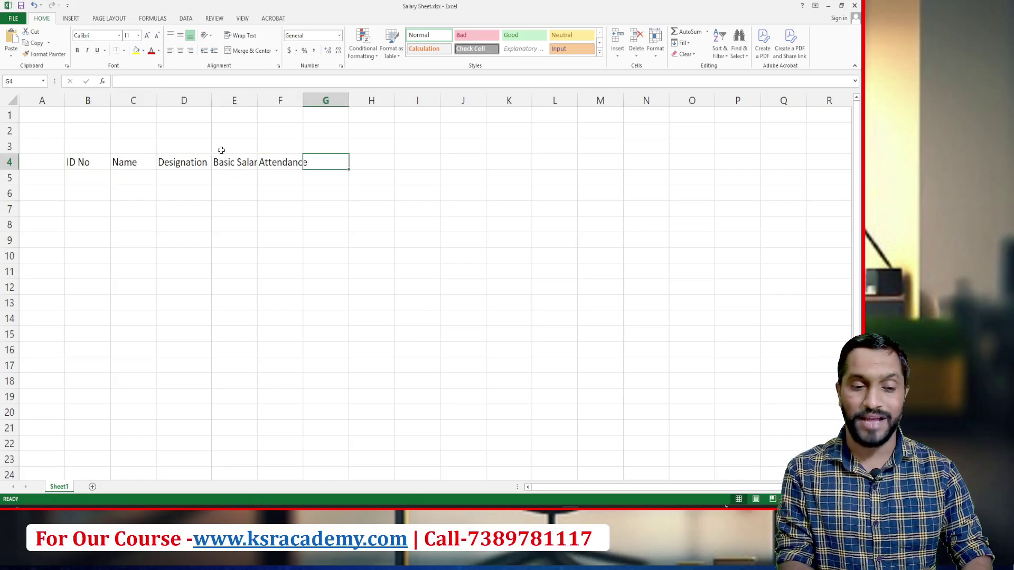
pyautogui.write('Salary')
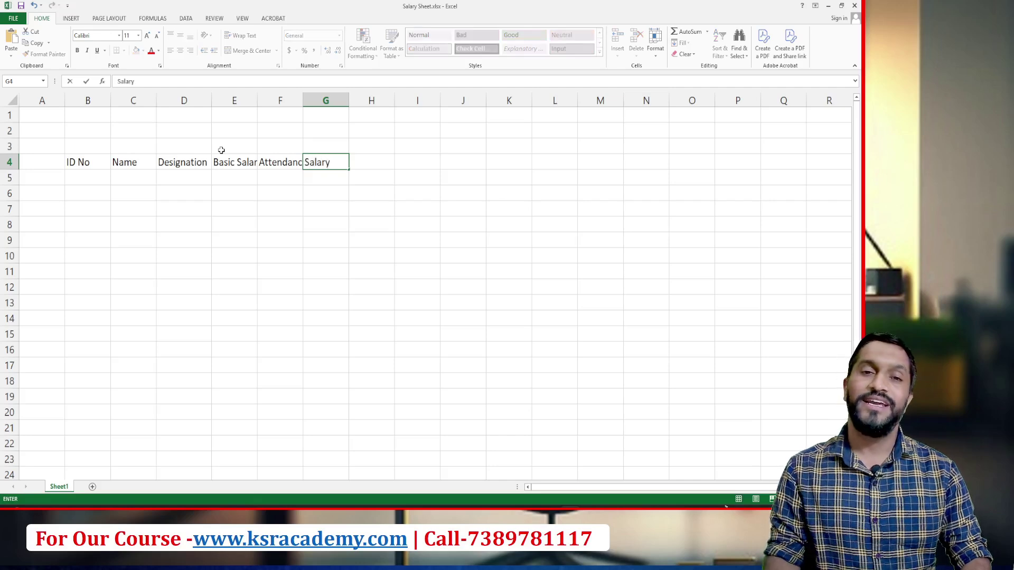
pyautogui.press('Return')
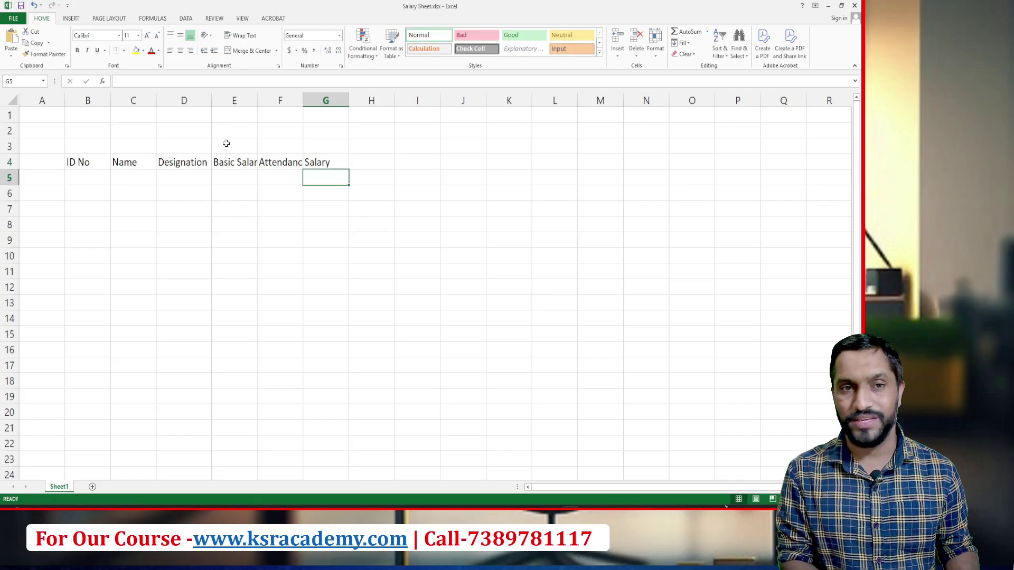
pyautogui.click(219, 164)
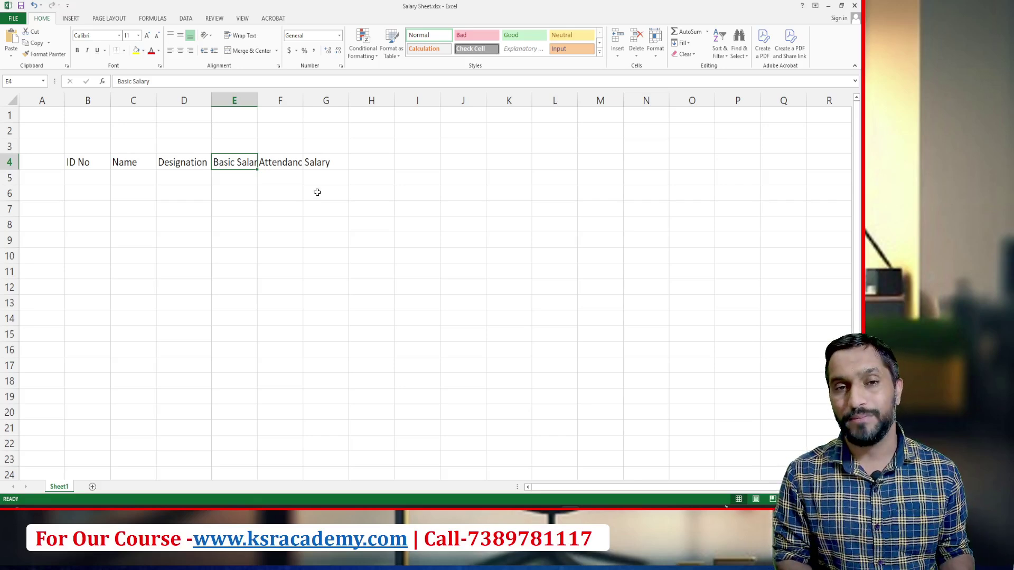
pyautogui.click(320, 174)
pyautogui.click(317, 160)
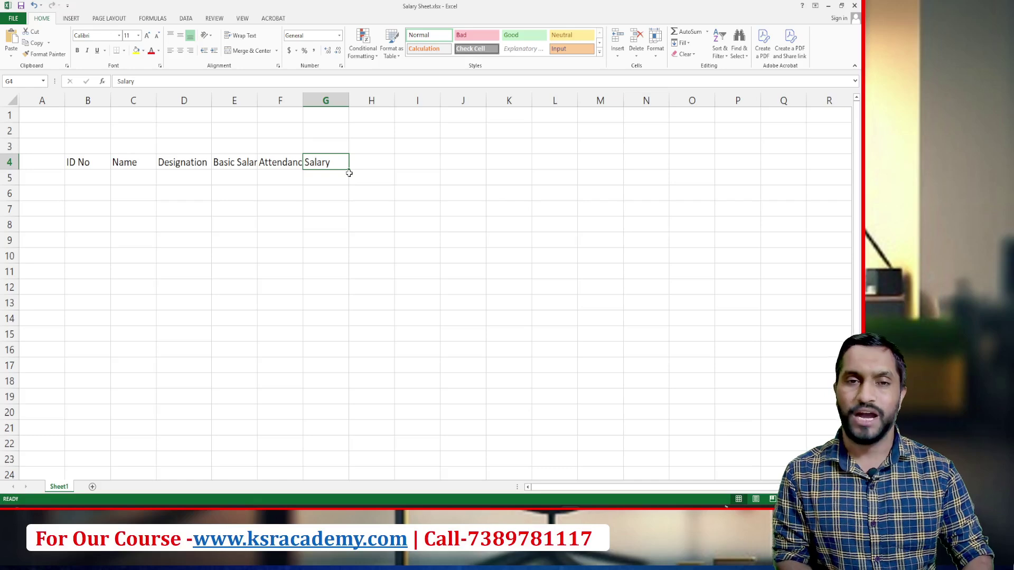
# Enter the allowance headings "HRA" in cell H4 and "DA" in cell I4.
pyautogui.click(372, 162)
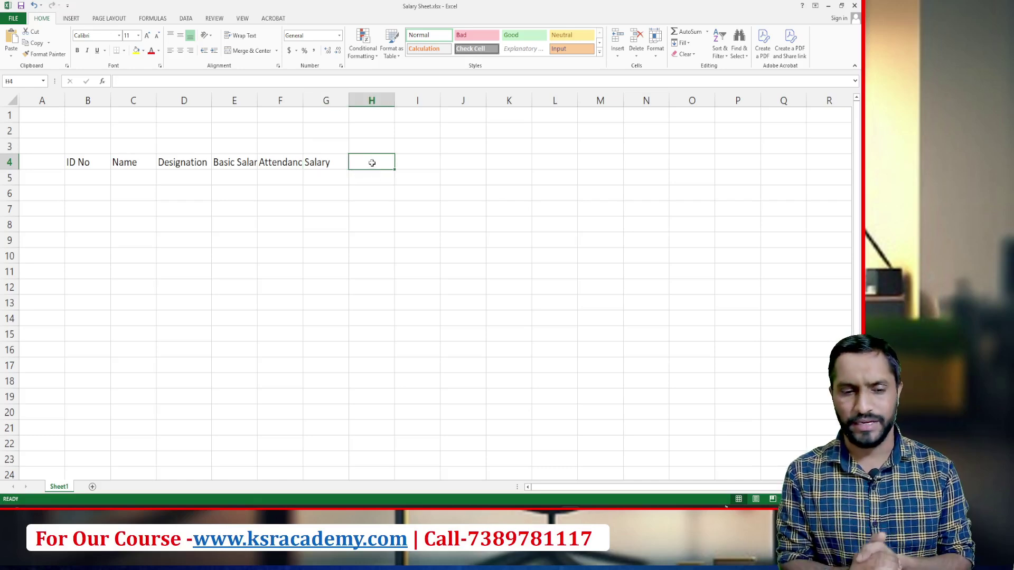
pyautogui.write('HRA')
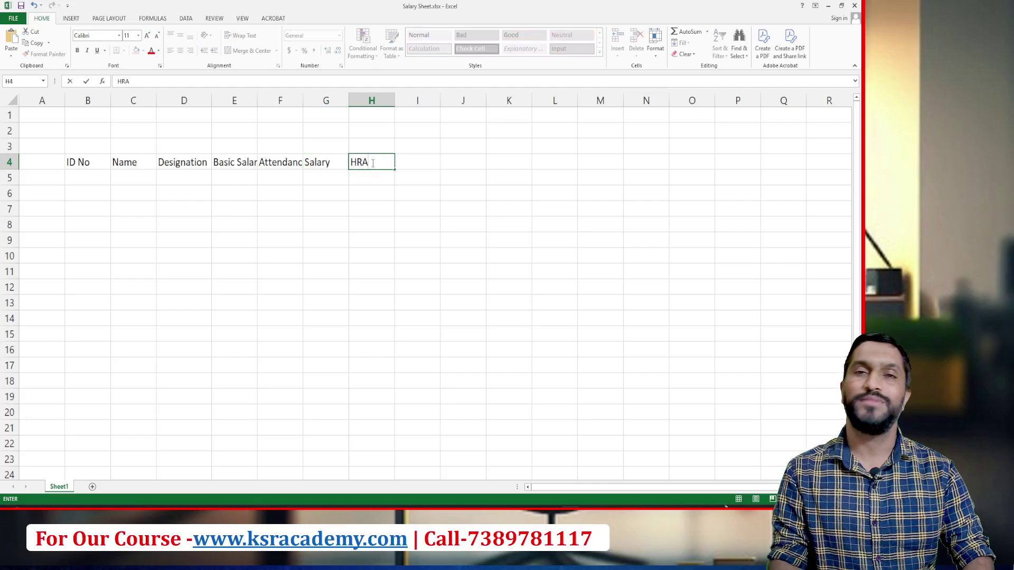
pyautogui.press('Tab')
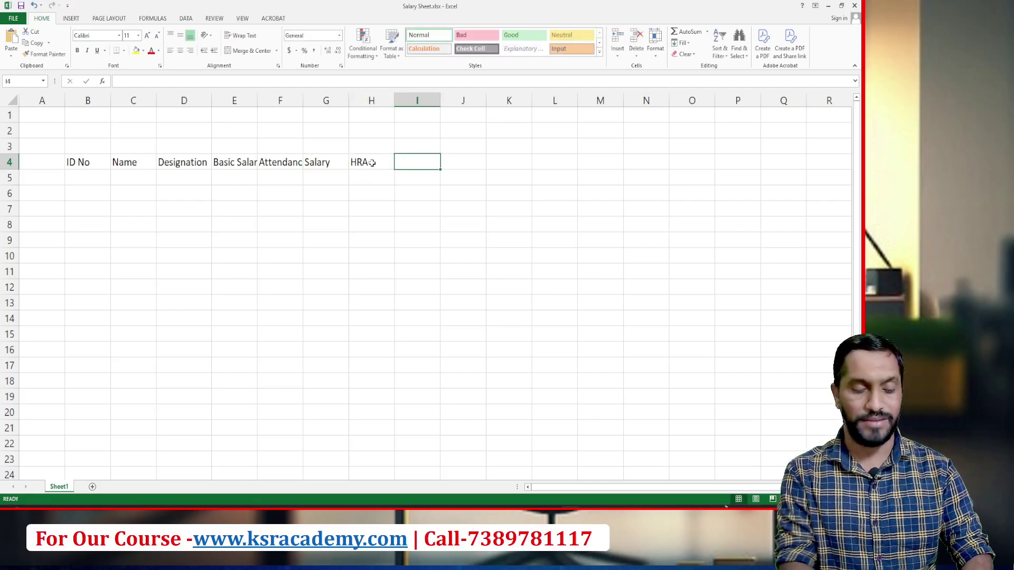
pyautogui.write('DA')
pyautogui.press('Tab')
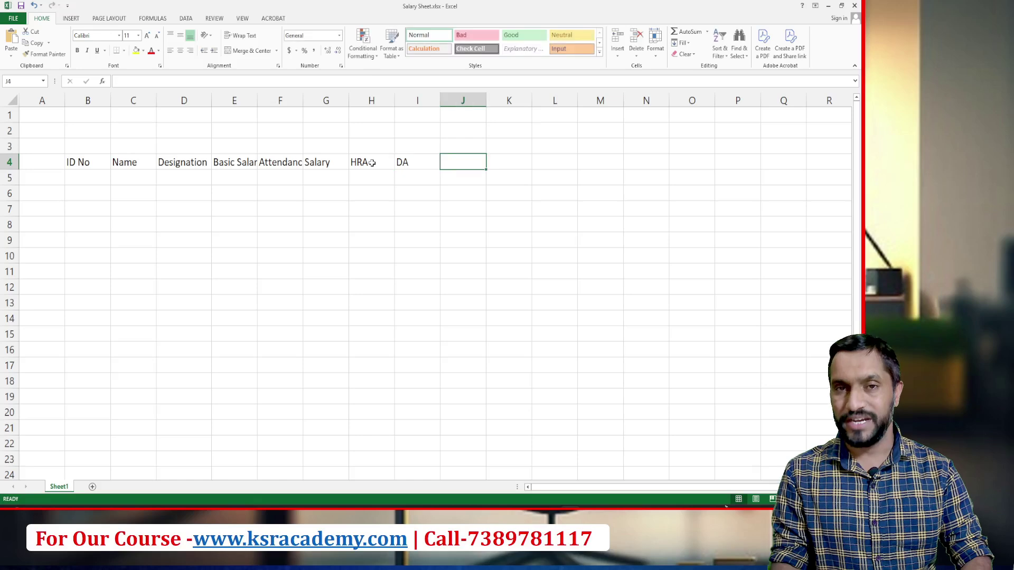
# Enter the headings "Convence" in cell J4 and "Gross Salary" in cell K4.
pyautogui.write('Co')
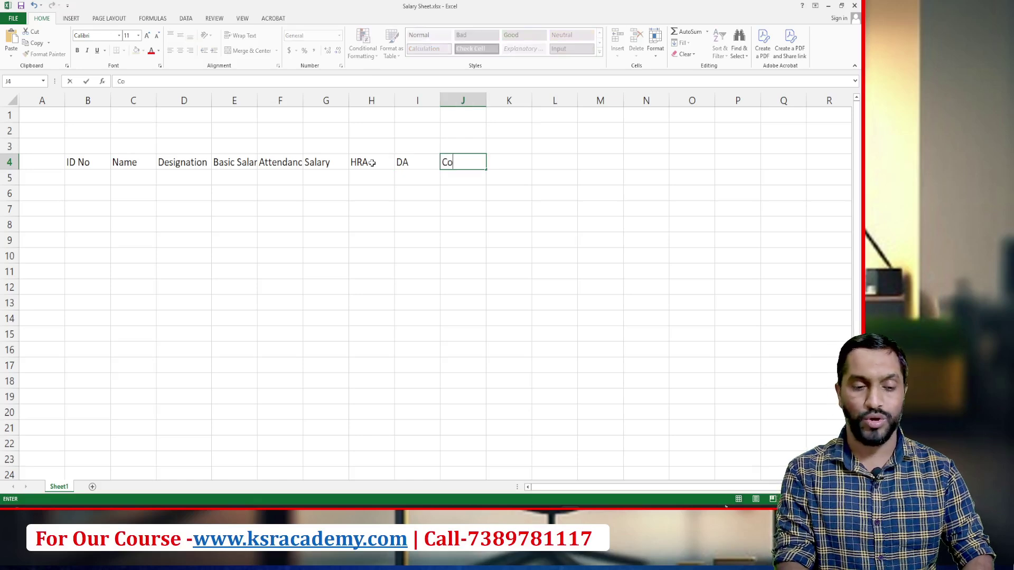
pyautogui.write('nvence')
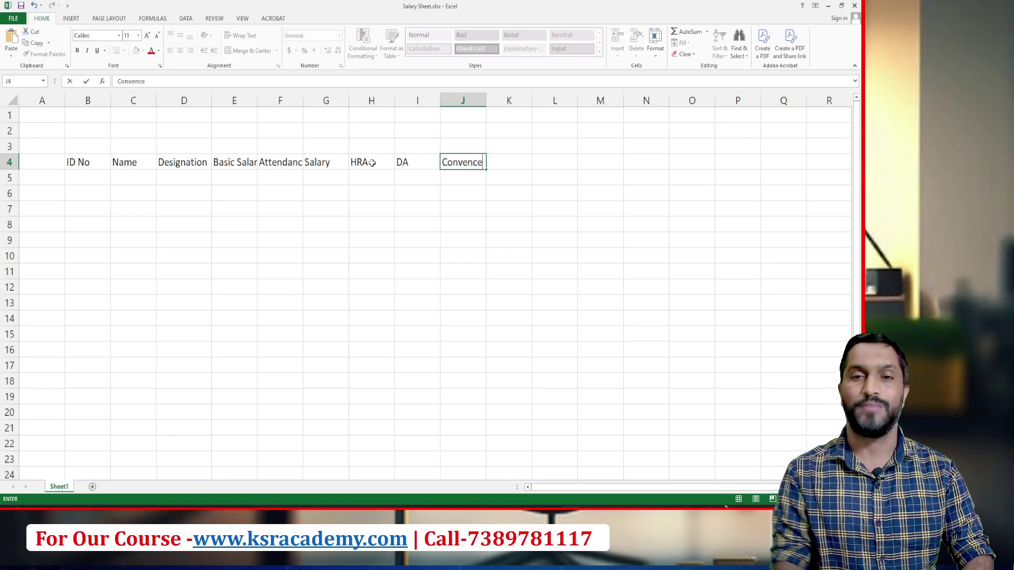
pyautogui.hotkey('ctrl', 'Return')
pyautogui.press('Tab')
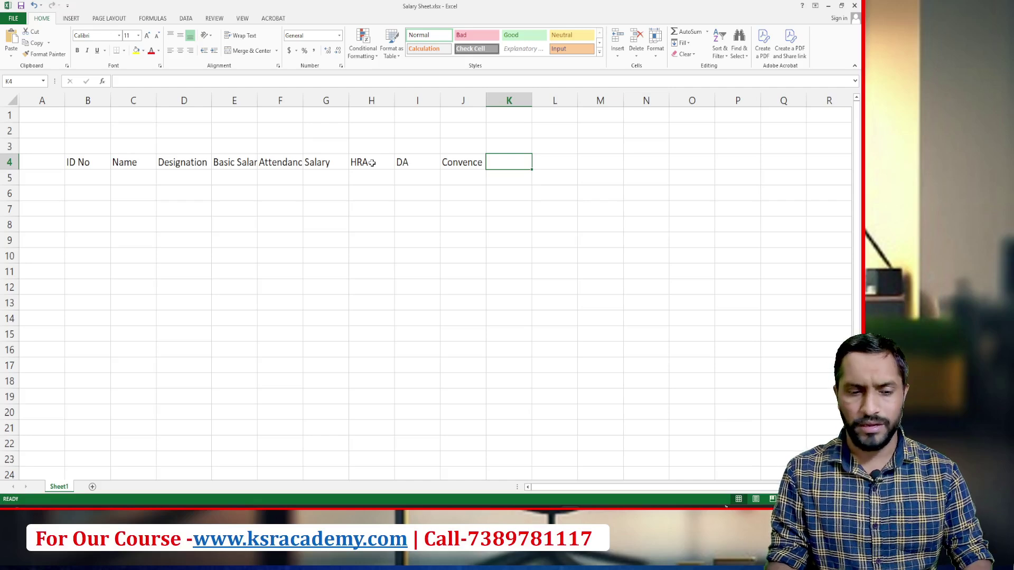
pyautogui.write('Gross S')
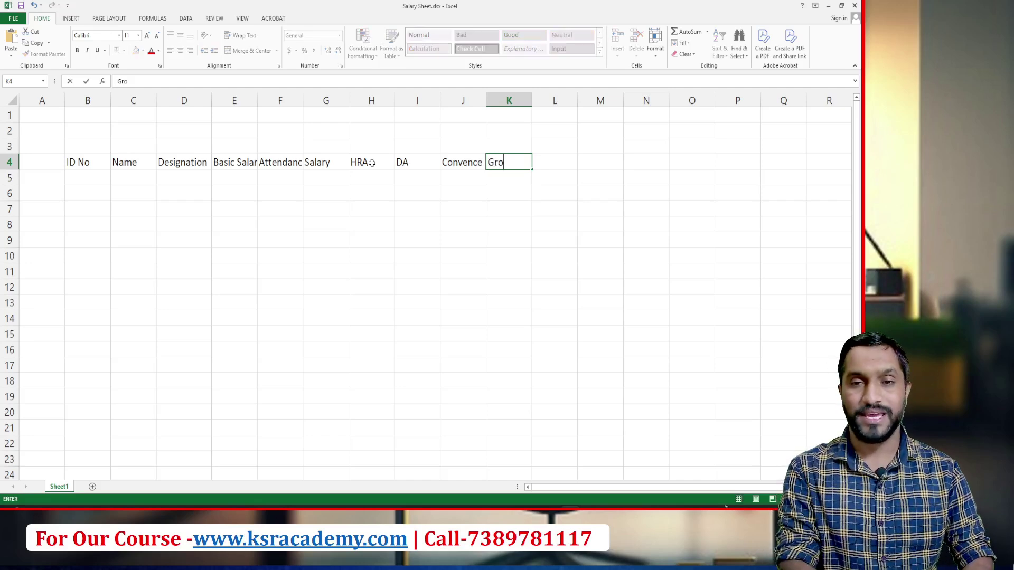
pyautogui.write('ruy')
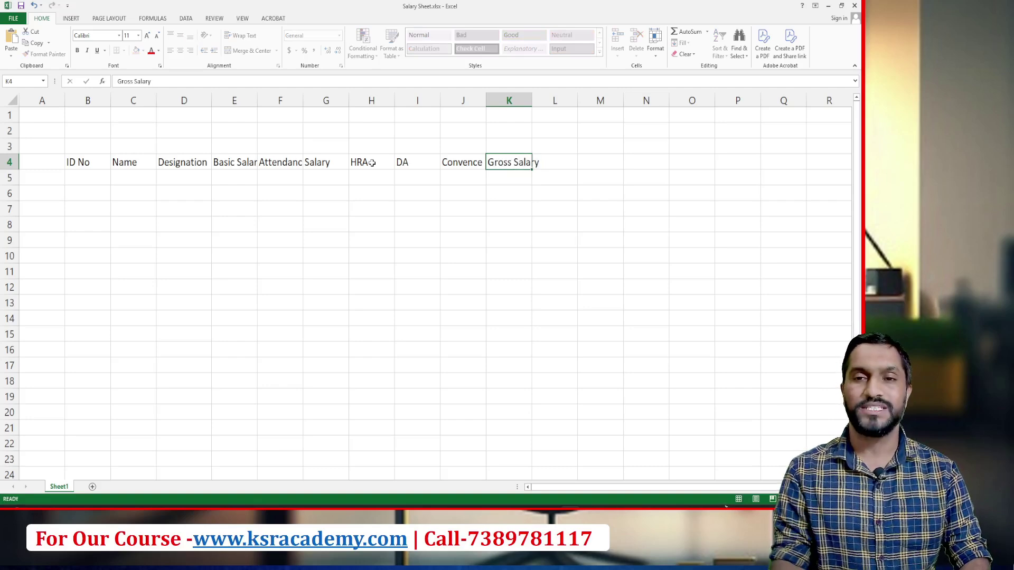
# Enter the deduction headings "PF" in cell L4 and "ESI" in cell M4.
pyautogui.press('Tab')
pyautogui.write('P')
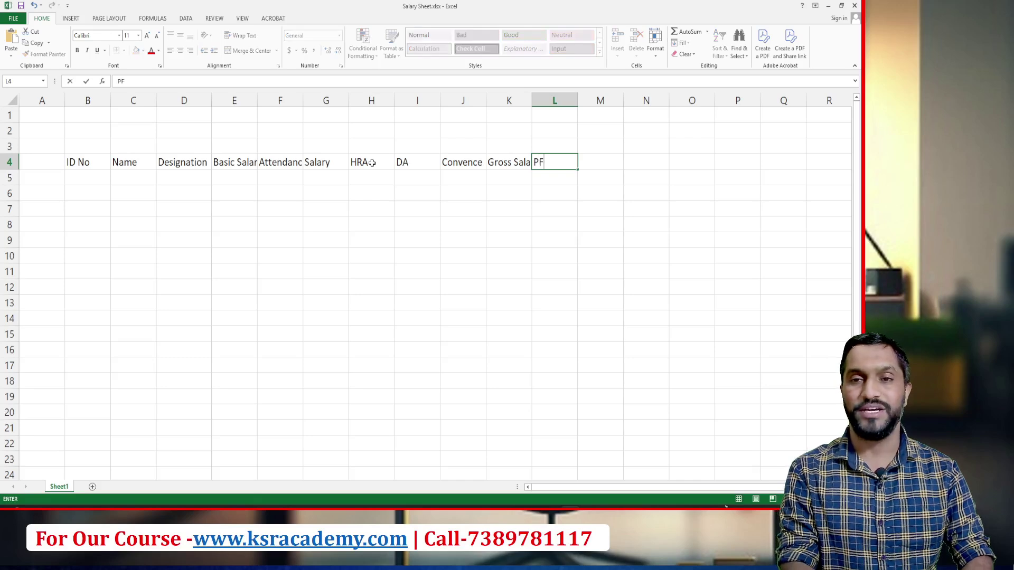
pyautogui.press('Tab')
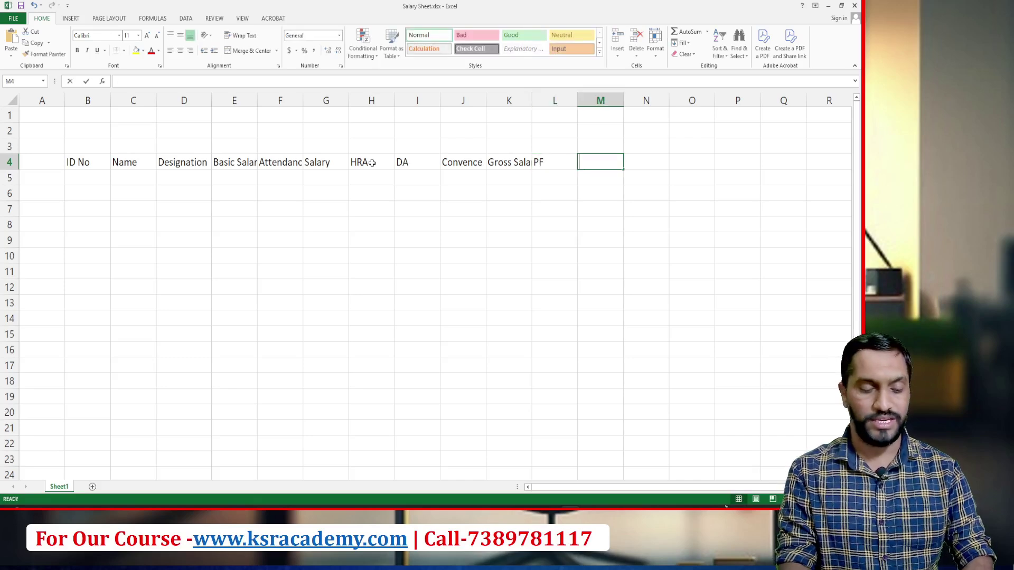
pyautogui.write('ESI')
pyautogui.press('Tab')
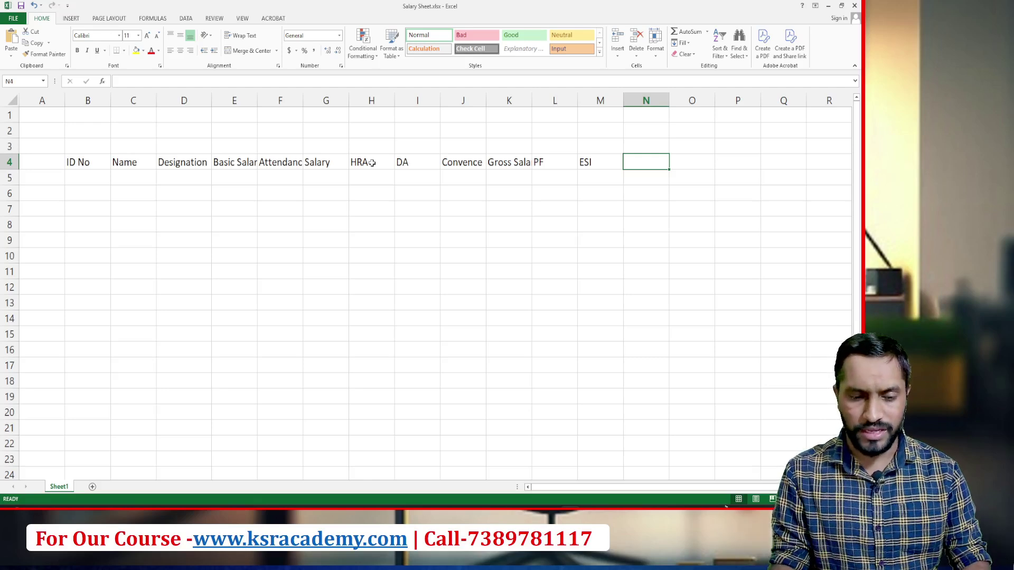
# Enter the heading "Net Salary" in cell N4 and widen columns E and F to fit Basic Salary and Attendance.
pyautogui.write('Net Salary')
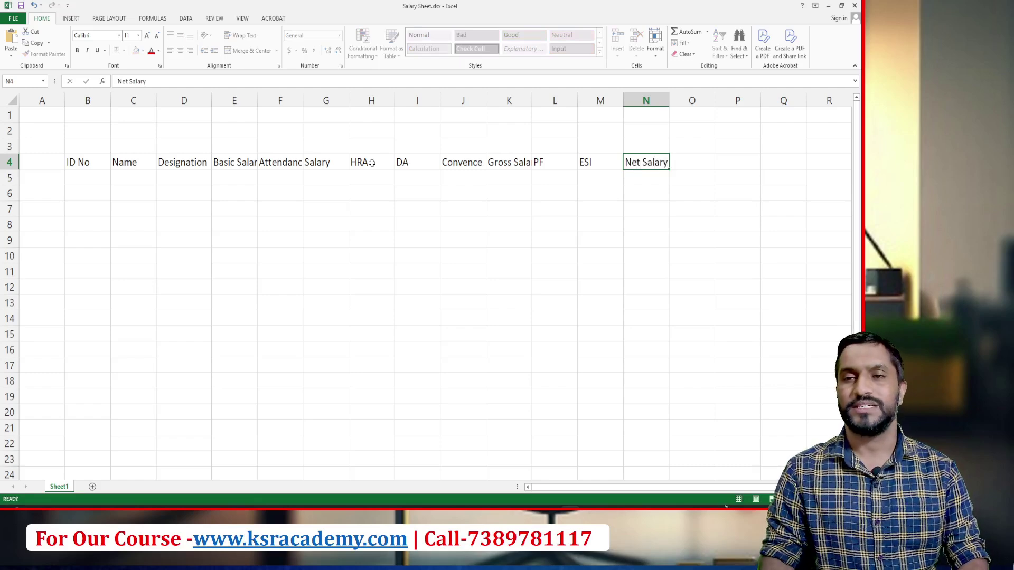
pyautogui.press('Return')
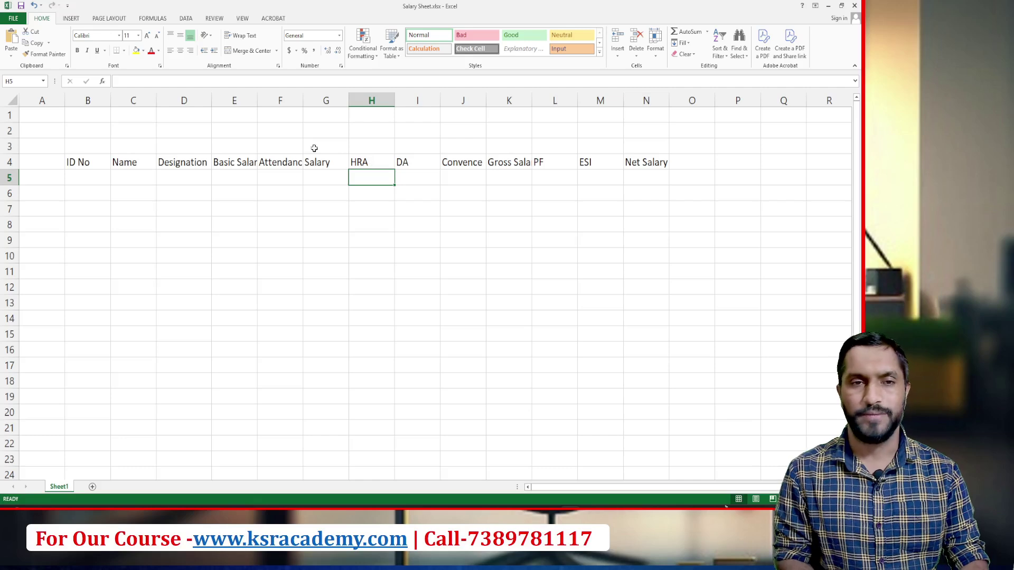
pyautogui.moveTo(258, 101); pyautogui.dragTo(375, 101)
pyautogui.click(372, 100)
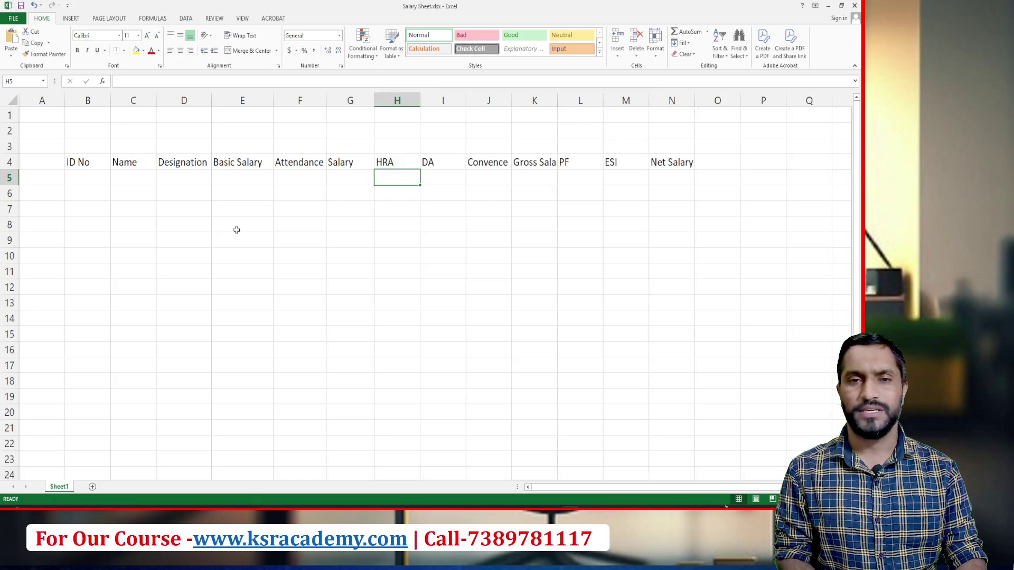
# Merge and center the range B2:N3 above the column headings.
pyautogui.click(97, 134)
pyautogui.moveTo(97, 134)
pyautogui.mouseDown()
pyautogui.moveTo(405, 152)
pyautogui.moveTo(704, 140)
pyautogui.moveTo(688, 142)
pyautogui.mouseUp()
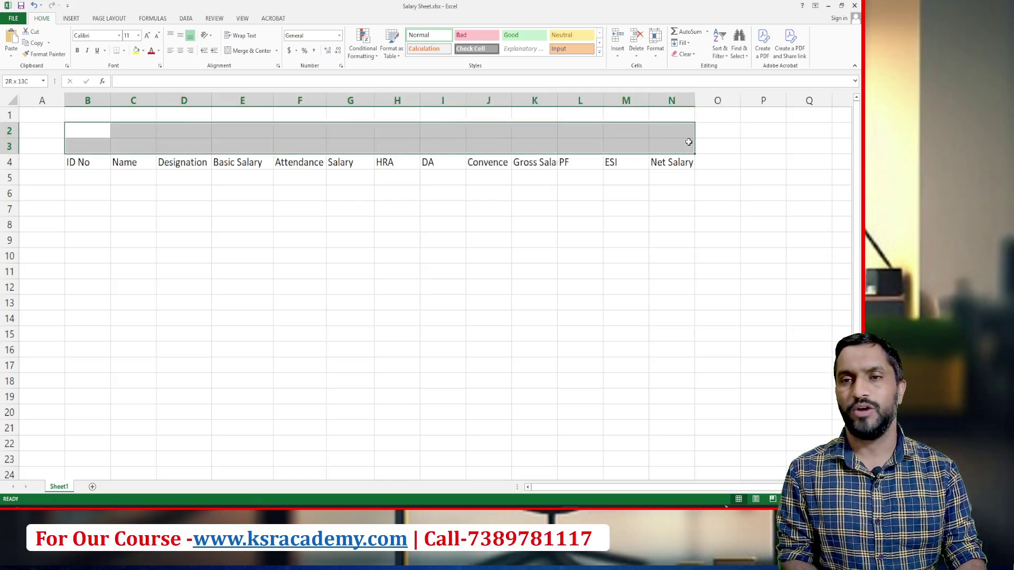
pyautogui.click(248, 52)
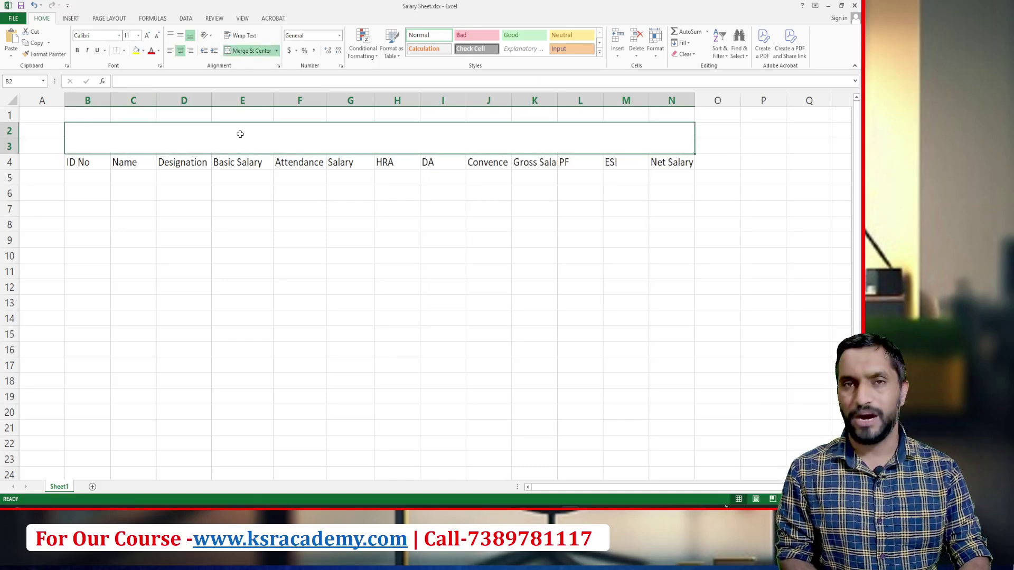
# Enter the title "Employee Salary of April 2025" in the merged cell above the headings.
pyautogui.write('Empl')
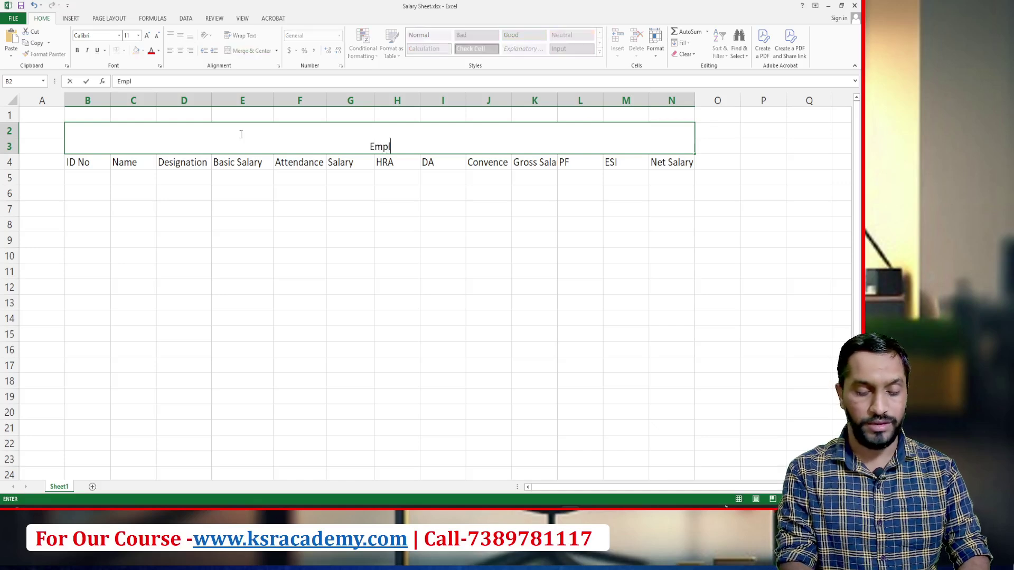
pyautogui.write('oyee Sa')
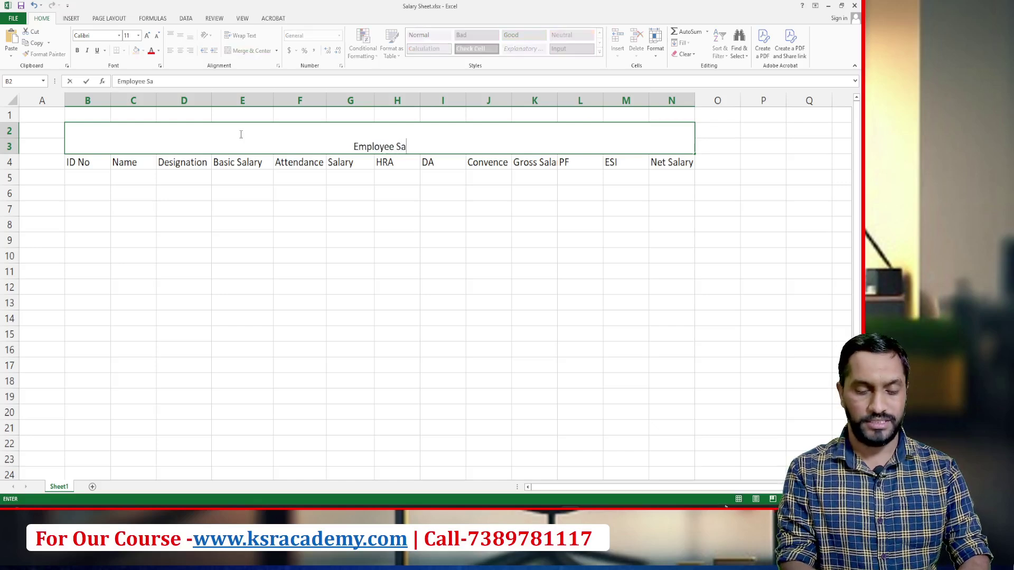
pyautogui.write('lary for')
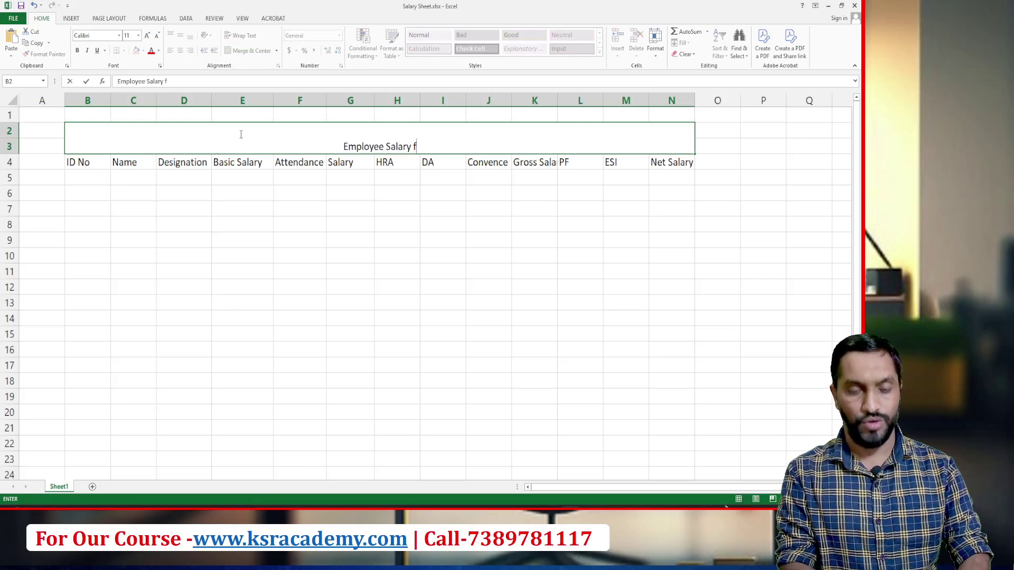
pyautogui.press('BackSpace')
pyautogui.press('BackSpace')
pyautogui.press('BackSpace')
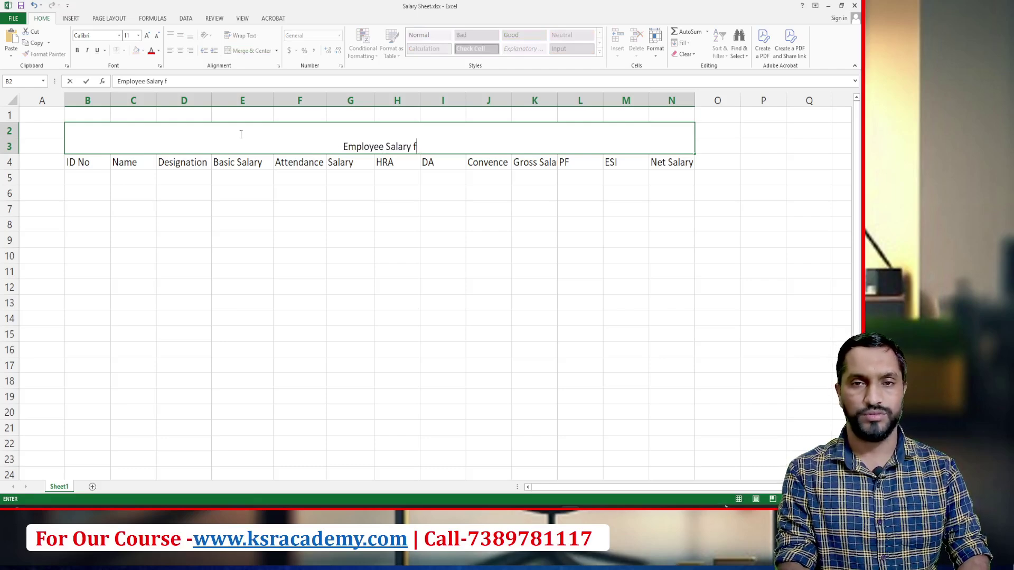
pyautogui.write('of ')
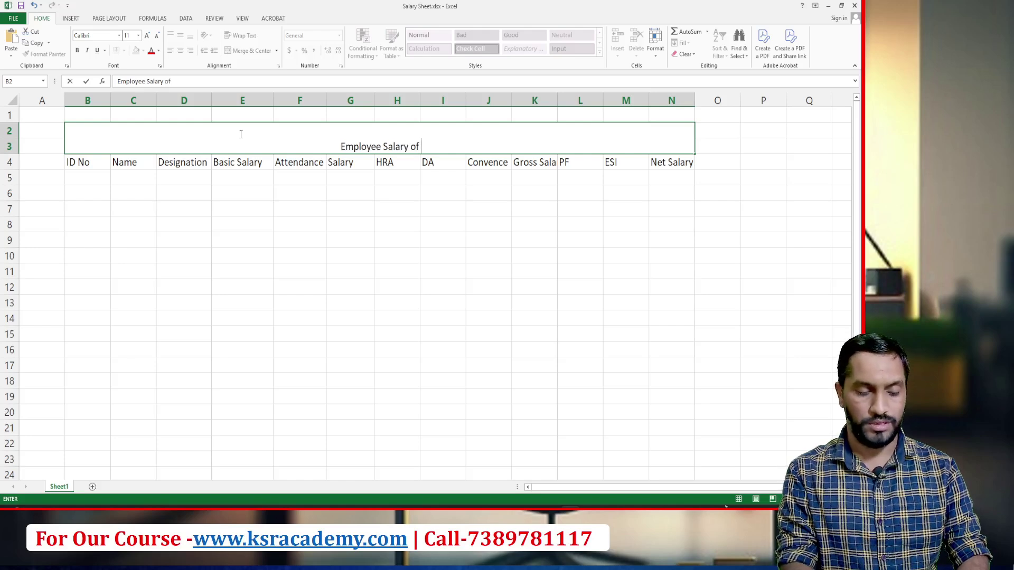
pyautogui.write('April')
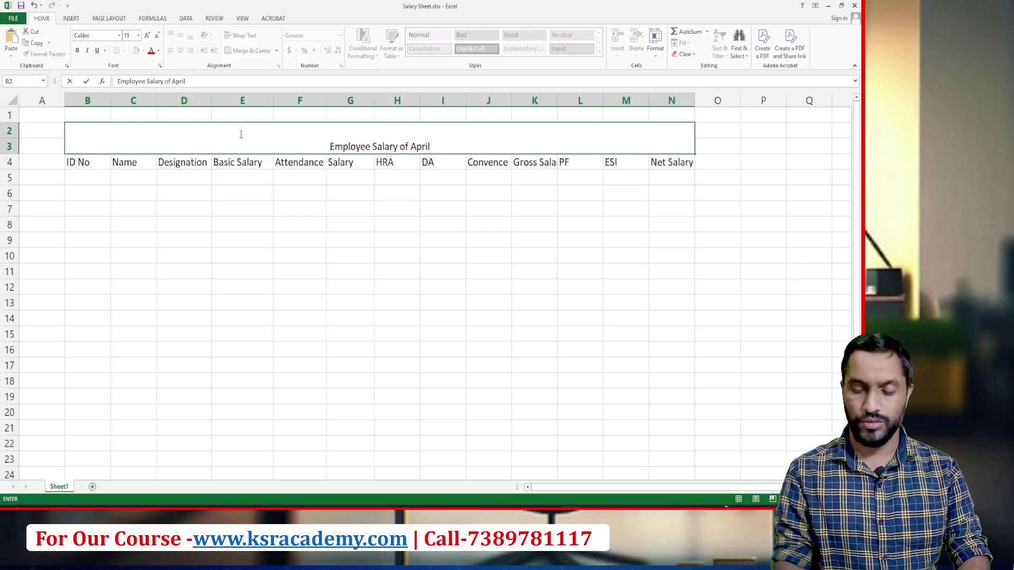
pyautogui.write(' 2025')
pyautogui.hotkey('ctrl', 'Return')
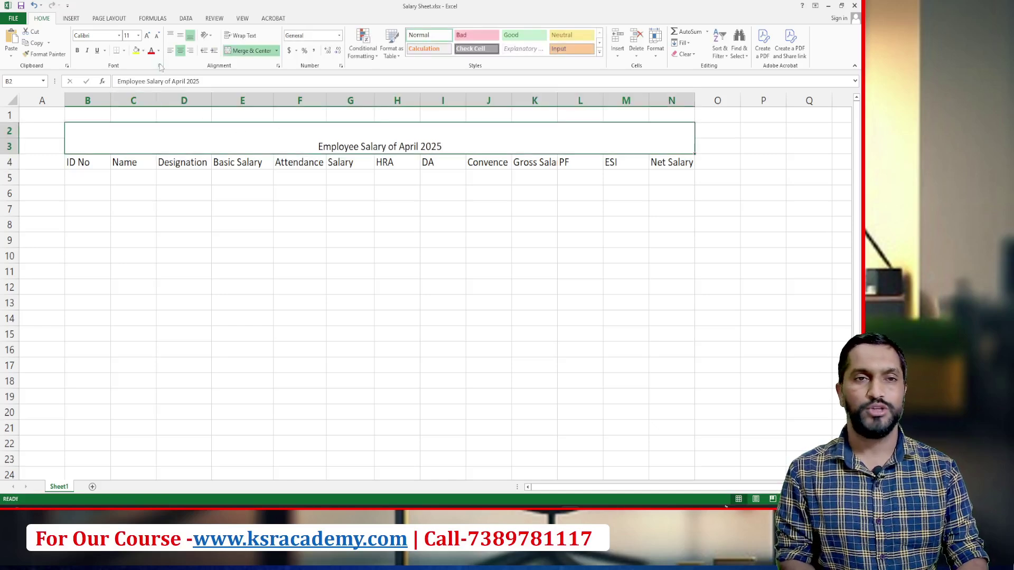
# Middle-align the sheet title vertically and enlarge its font size to 20.
pyautogui.click(181, 36)
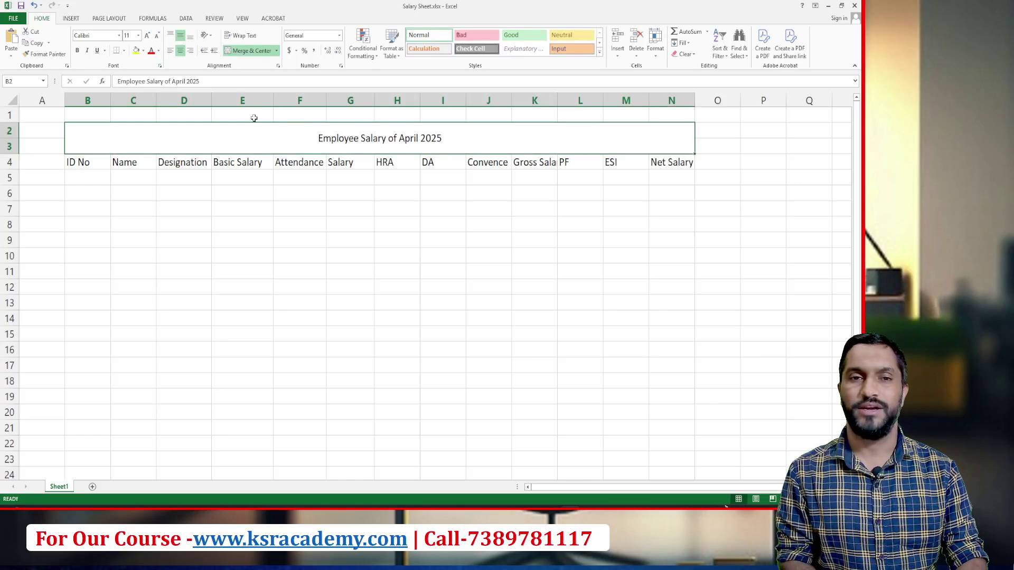
pyautogui.click(147, 35)
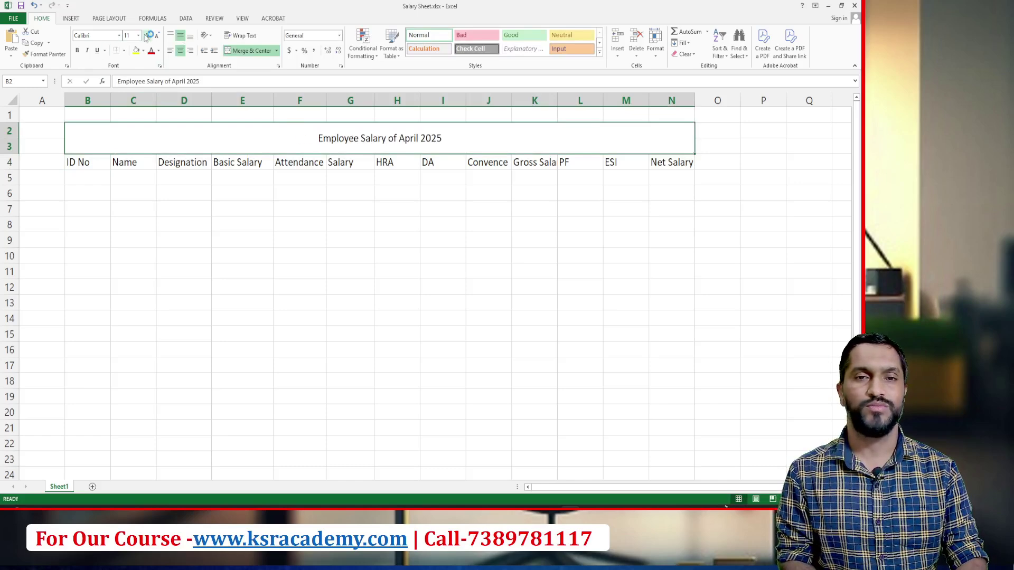
pyautogui.click(148, 36)
pyautogui.click(147, 35)
pyautogui.click(147, 35)
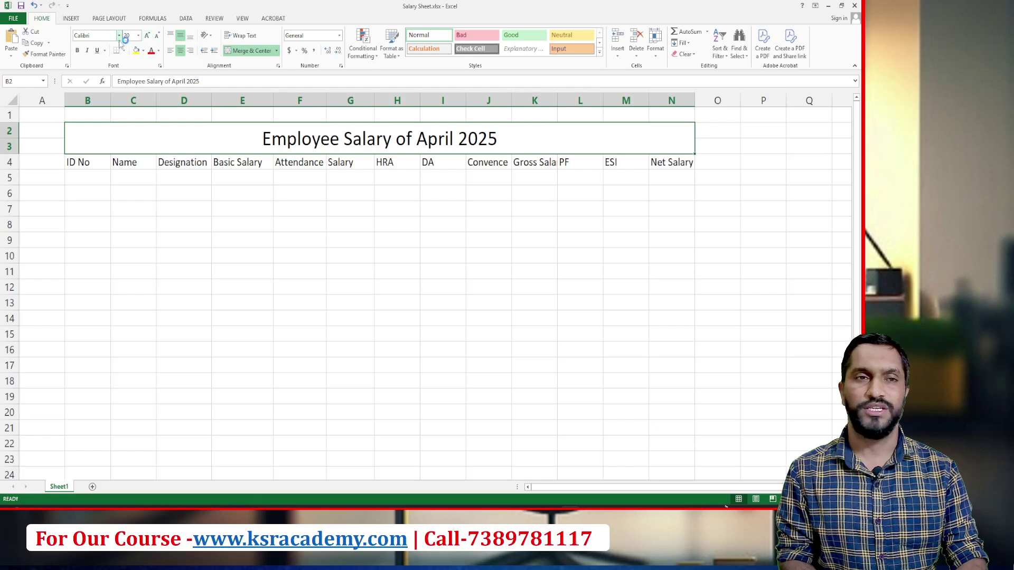
# Set the title's font to Verdana.
pyautogui.click(119, 36)
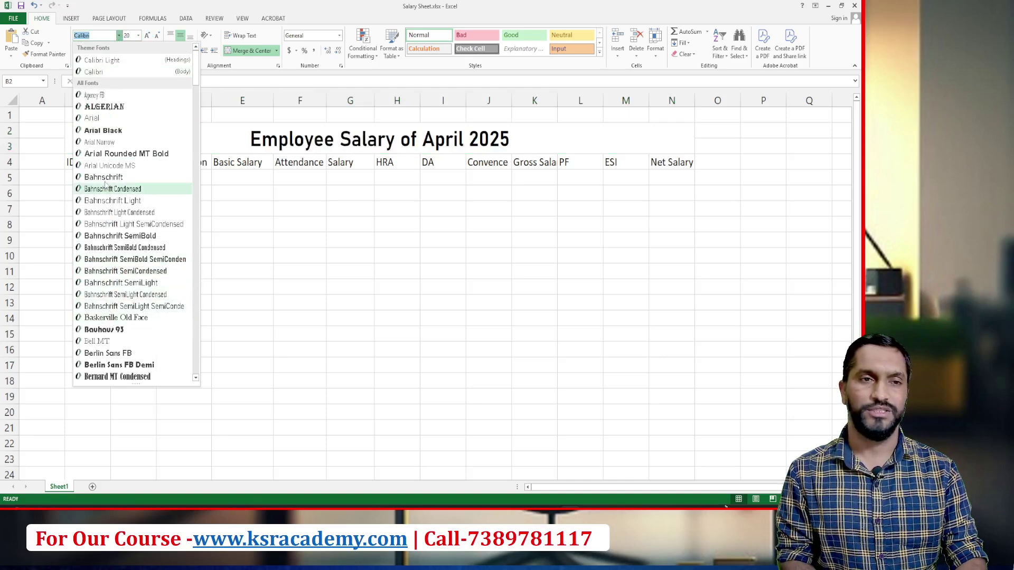
pyautogui.write('v')
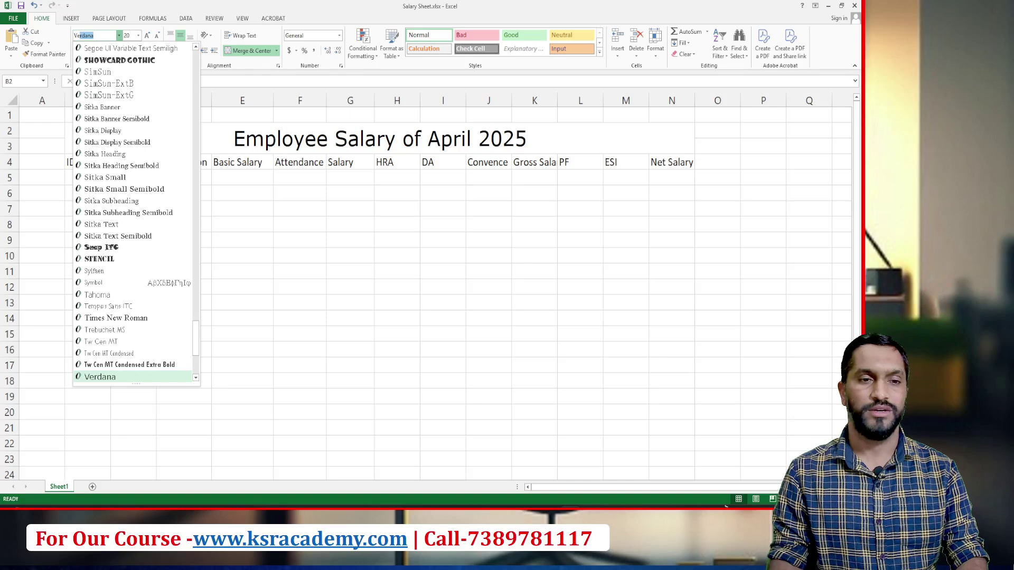
pyautogui.press('Return')
# Set the title's font to Cambria and make it bold.
pyautogui.click(120, 35)
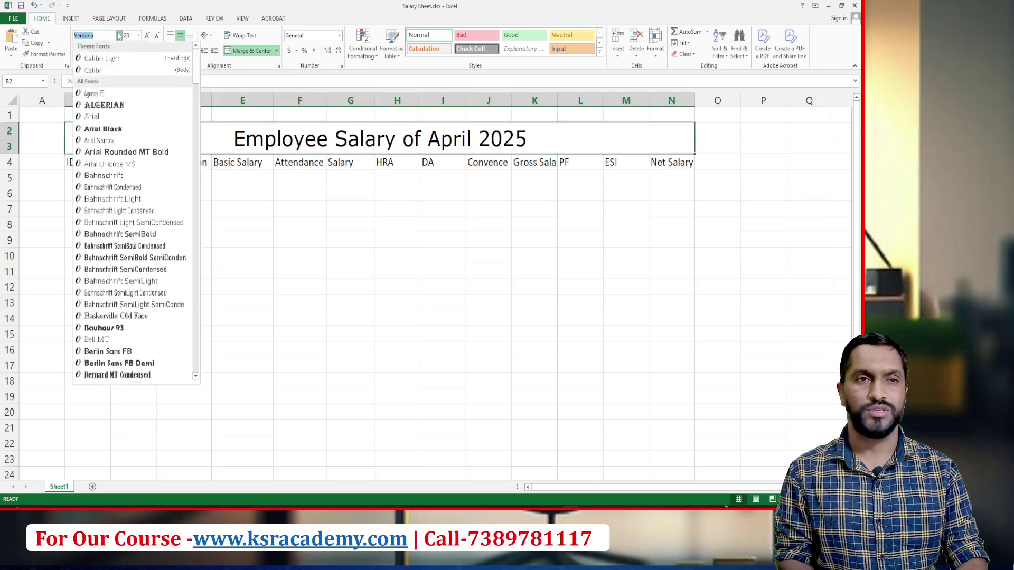
pyautogui.write('cam')
pyautogui.press('Return')
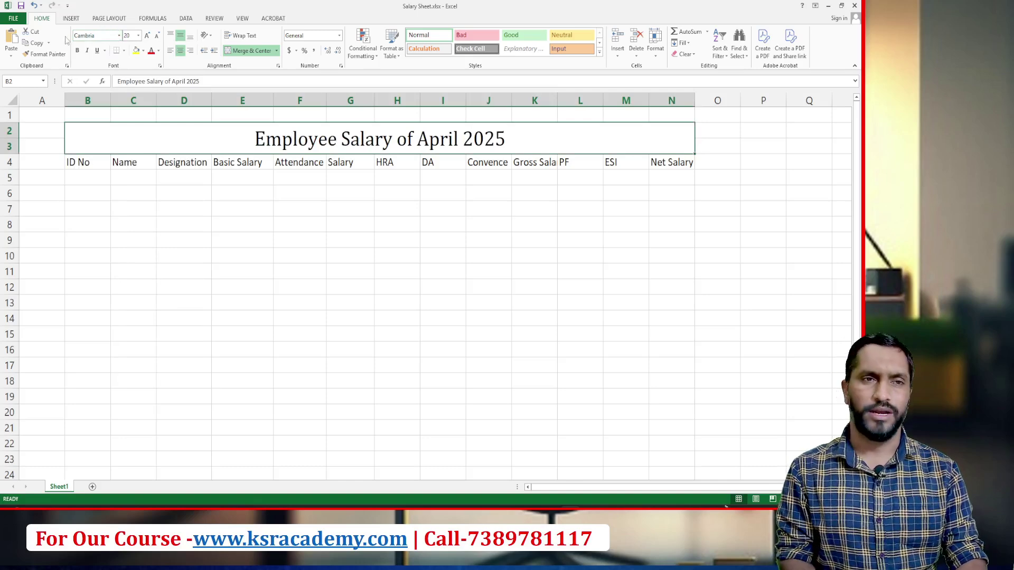
pyautogui.click(77, 50)
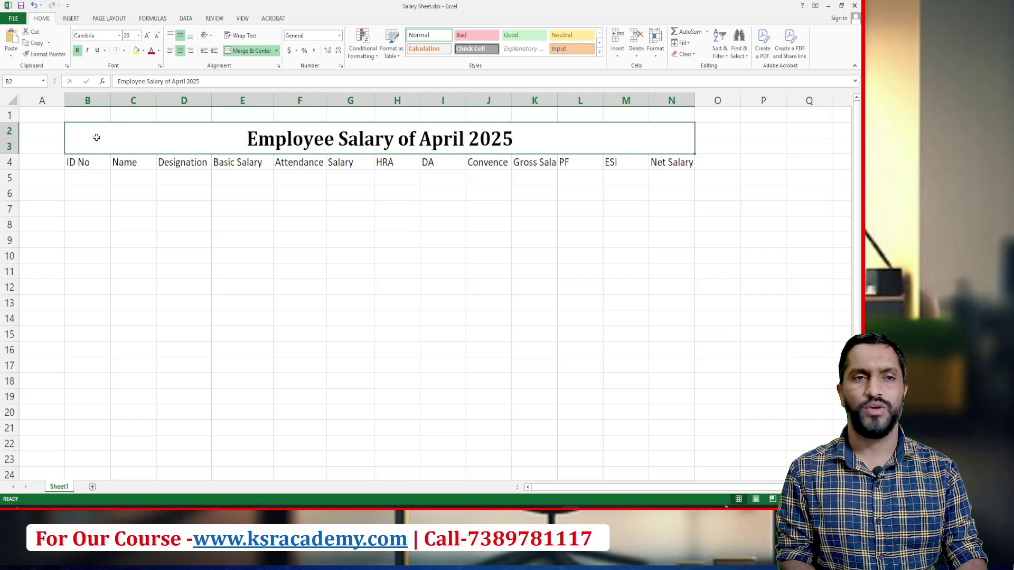
# Give the title cell a green fill and make its text white.
pyautogui.click(143, 50)
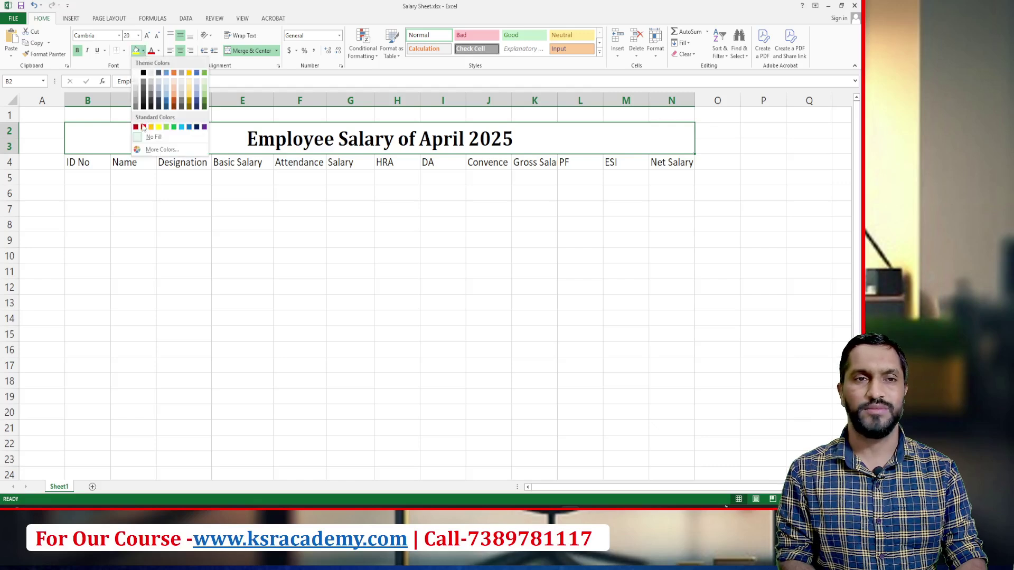
pyautogui.click(173, 130)
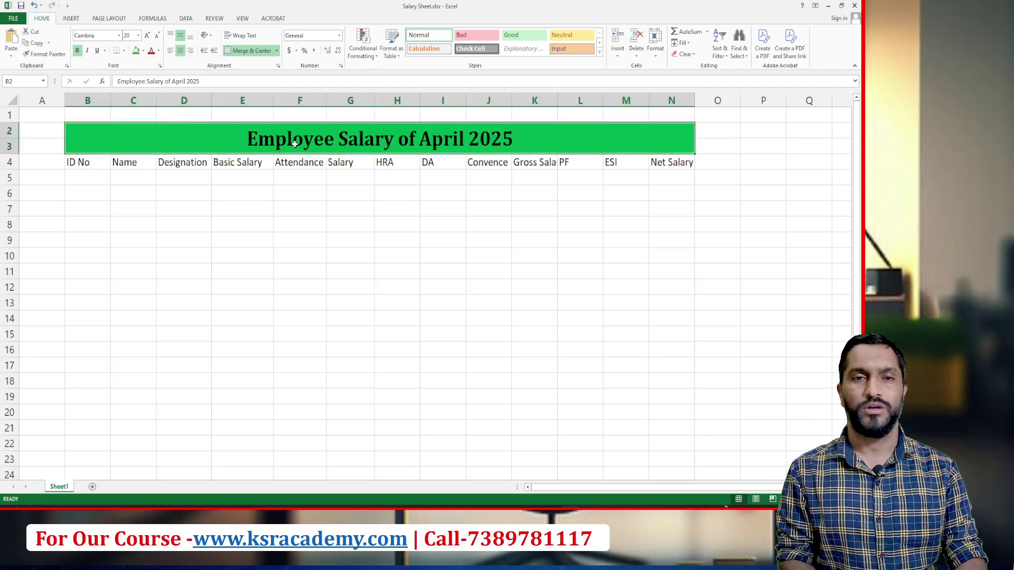
pyautogui.click(158, 50)
pyautogui.click(152, 85)
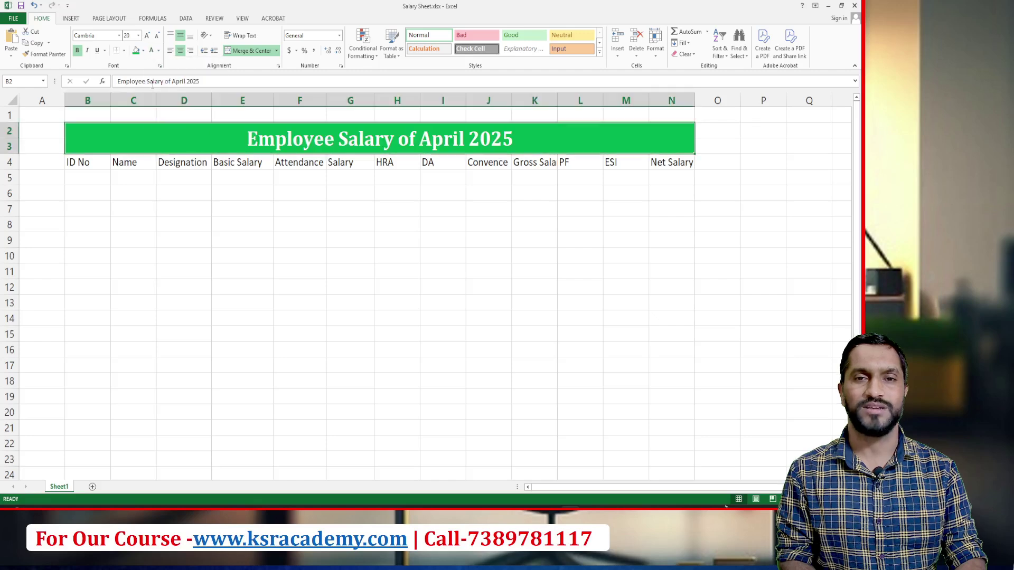
pyautogui.click(244, 204)
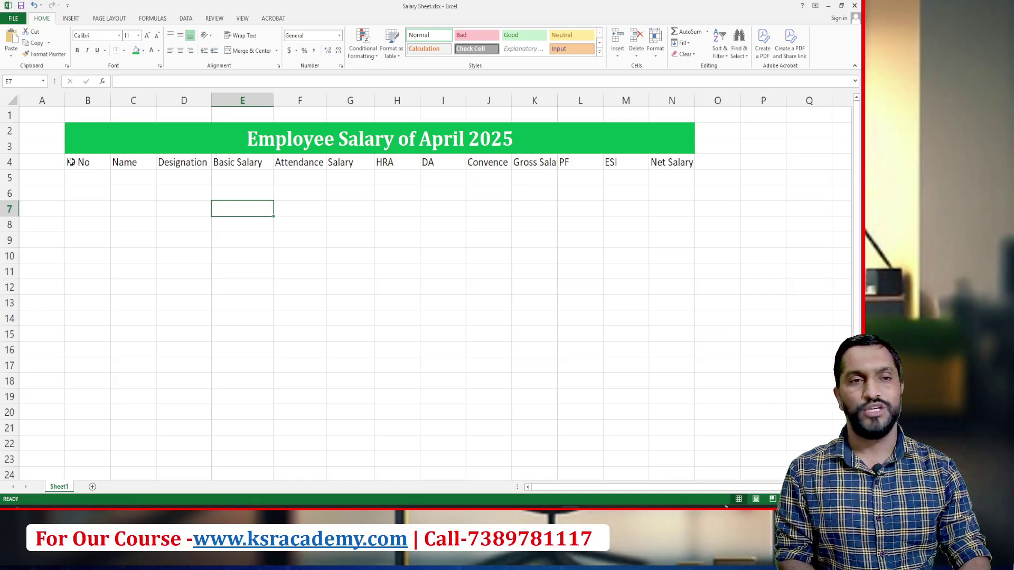
# Fill the heading row B4:N4 with the standard orange color.
pyautogui.moveTo(71, 163); pyautogui.dragTo(691, 168)
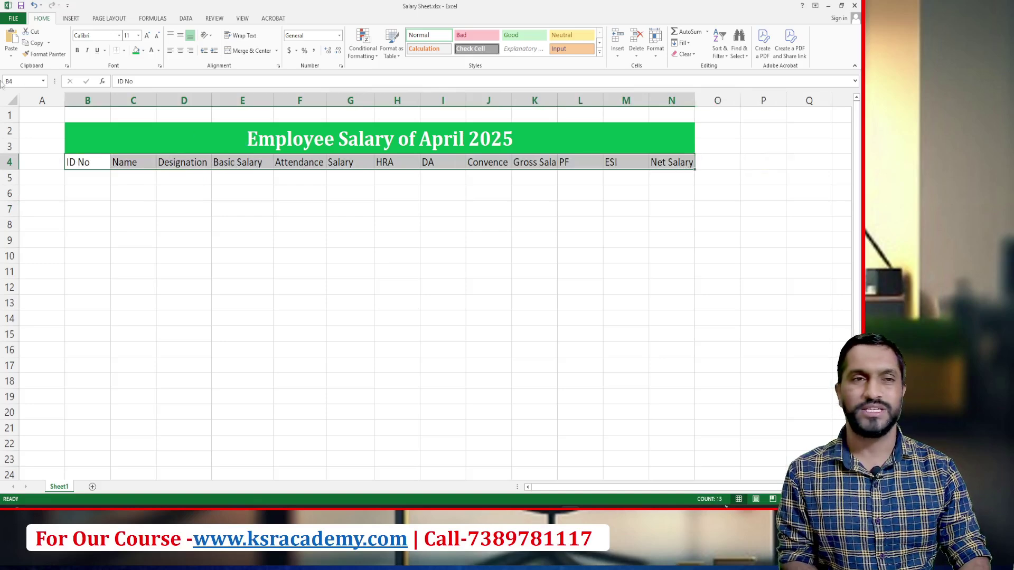
pyautogui.click(143, 51)
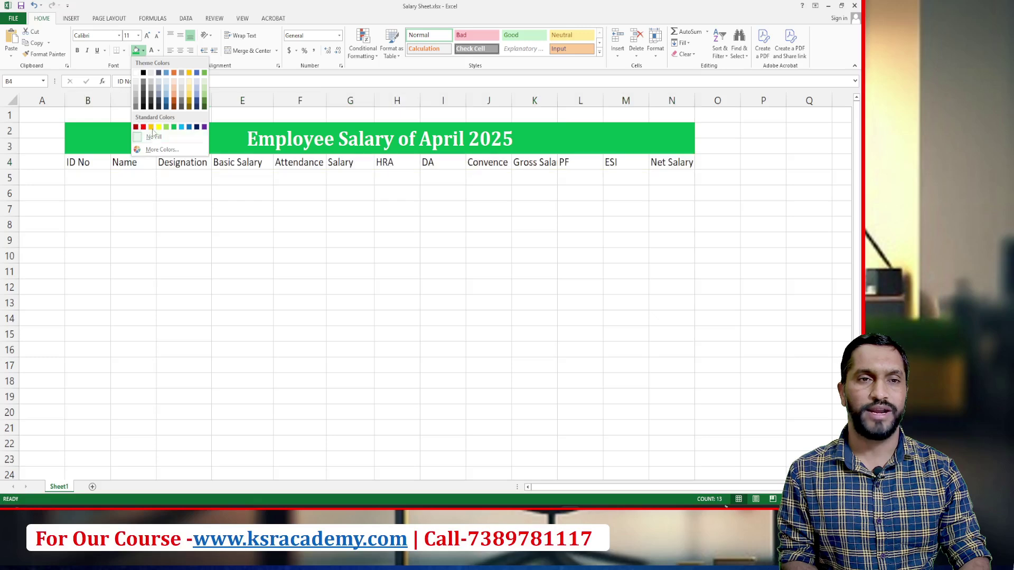
pyautogui.click(151, 127)
pyautogui.click(141, 209)
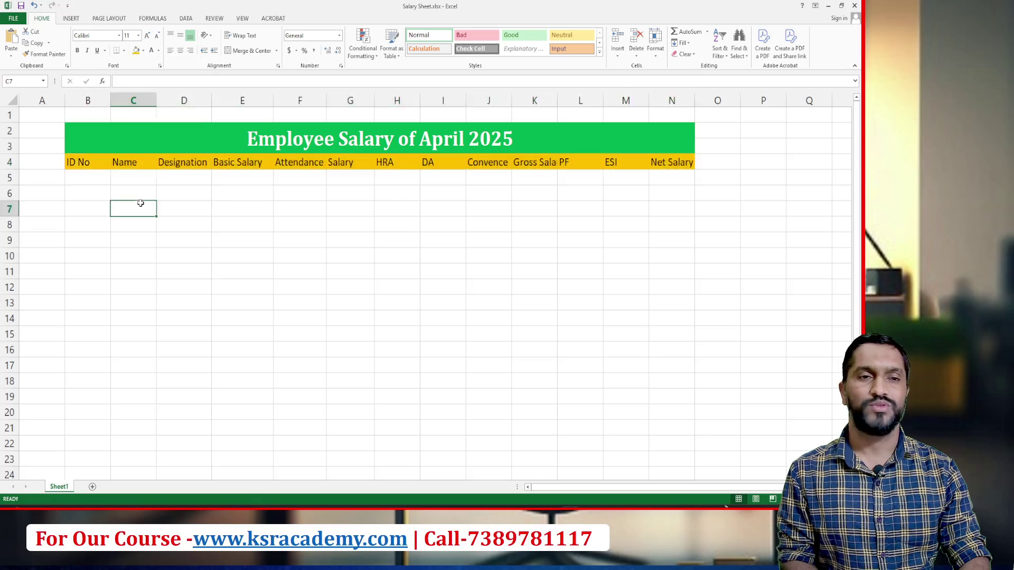
# Apply all borders to the heading cells B4:N4.
pyautogui.moveTo(98, 162); pyautogui.dragTo(686, 160)
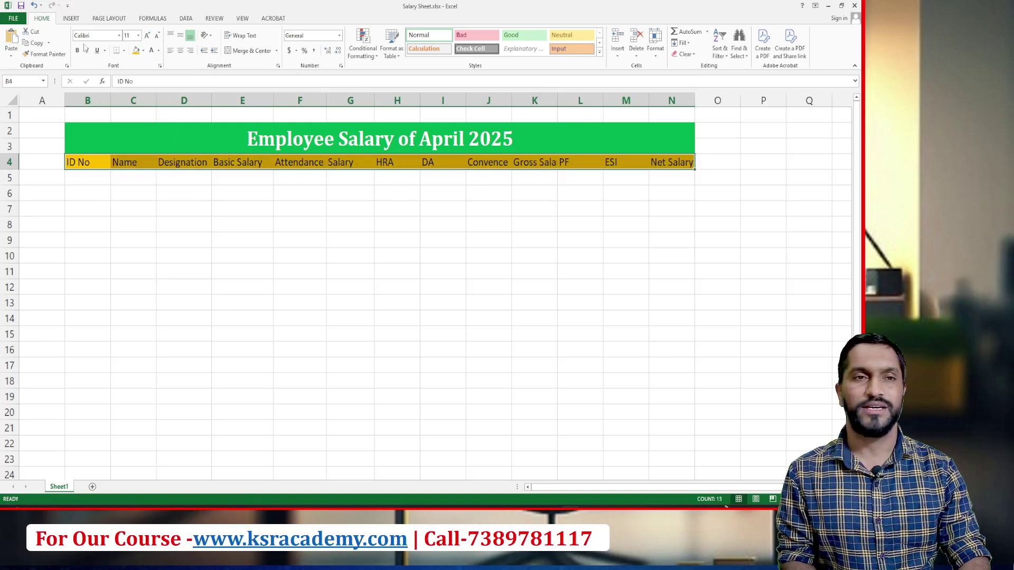
pyautogui.click(124, 50)
pyautogui.click(129, 135)
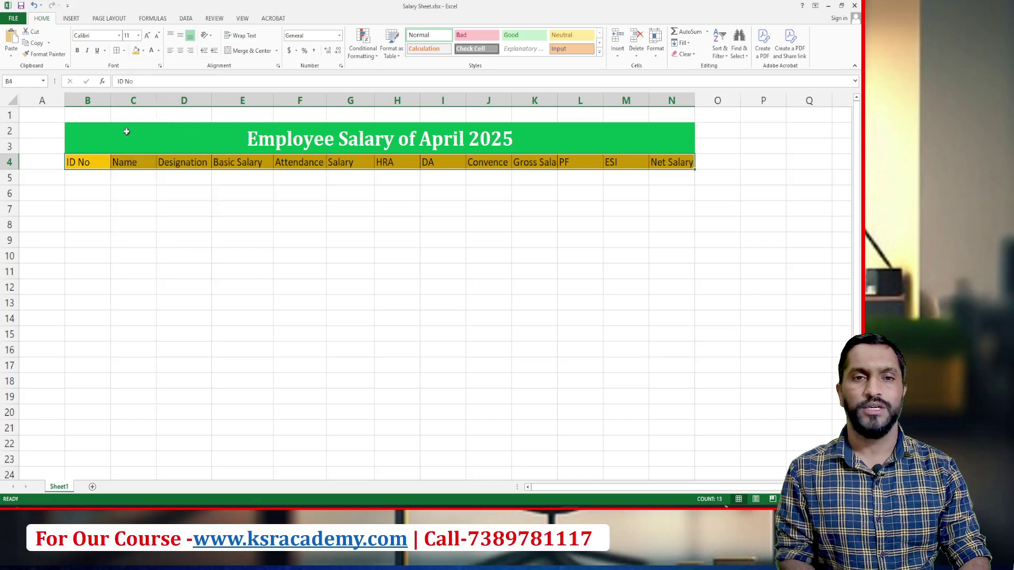
pyautogui.click(93, 200)
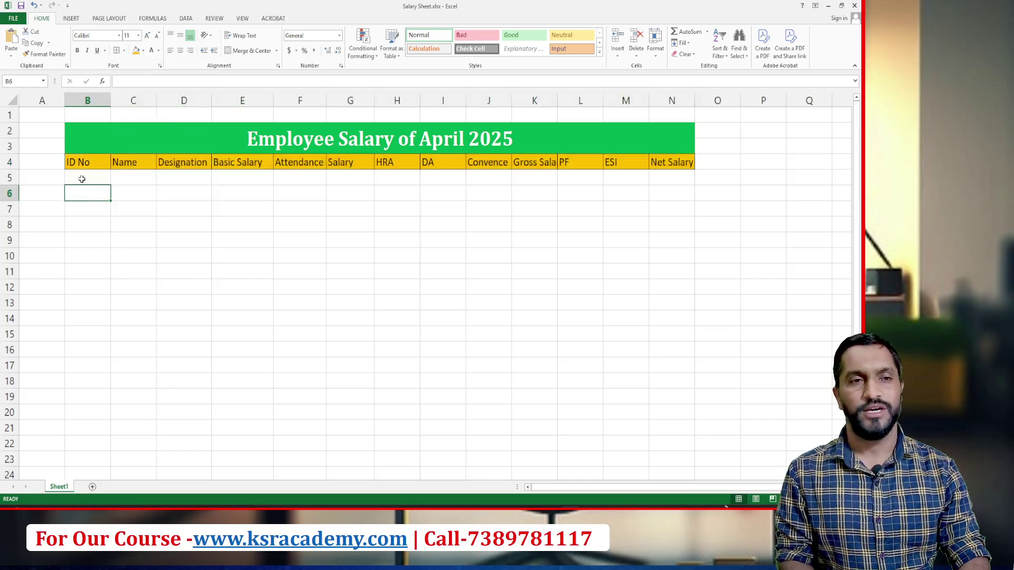
# Apply all borders to the empty data area B5:N11 below the headings.
pyautogui.moveTo(80, 179); pyautogui.dragTo(667, 393)
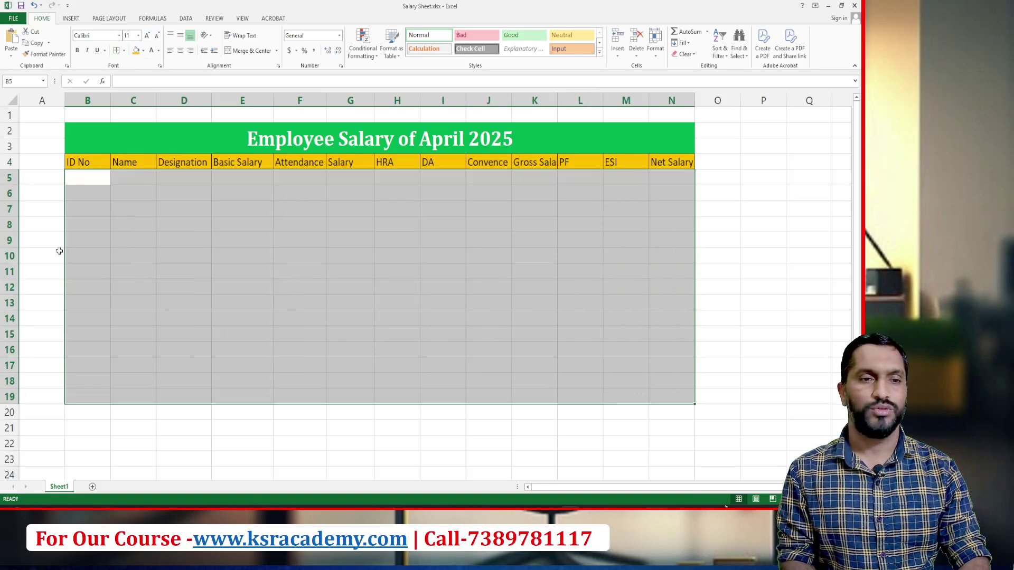
pyautogui.moveTo(85, 180); pyautogui.dragTo(659, 276)
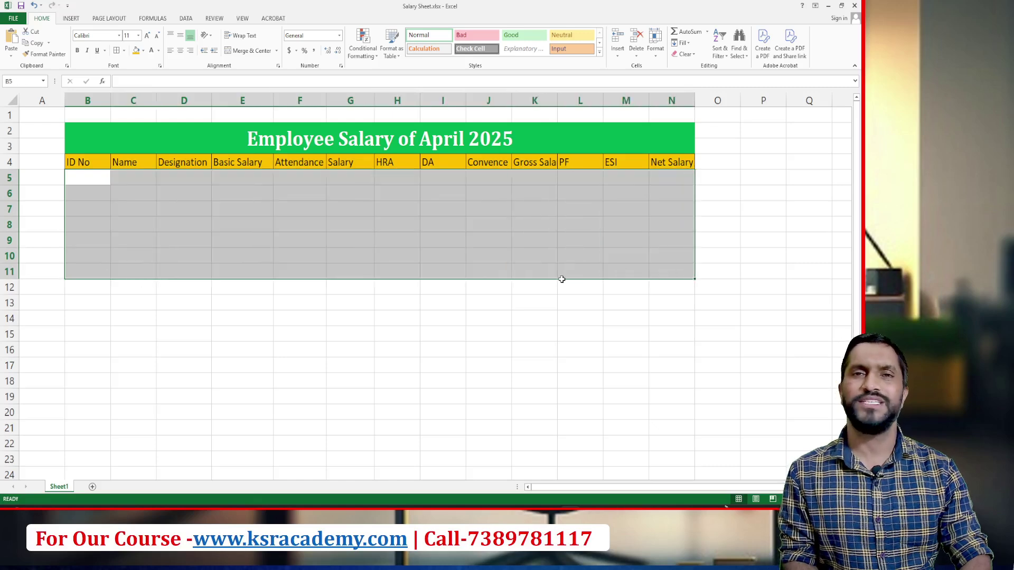
pyautogui.click(116, 50)
pyautogui.click(201, 306)
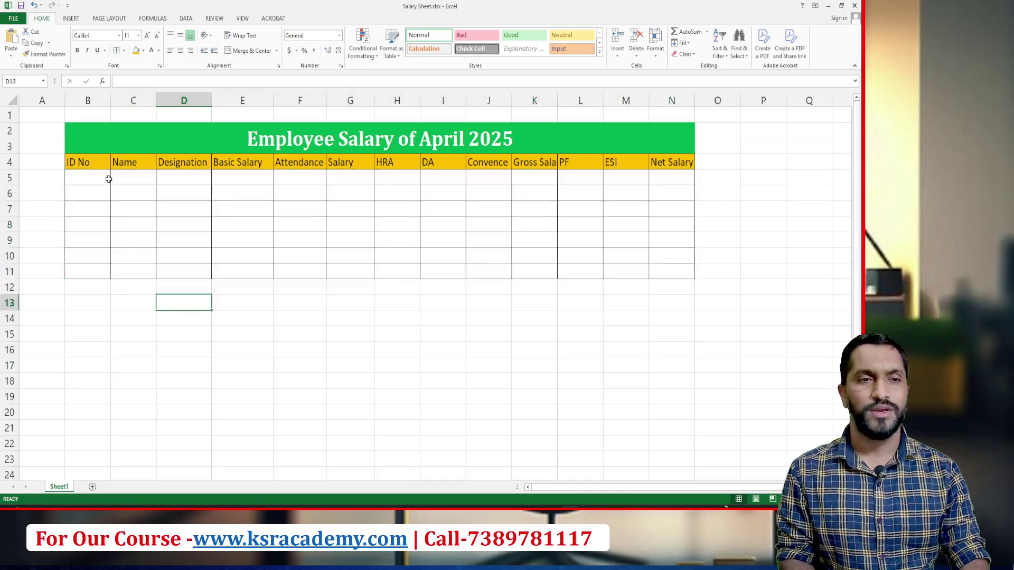
# Enter the first two employees' consecutive ID numbers in B5 and B6.
pyautogui.click(92, 178)
pyautogui.write('10001')
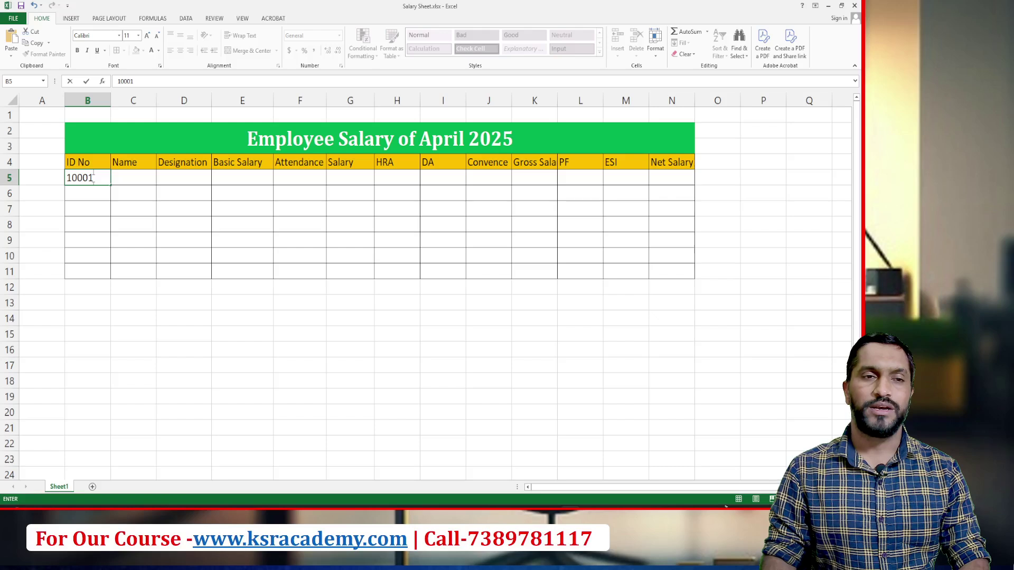
pyautogui.press('Return')
pyautogui.write('10002')
pyautogui.hotkey('ctrl', 'Return')
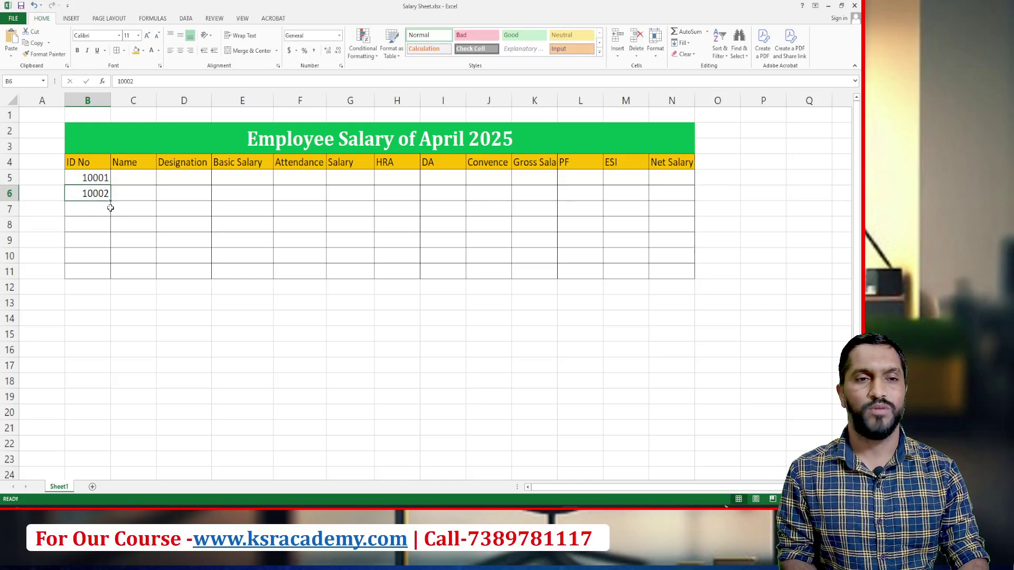
# Enter the formula =B6+1 in B7 to generate the third employee's ID number.
pyautogui.click(109, 210)
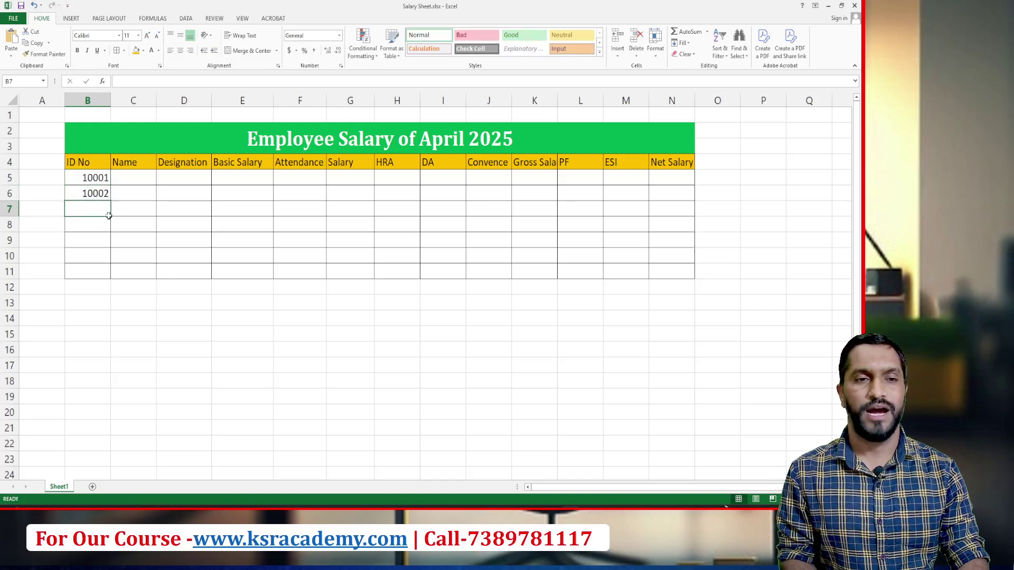
pyautogui.click(97, 191)
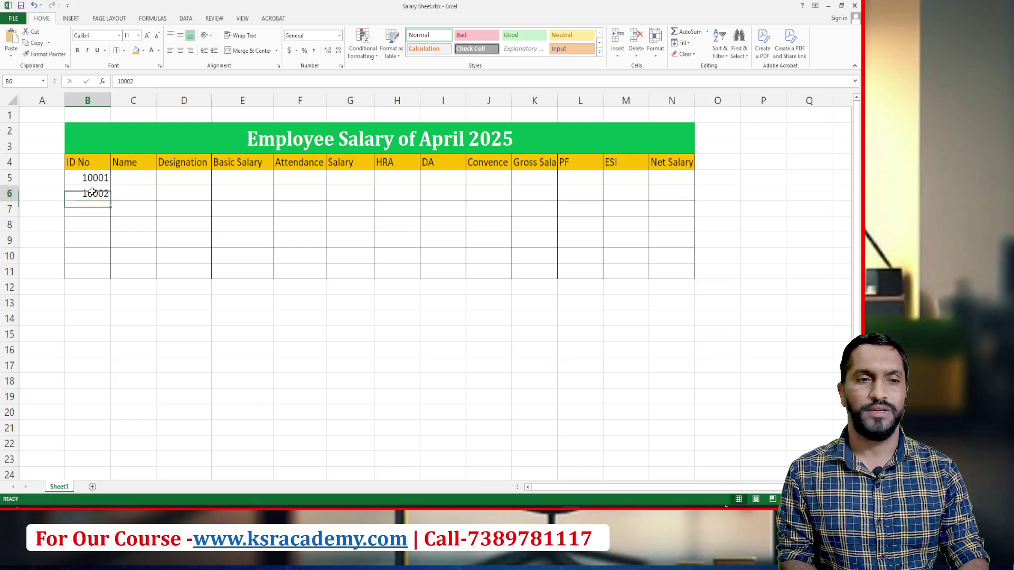
pyautogui.click(86, 211)
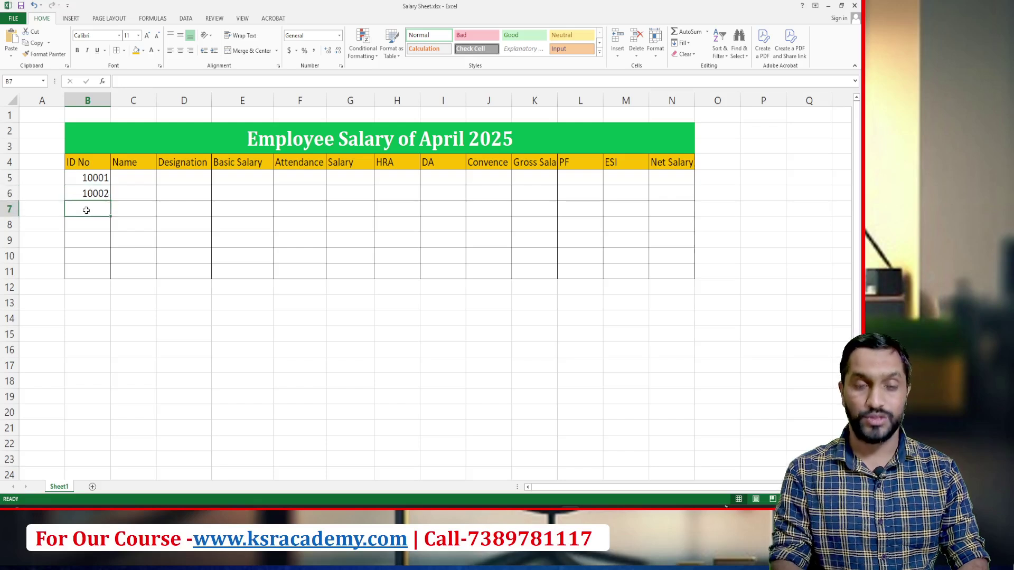
pyautogui.write('=B6+1')
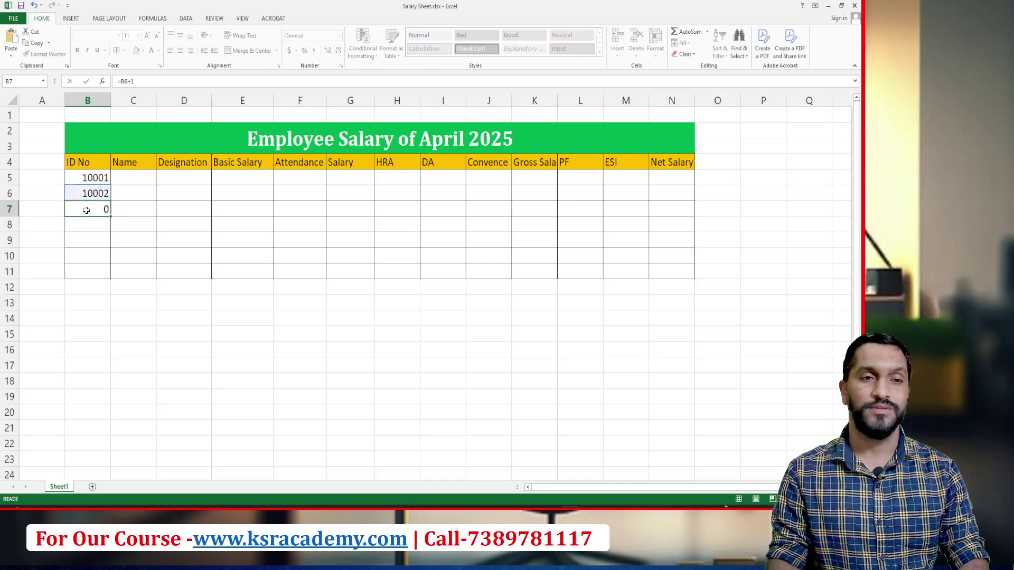
pyautogui.press('Return')
# Copy the ID formula from B7 into B8:B11.
pyautogui.press('Up')
pyautogui.hotkey('ctrl', 'c')
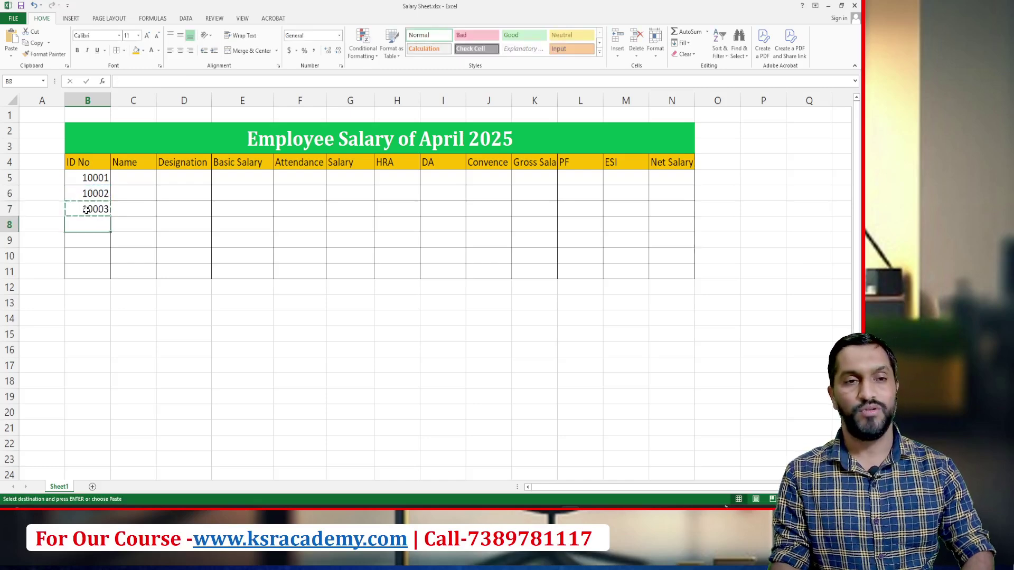
pyautogui.press('Down')
pyautogui.hotkey('shift', 'Down')
pyautogui.hotkey('shift', 'Down')
pyautogui.hotkey('shift', 'Down')
pyautogui.hotkey('ctrl', 'v')
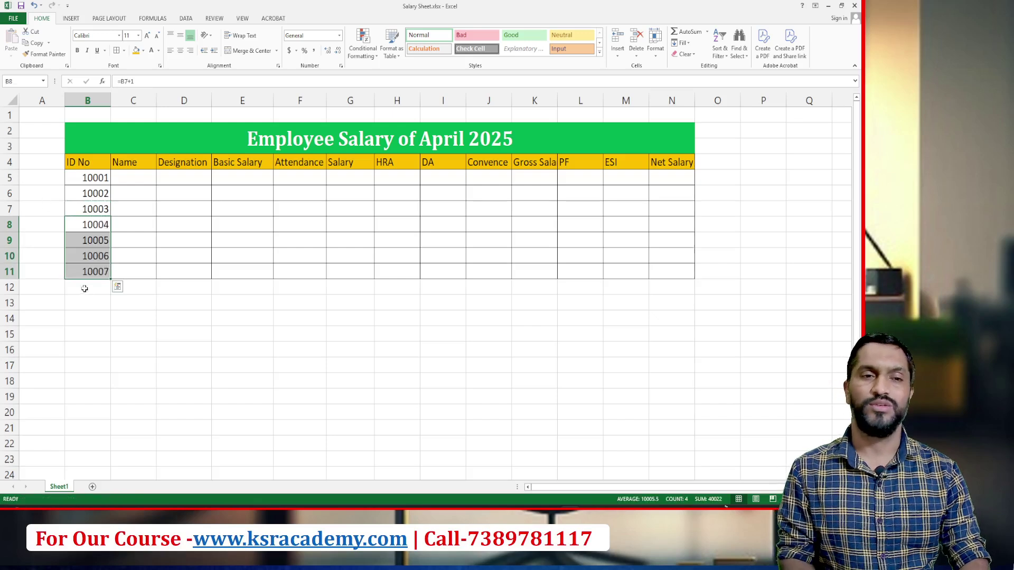
pyautogui.click(130, 270)
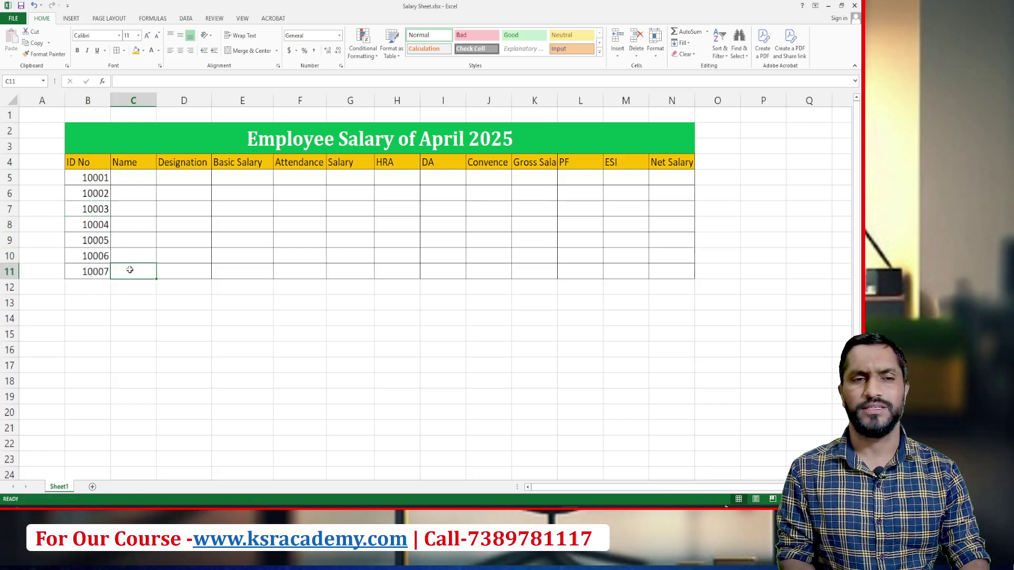
# Clear the ID formulas from B7:B11.
pyautogui.click(93, 179)
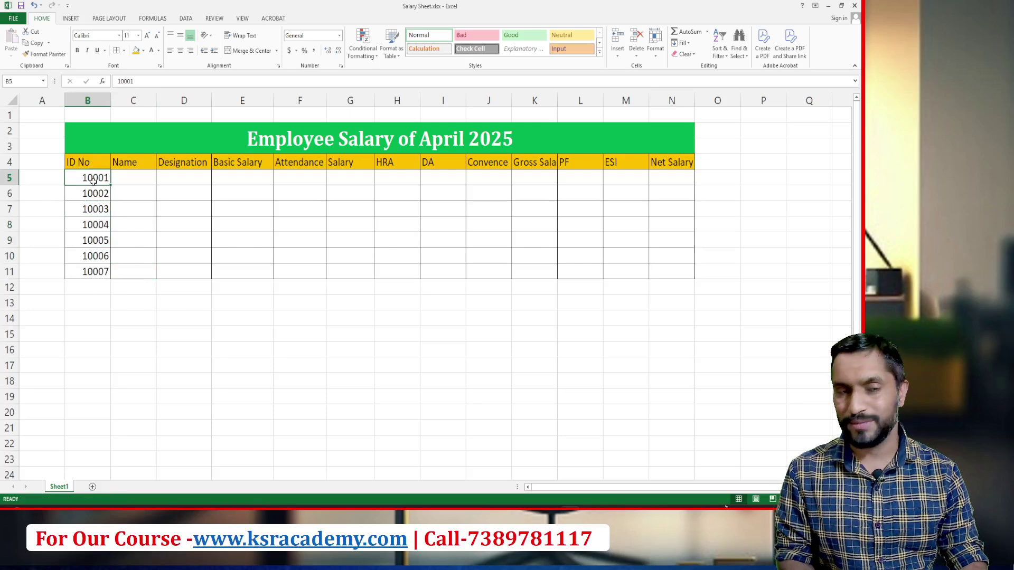
pyautogui.moveTo(90, 210); pyautogui.dragTo(95, 271)
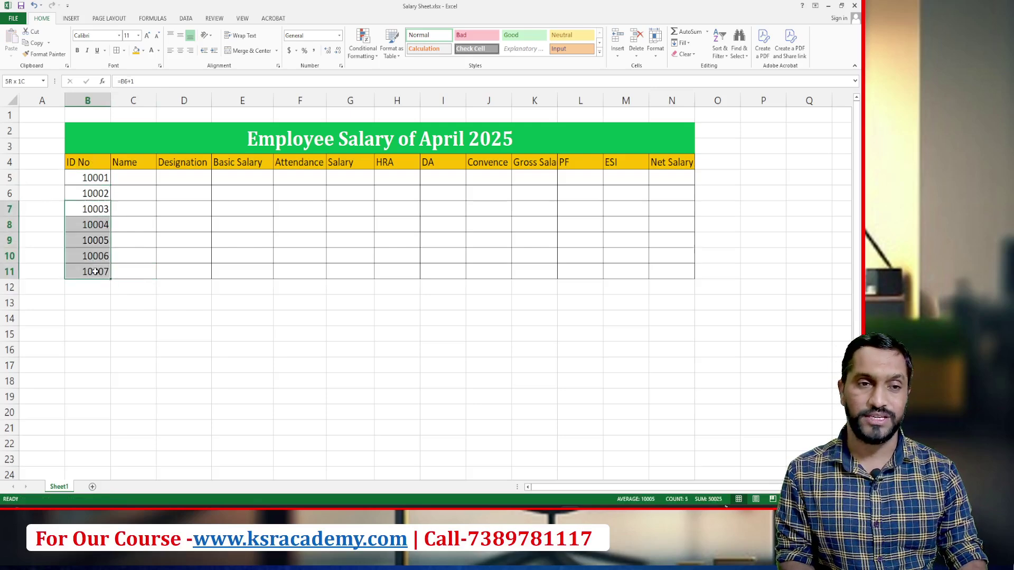
pyautogui.press('Delete')
# Build the formula =B6+1 in B7 so the ID continues from the one above.
pyautogui.click(85, 193)
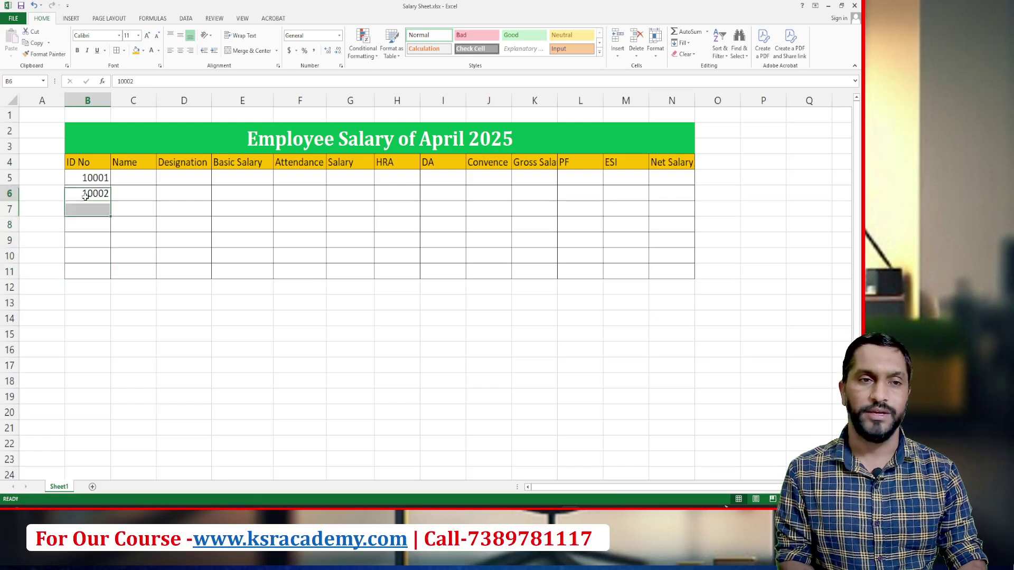
pyautogui.click(78, 206)
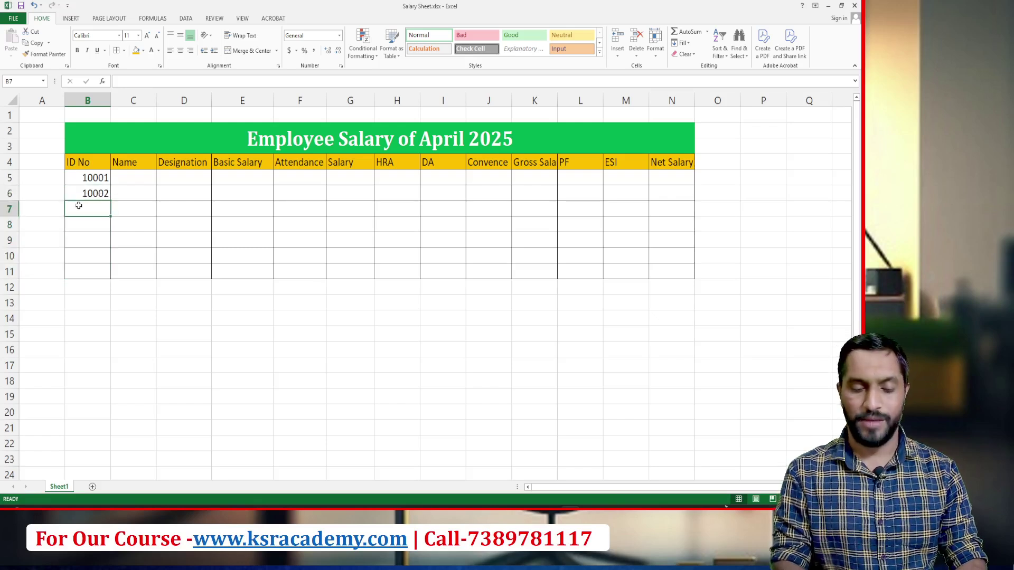
pyautogui.write('=')
pyautogui.click(69, 195)
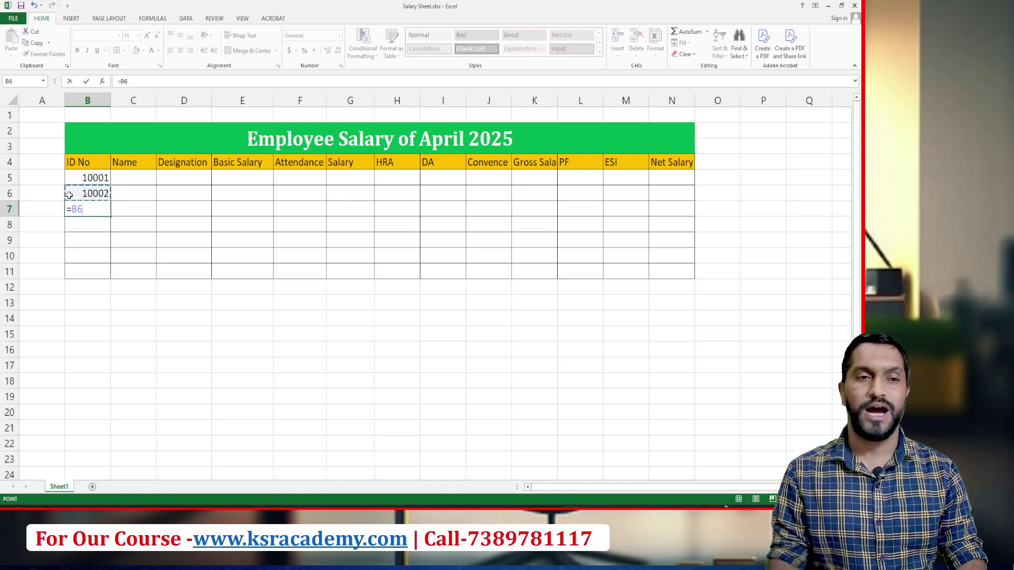
pyautogui.write('+1')
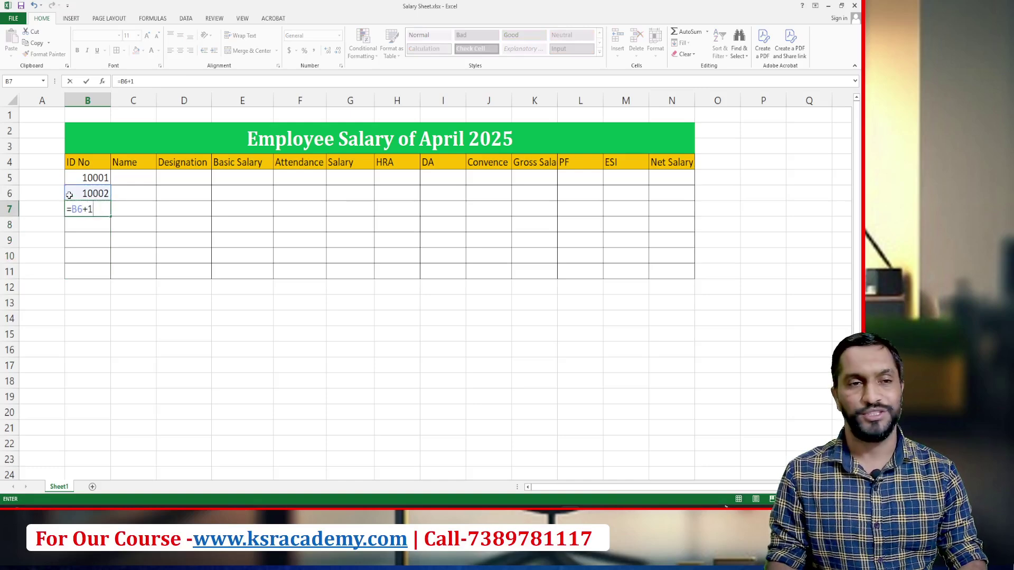
pyautogui.press('Return')
# Copy the ID formula in B7 down to B8:B11 to number the remaining employees.
pyautogui.click(86, 206)
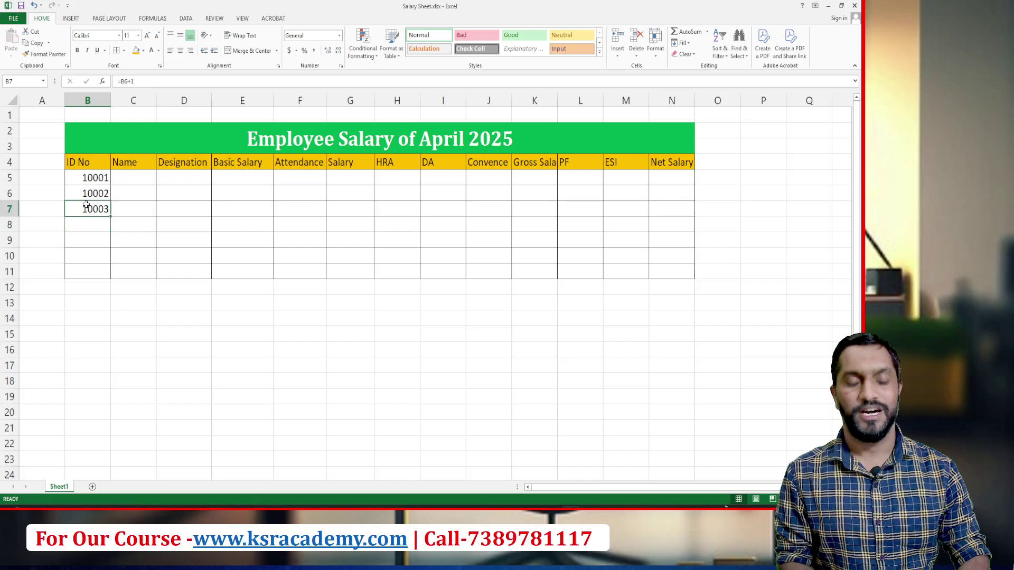
pyautogui.hotkey('ctrl', 'c')
pyautogui.press('Down')
pyautogui.hotkey('shift', 'Down')
pyautogui.hotkey('shift', 'Down')
pyautogui.hotkey('shift', 'Down')
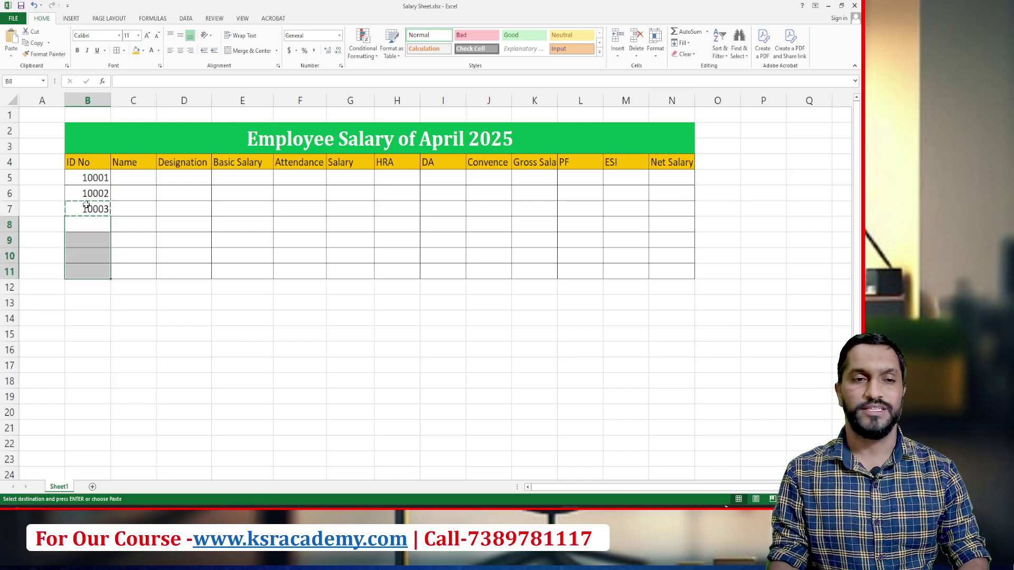
pyautogui.press('Return')
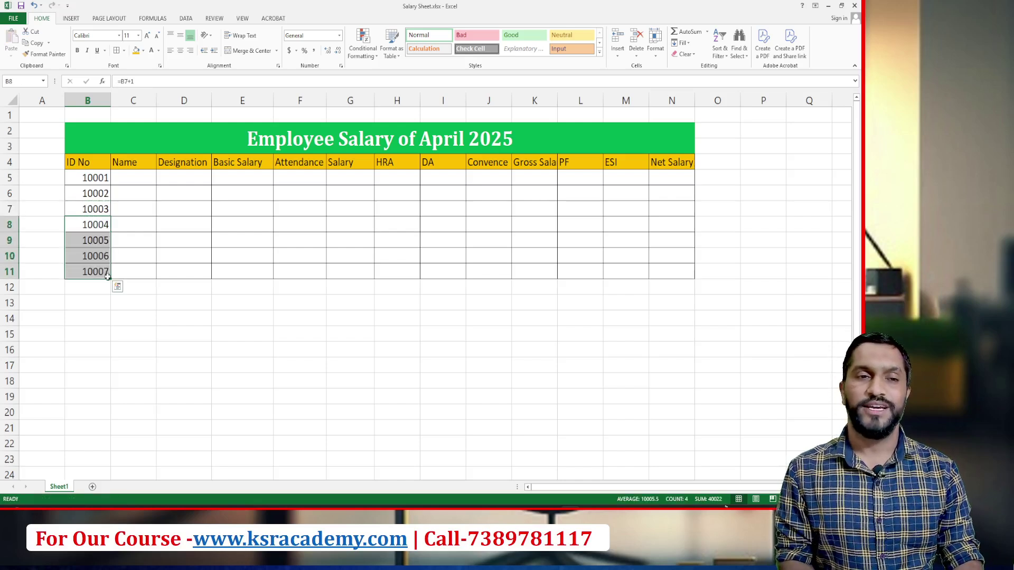
# Enter the first employee's full name in C5.
pyautogui.scroll(1, 108, 311)
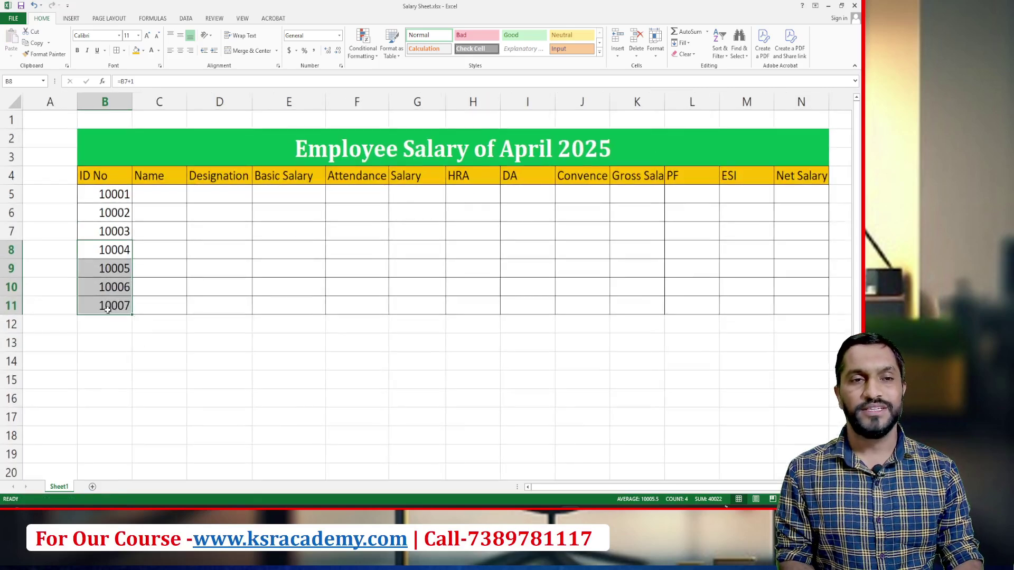
pyautogui.scroll(1, 108, 311)
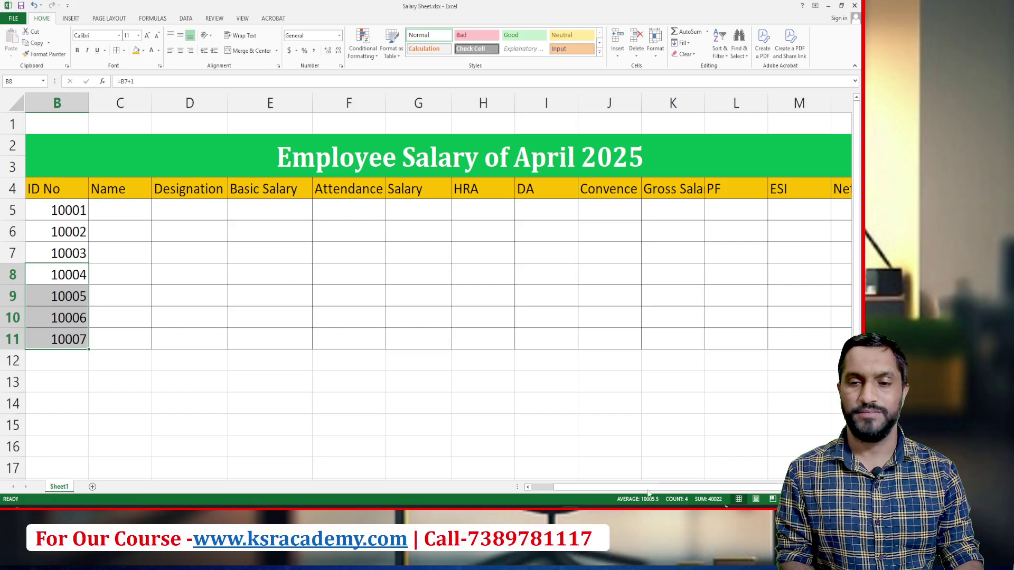
pyautogui.moveTo(615, 488); pyautogui.dragTo(540, 490)
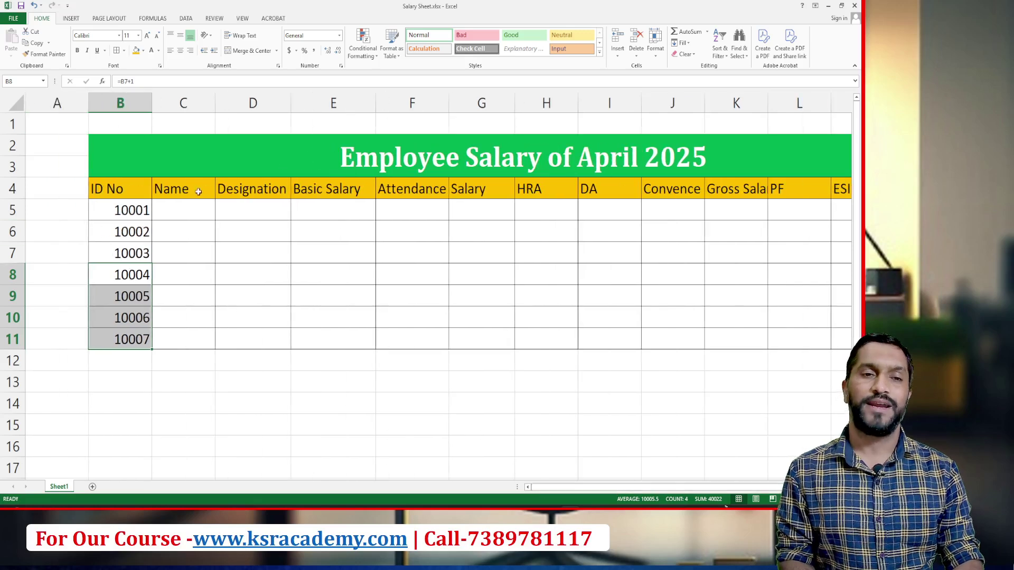
pyautogui.click(191, 210)
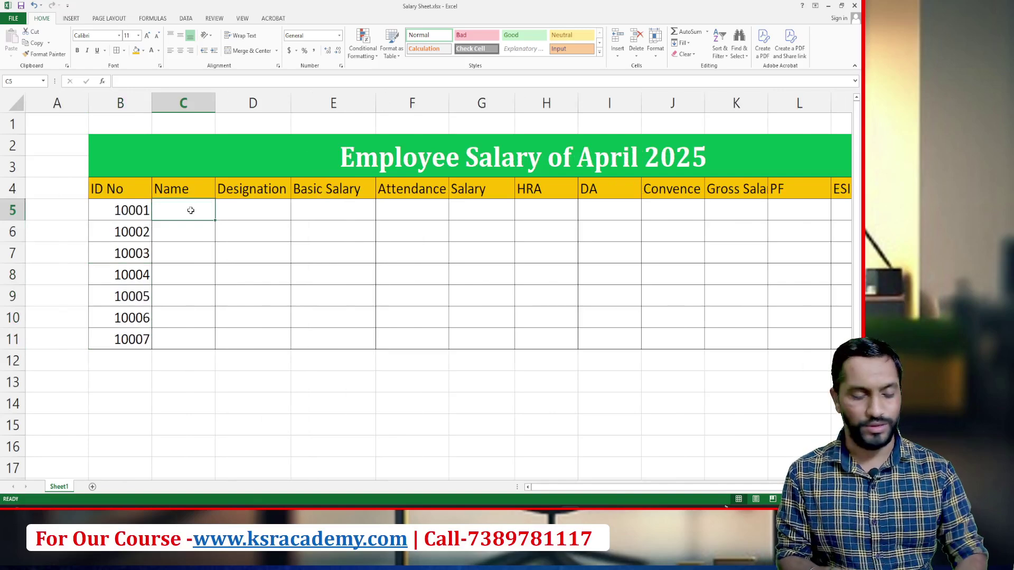
pyautogui.write('Mahesh')
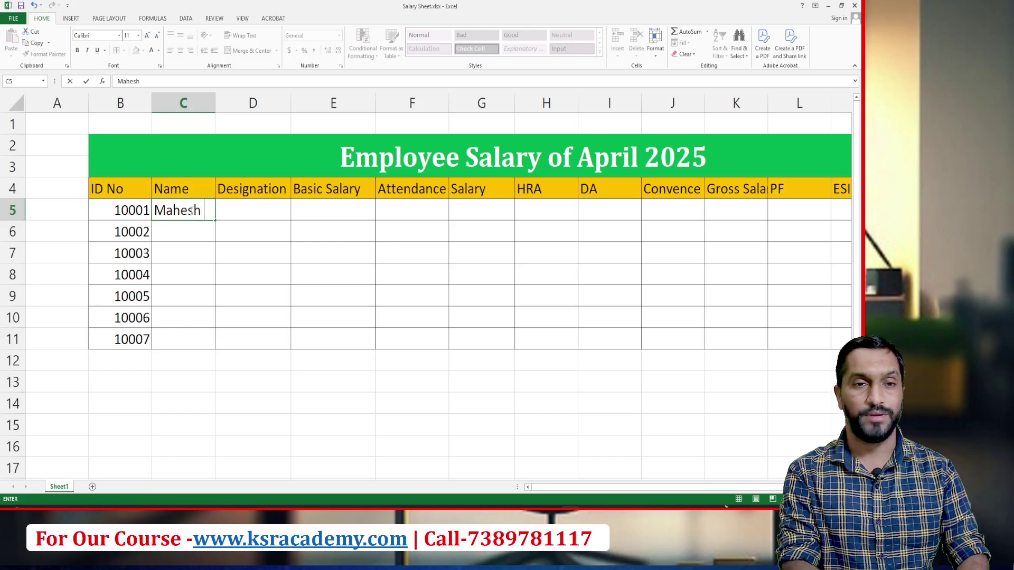
pyautogui.write(' Kumar')
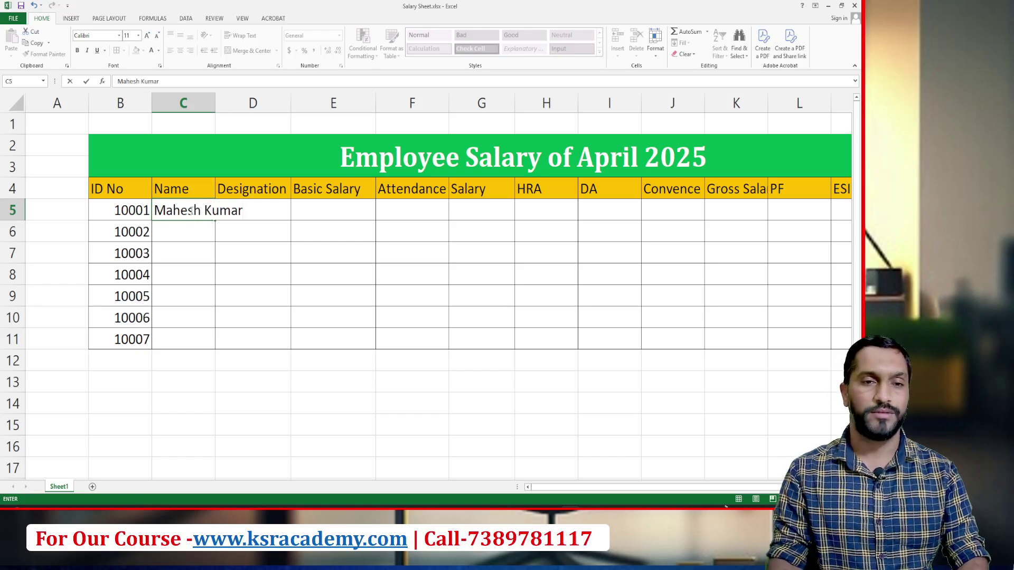
pyautogui.press('Return')
# Enter the second employee's full name in C6.
pyautogui.write('Satui=')
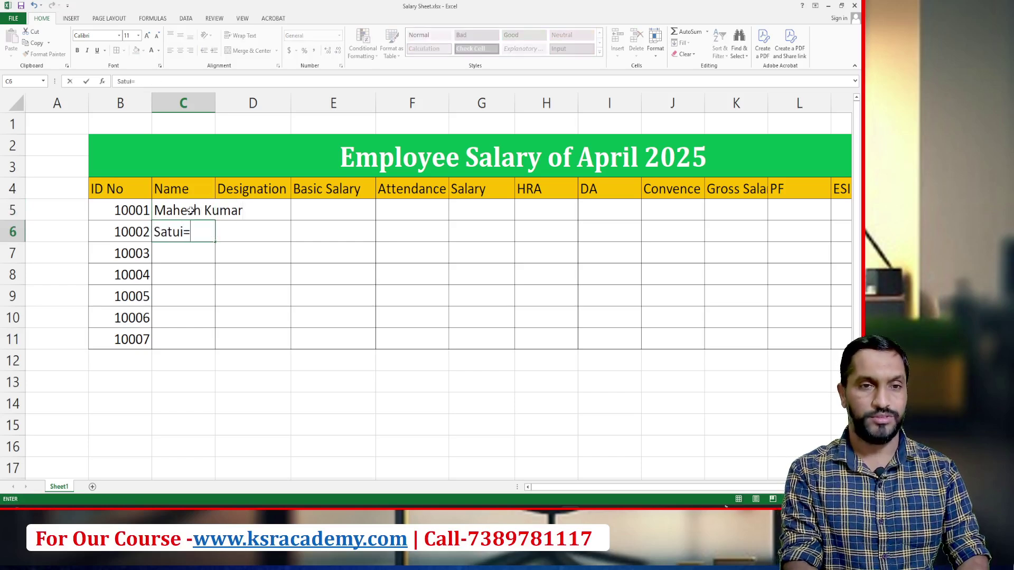
pyautogui.press('BackSpace')
pyautogui.press('BackSpace')
pyautogui.press('BackSpace')
pyautogui.write('ish ')
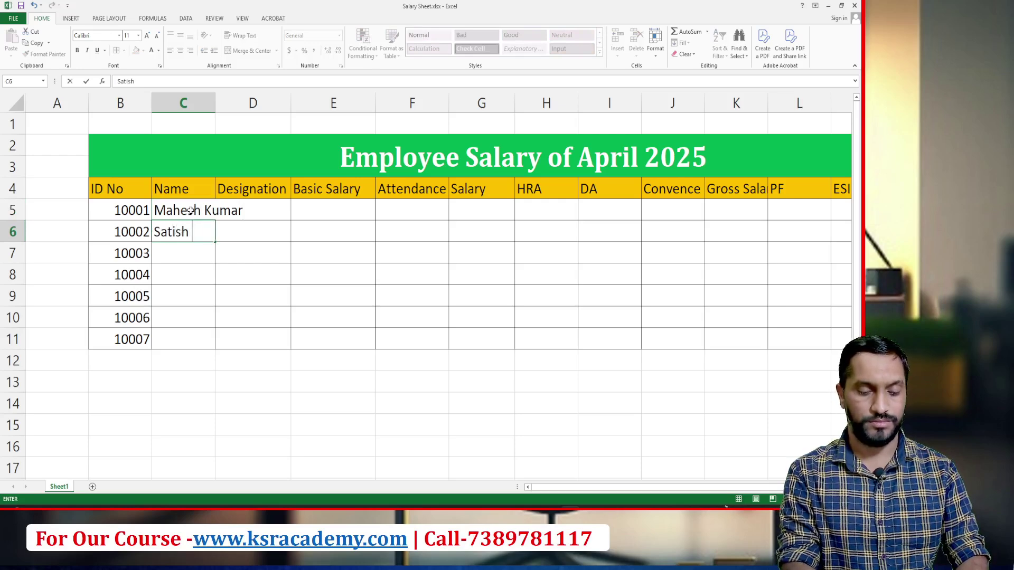
pyautogui.write('Kumar')
pyautogui.press('Return')
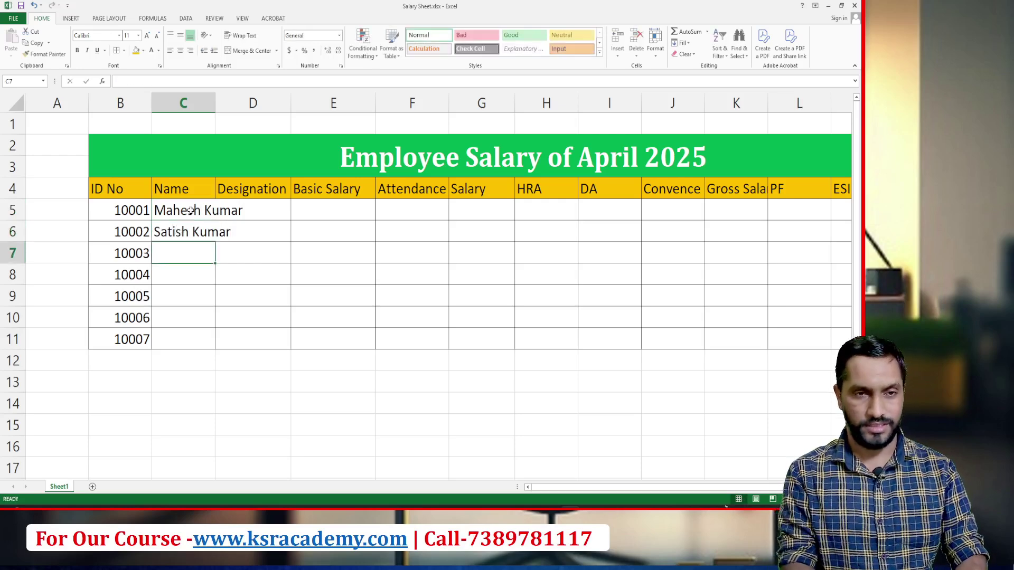
# Enter the third employee's full name in C7 and the fourth employee's first name in C8.
pyautogui.write('Mukesh J')
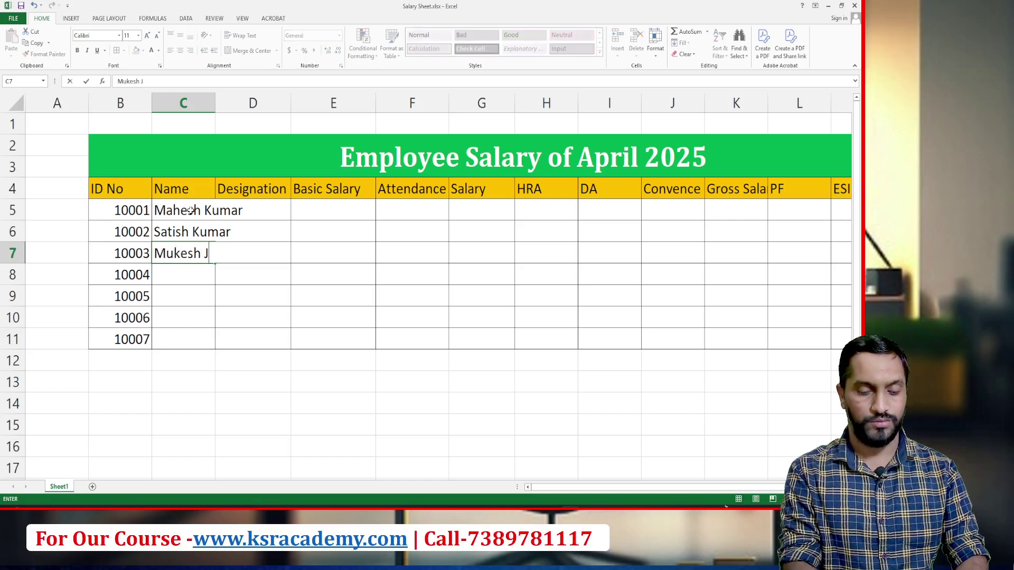
pyautogui.write('ain')
pyautogui.press('Return')
pyautogui.write('Ru')
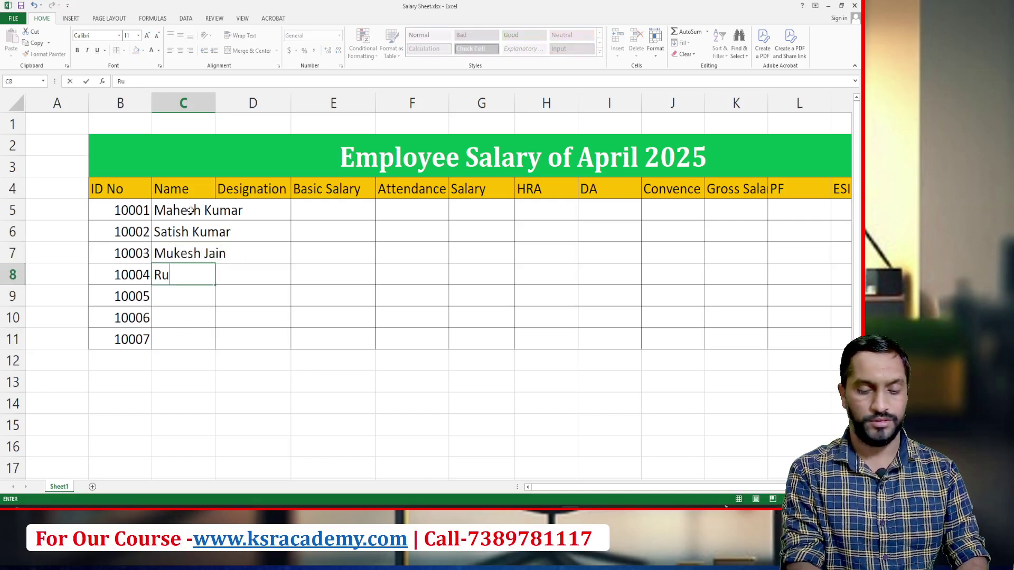
pyautogui.write('pali')
pyautogui.press('Return')
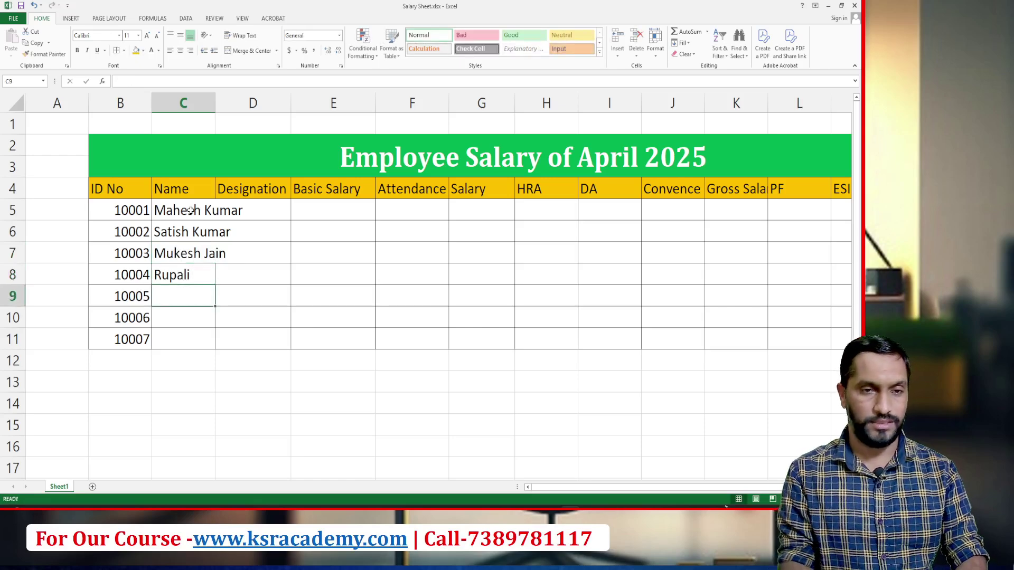
# Enter the fifth employee's first name in C9.
pyautogui.write('Sach')
pyautogui.press('BackSpace')
pyautogui.press('BackSpace')
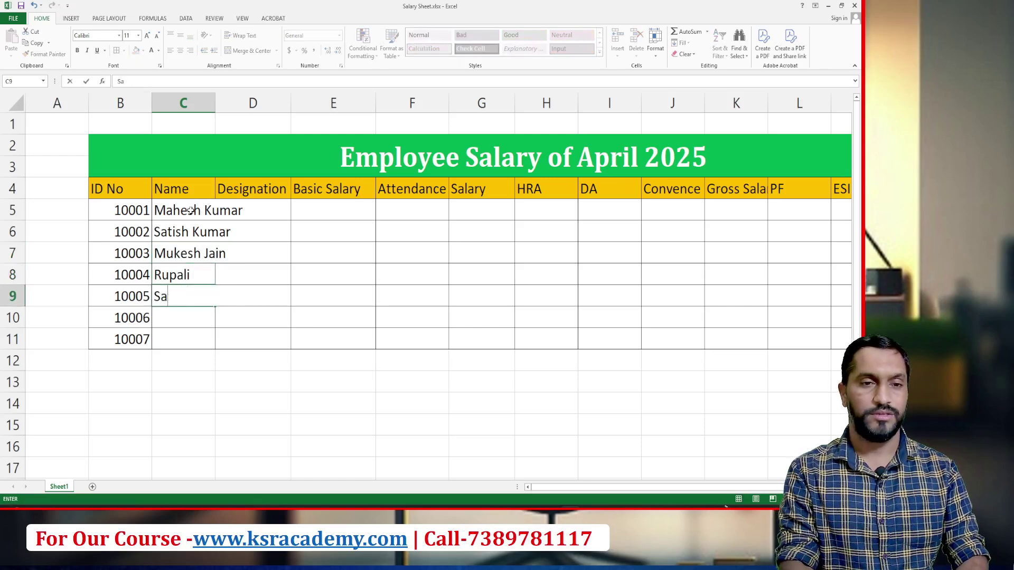
pyautogui.write('chin')
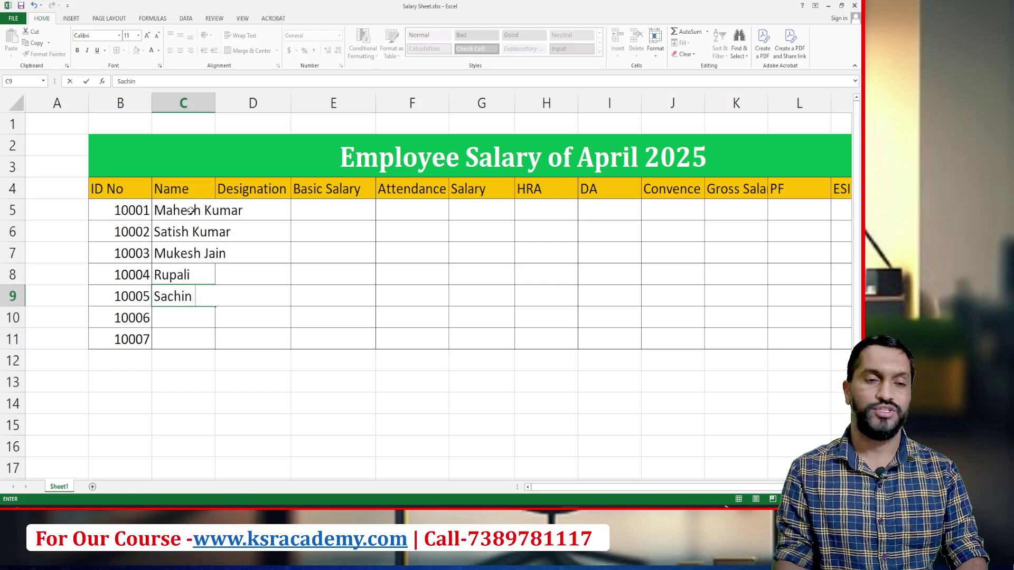
pyautogui.press('Return')
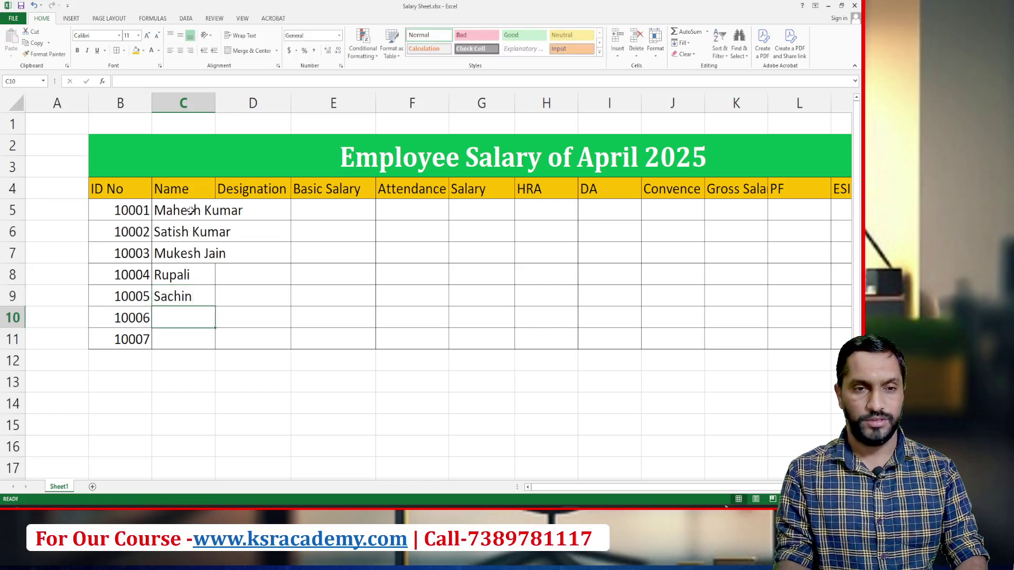
# Enter the sixth and seventh employees' first names in C10 and C11, and auto-fit column C to its contents.
pyautogui.write('Anurag')
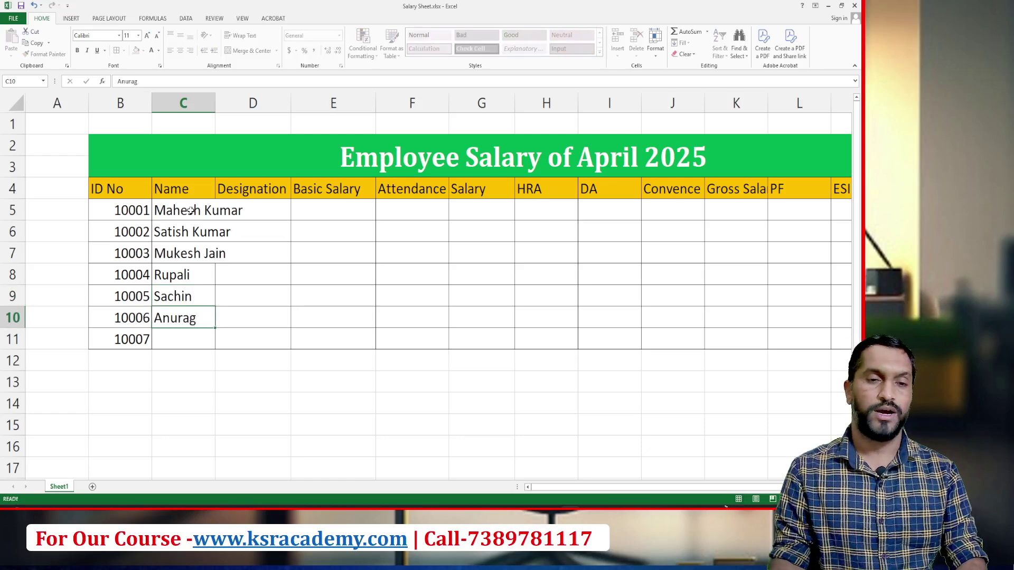
pyautogui.press('Return')
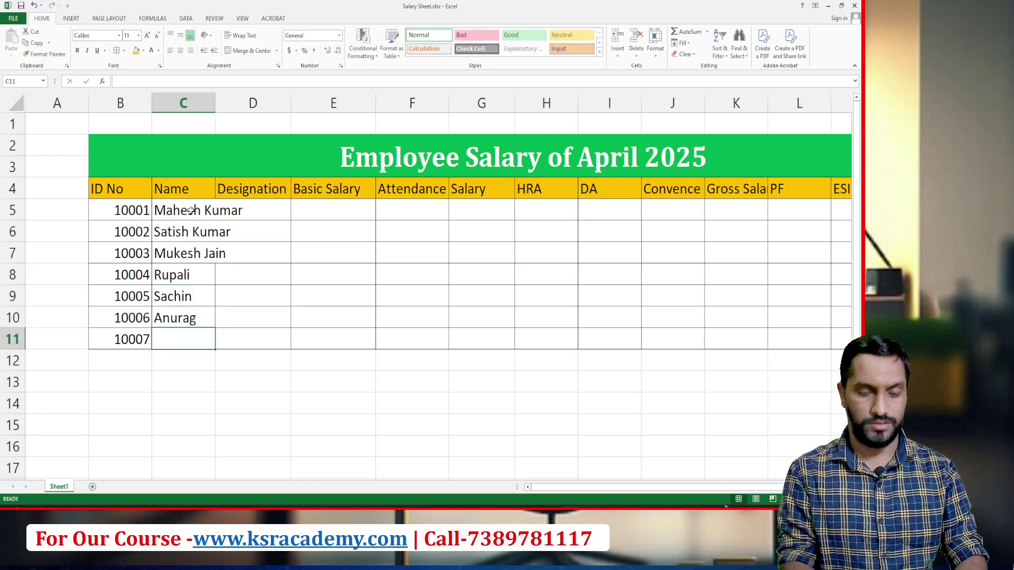
pyautogui.write('Karan')
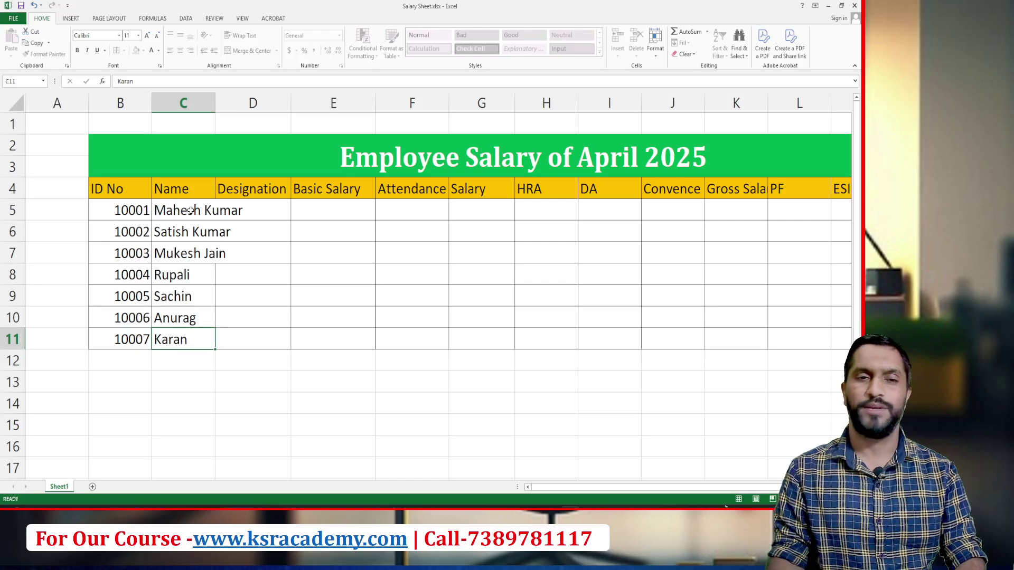
pyautogui.press('Return')
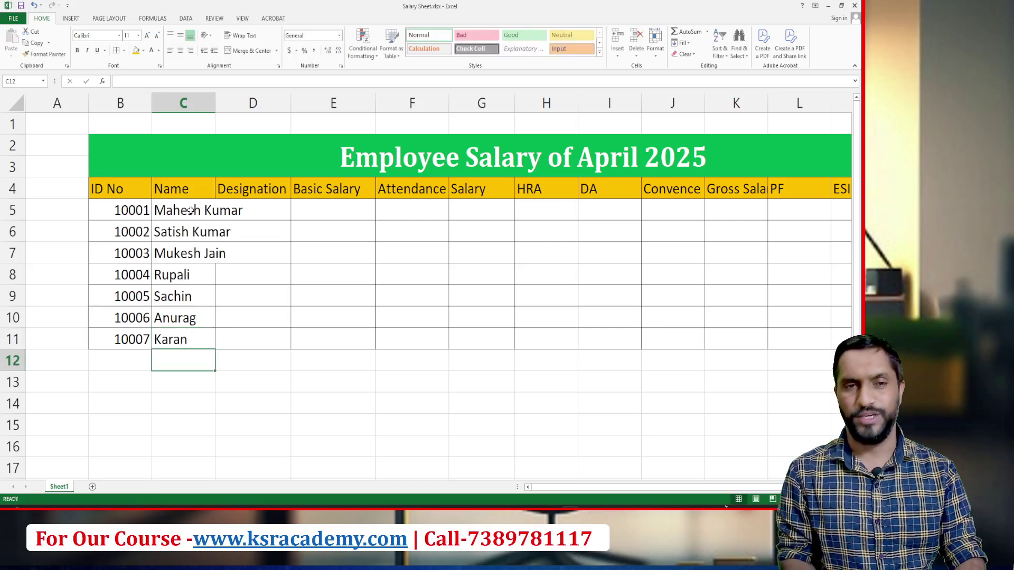
pyautogui.doubleClick(215, 96)
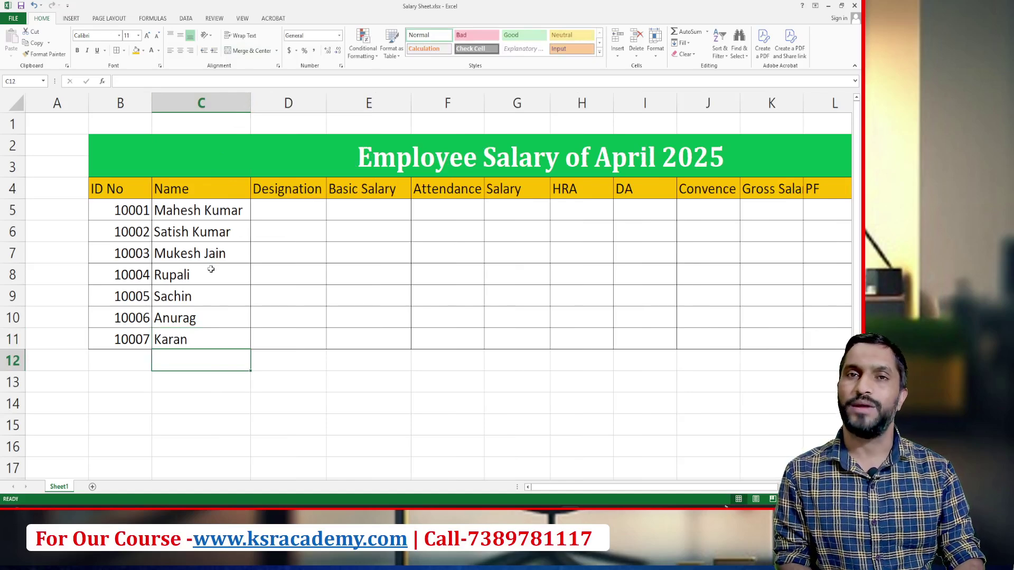
# Enter the designations Manager in D5 and Sales in D6 for the first two employees.
pyautogui.click(268, 210)
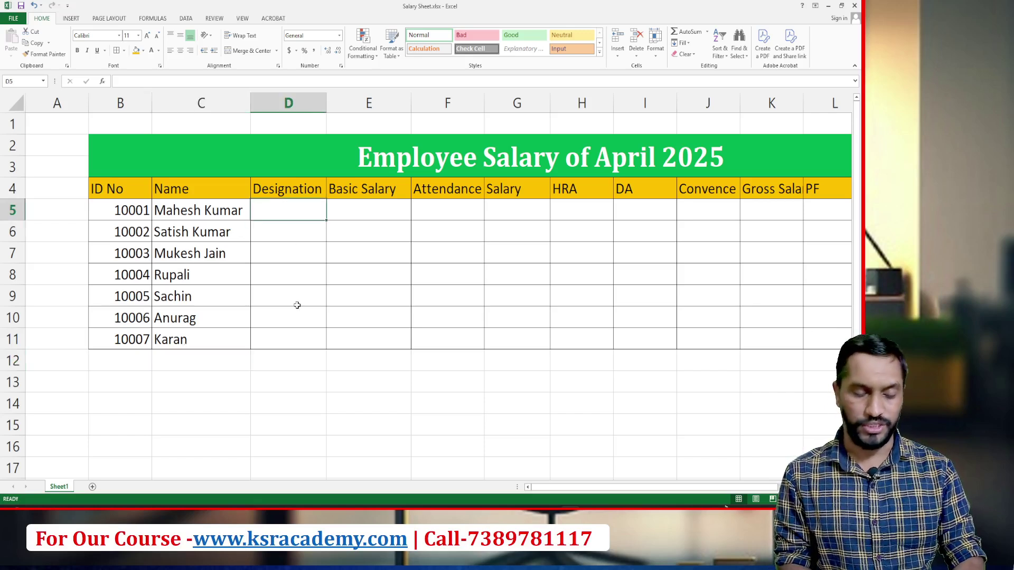
pyautogui.write('M')
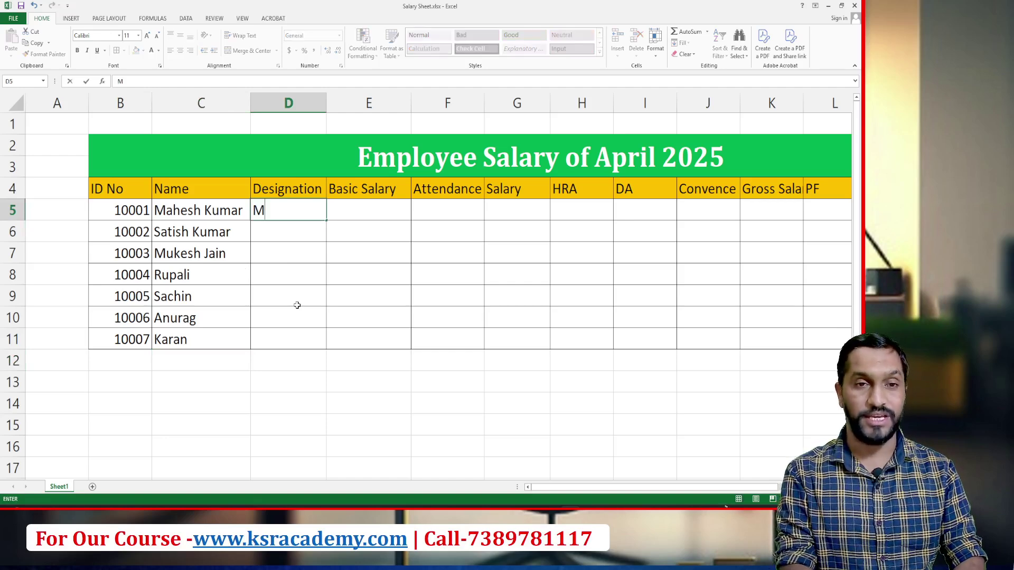
pyautogui.write('anager')
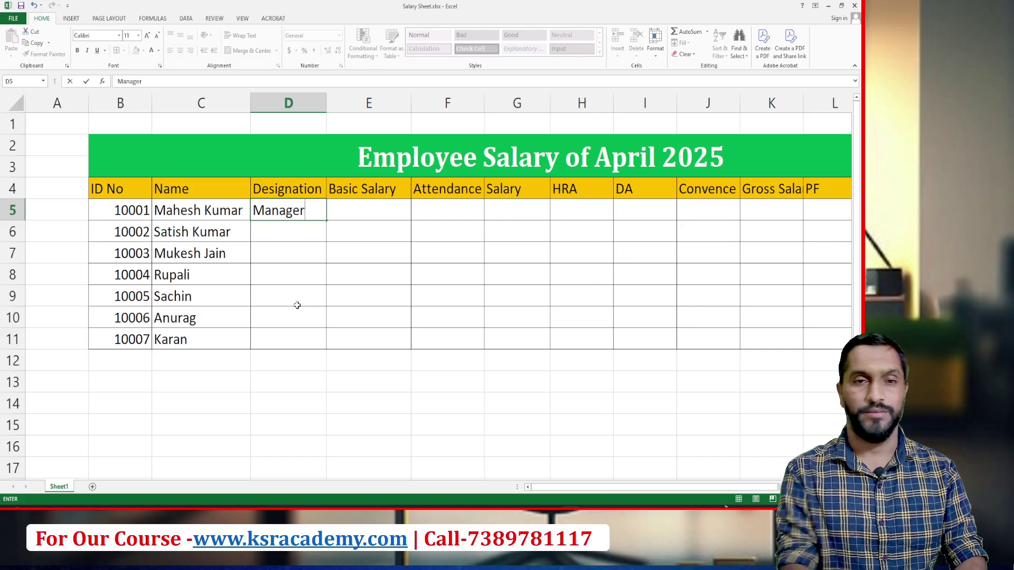
pyautogui.press('Return')
pyautogui.write('Sales')
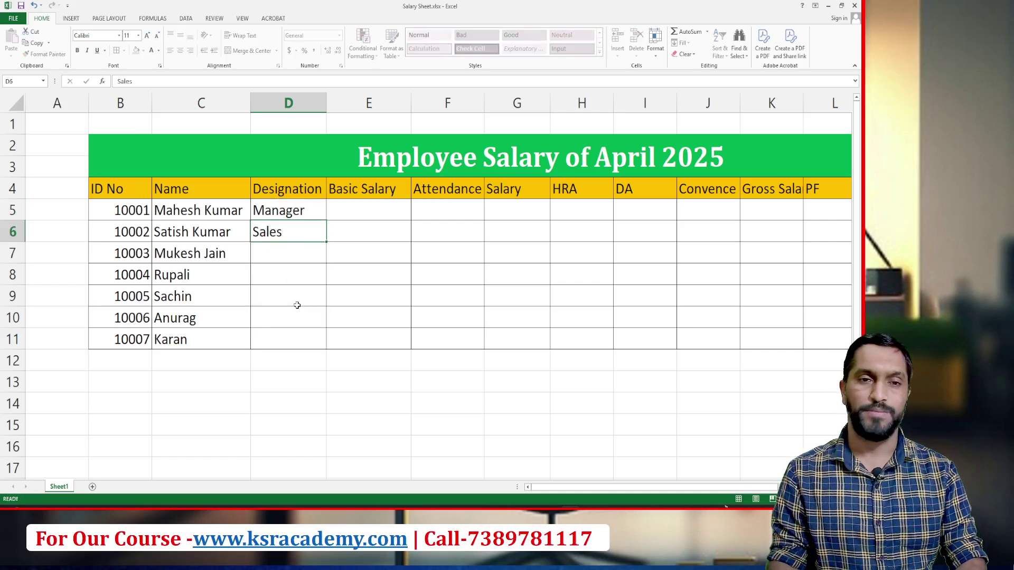
pyautogui.press('Return')
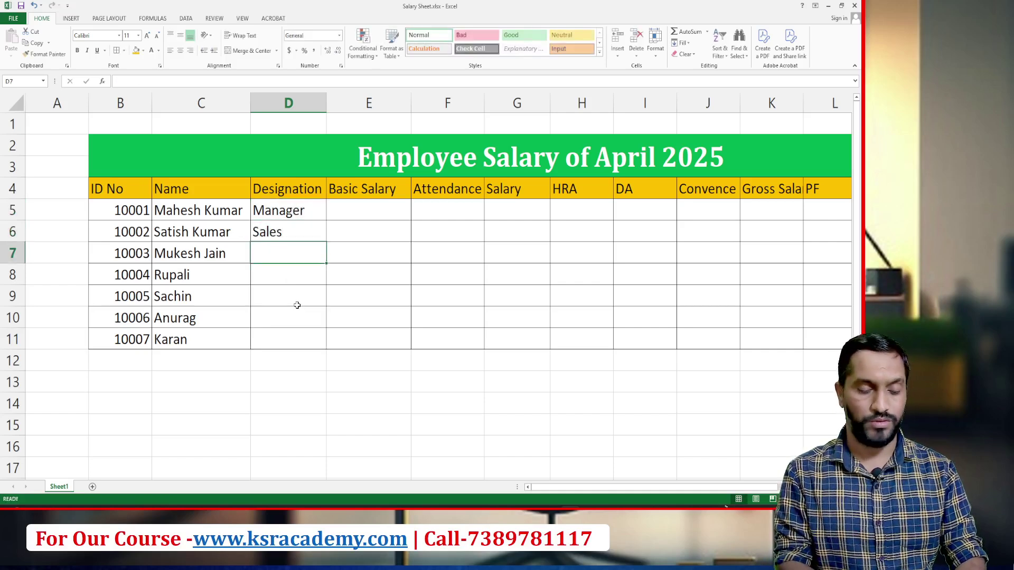
# Enter the designations Marketing in D7 and Staff in D8.
pyautogui.write('Marke')
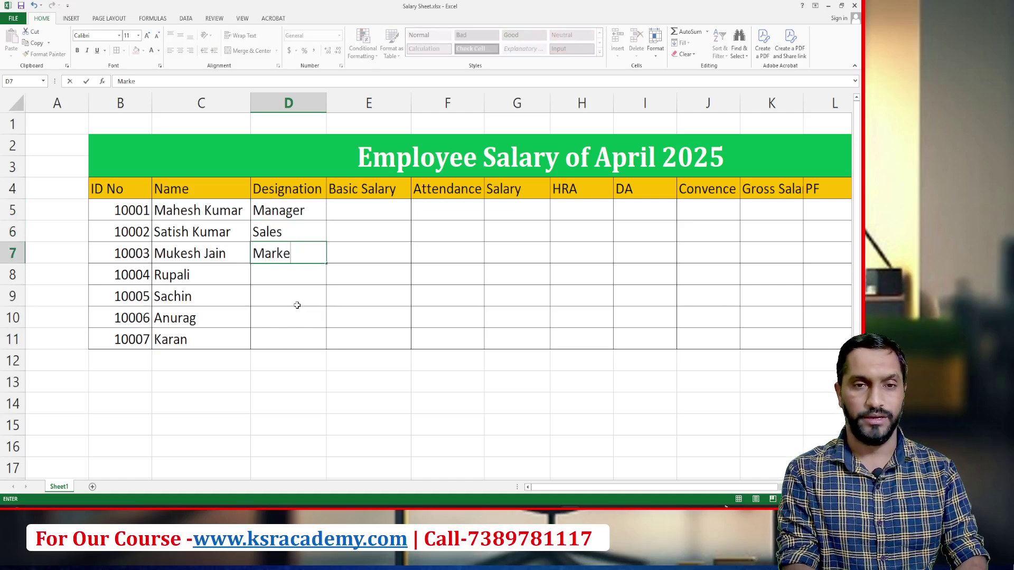
pyautogui.write('ting')
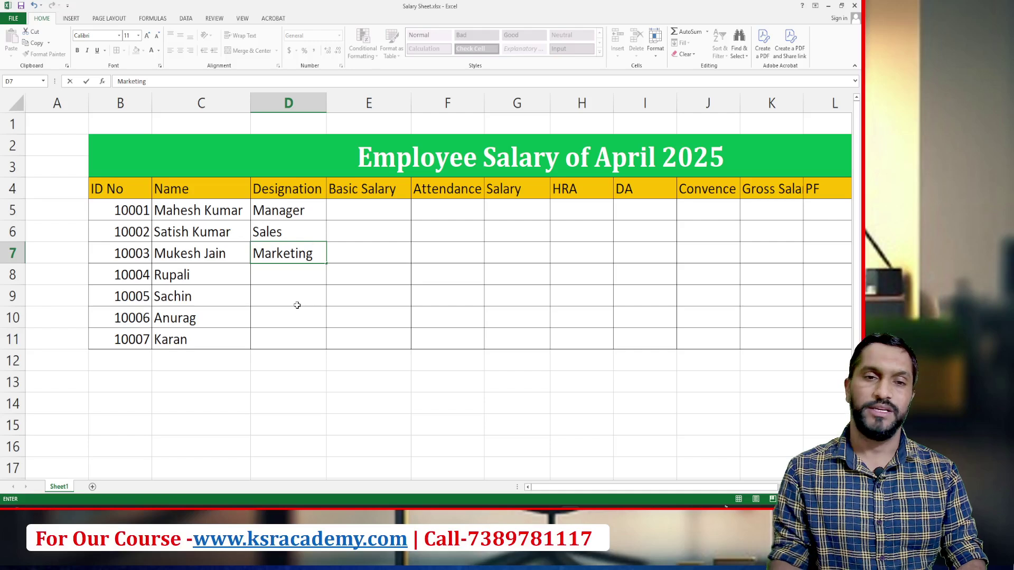
pyautogui.press('Return')
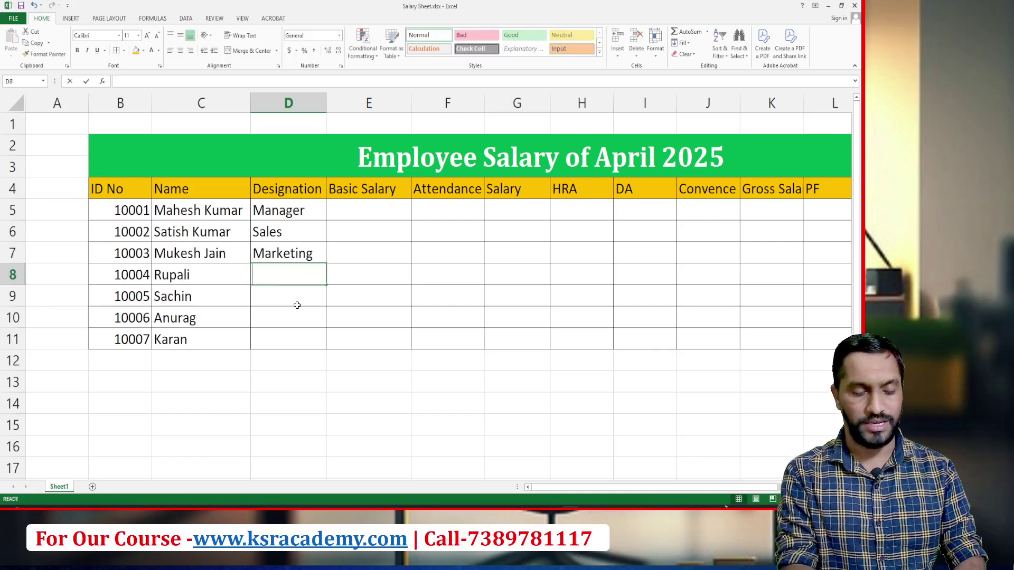
pyautogui.write('Staff')
pyautogui.press('Return')
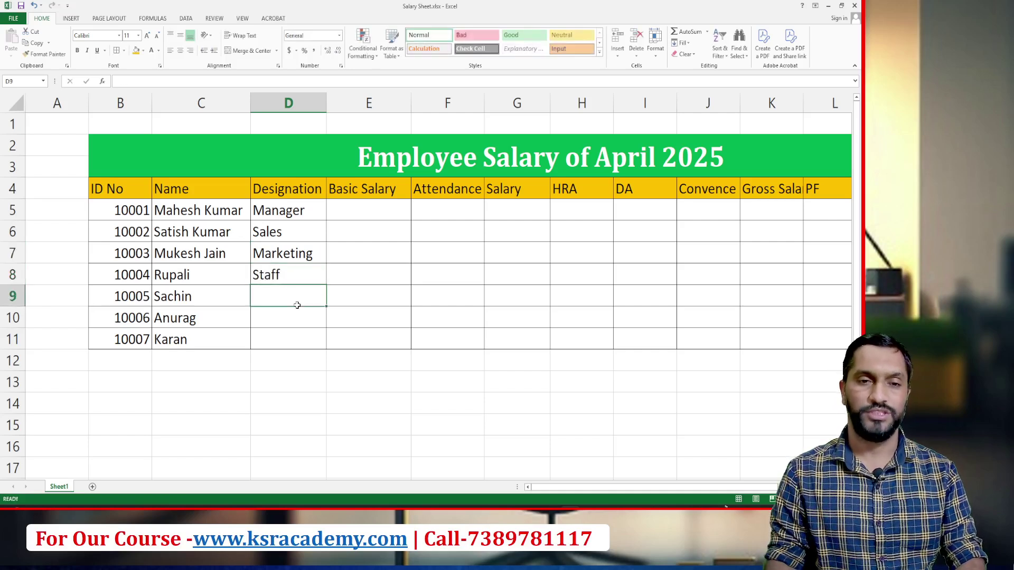
# Enter the designation Staff in D9 for the fifth employee.
pyautogui.write('s')
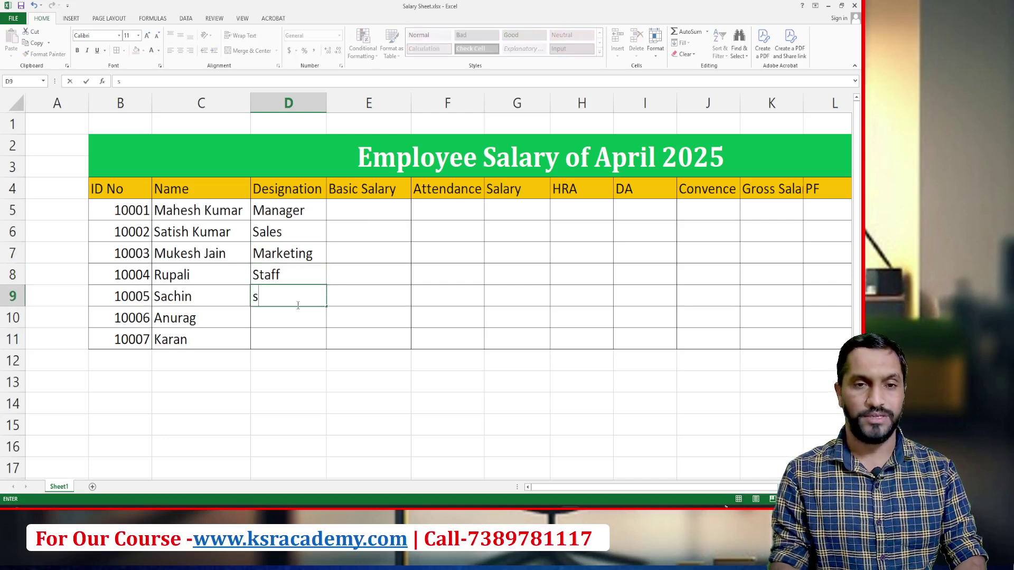
pyautogui.press('BackSpace')
pyautogui.write('Staff')
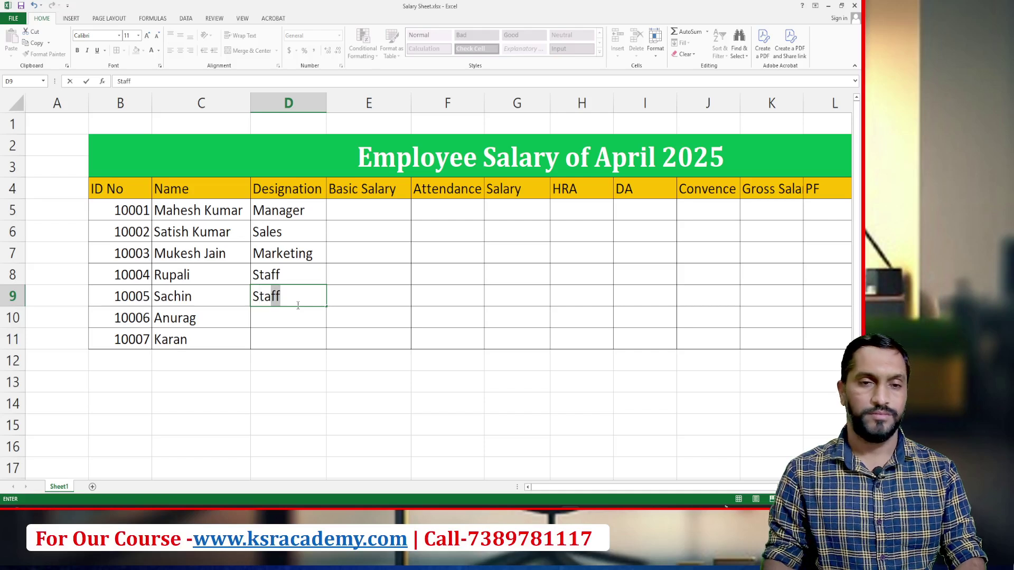
pyautogui.press('Return')
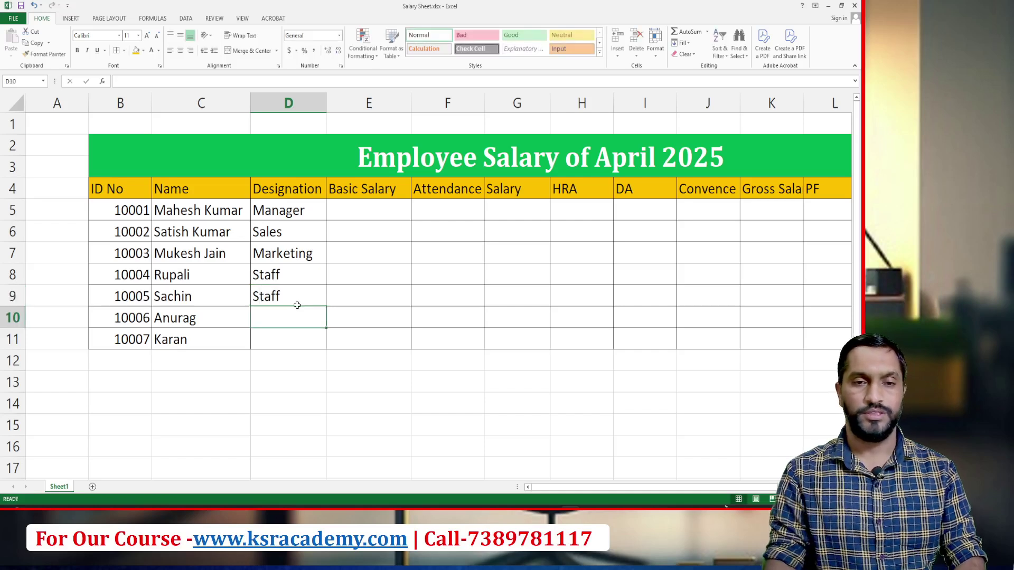
# Copy the Staff designation from D9 to D10:D11 for the last two employees.
pyautogui.press('Up')
pyautogui.hotkey('ctrl', 'c')
pyautogui.press('Down')
pyautogui.hotkey('shift', 'Down')
pyautogui.press('Return')
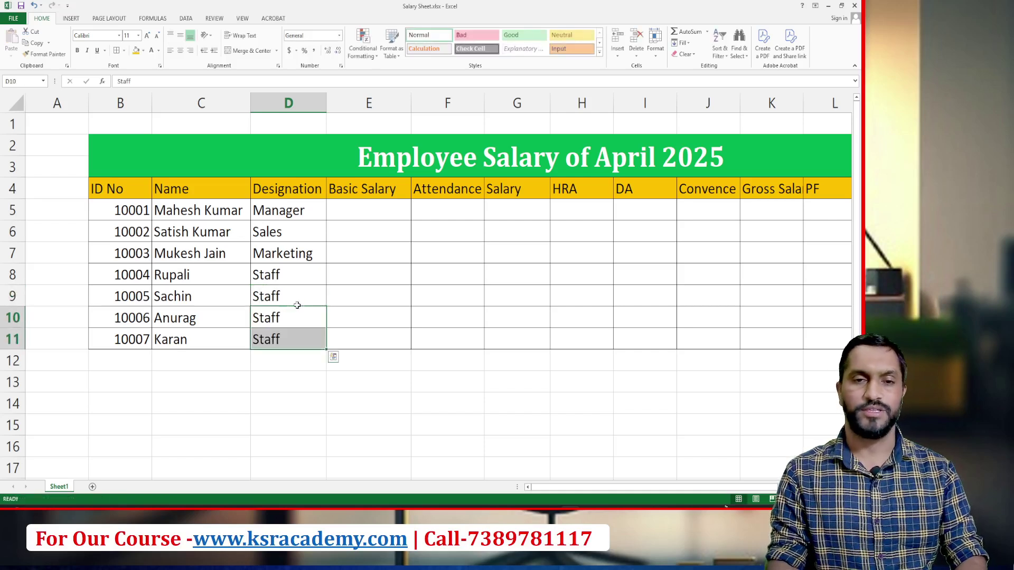
pyautogui.click(277, 209)
pyautogui.click(269, 233)
pyautogui.click(270, 251)
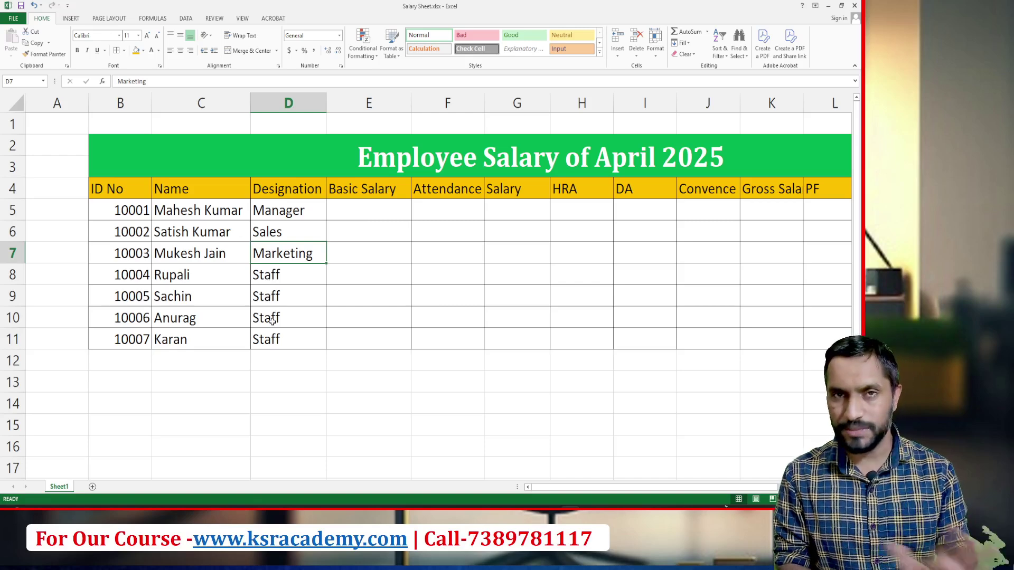
# Enter the basic salaries 50000, 30000 and 25000 in E5:E7 for the manager, sales and marketing employees.
pyautogui.click(344, 210)
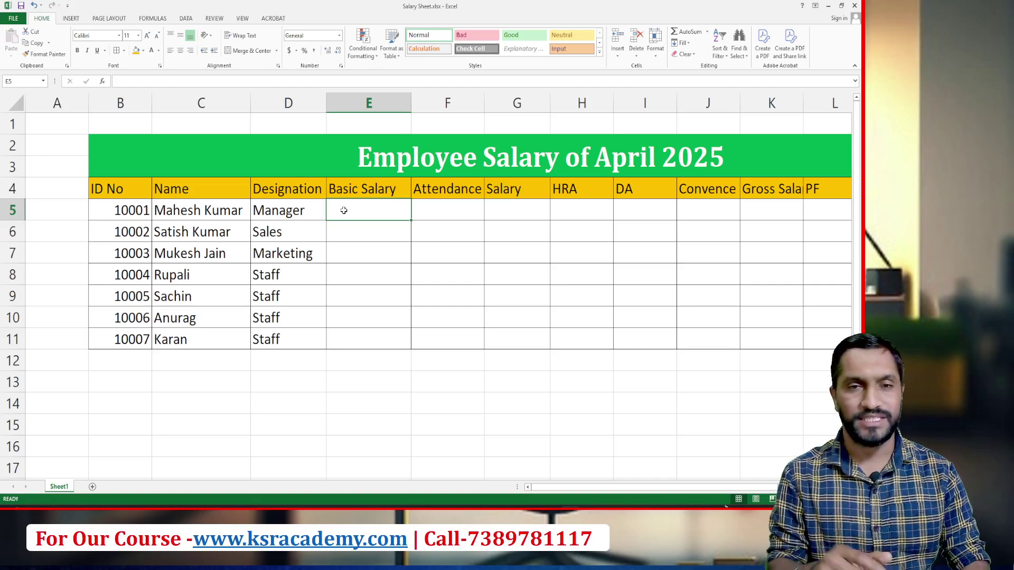
pyautogui.write('50000')
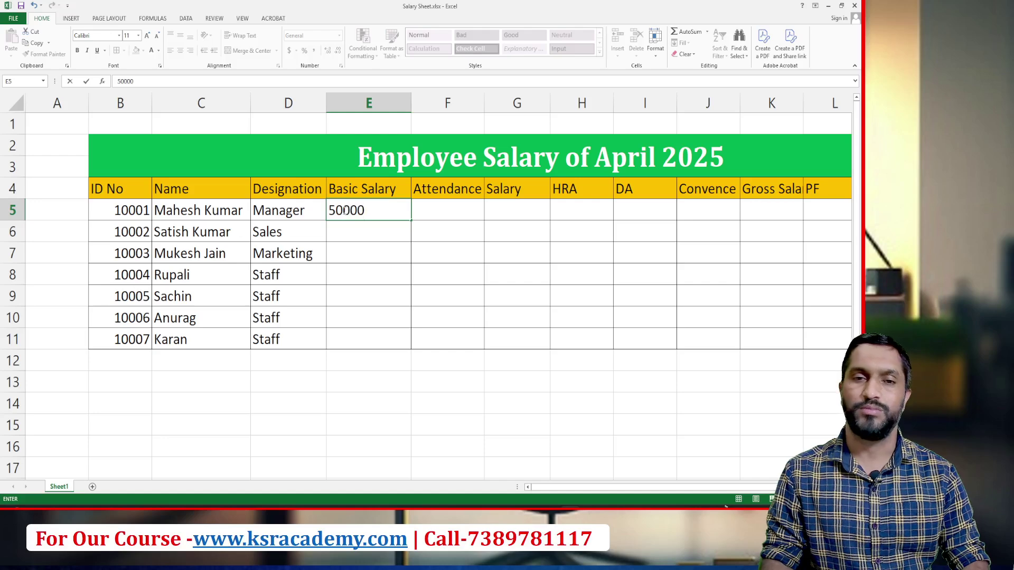
pyautogui.press('Return')
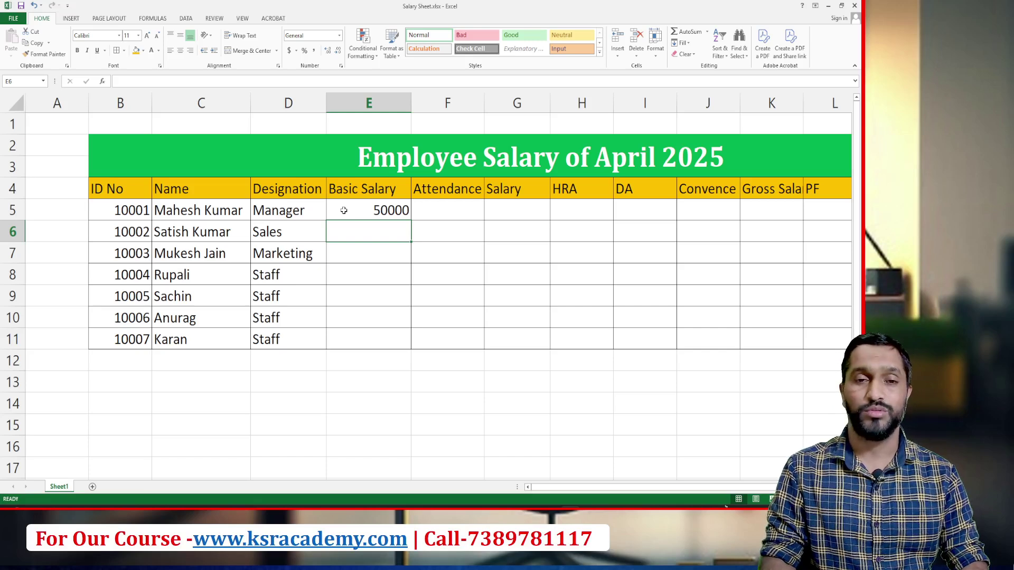
pyautogui.write('30000')
pyautogui.press('Return')
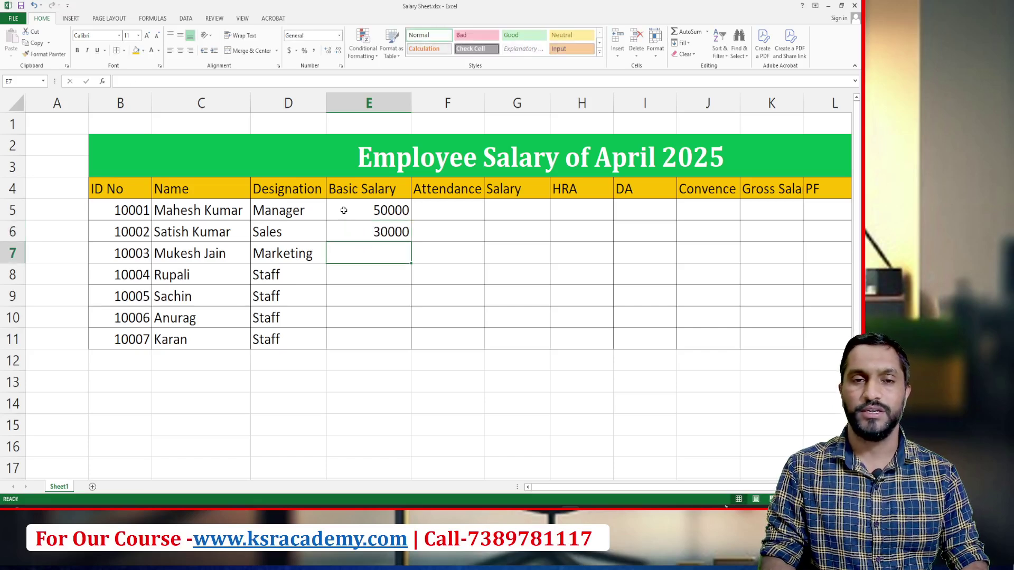
pyautogui.write('25000')
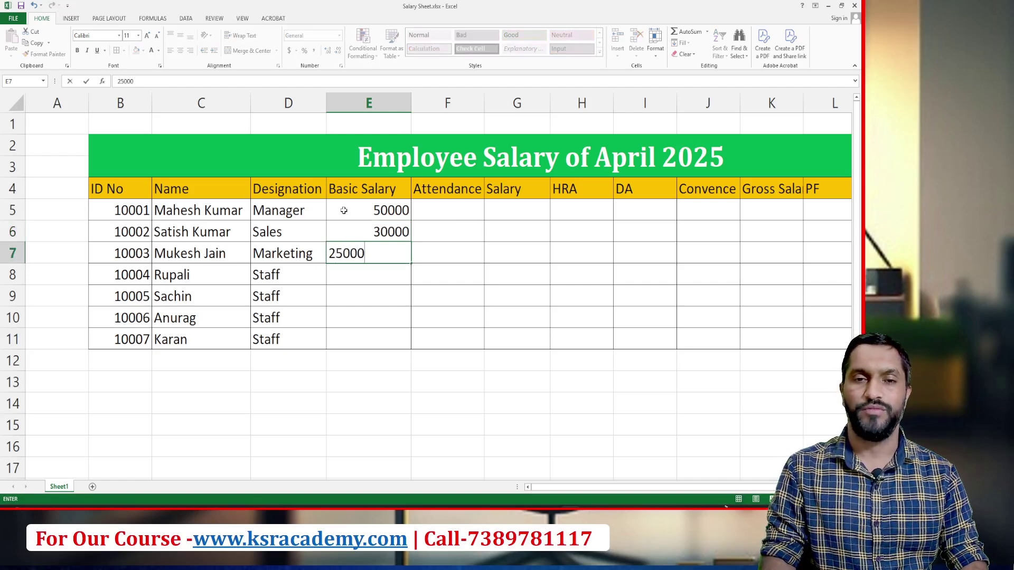
pyautogui.press('Return')
# Enter a basic salary of 20000 in both E8 and E9.
pyautogui.write('1')
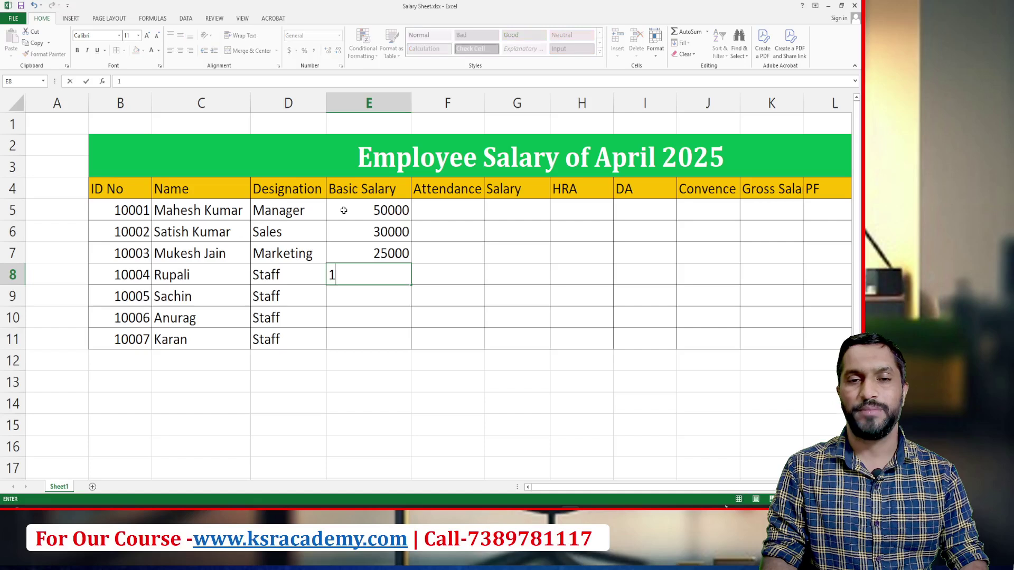
pyautogui.press('BackSpace')
pyautogui.write('20000')
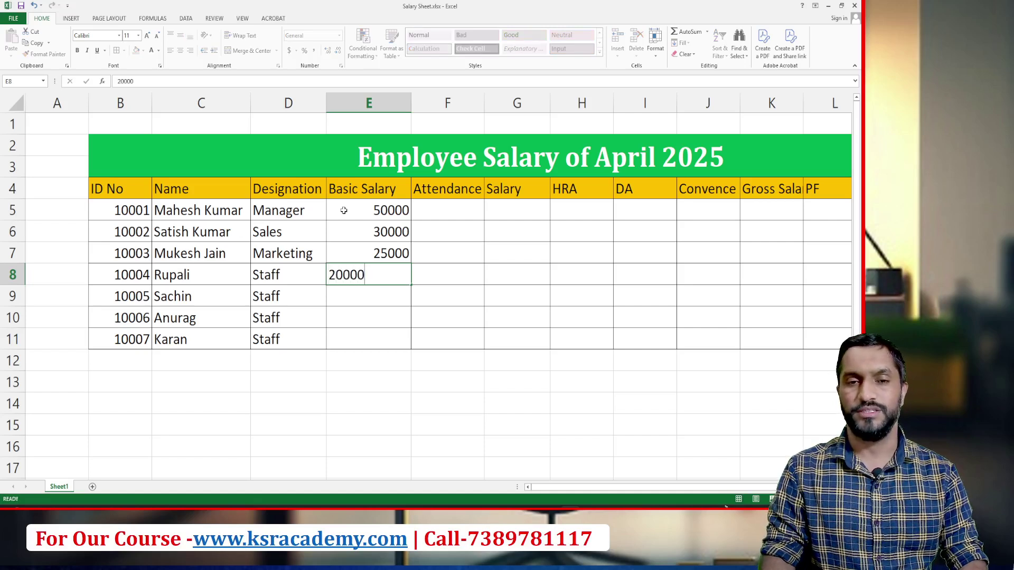
pyautogui.press('Return')
pyautogui.write('20000')
pyautogui.press('Return')
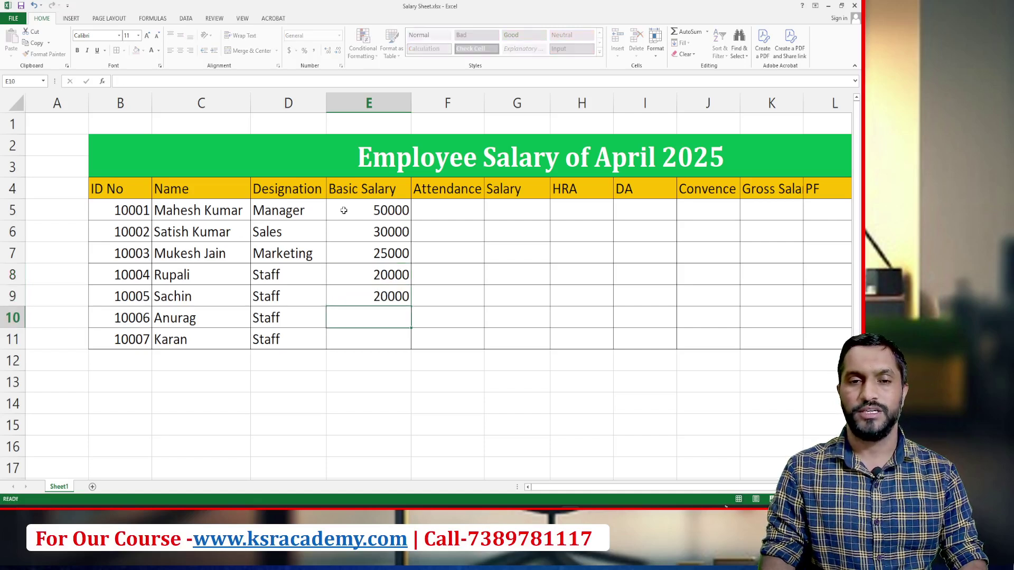
# Enter a basic salary of 15000 in both E10 and E11.
pyautogui.write('15000')
pyautogui.press('Return')
pyautogui.write('15000')
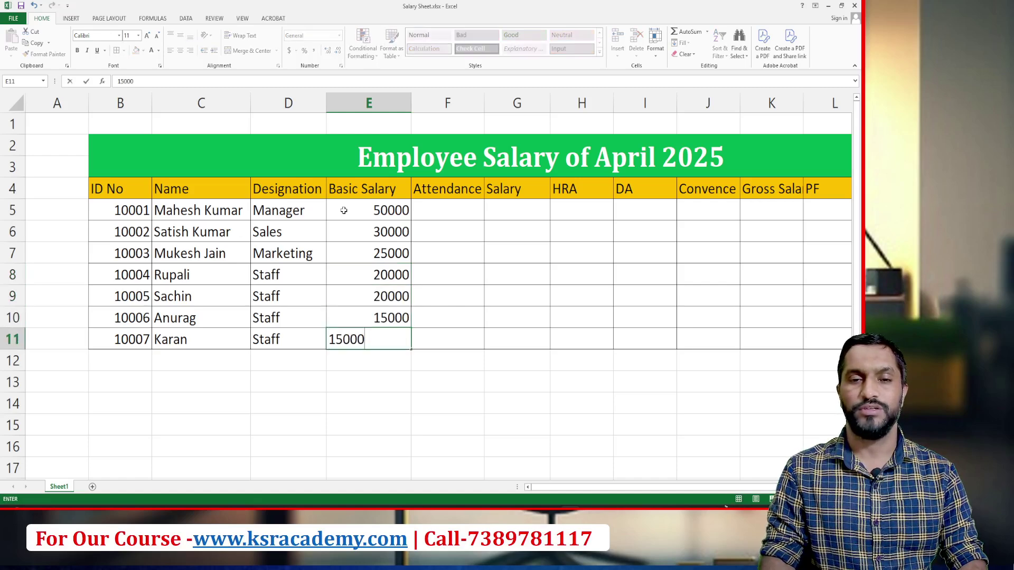
pyautogui.hotkey('ctrl', 'Return')
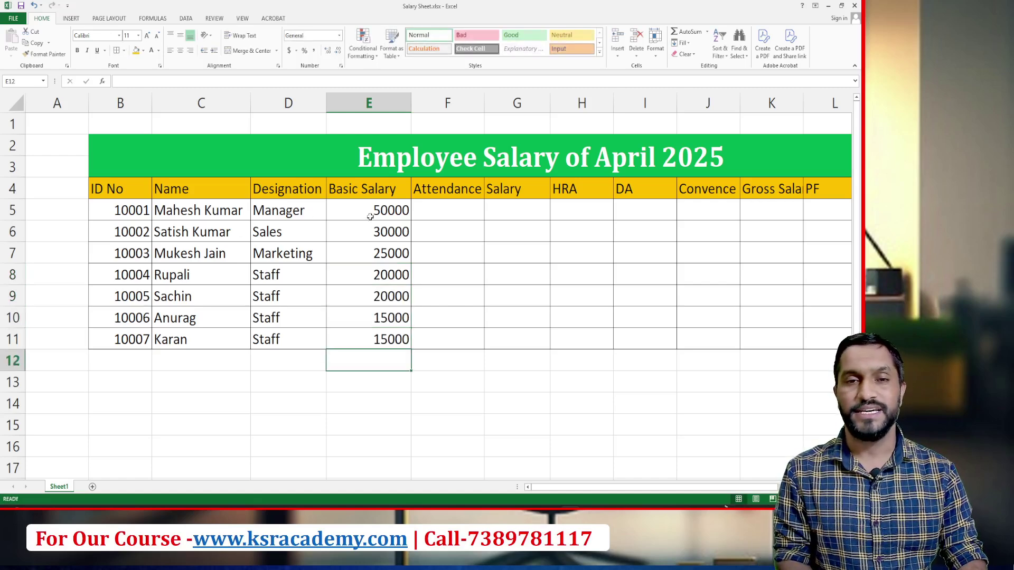
# Center the basic salary values in E5:E11 horizontally.
pyautogui.click(369, 207)
pyautogui.moveTo(368, 259); pyautogui.dragTo(371, 333)
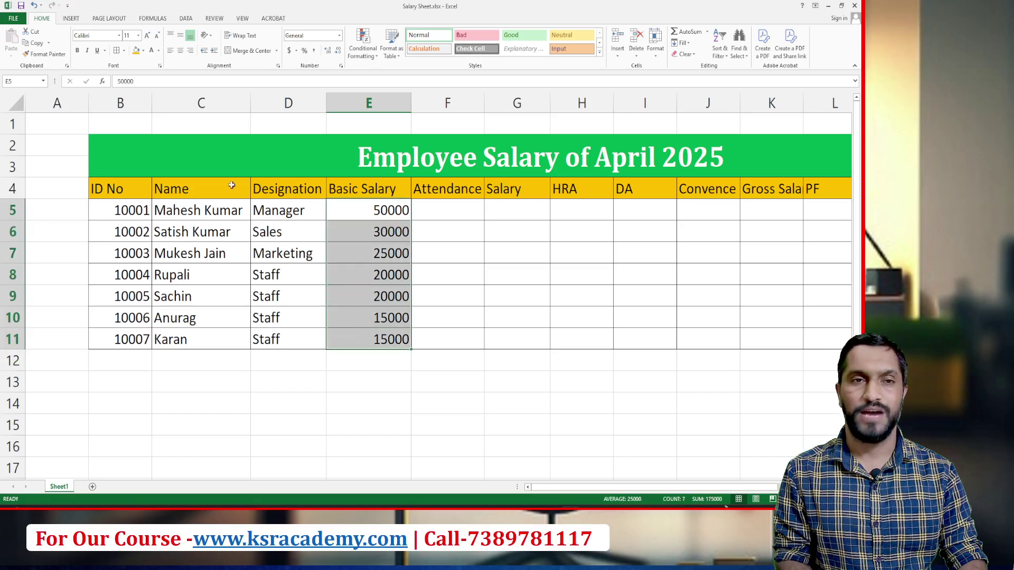
pyautogui.click(179, 51)
pyautogui.click(433, 379)
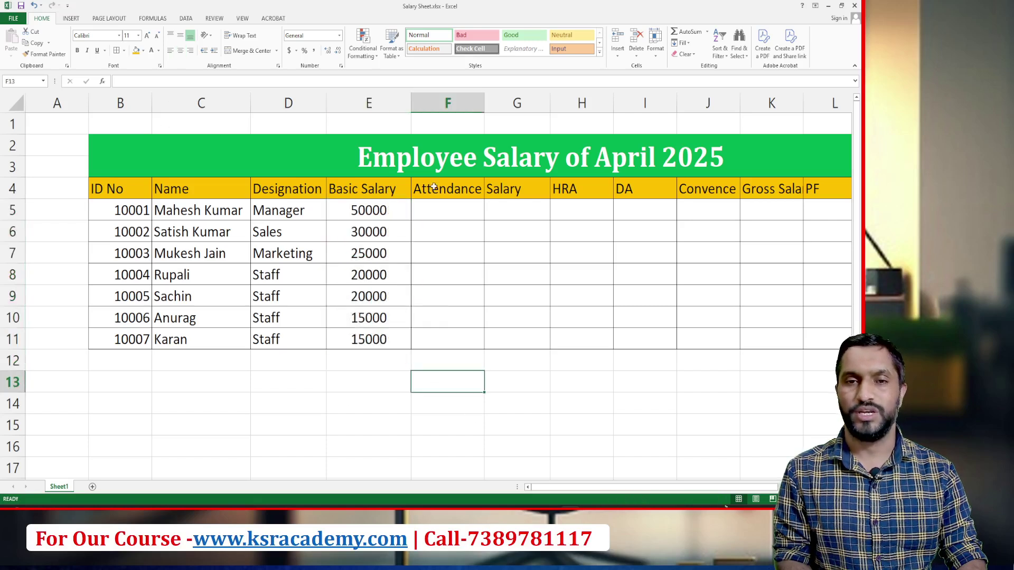
# Add a second worksheet and copy the ID No, Name and Designation block B4:D11 from Sheet1 into it at B4.
pyautogui.click(441, 209)
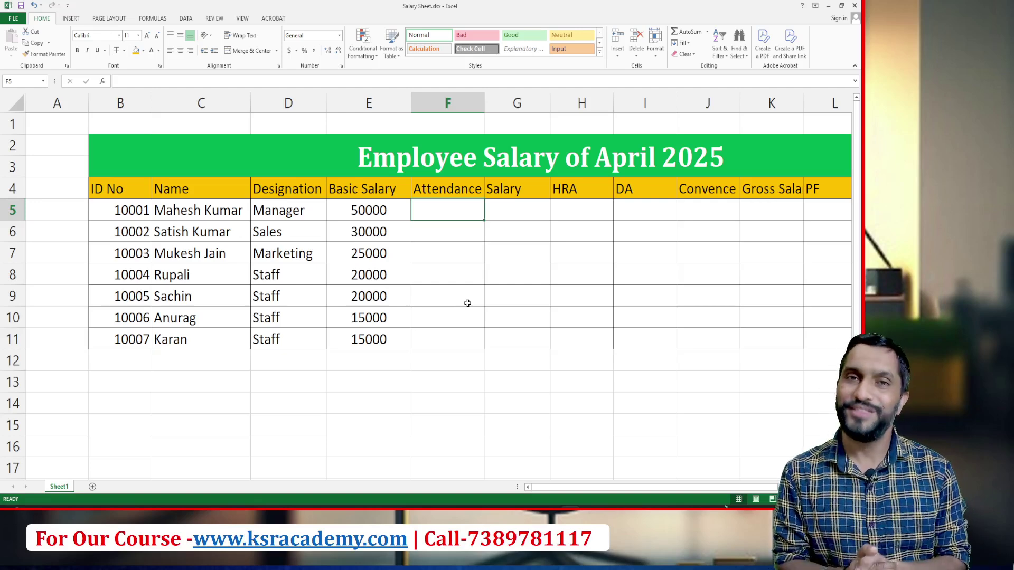
pyautogui.click(93, 487)
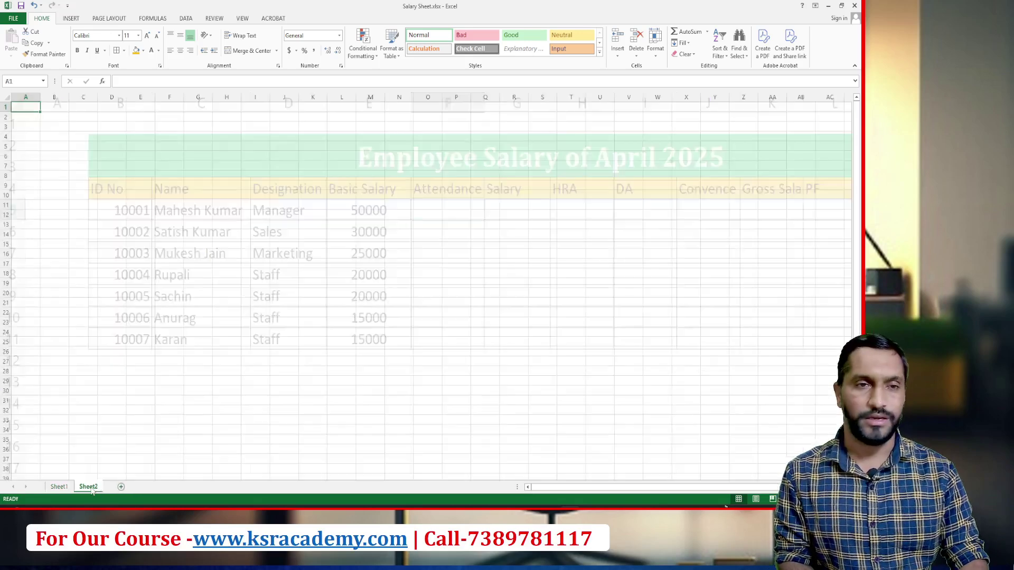
pyautogui.click(59, 487)
pyautogui.moveTo(108, 193); pyautogui.dragTo(287, 341)
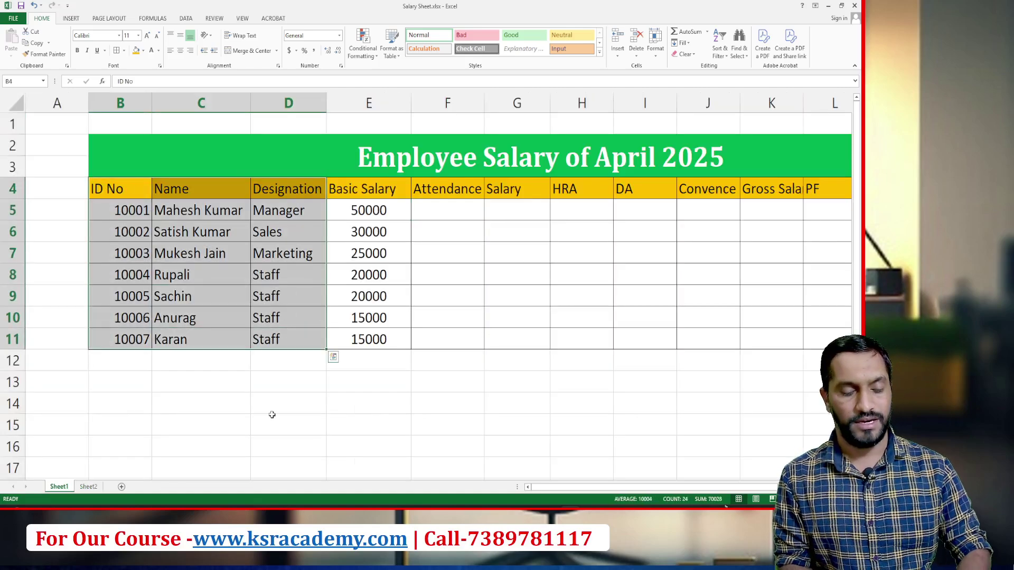
pyautogui.hotkey('ctrl', 'c')
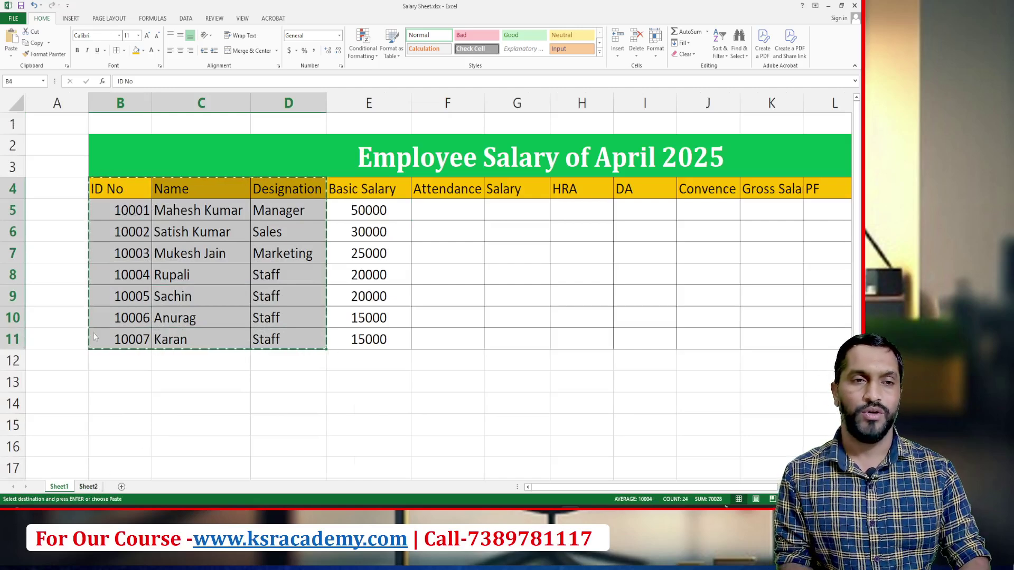
pyautogui.click(88, 487)
pyautogui.click(49, 137)
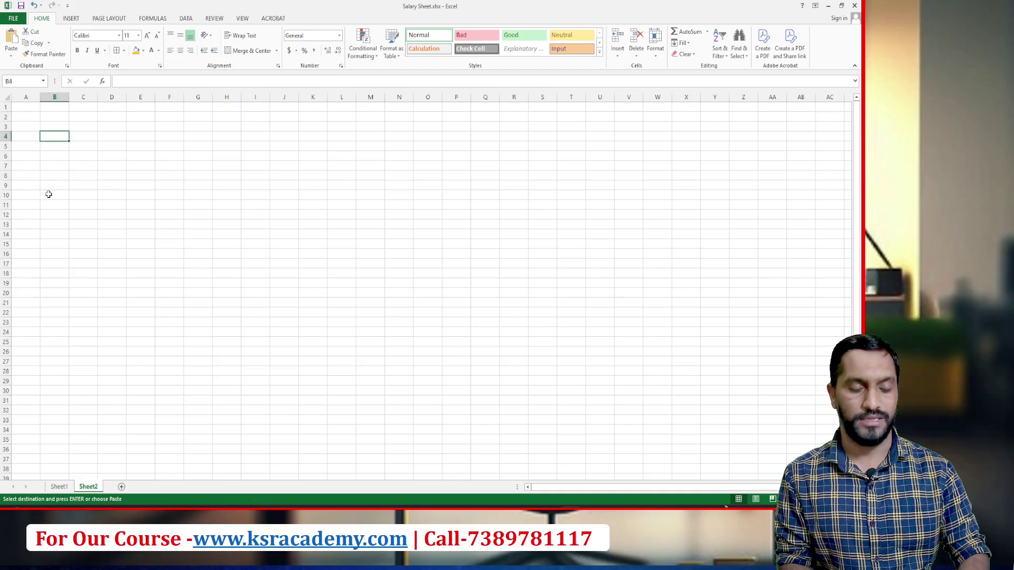
pyautogui.hotkey('ctrl', 'v')
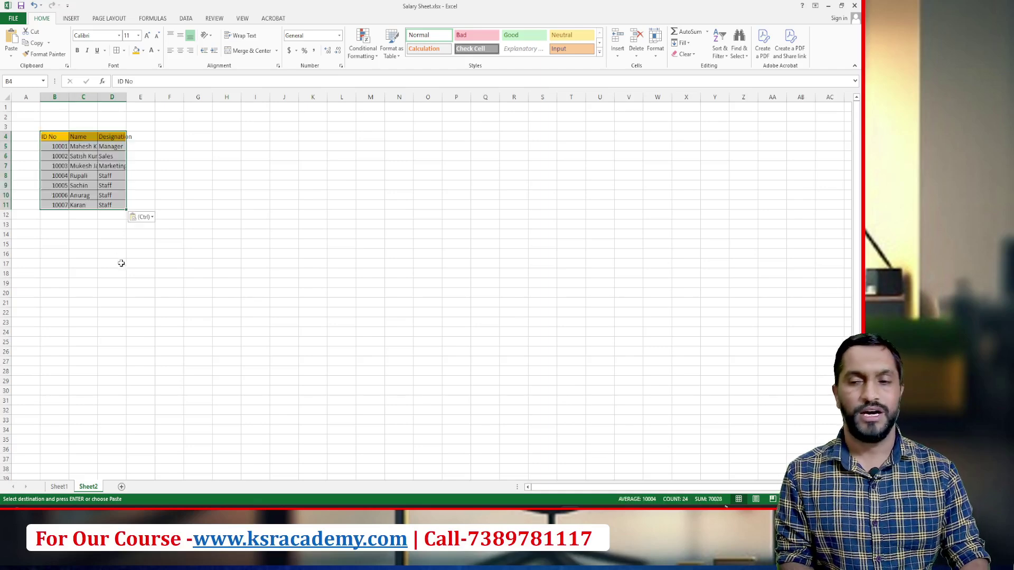
pyautogui.scroll(5, 134, 284)
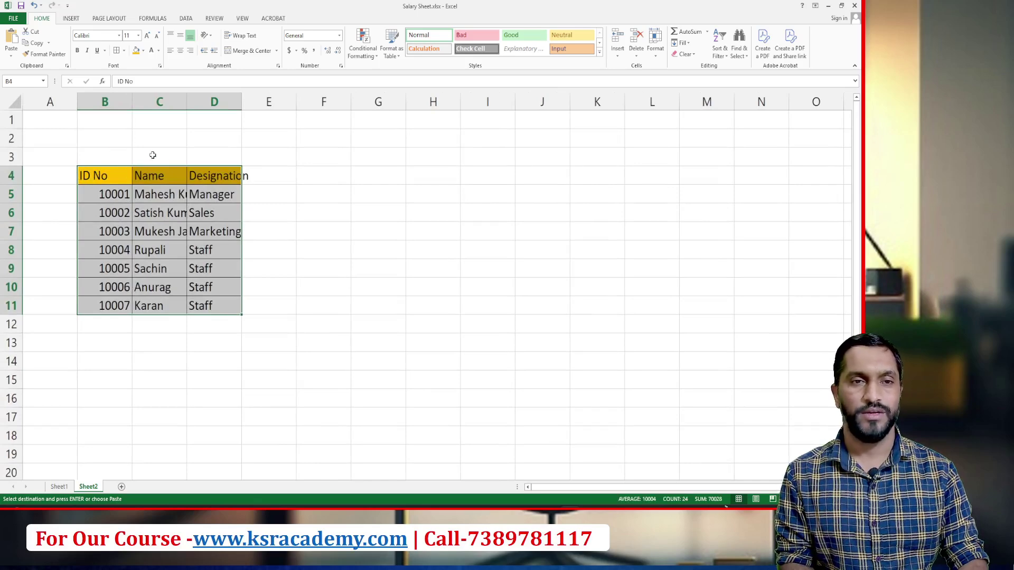
# Widen column D on Sheet2 slightly to make more room for the Designation header.
pyautogui.click(91, 157)
pyautogui.click(216, 178)
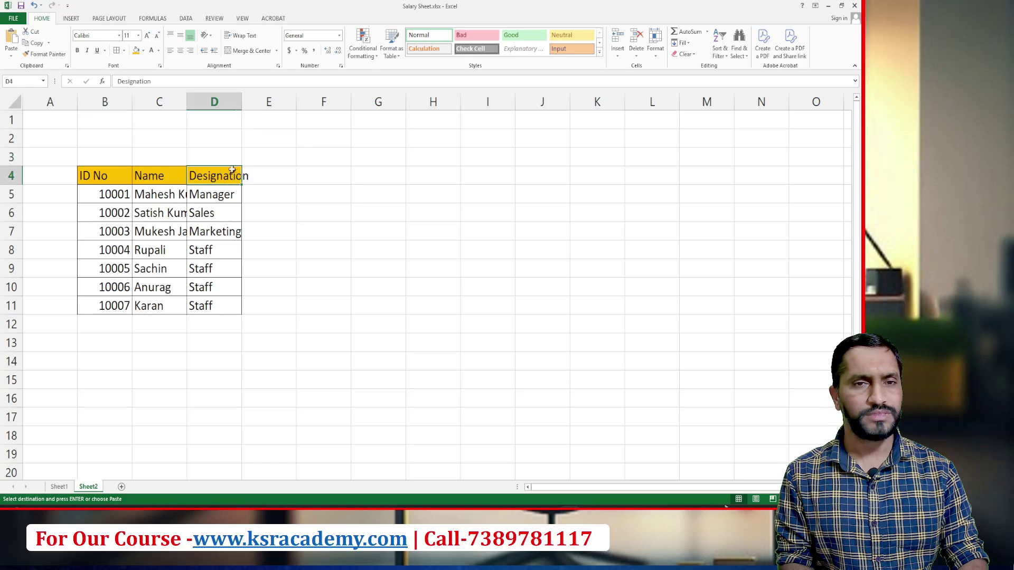
pyautogui.moveTo(241, 95); pyautogui.dragTo(247, 96)
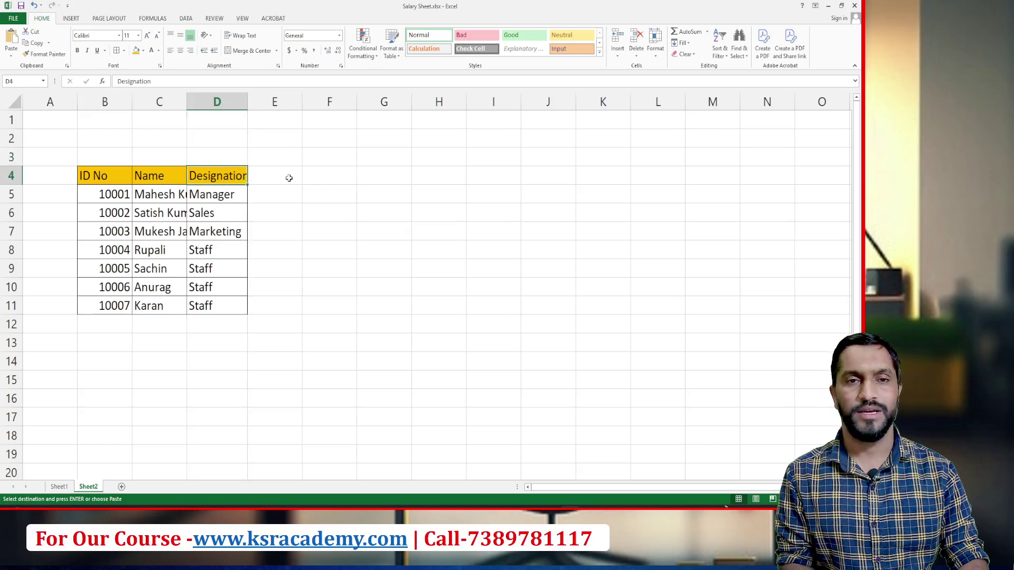
# Enter the day numbers 1 and 2 in E4 and F4, beside the Designation header.
pyautogui.click(288, 176)
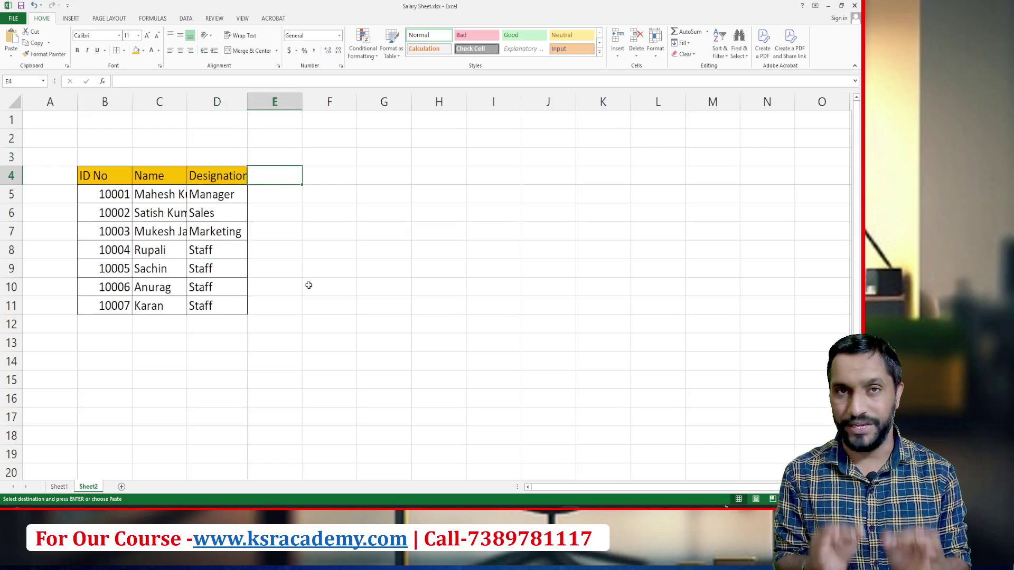
pyautogui.write('1')
pyautogui.press('Tab')
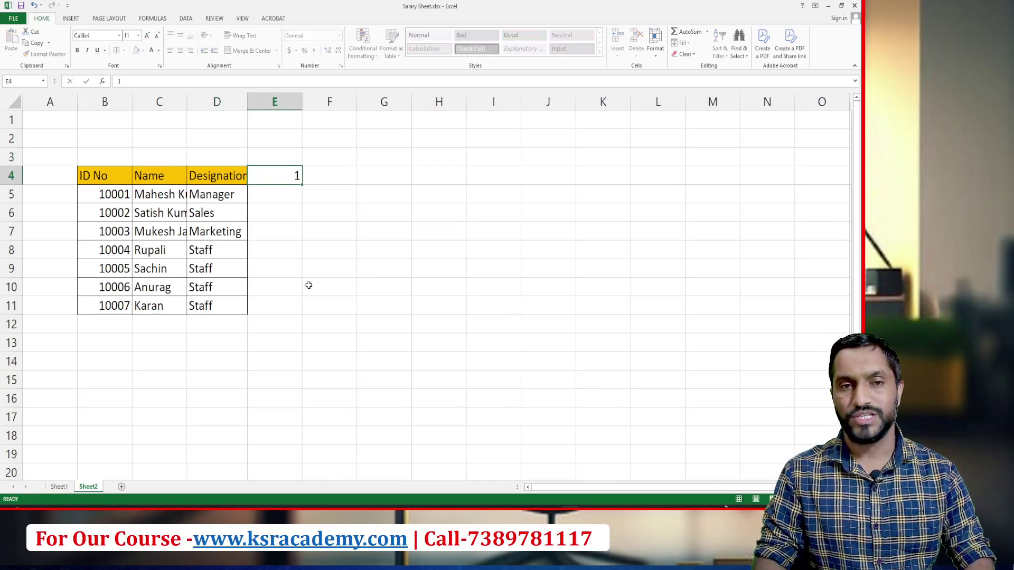
pyautogui.write('2')
pyautogui.press('Tab')
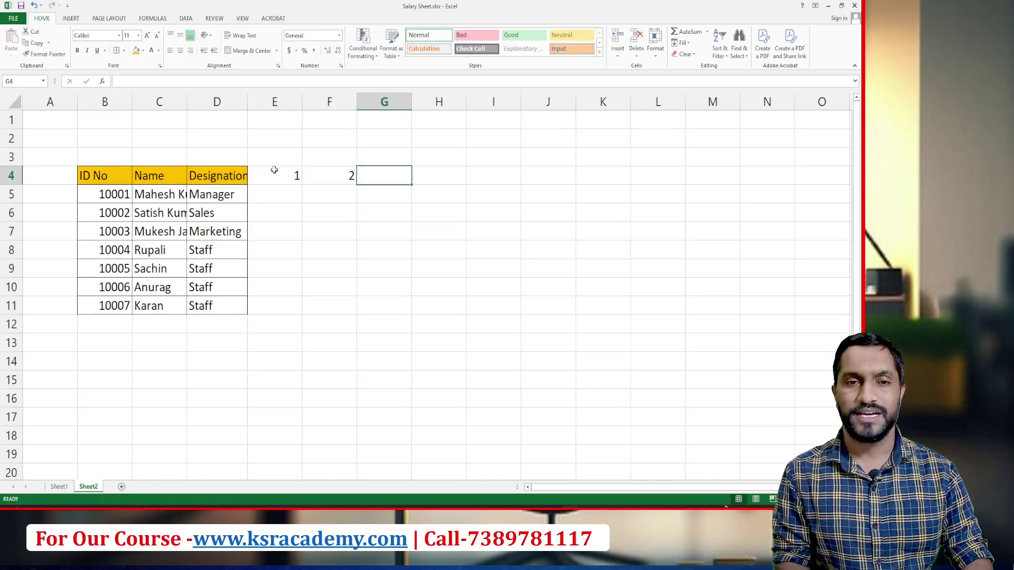
pyautogui.moveTo(272, 167); pyautogui.dragTo(338, 180)
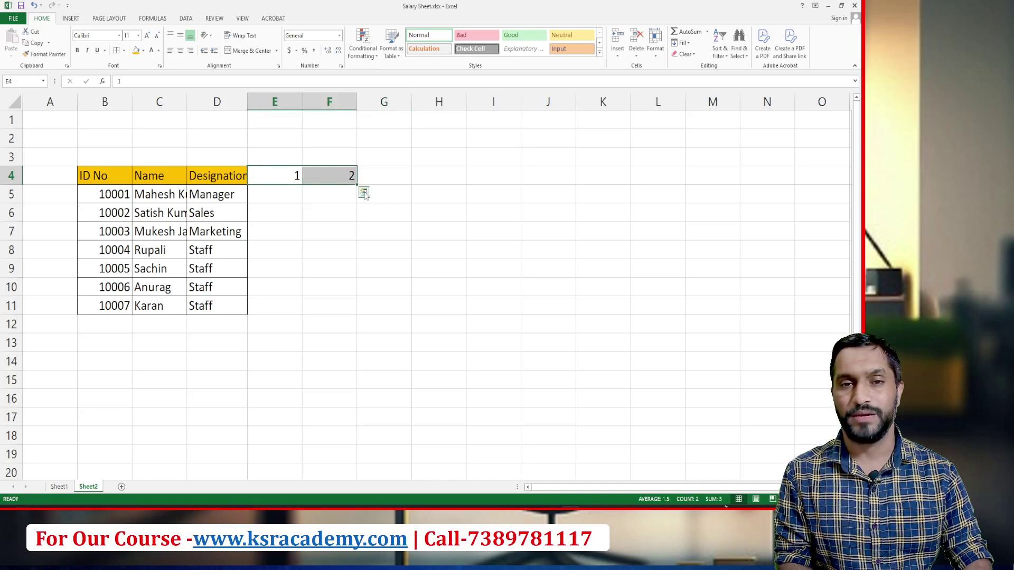
pyautogui.click(364, 192)
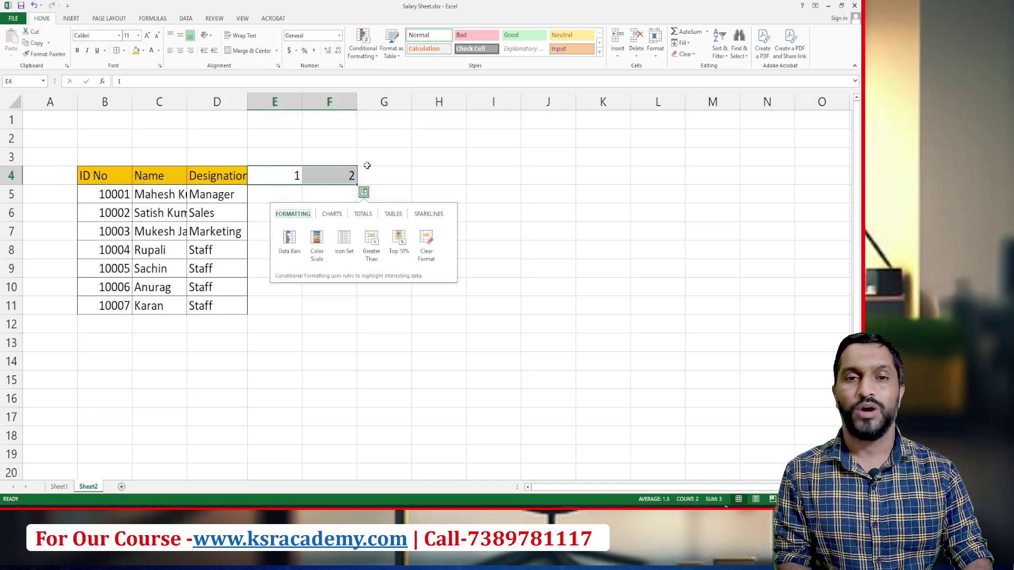
# Enter the formula =F4+1 in G4 to continue the day numbering.
pyautogui.click(378, 177)
pyautogui.write('=F4+1')
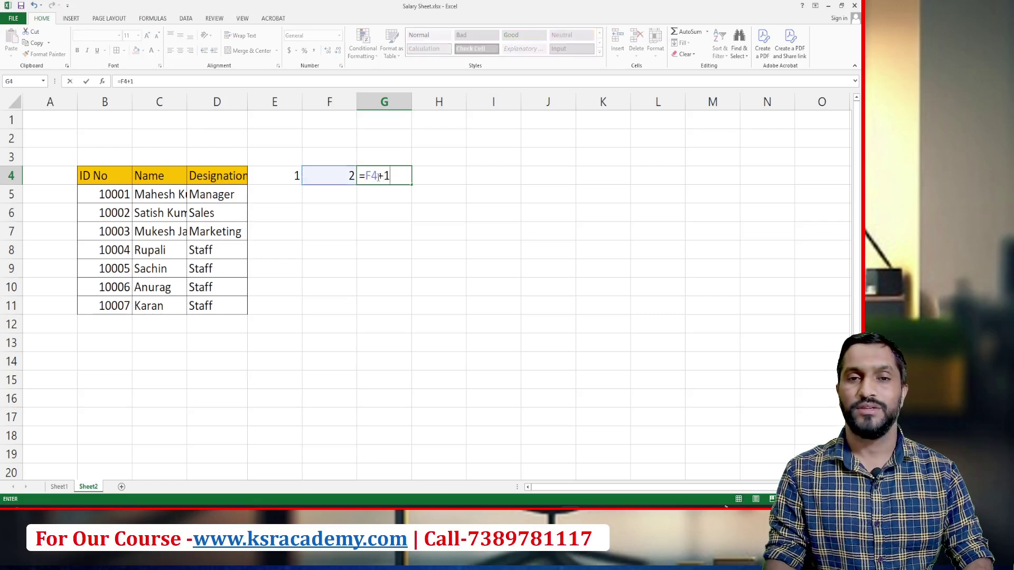
pyautogui.press('Return')
pyautogui.press('Up')
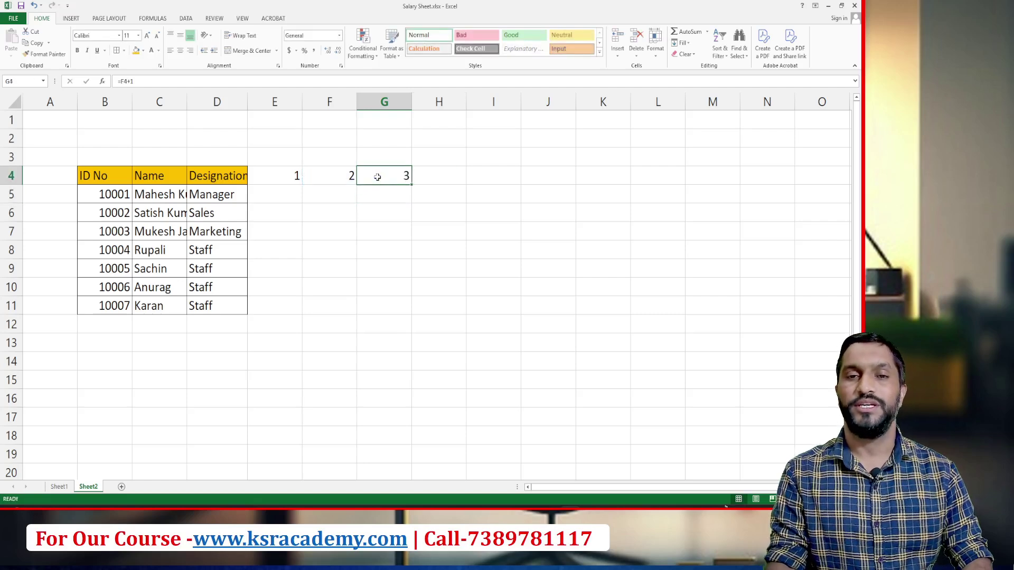
# Copy the day formula from G4 across H4:T4.
pyautogui.press('Right')
pyautogui.press('Left')
pyautogui.hotkey('ctrl', 'c')
pyautogui.press('Right')
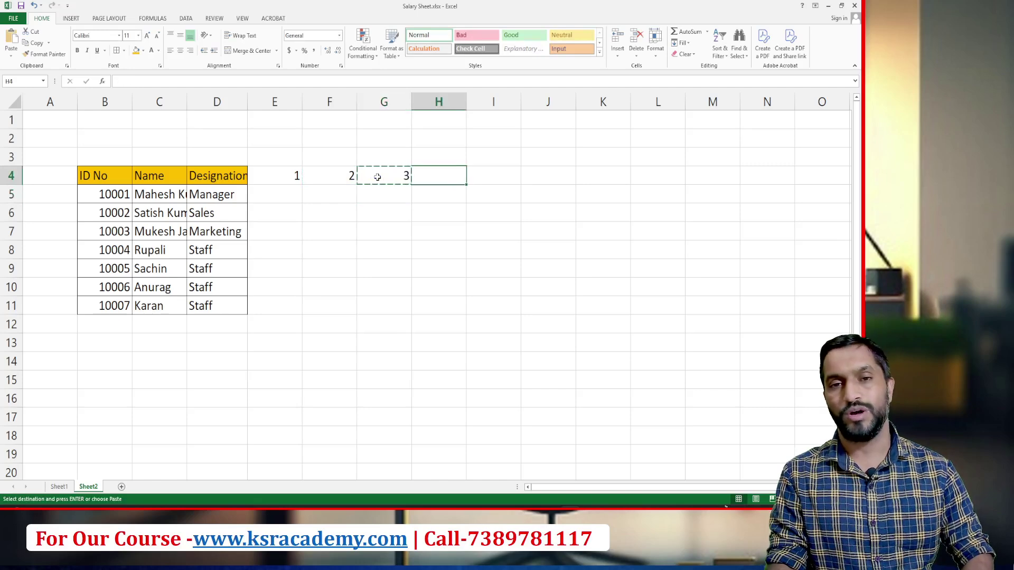
pyautogui.hotkey('shift', 'Right')
pyautogui.hotkey('shift', 'Right')
pyautogui.hotkey('shift', 'Right')
pyautogui.hotkey('shift', 'Right')
pyautogui.hotkey('shift', 'Right')
pyautogui.hotkey('shift', 'Right')
pyautogui.hotkey('shift', 'Right')
pyautogui.hotkey('shift', 'Right')
pyautogui.hotkey('shift', 'Right')
pyautogui.hotkey('shift', 'Right')
pyautogui.hotkey('shift', 'Right')
pyautogui.hotkey('shift', 'Right')
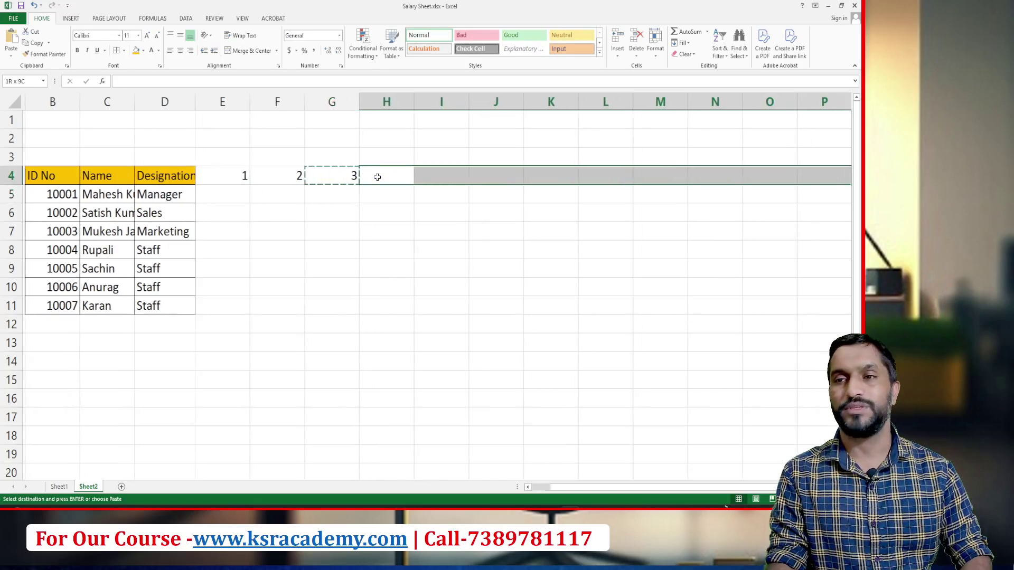
pyautogui.press('Return')
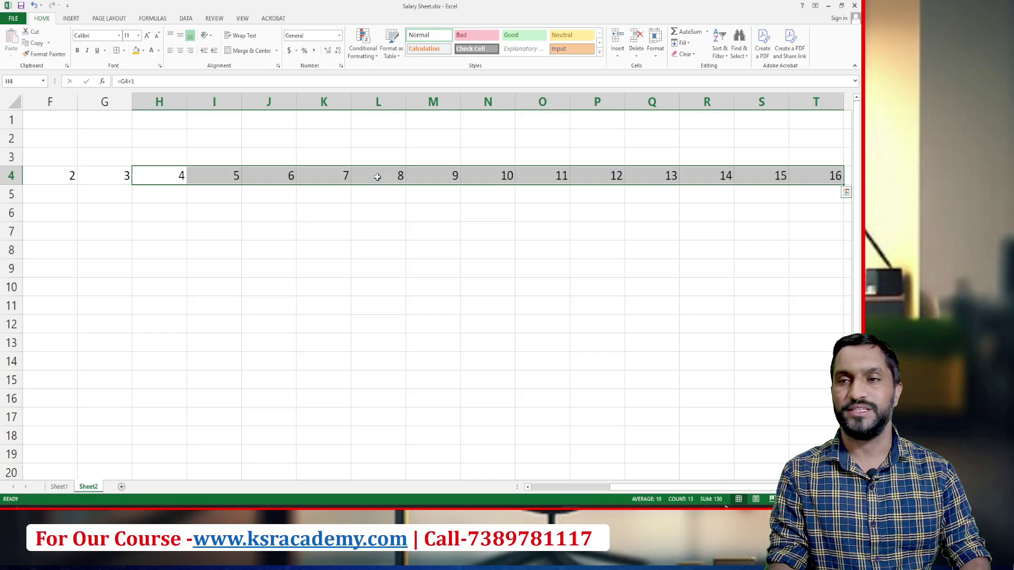
# Copy the day formula from T4 across U4:AJ4.
pyautogui.press('Right')
pyautogui.press('Right')
pyautogui.press('Right')
pyautogui.press('Right')
pyautogui.press('Right')
pyautogui.press('Right')
pyautogui.press('Right')
pyautogui.press('Right')
pyautogui.press('Right')
pyautogui.press('Right')
pyautogui.press('Right')
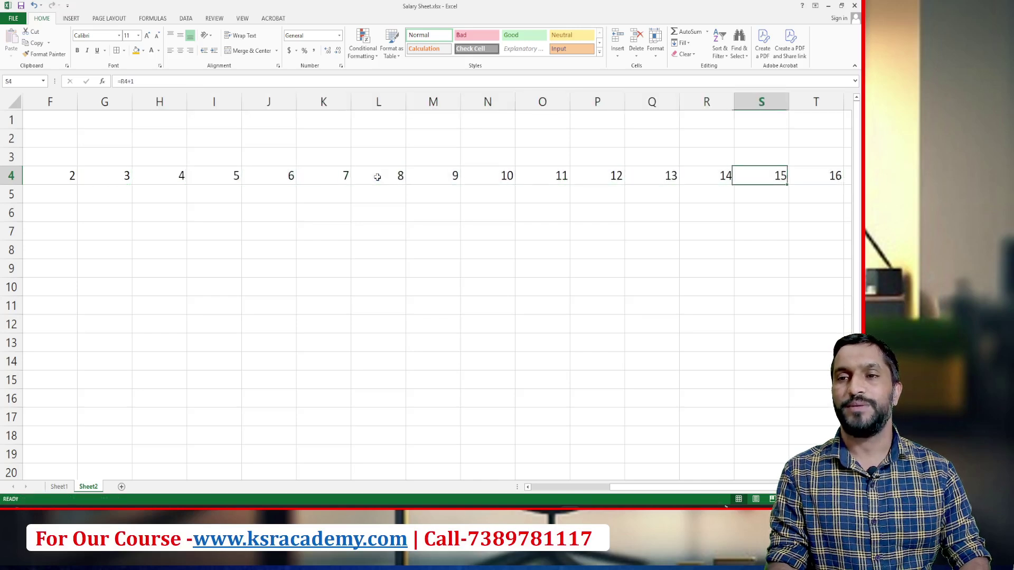
pyautogui.press('Right')
pyautogui.hotkey('ctrl', 'c')
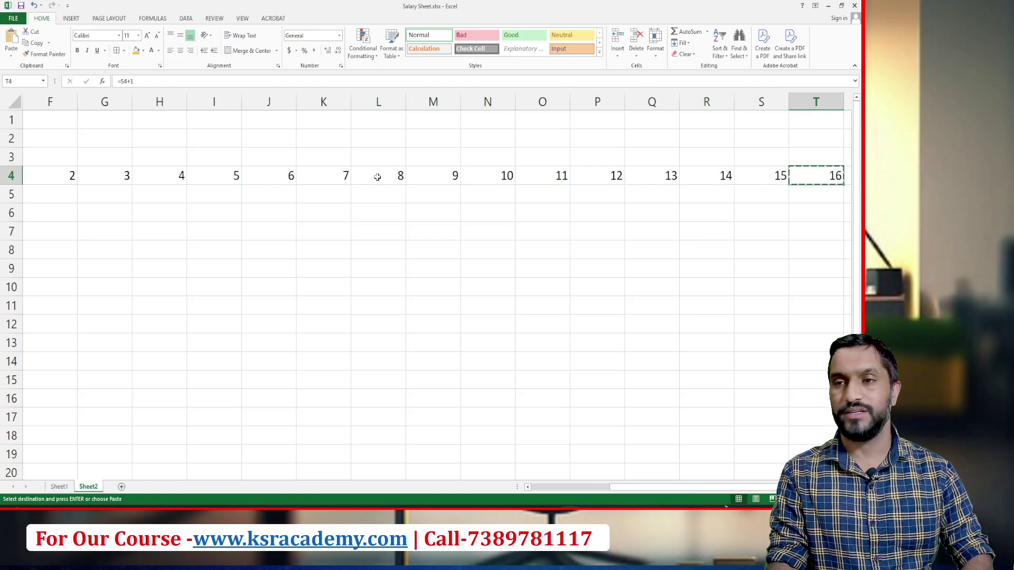
pyautogui.press('Right')
pyautogui.hotkey('shift', 'Right')
pyautogui.hotkey('shift', 'Right')
pyautogui.hotkey('shift', 'Right')
pyautogui.hotkey('shift', 'Right')
pyautogui.hotkey('shift', 'Right')
pyautogui.hotkey('shift', 'Right')
pyautogui.hotkey('shift', 'Right')
pyautogui.hotkey('shift', 'Right')
pyautogui.hotkey('shift', 'Right')
pyautogui.hotkey('shift', 'Right')
pyautogui.hotkey('shift', 'Right')
pyautogui.hotkey('shift', 'Right')
pyautogui.hotkey('shift', 'Right')
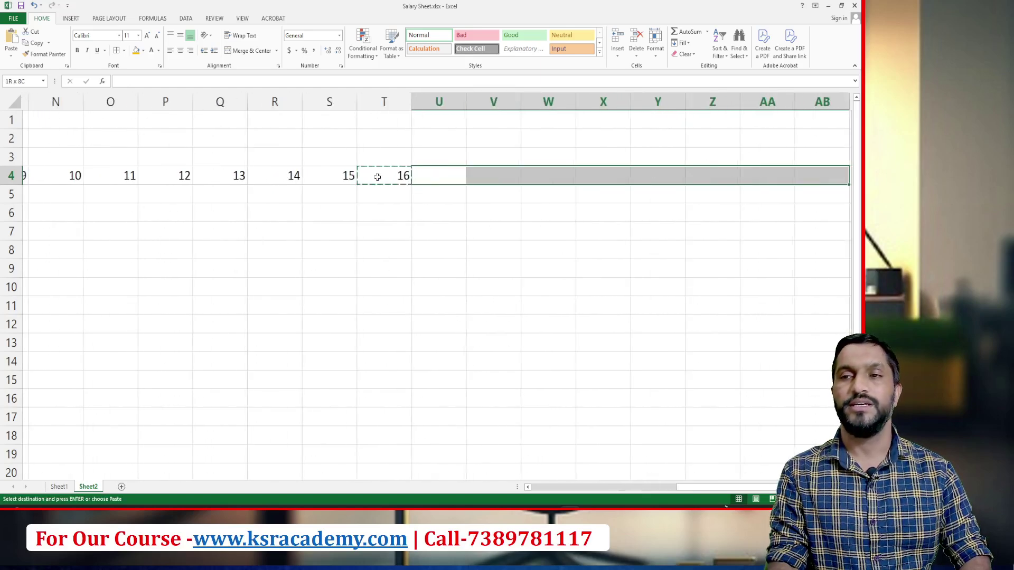
pyautogui.hotkey('shift', 'Right')
pyautogui.hotkey('shift', 'Right')
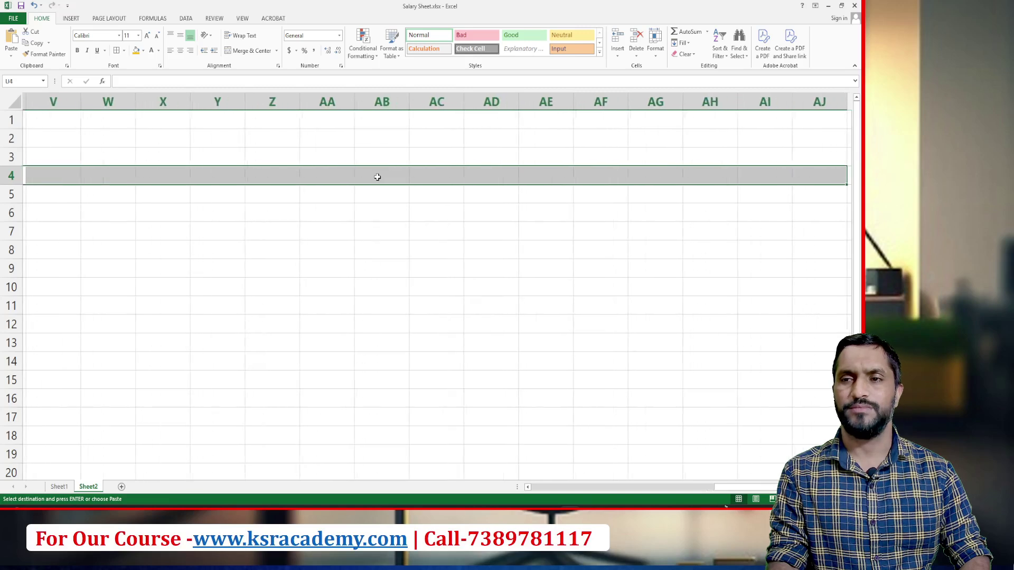
pyautogui.press('Return')
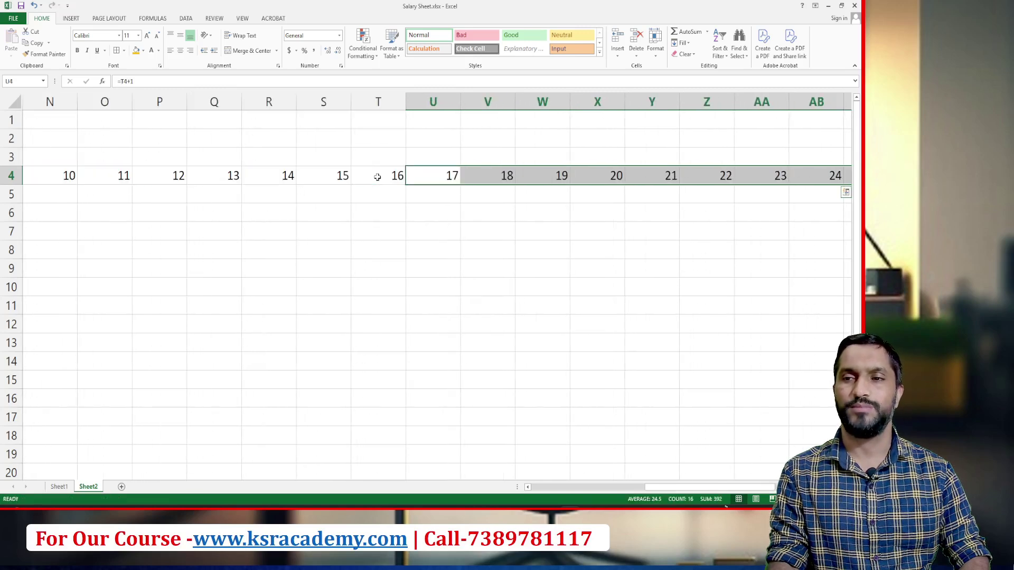
# Delete the surplus day number 32 from AJ4 at the end of the series.
pyautogui.press('Right')
pyautogui.press('Right')
pyautogui.press('Right')
pyautogui.press('Right')
pyautogui.press('Right')
pyautogui.press('Right')
pyautogui.press('Right')
pyautogui.press('Right')
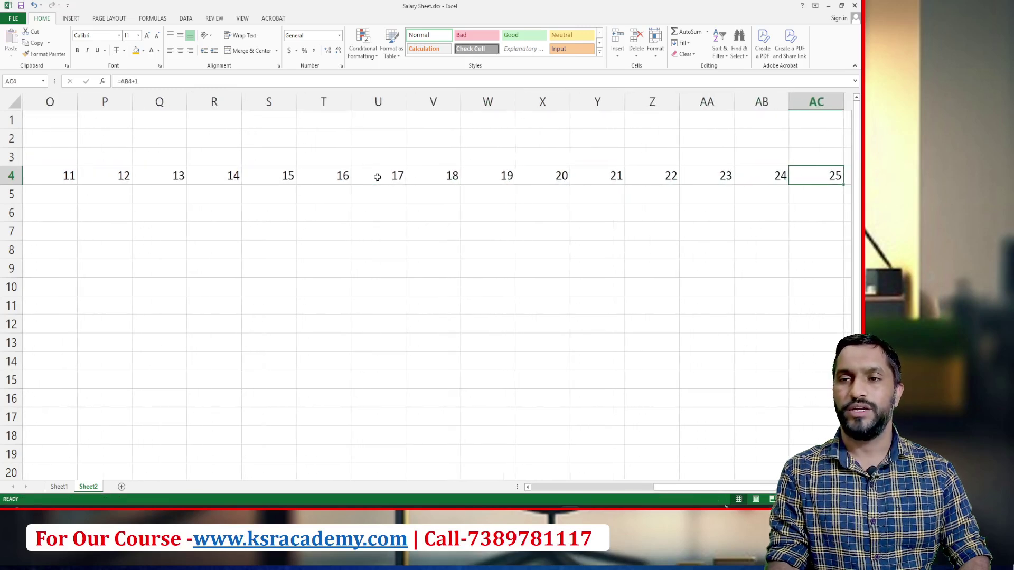
pyautogui.press('Right')
pyautogui.press('Right')
pyautogui.press('Right')
pyautogui.press('Right')
pyautogui.press('Right')
pyautogui.press('Right')
pyautogui.press('Right')
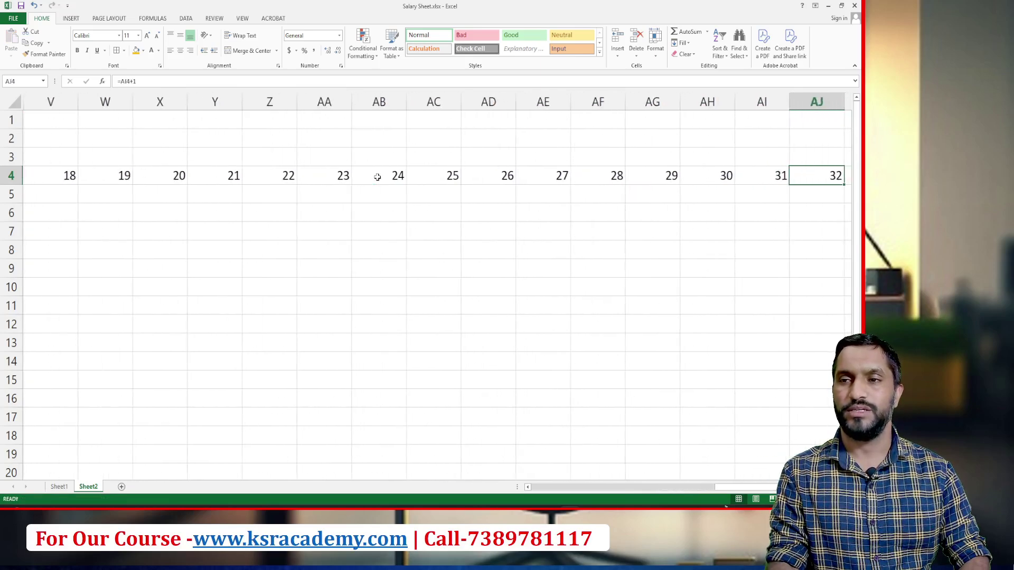
pyautogui.press('Right')
pyautogui.press('Left')
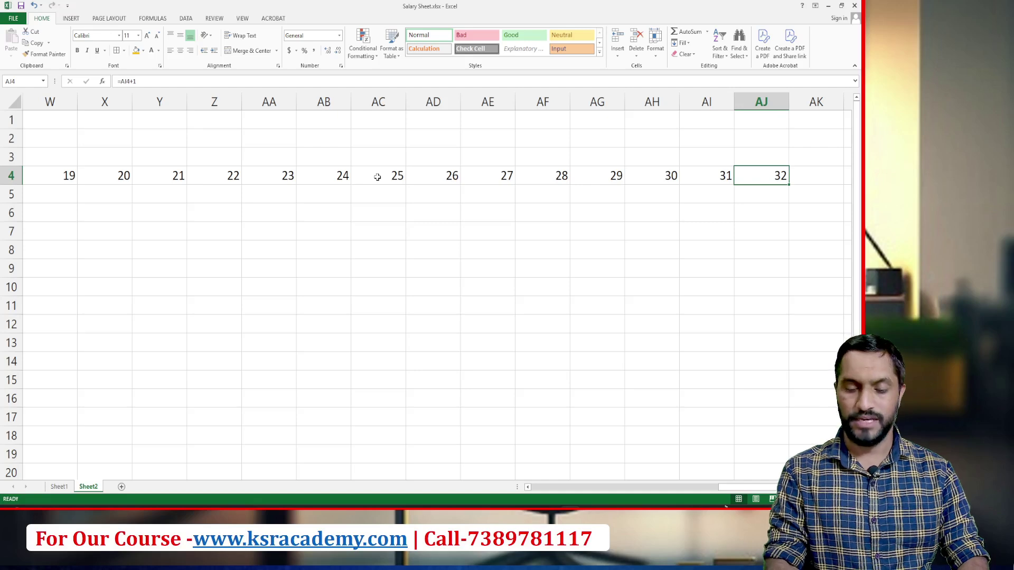
pyautogui.press('Delete')
pyautogui.press('Left')
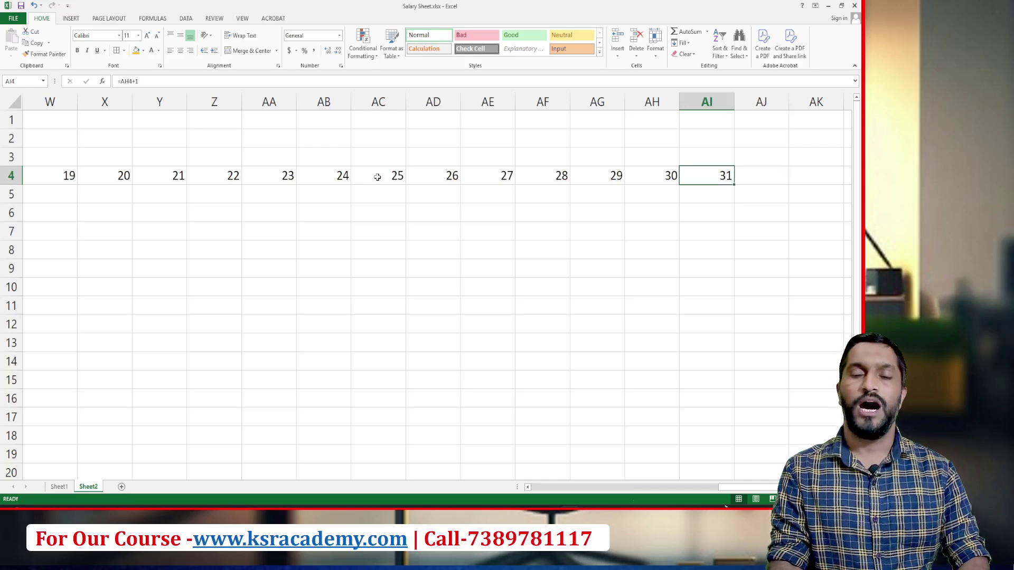
# Select the day numbers in E4:AI4 and autofit columns E through K one at a time.
pyautogui.hotkey('shift', 'Left')
pyautogui.hotkey('shift', 'Left')
pyautogui.hotkey('shift', 'Left')
pyautogui.hotkey('shift', 'Left')
pyautogui.hotkey('shift', 'Left')
pyautogui.hotkey('shift', 'Left')
pyautogui.hotkey('shift', 'Left')
pyautogui.hotkey('shift', 'Left')
pyautogui.hotkey('shift', 'Left')
pyautogui.hotkey('shift', 'Left')
pyautogui.hotkey('shift', 'Left')
pyautogui.hotkey('shift', 'Left')
pyautogui.hotkey('shift', 'Left')
pyautogui.hotkey('shift', 'Left')
pyautogui.hotkey('shift', 'Left')
pyautogui.hotkey('shift', 'Left')
pyautogui.hotkey('shift', 'Left')
pyautogui.hotkey('shift', 'Left')
pyautogui.hotkey('shift', 'Left')
pyautogui.hotkey('shift', 'Left')
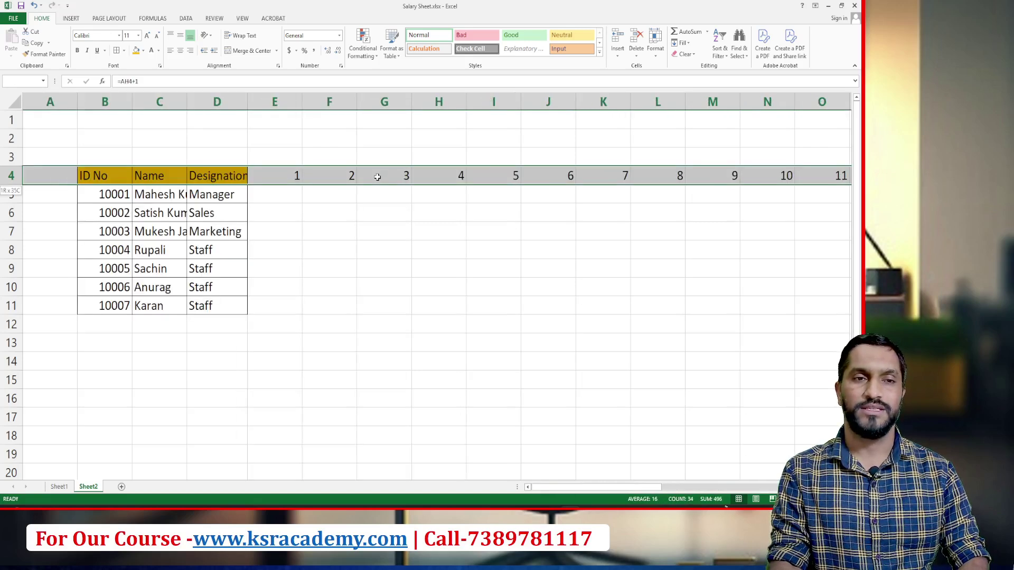
pyautogui.hotkey('shift', 'Right')
pyautogui.hotkey('shift', 'Right')
pyautogui.hotkey('shift', 'Right')
pyautogui.hotkey('shift', 'Right')
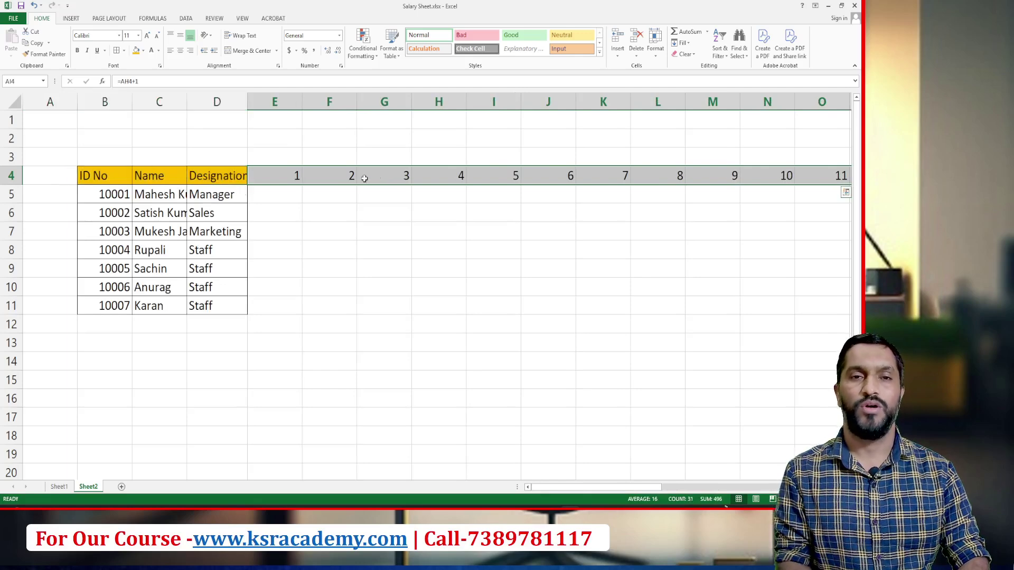
pyautogui.doubleClick(302, 96)
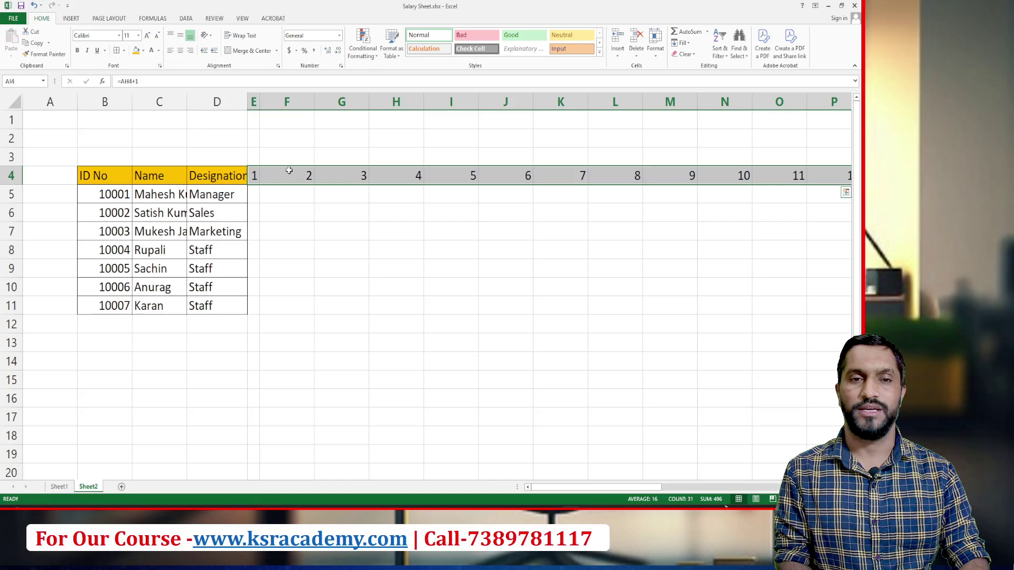
pyautogui.doubleClick(315, 102)
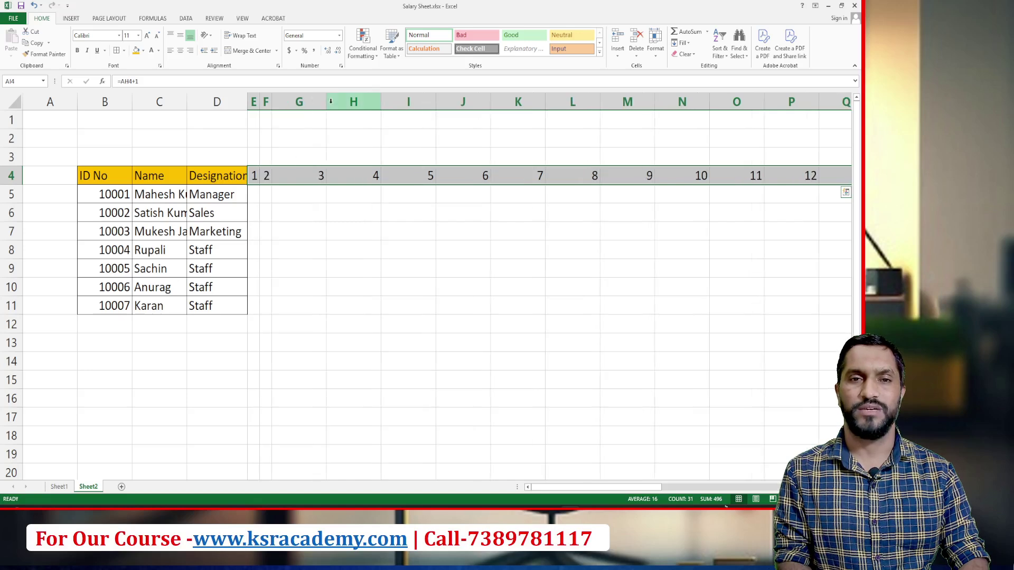
pyautogui.doubleClick(327, 101)
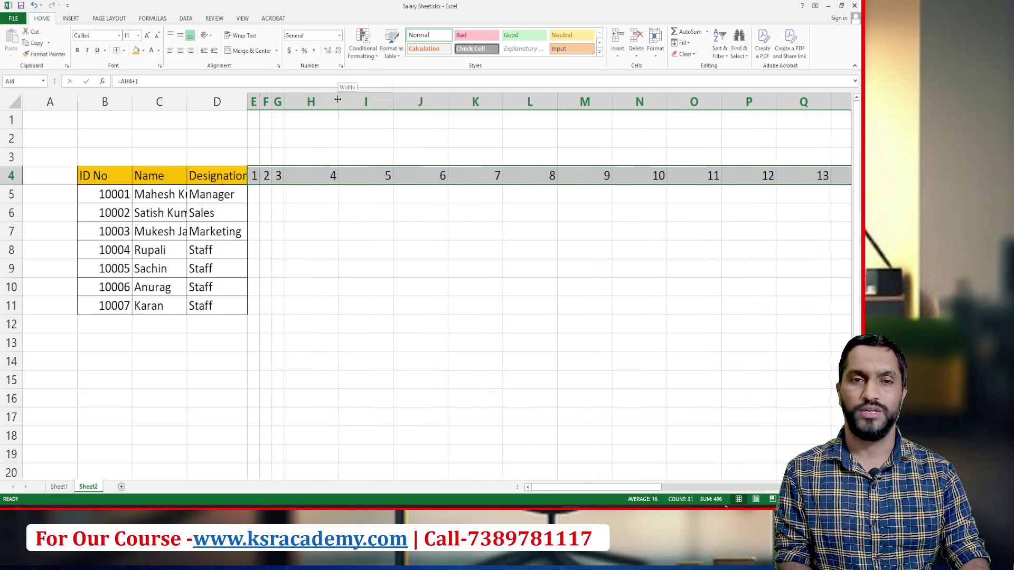
pyautogui.doubleClick(337, 100)
pyautogui.doubleClick(352, 101)
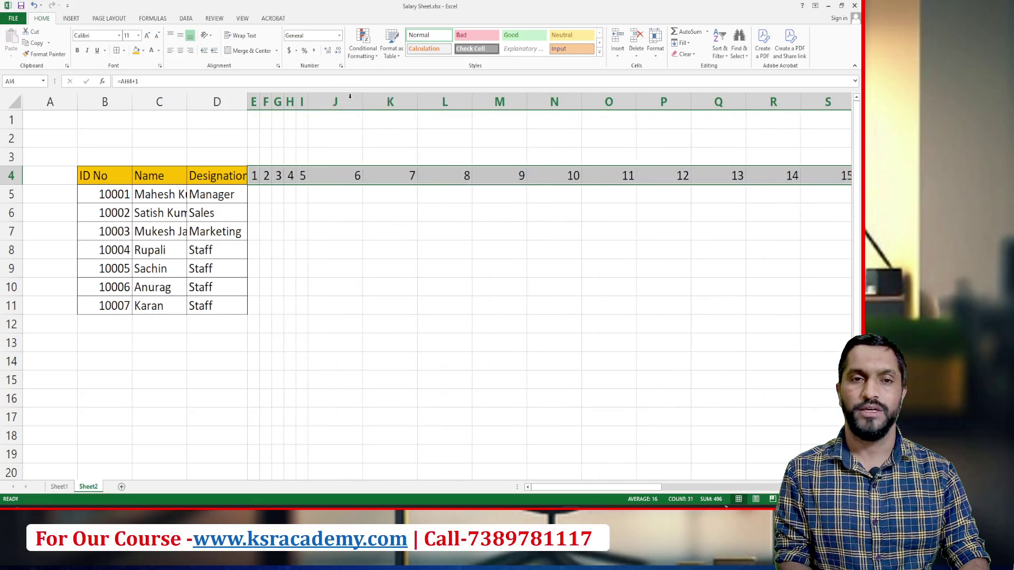
pyautogui.doubleClick(363, 98)
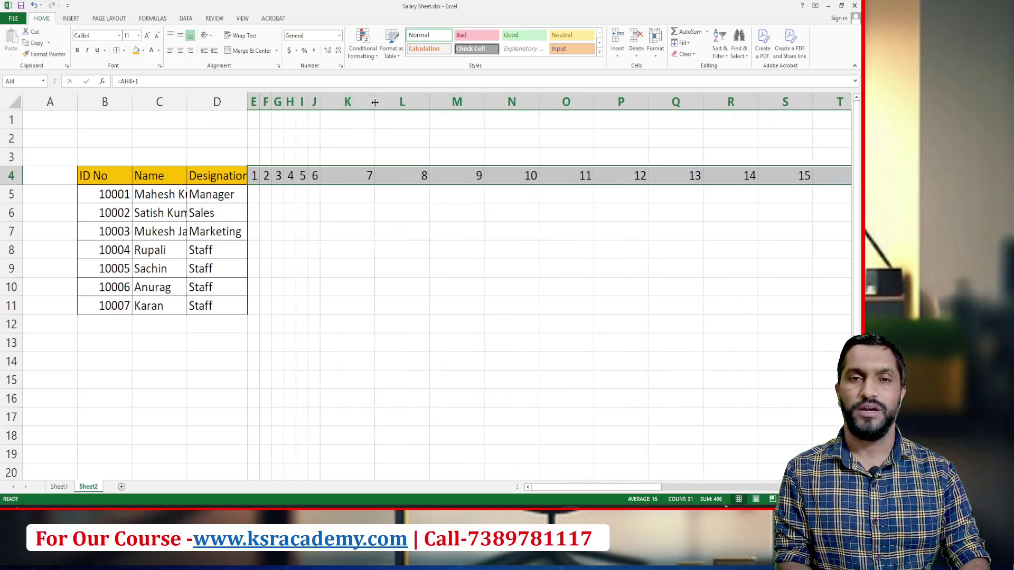
pyautogui.doubleClick(374, 101)
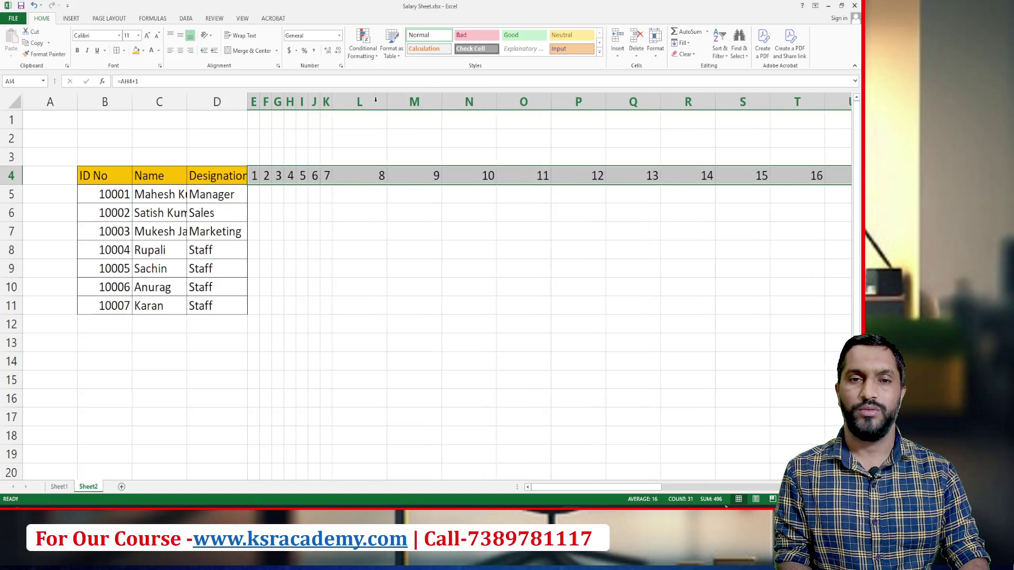
# Autofit all the day columns from E onward to their contents in one go.
pyautogui.click(252, 100)
pyautogui.moveTo(252, 100); pyautogui.dragTo(275, 101)
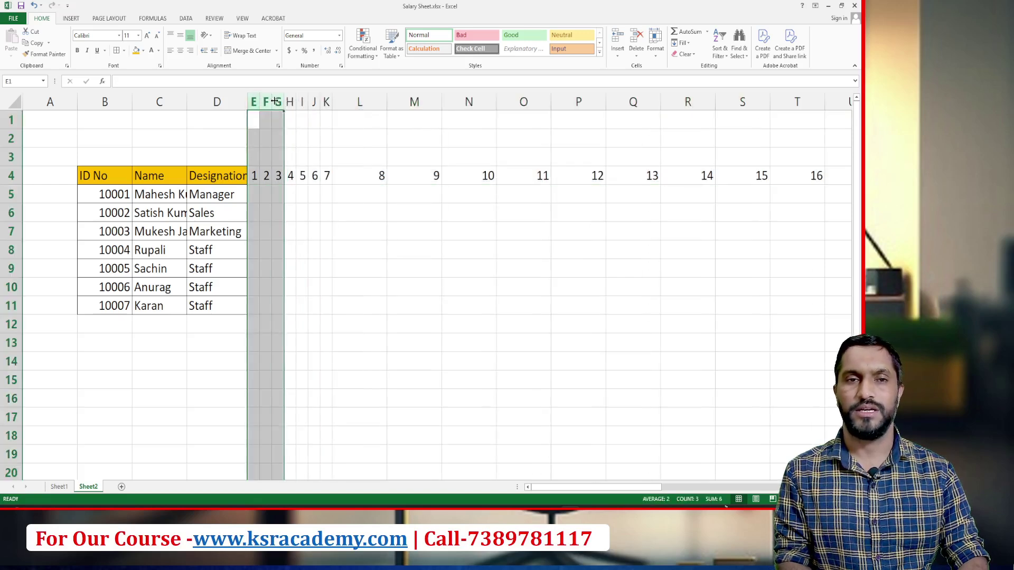
pyautogui.hotkey('ctrl', 'shift', 'Right')
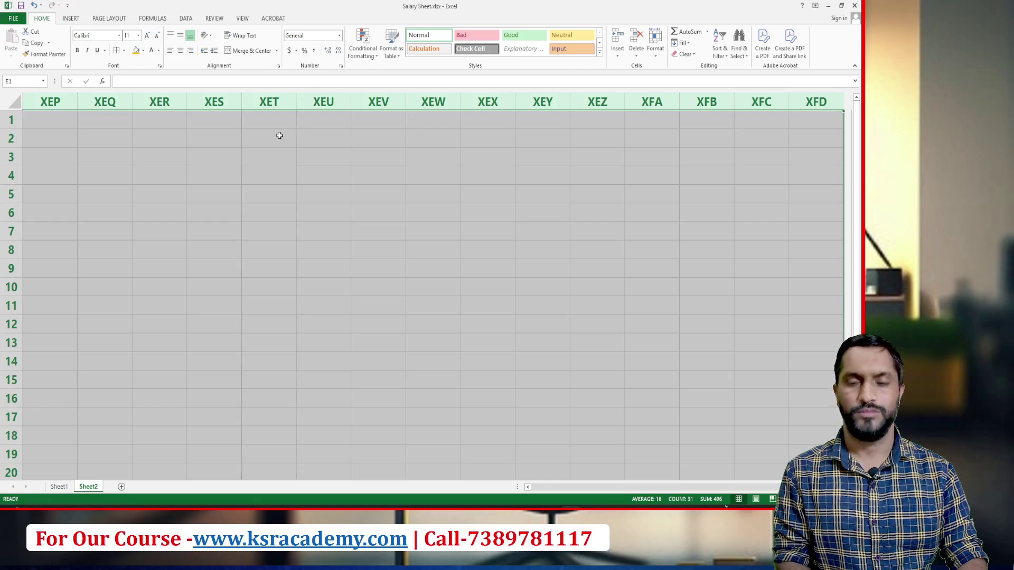
pyautogui.hotkey('shift', 'Left')
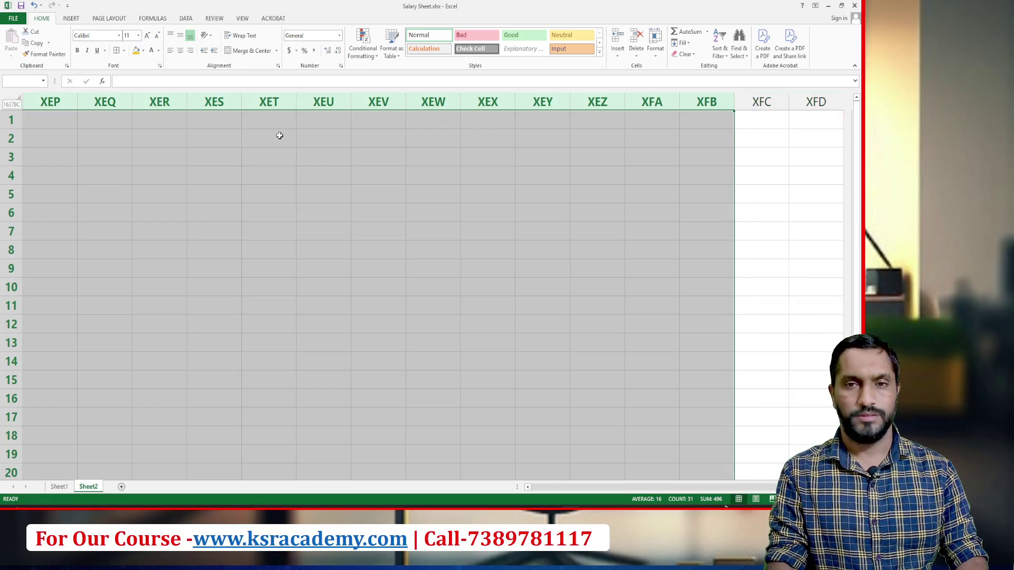
pyautogui.hotkey('ctrl', 'shift', 'Left')
pyautogui.press('Right')
pyautogui.press('Down')
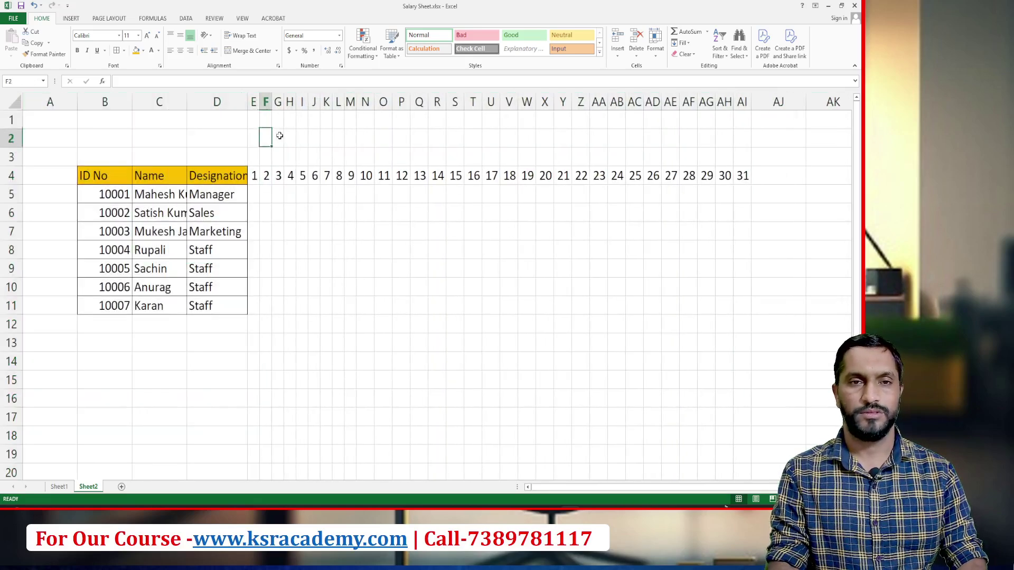
pyautogui.press('Up')
pyautogui.press('Left')
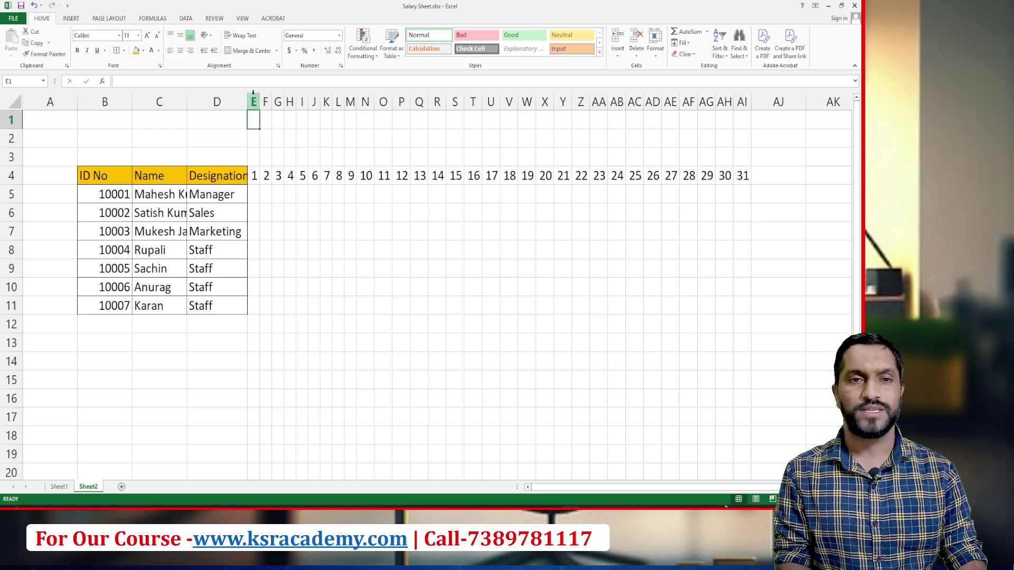
# Set the column width of the day columns E:AI to 10.
pyautogui.moveTo(254, 97); pyautogui.dragTo(742, 111)
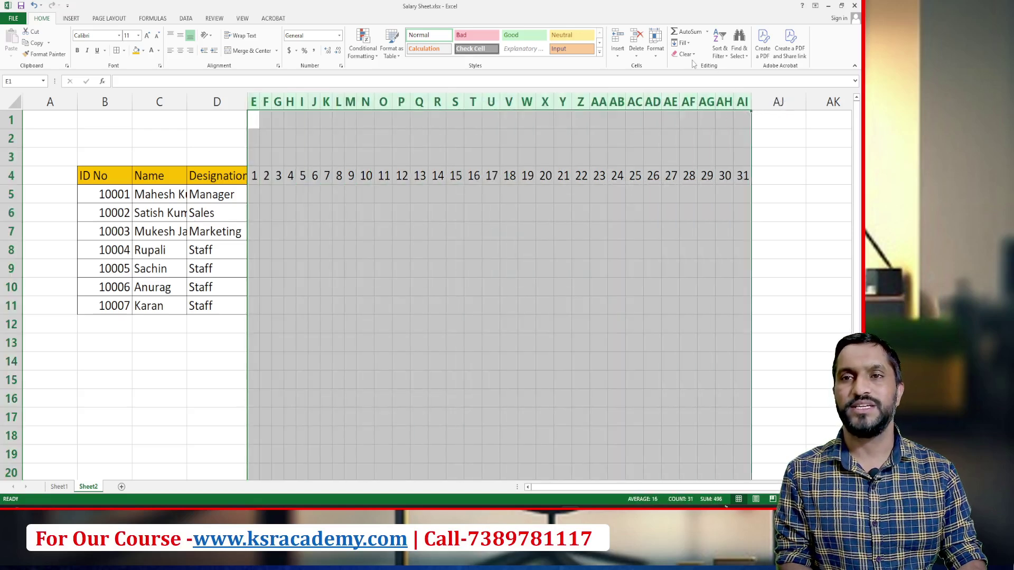
pyautogui.click(657, 53)
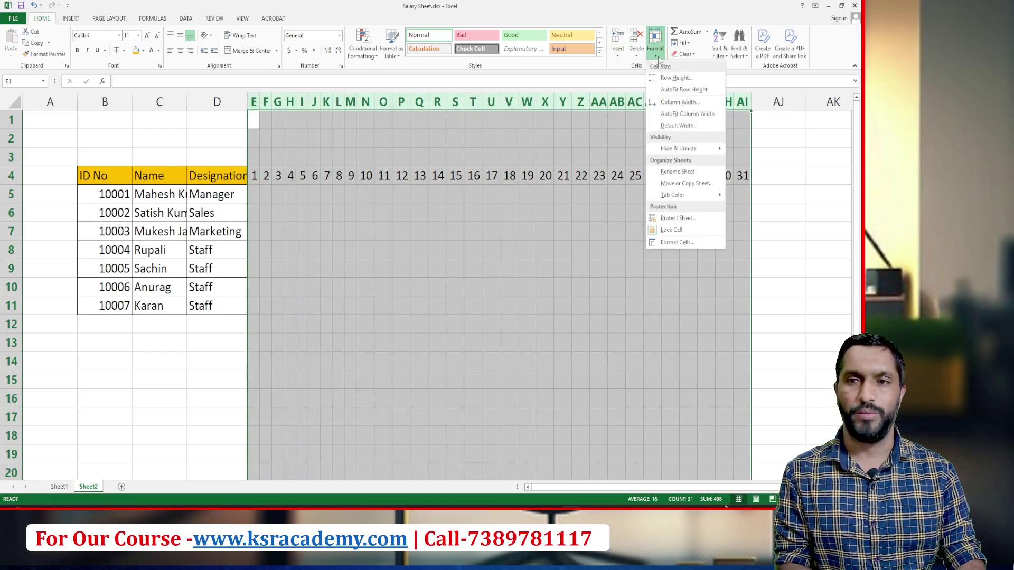
pyautogui.click(672, 103)
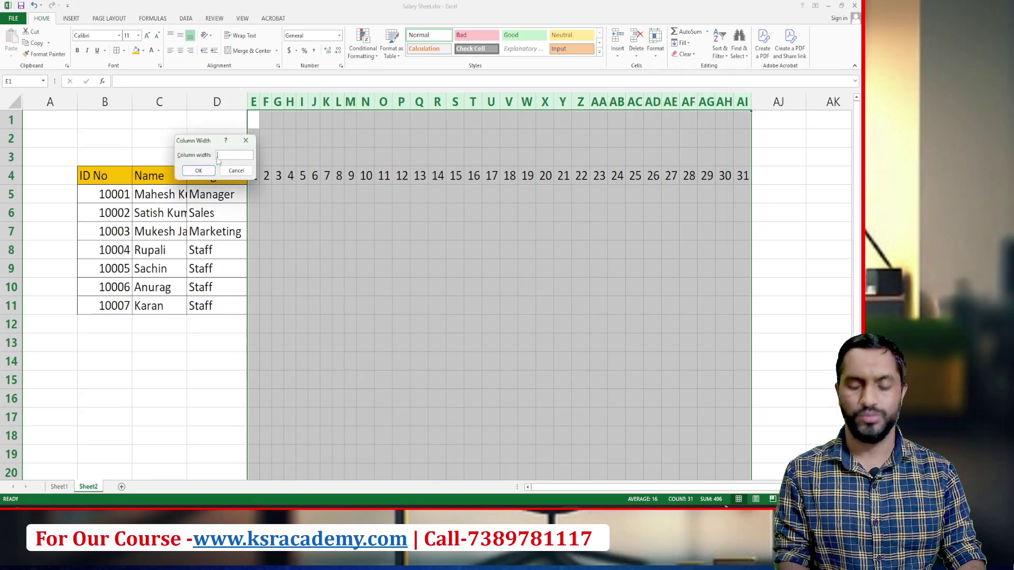
pyautogui.write('10')
pyautogui.press('Return')
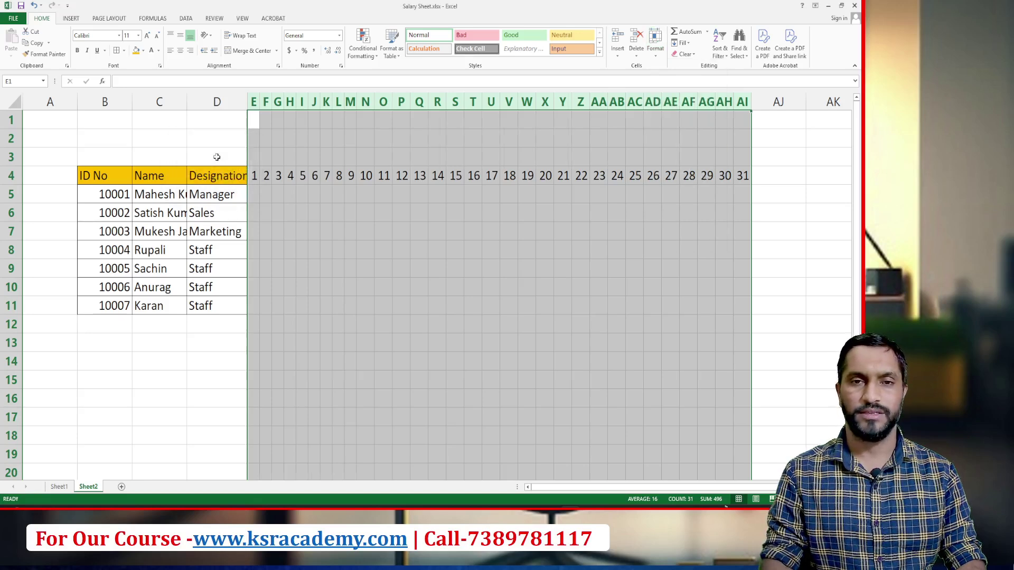
# Try a narrower uniform column width on the day columns E:AI.
pyautogui.click(656, 47)
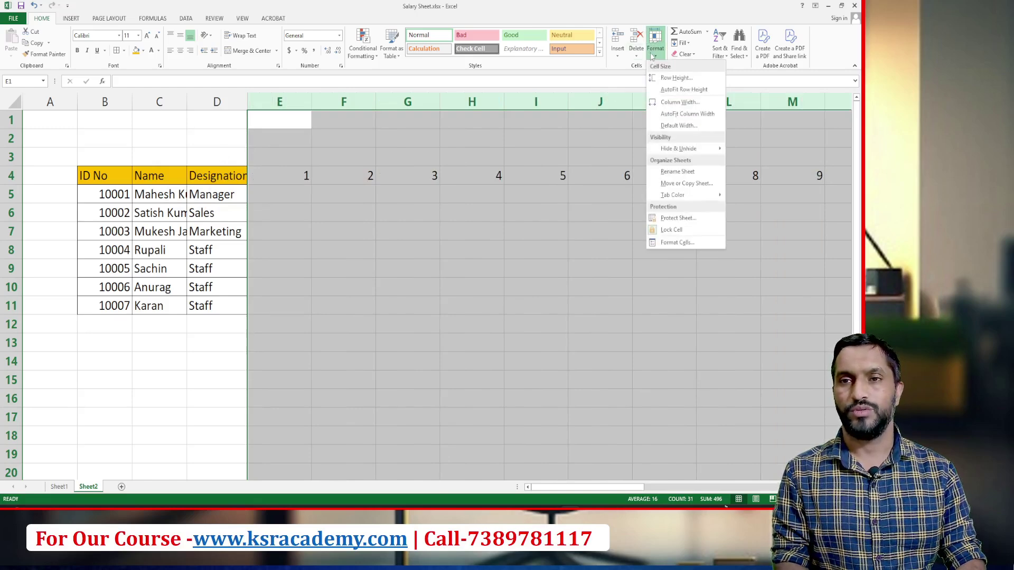
pyautogui.click(668, 102)
pyautogui.press('Return')
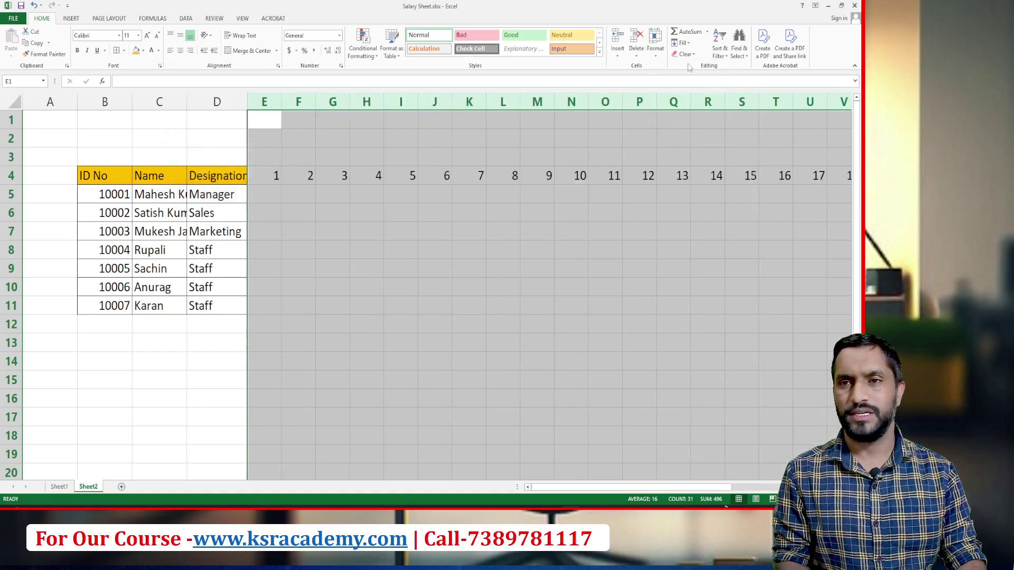
# Set the column width of the day columns E:AI to 3.
pyautogui.click(656, 53)
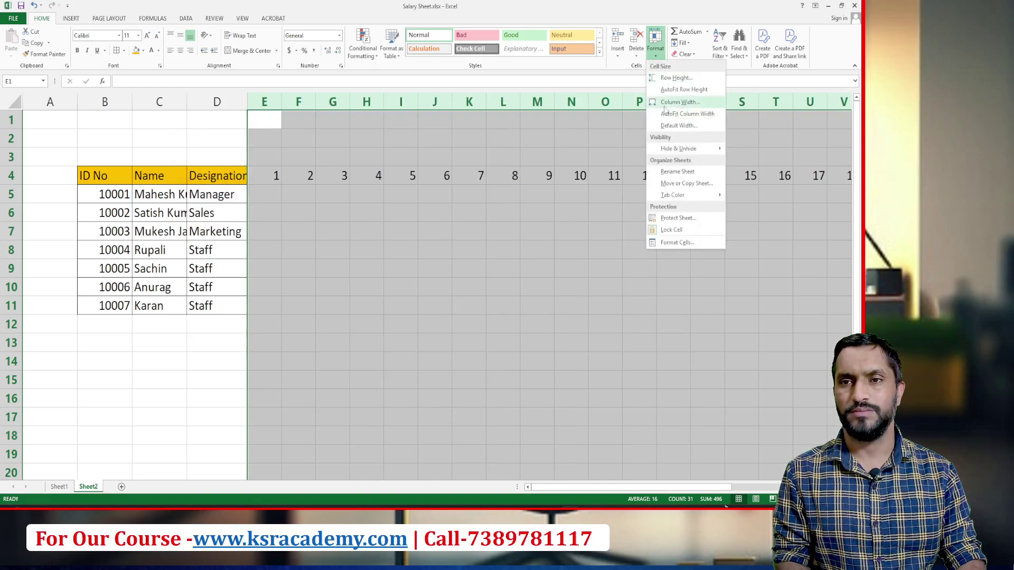
pyautogui.click(665, 102)
pyautogui.write('3')
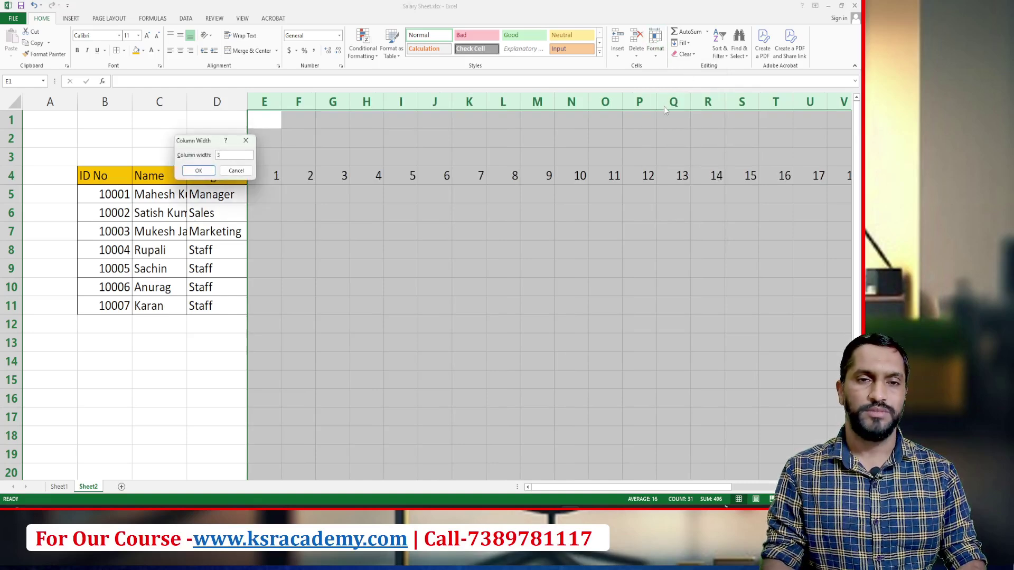
pyautogui.press('Return')
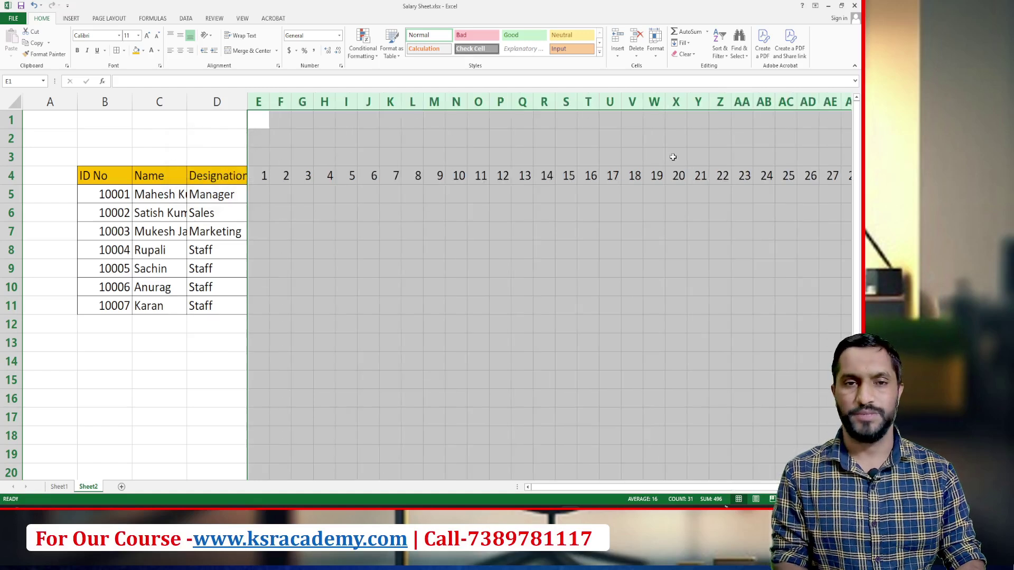
pyautogui.click(277, 179)
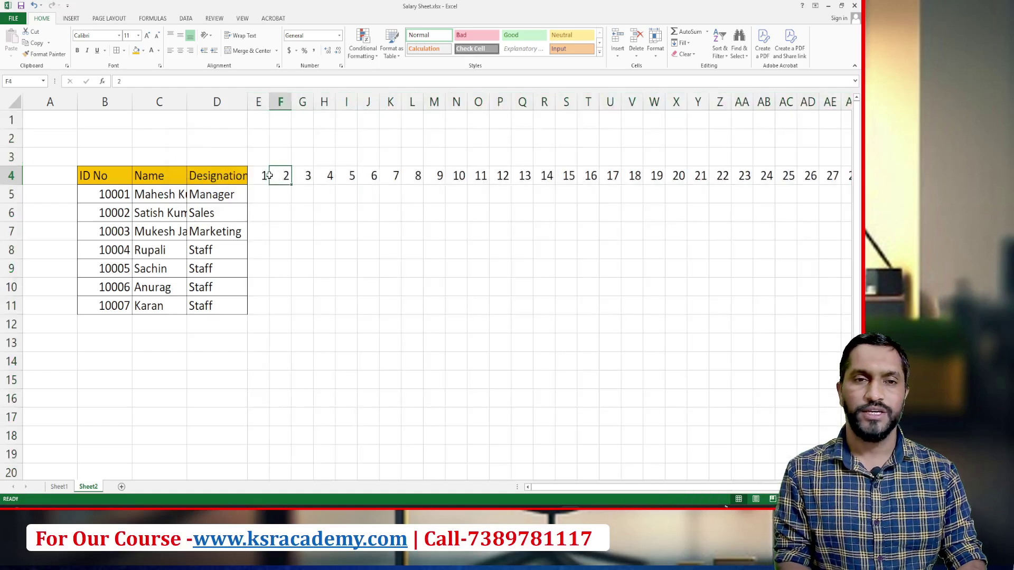
pyautogui.click(253, 173)
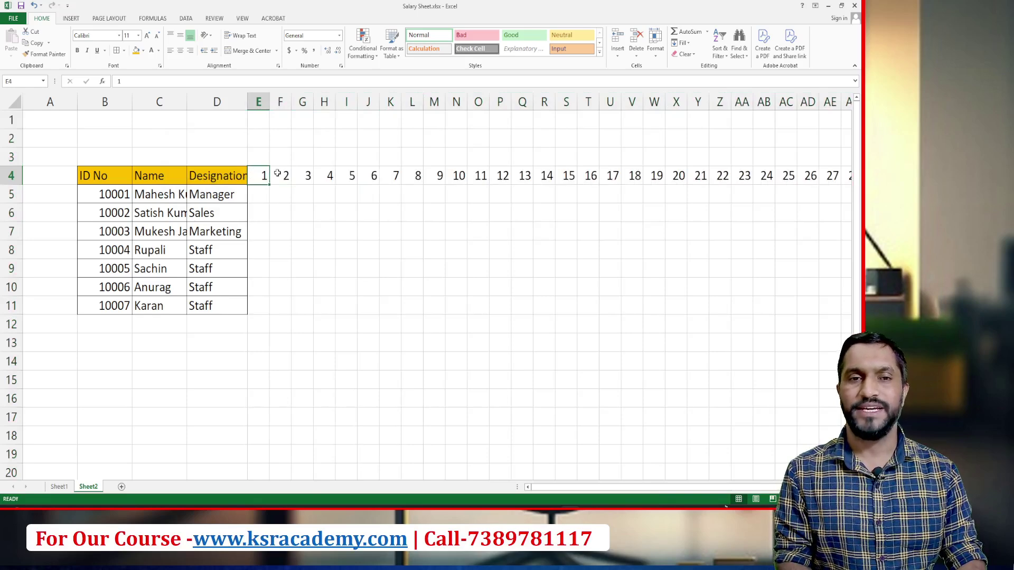
pyautogui.click(277, 174)
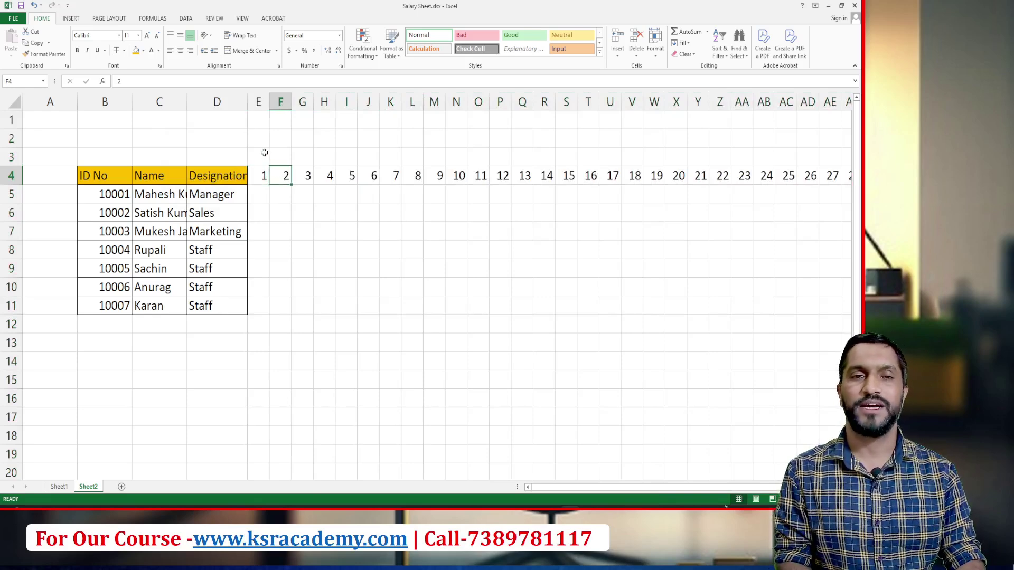
# Enter the formula =TEXT(E4,"DDD") in E3 to give the weekday name above the first day number.
pyautogui.click(264, 153)
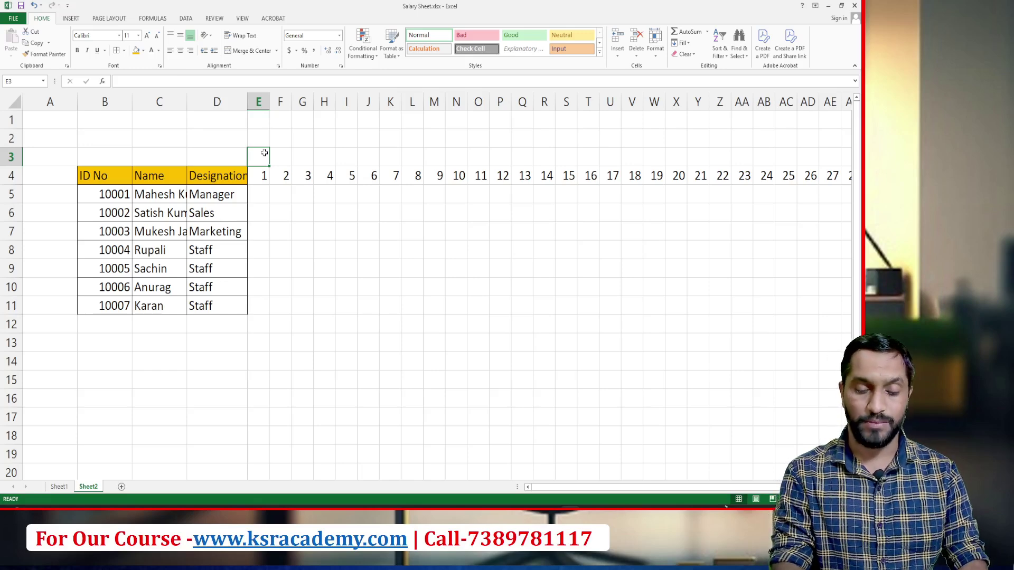
pyautogui.write('=text')
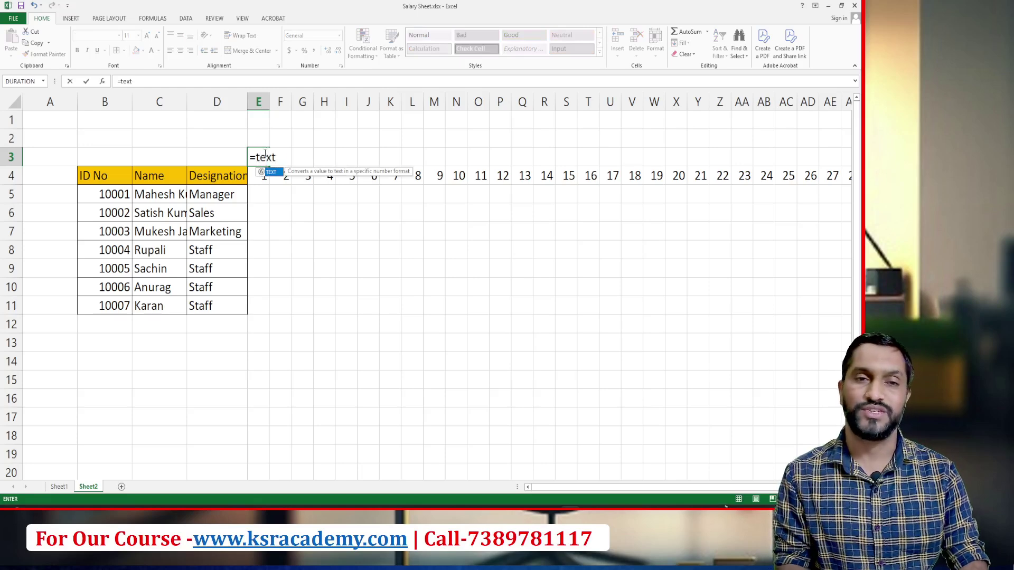
pyautogui.press('Tab')
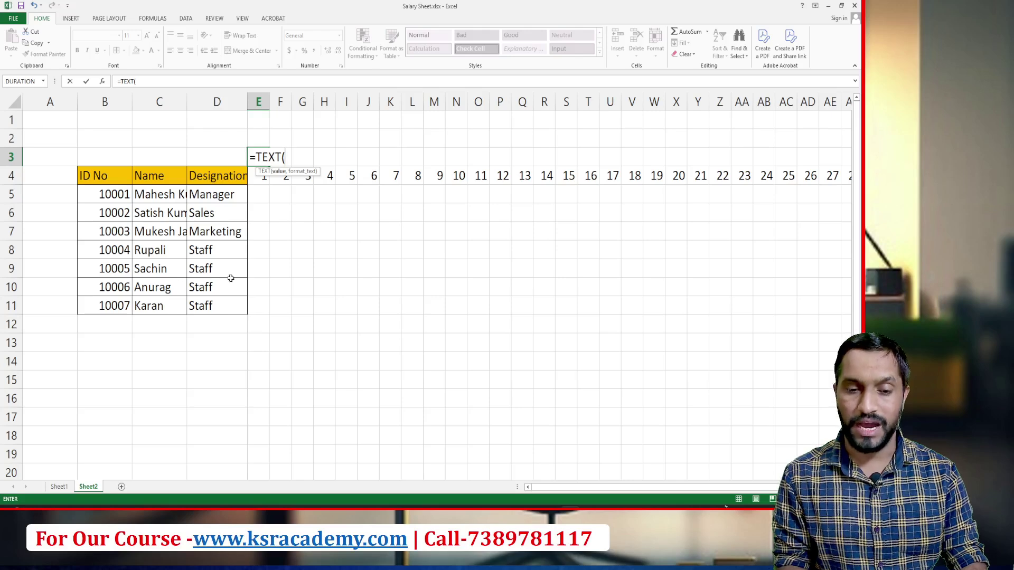
pyautogui.click(259, 182)
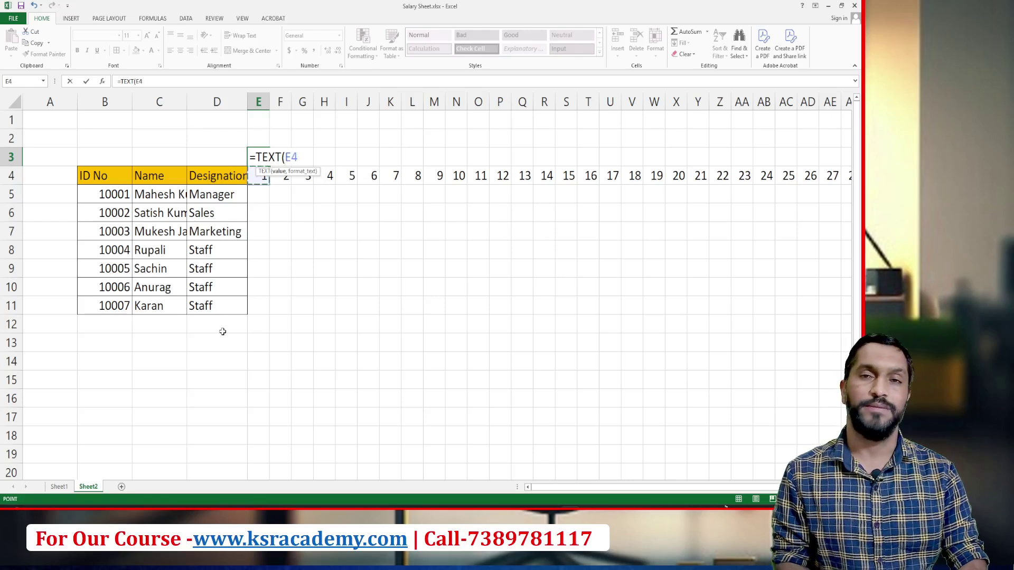
pyautogui.write(',')
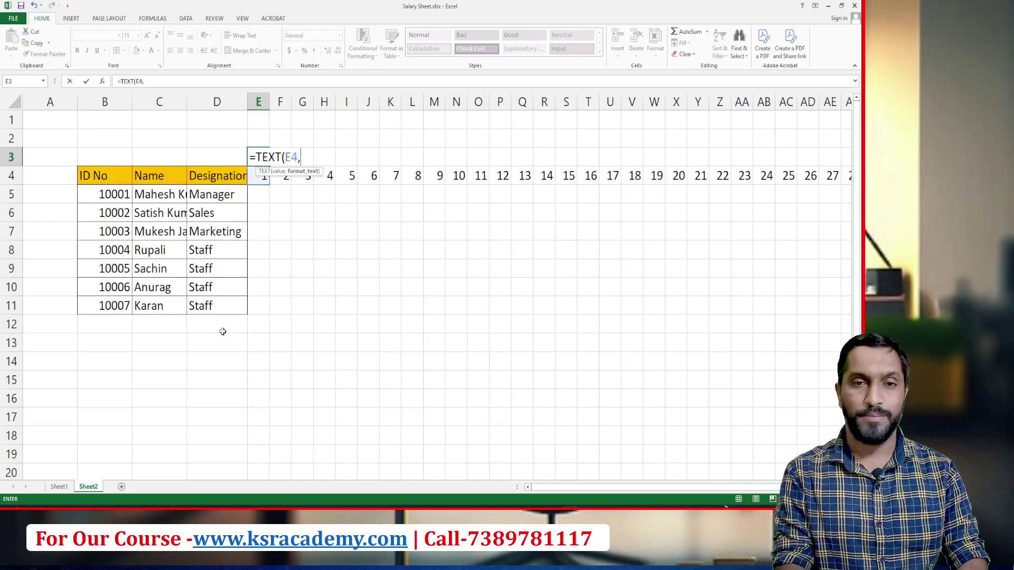
pyautogui.write('"D')
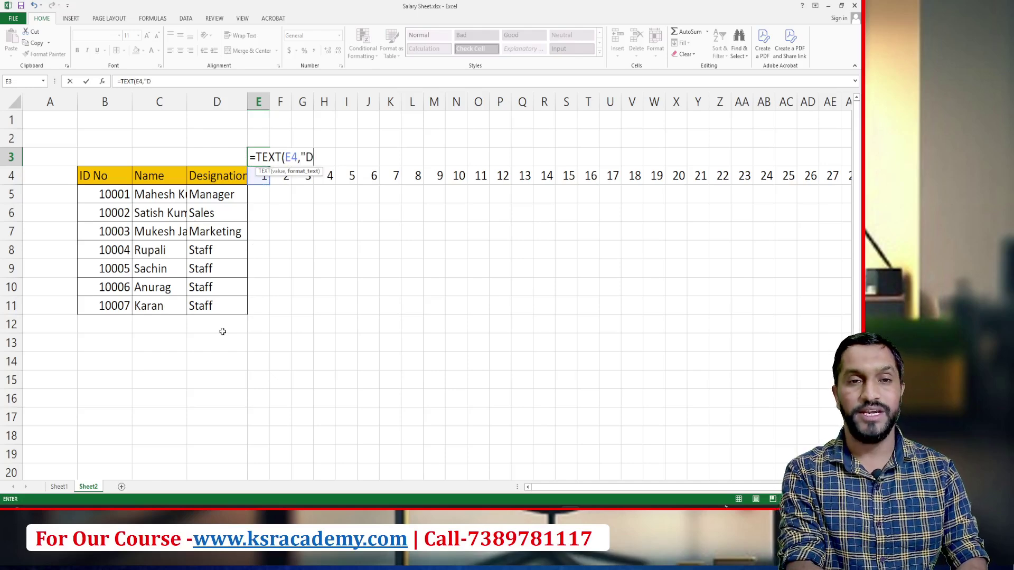
pyautogui.write('DD')
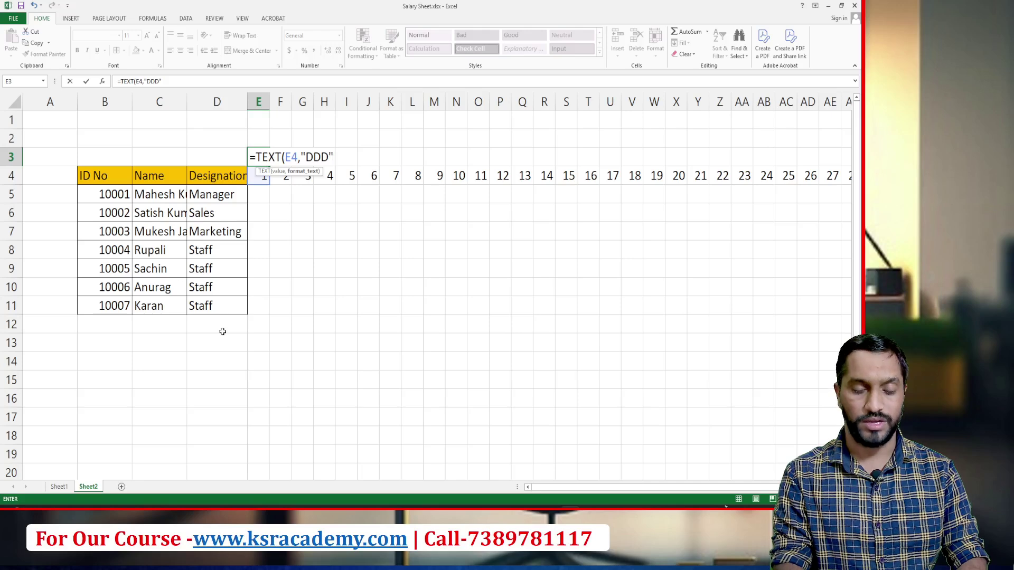
pyautogui.write('")')
pyautogui.press('Return')
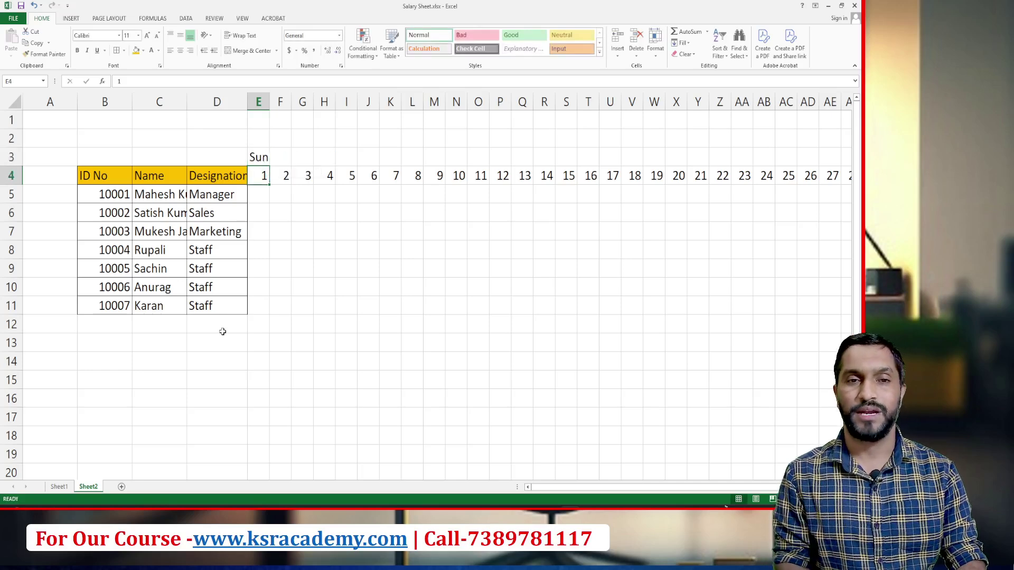
pyautogui.click(263, 162)
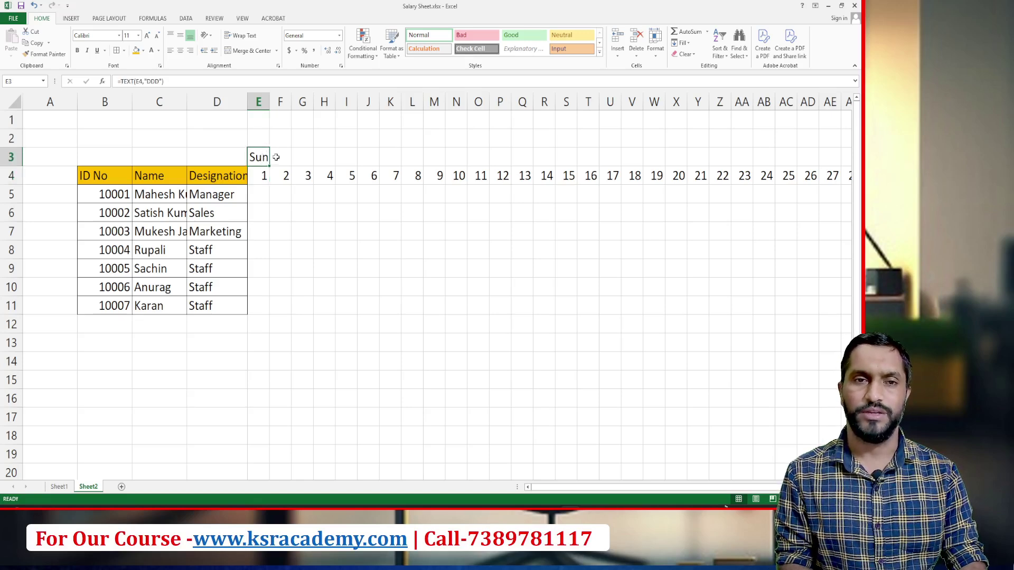
pyautogui.click(275, 157)
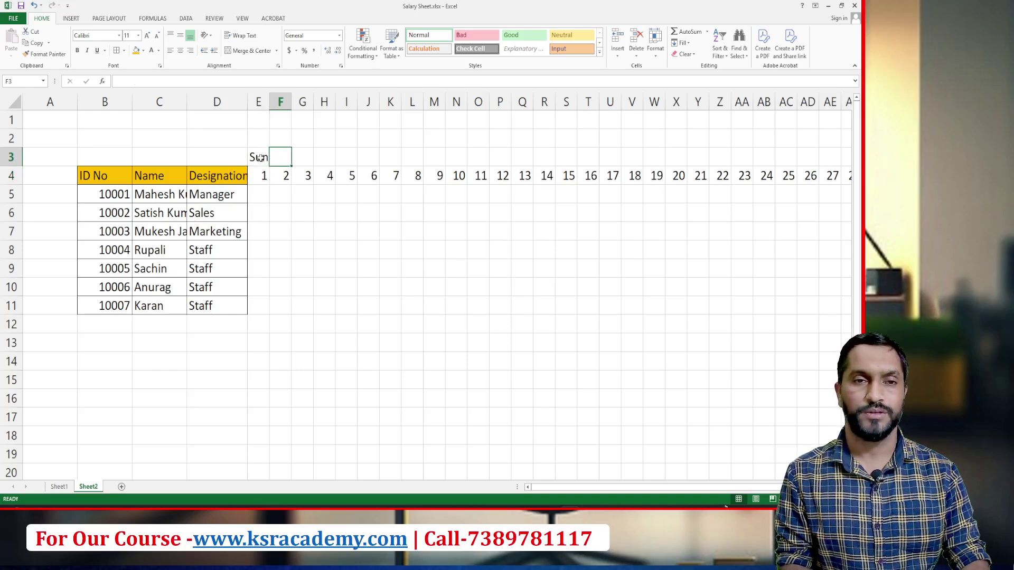
# Copy the weekday formula from E3 across F3:J3 above day numbers 2 to 6.
pyautogui.click(259, 157)
pyautogui.hotkey('ctrl', 'c')
pyautogui.press('Right')
pyautogui.hotkey('shift', 'Right')
pyautogui.hotkey('shift', 'Right')
pyautogui.hotkey('shift', 'Right')
pyautogui.hotkey('shift', 'Right')
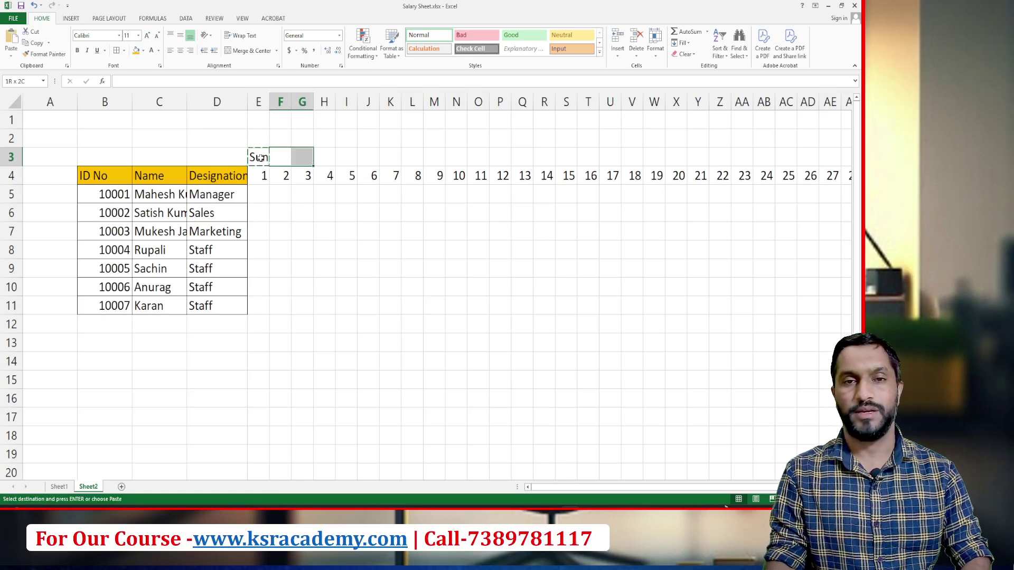
pyautogui.hotkey('ctrl', 'v')
pyautogui.press('Escape')
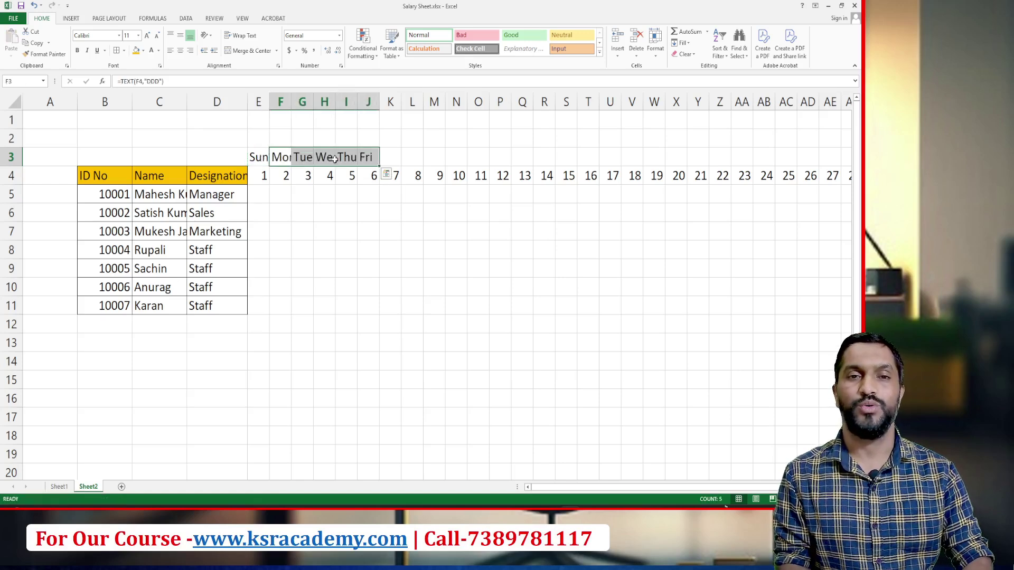
# Make row 3 taller and apply Rotate Text Up to the weekday name in E3.
pyautogui.click(261, 158)
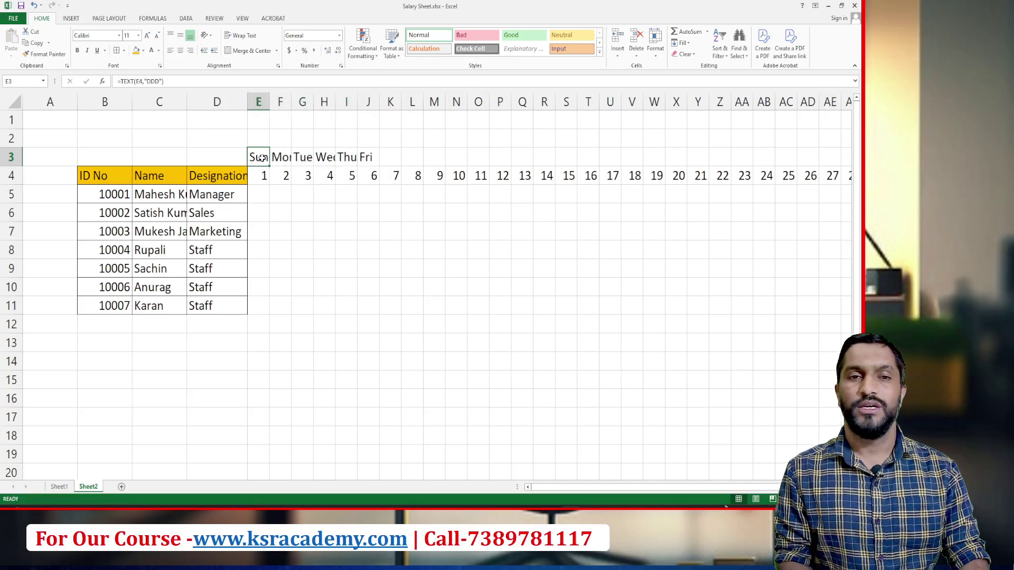
pyautogui.moveTo(6, 167); pyautogui.dragTo(5, 200)
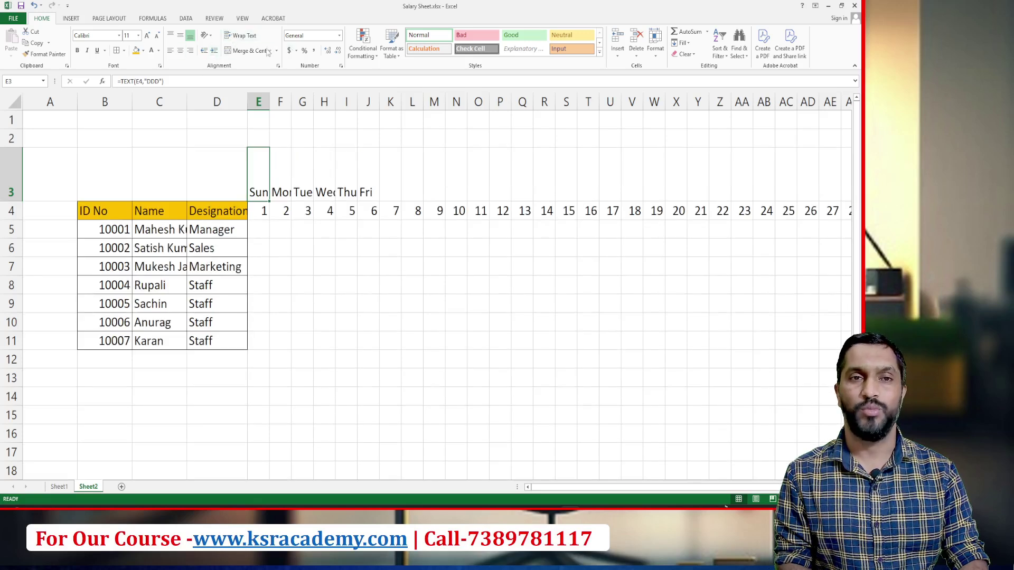
pyautogui.click(207, 35)
pyautogui.click(227, 84)
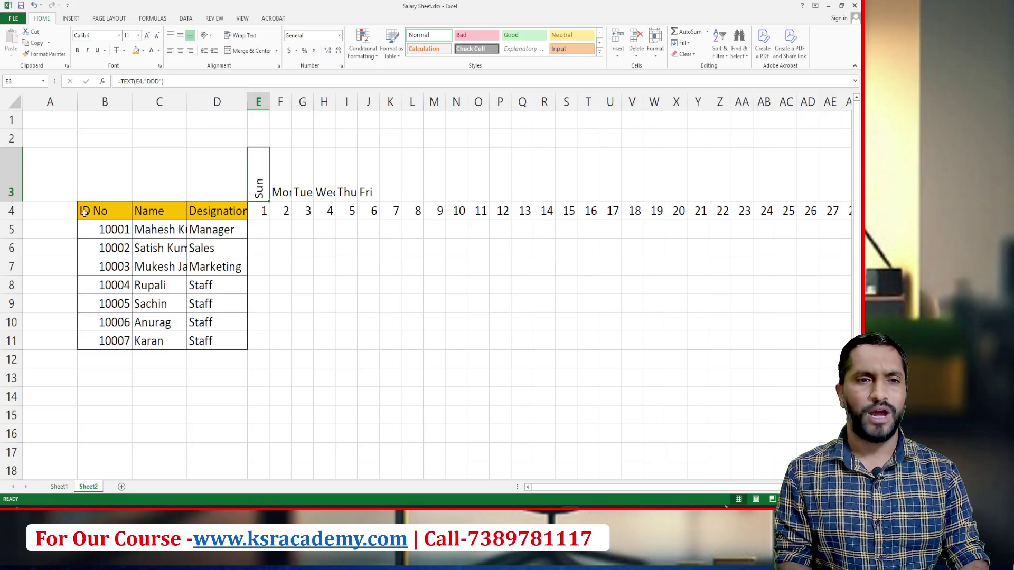
# Delete the whole weekday-name row 3 above the attendance table's header.
pyautogui.rightClick(11, 178)
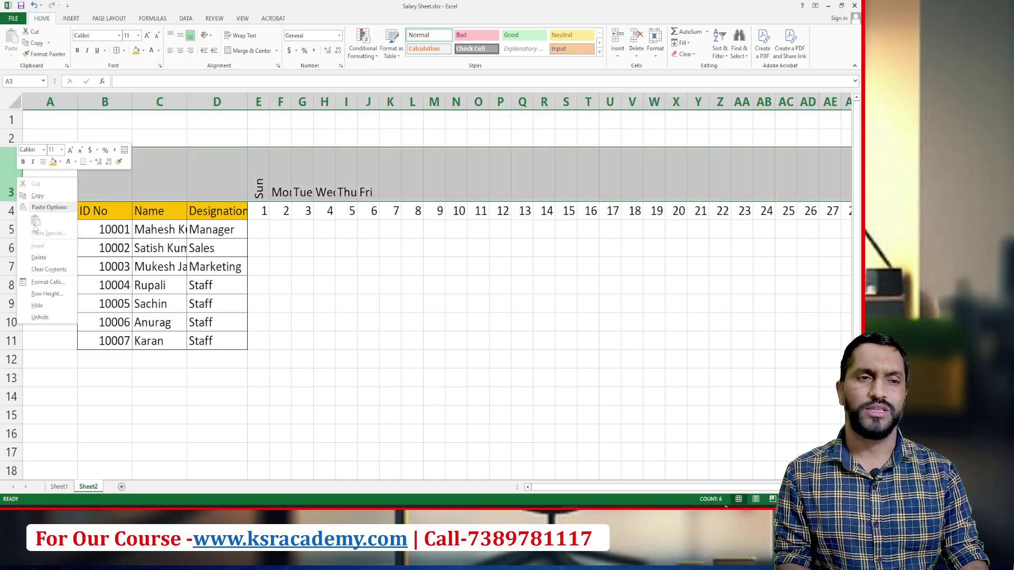
pyautogui.click(39, 257)
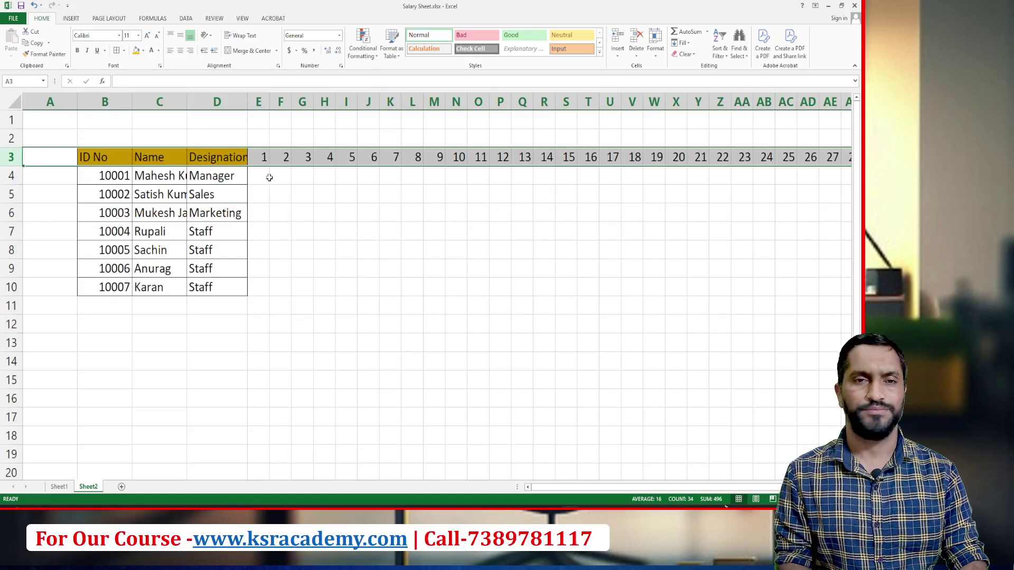
pyautogui.click(256, 174)
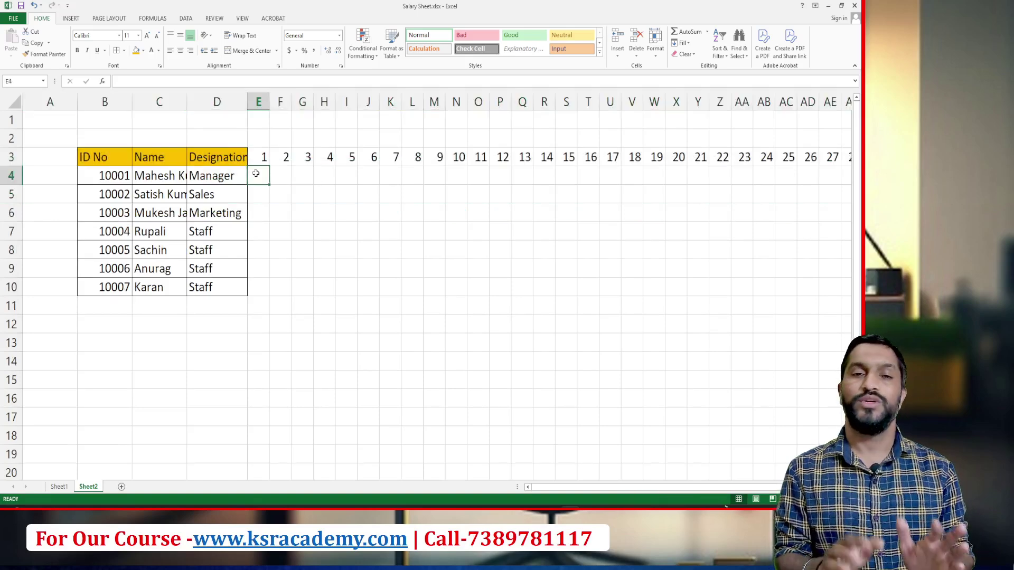
# Autofit column C to the employee names and narrow the empty column A to a thin margin.
pyautogui.keyDown('ctrl'); pyautogui.scroll(-2, 257, 174); pyautogui.keyUp('ctrl')
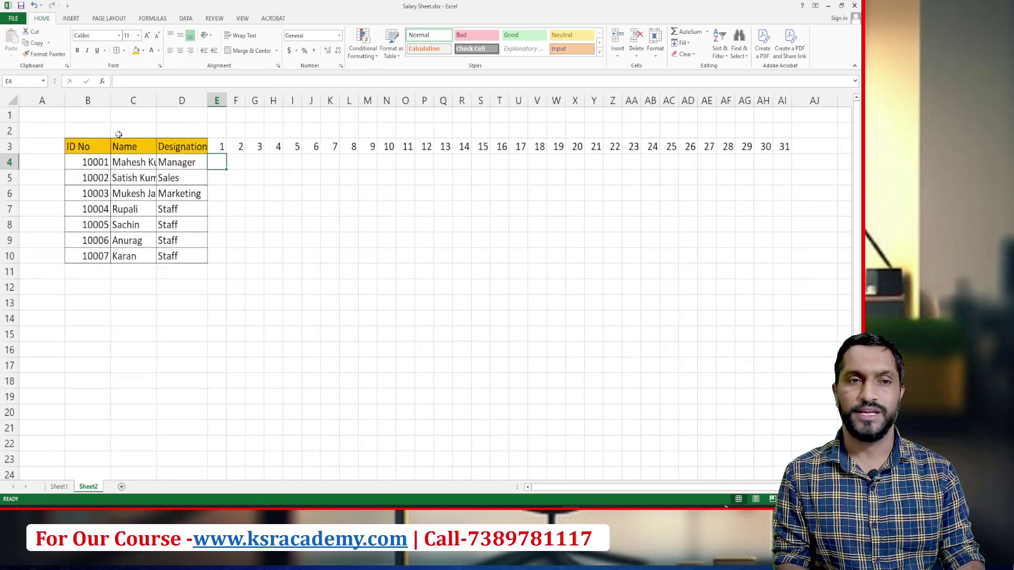
pyautogui.doubleClick(156, 100)
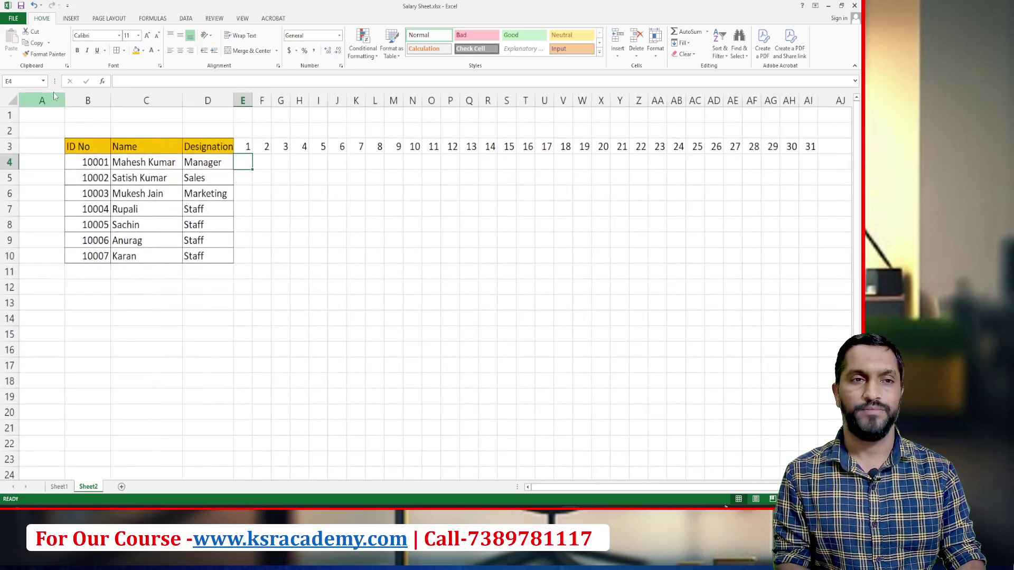
pyautogui.moveTo(63, 100); pyautogui.dragTo(27, 100)
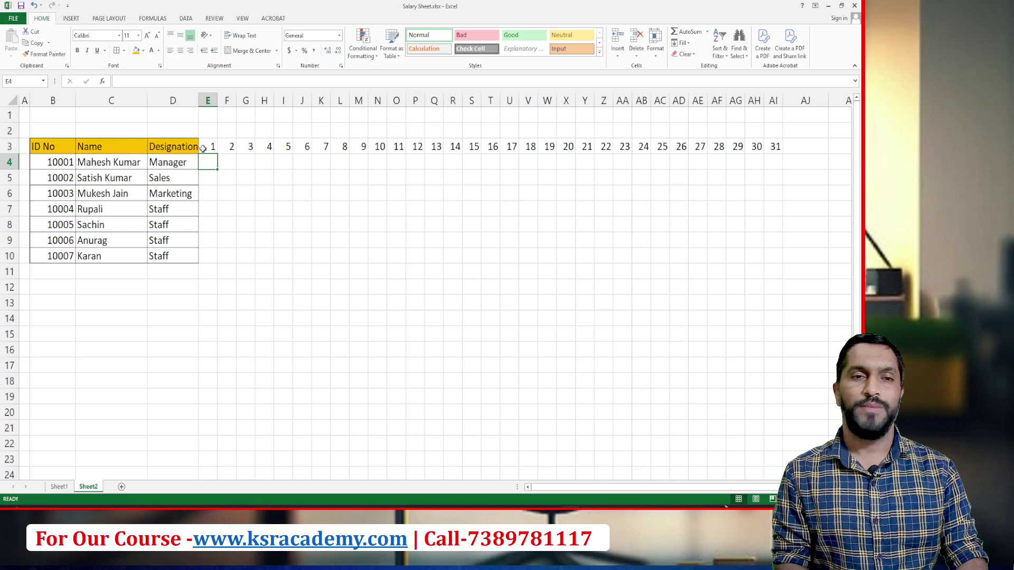
# Add cell borders to the day grid E3:AI10 and apply the gold header fill to the day numbers E3:AI3.
pyautogui.moveTo(203, 146); pyautogui.dragTo(767, 255)
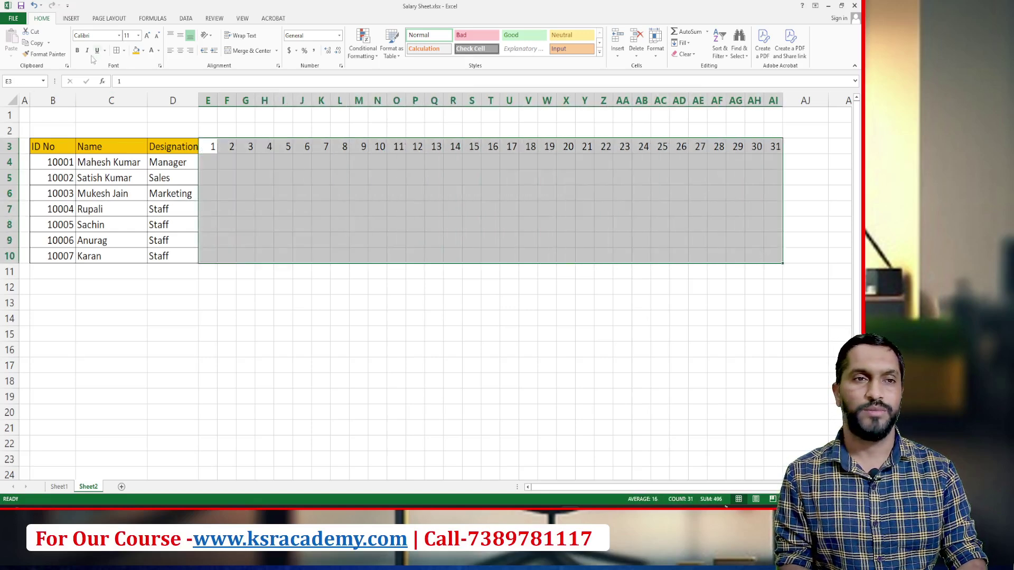
pyautogui.click(117, 50)
pyautogui.moveTo(210, 147); pyautogui.dragTo(772, 151)
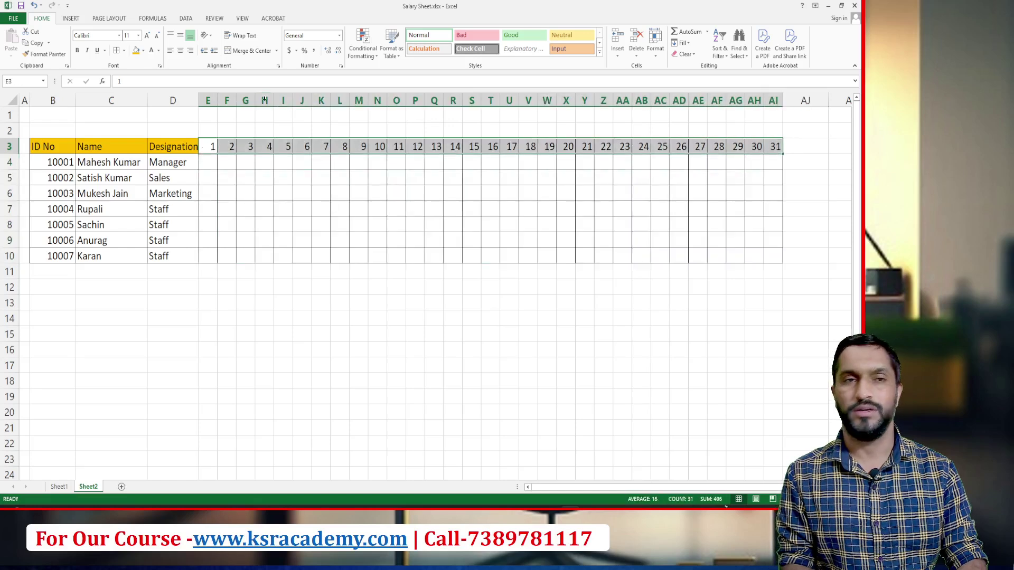
pyautogui.click(137, 51)
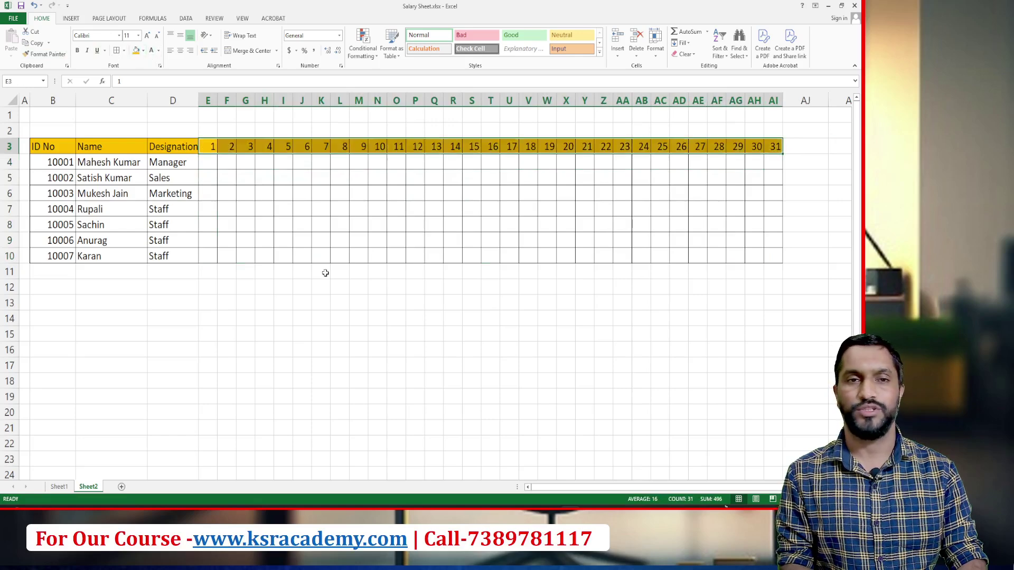
pyautogui.click(326, 273)
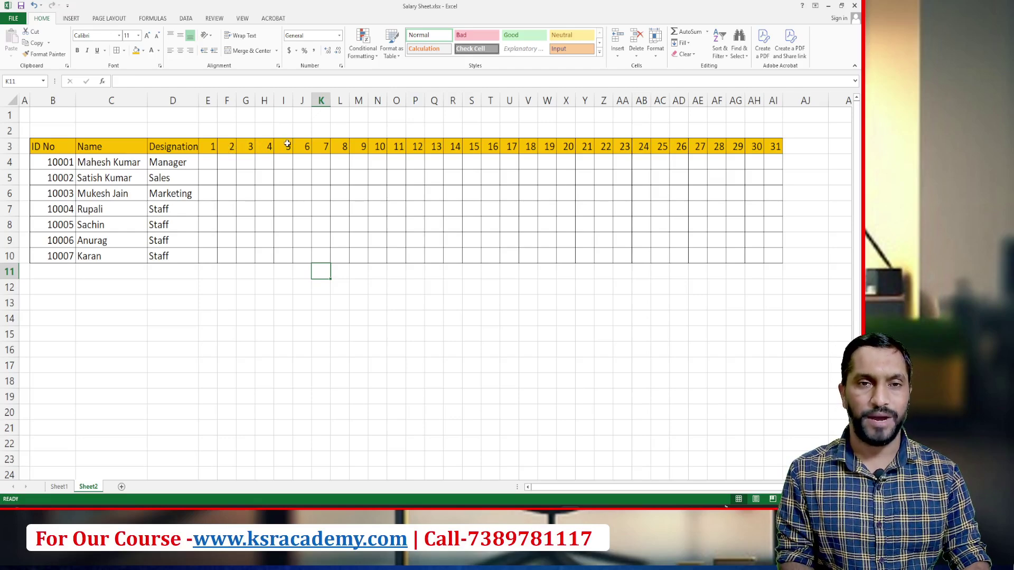
# Fill the columns for days 5, 12, 19 and 26 with standard red from row 3 to row 10.
pyautogui.moveTo(287, 143); pyautogui.dragTo(287, 249)
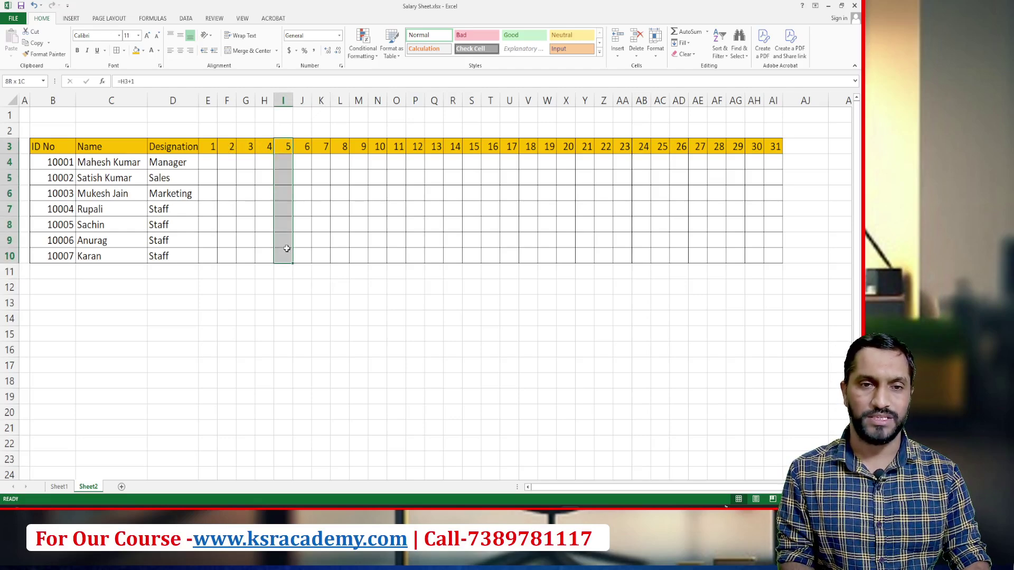
pyautogui.click(143, 50)
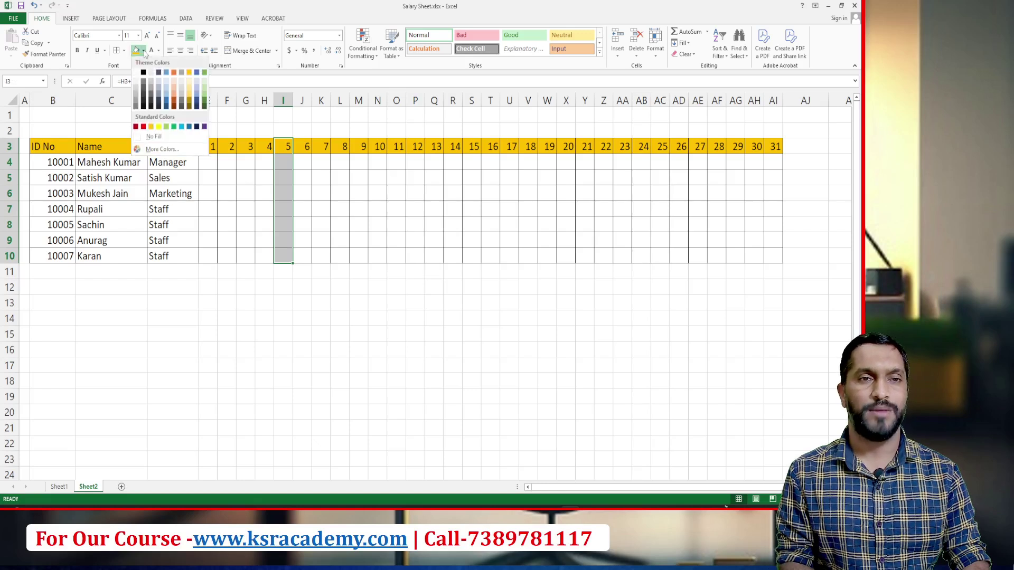
pyautogui.click(143, 126)
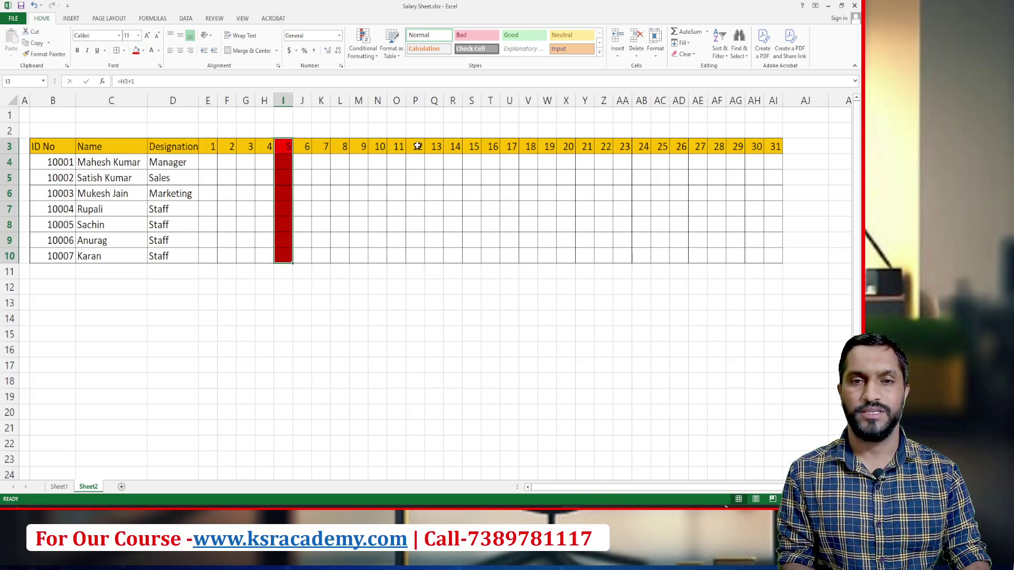
pyautogui.moveTo(417, 147); pyautogui.dragTo(416, 256)
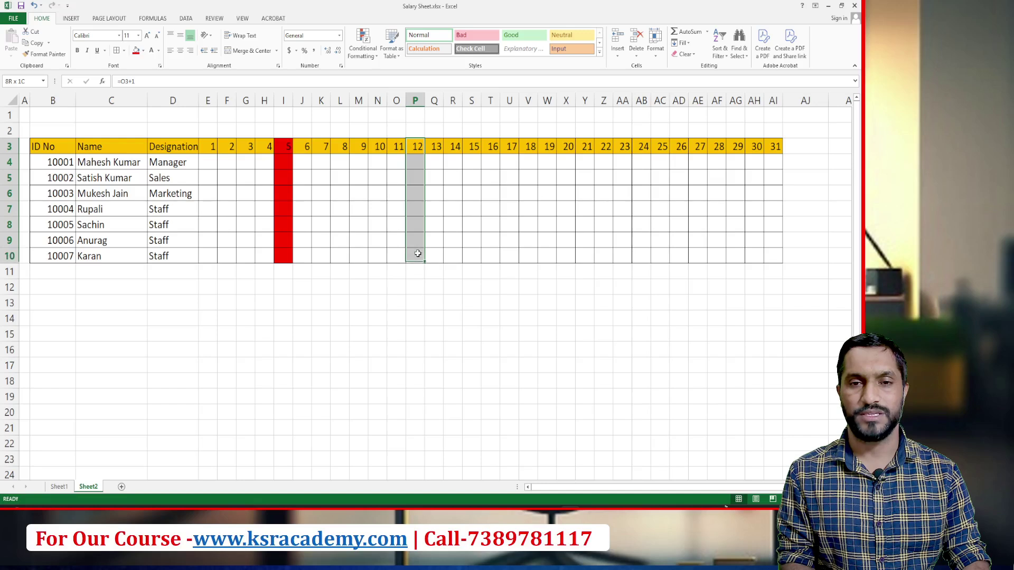
pyautogui.click(135, 51)
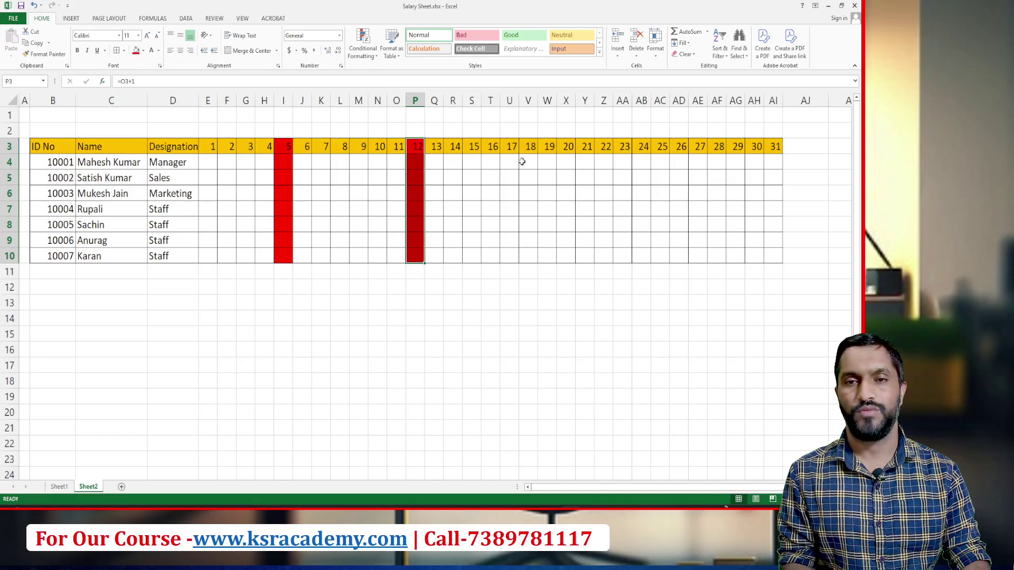
pyautogui.moveTo(548, 147); pyautogui.dragTo(549, 252)
pyautogui.click(136, 52)
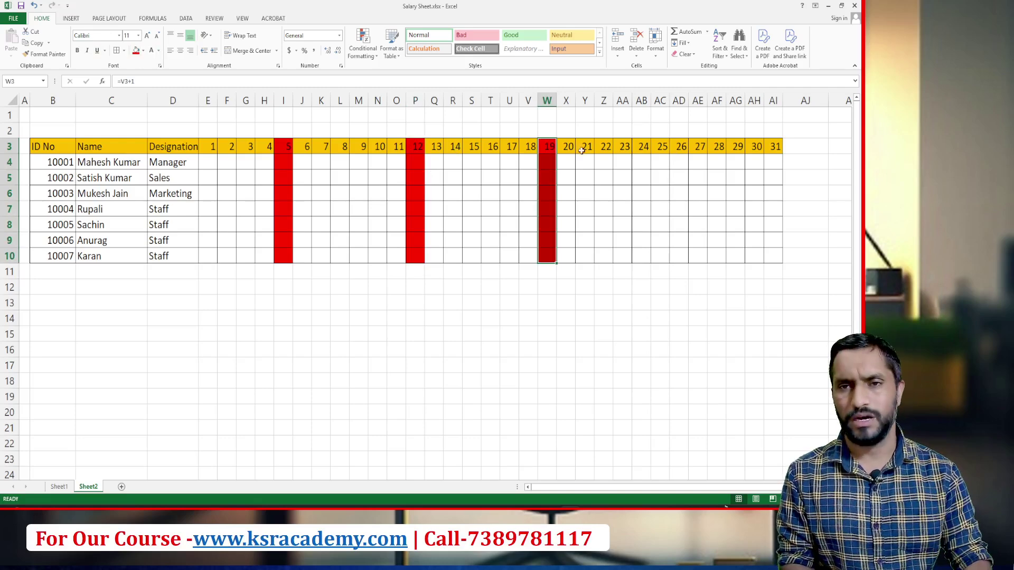
pyautogui.click(569, 161)
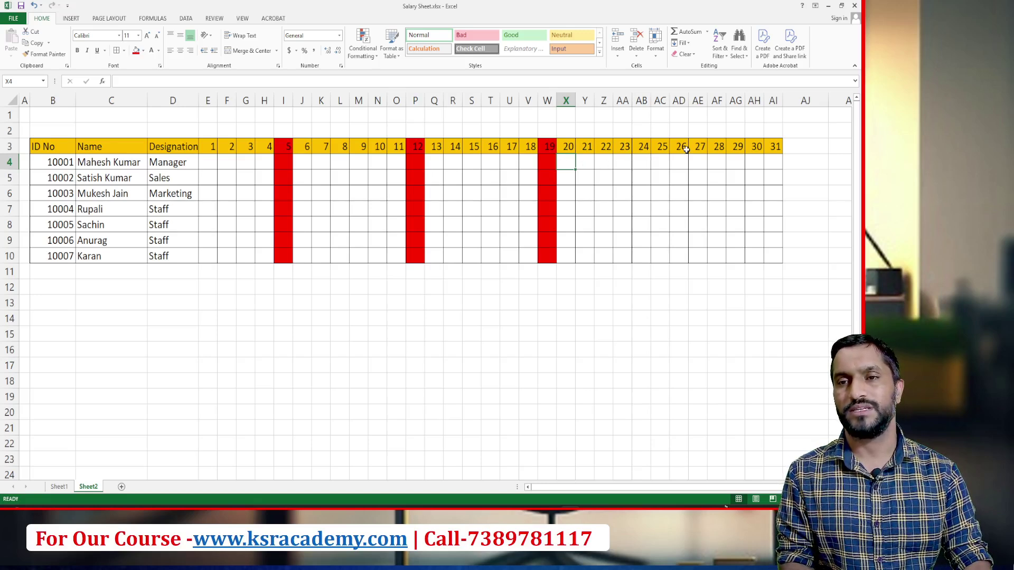
pyautogui.moveTo(681, 147); pyautogui.dragTo(683, 253)
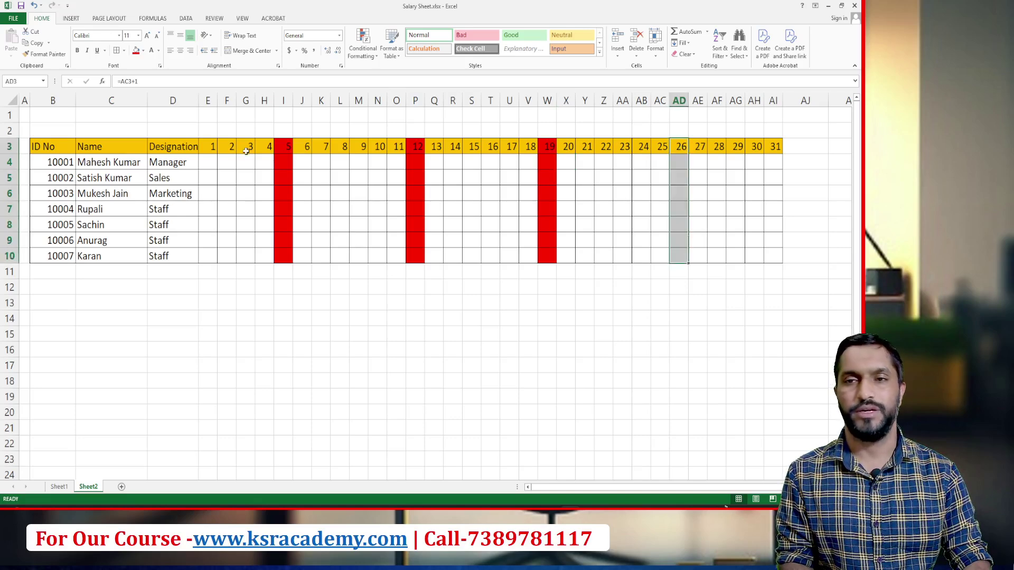
pyautogui.click(136, 50)
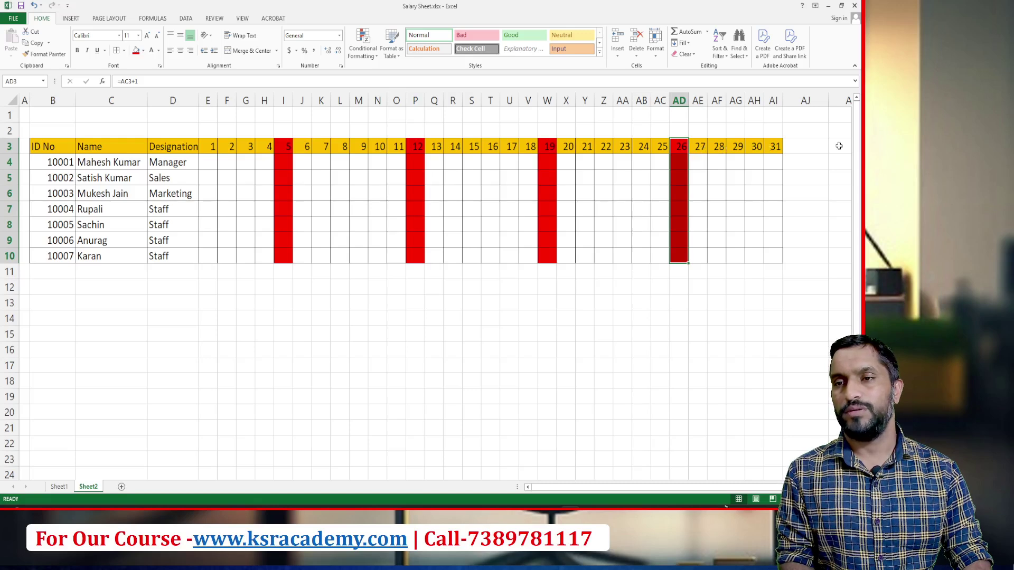
pyautogui.click(509, 317)
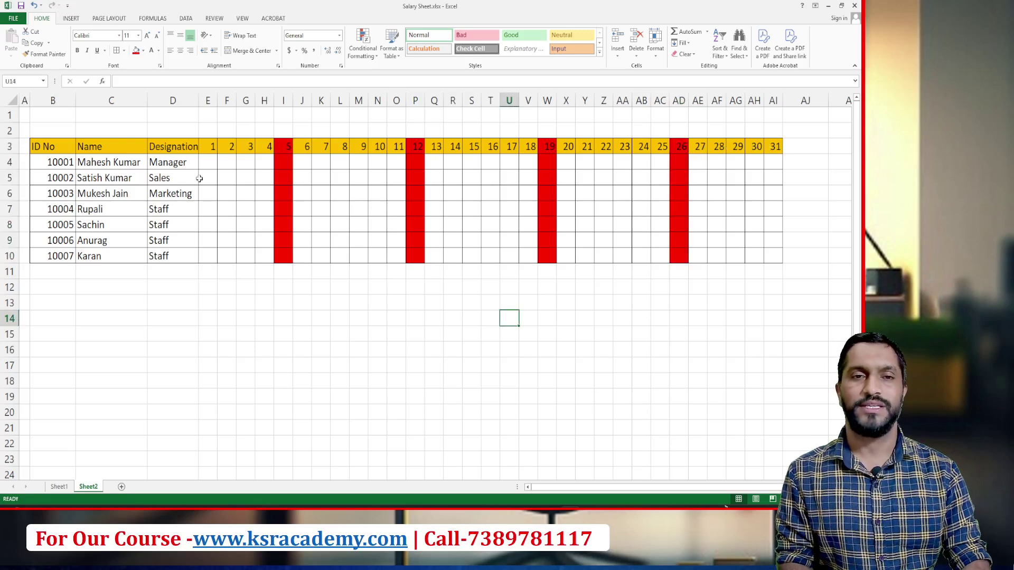
pyautogui.click(279, 146)
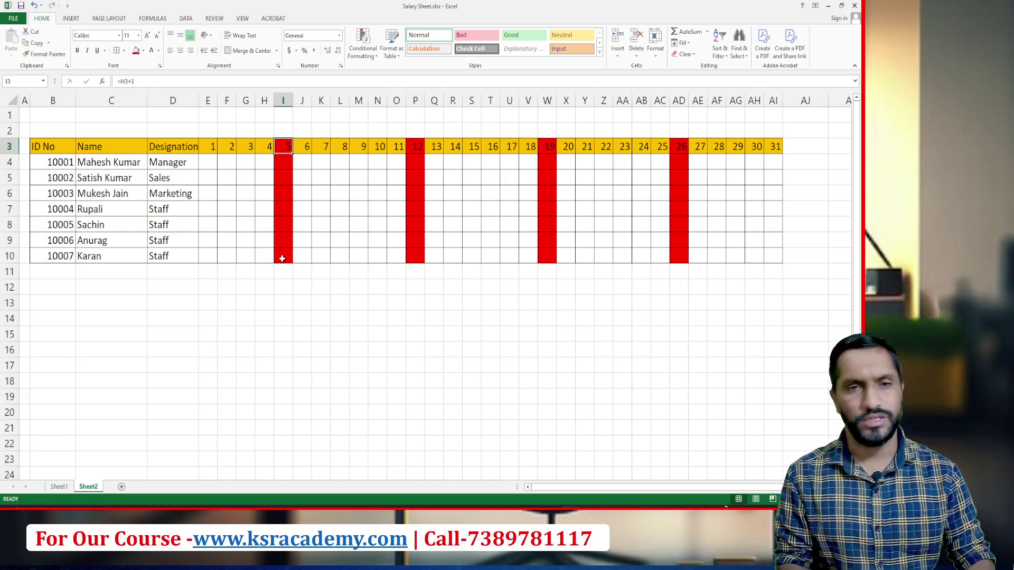
# Enter trial attendance marks P, P and AB in E4, E5 and E6 under day 1.
pyautogui.click(207, 159)
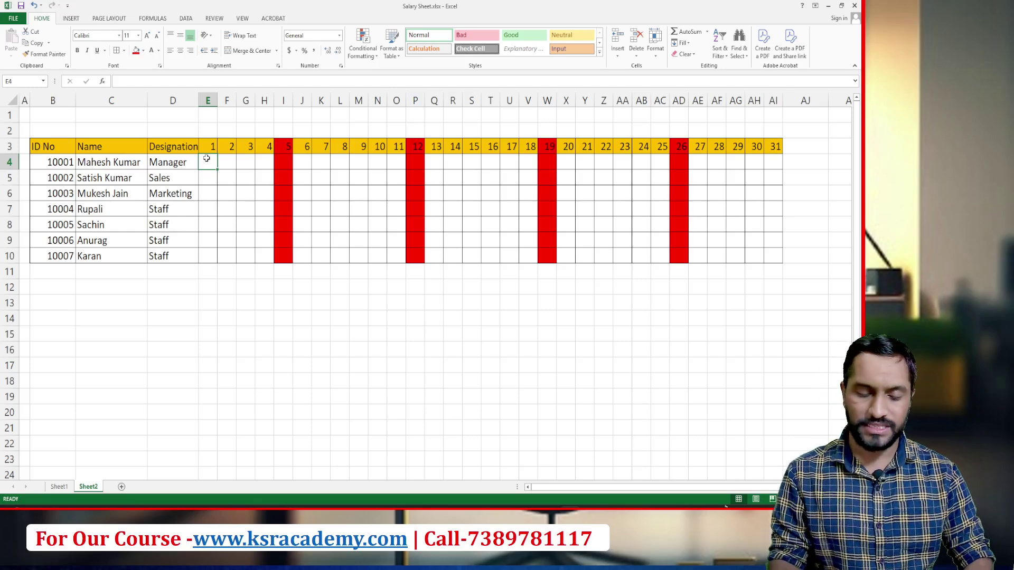
pyautogui.write('P')
pyautogui.press('Return')
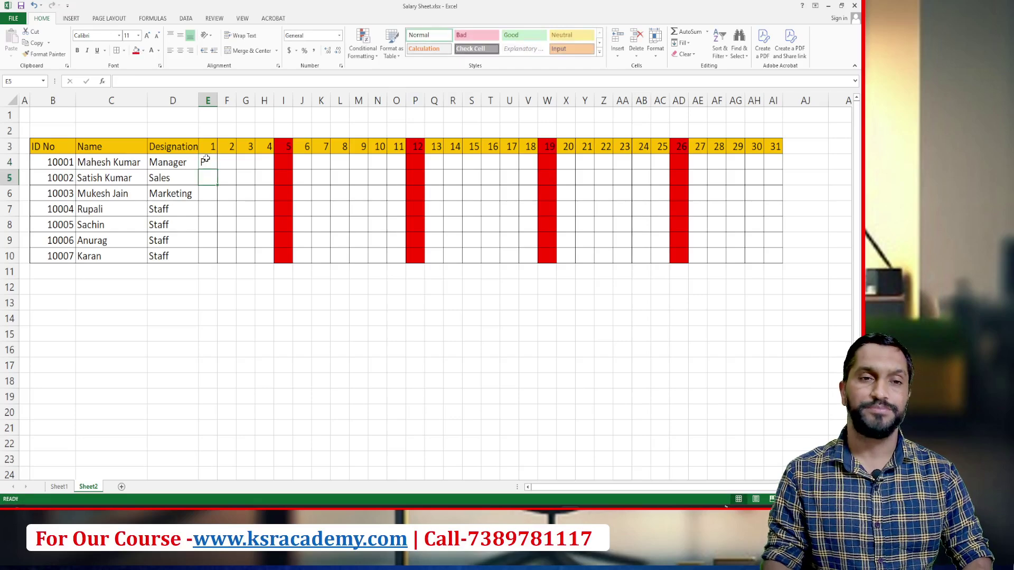
pyautogui.write('P')
pyautogui.press('Return')
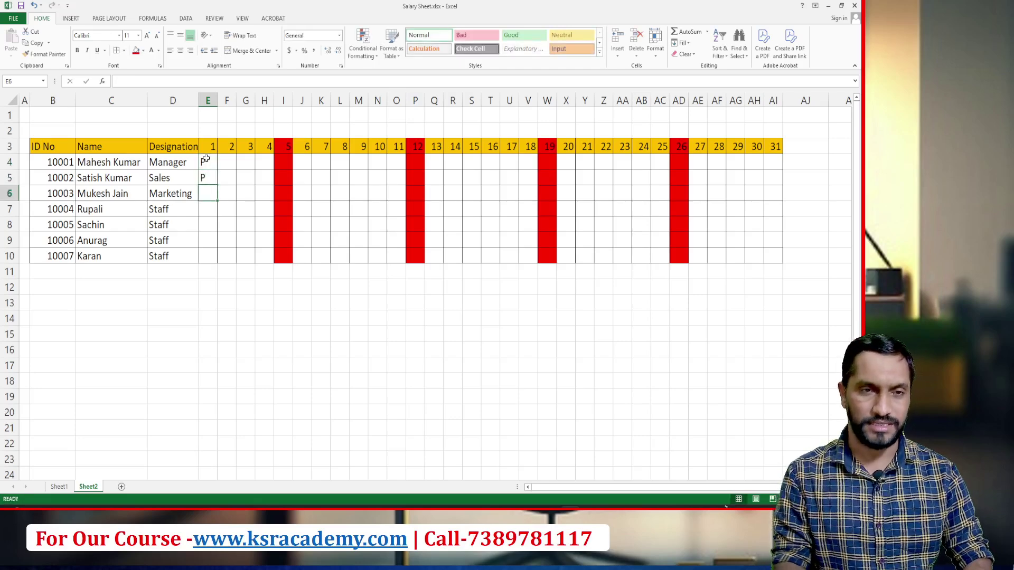
pyautogui.write('AB')
pyautogui.press('Return')
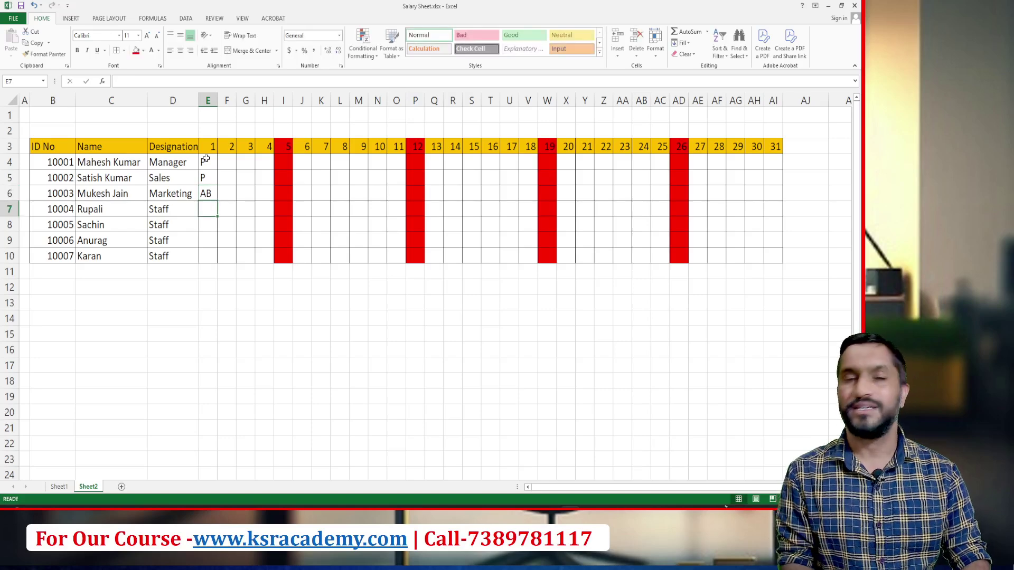
# Clear the trial attendance marks from E4:E6.
pyautogui.moveTo(206, 158); pyautogui.dragTo(209, 193)
pyautogui.press('Delete')
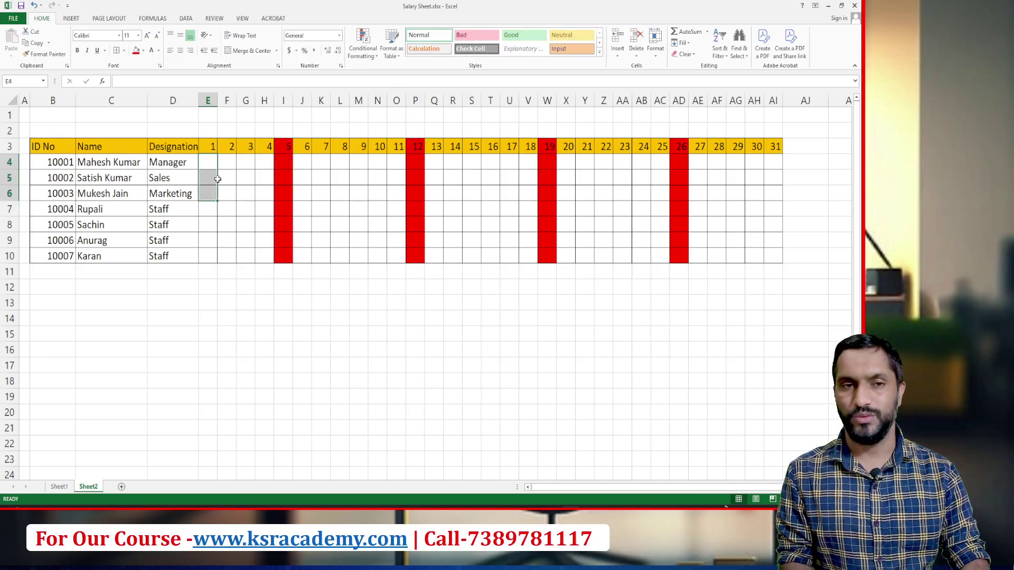
pyautogui.click(207, 161)
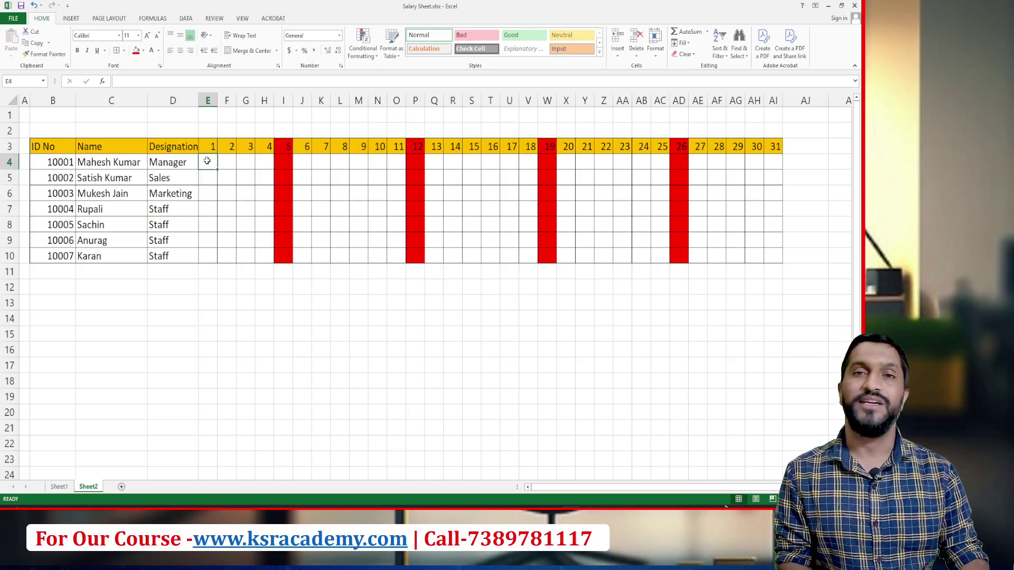
# Restrict the day grid E4:AI10 to an in-cell list with data validation, using the source P,AB,PL,SL.
pyautogui.moveTo(207, 162); pyautogui.dragTo(766, 260)
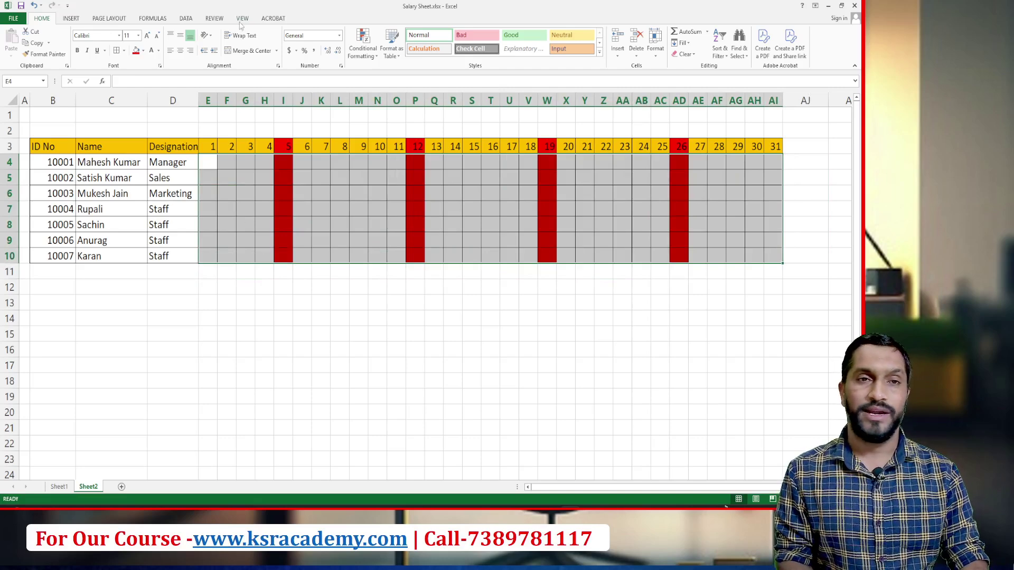
pyautogui.click(186, 18)
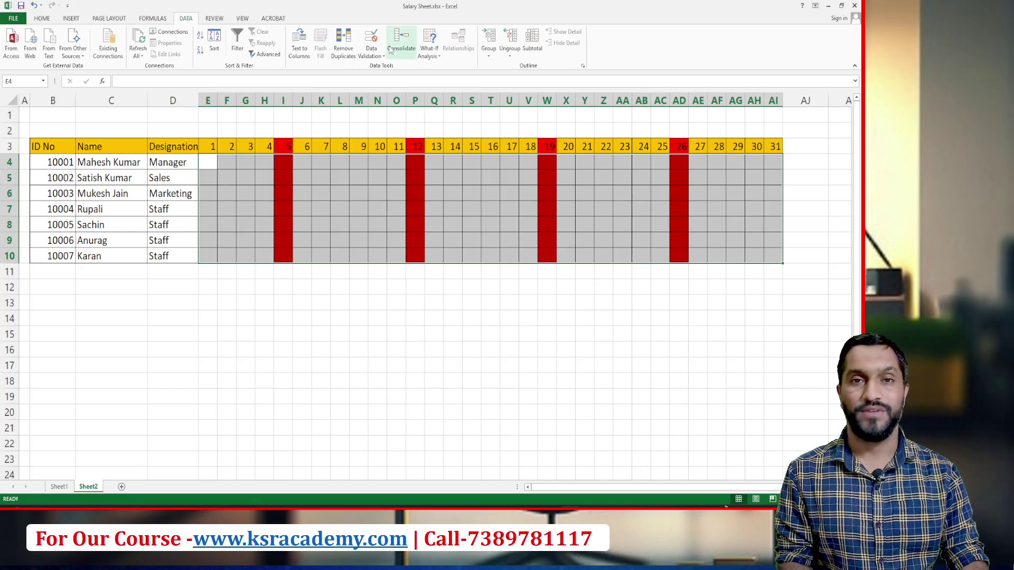
pyautogui.click(371, 52)
pyautogui.click(385, 68)
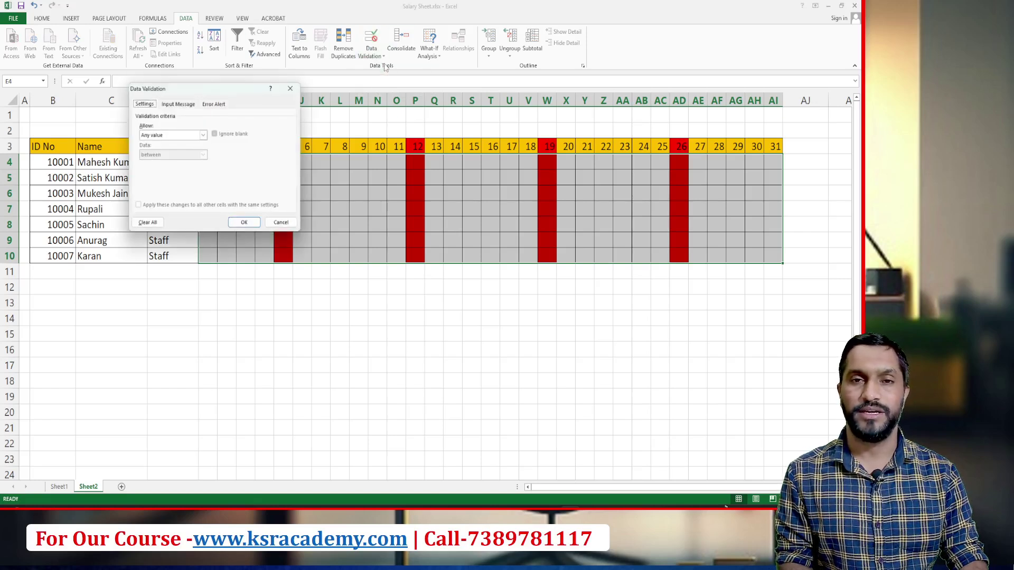
pyautogui.click(203, 135)
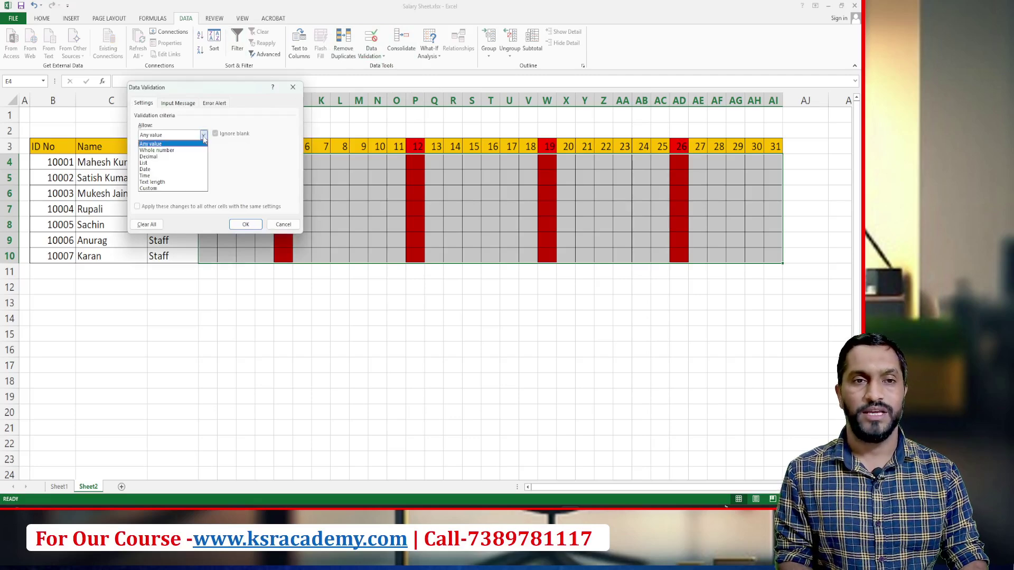
pyautogui.click(152, 164)
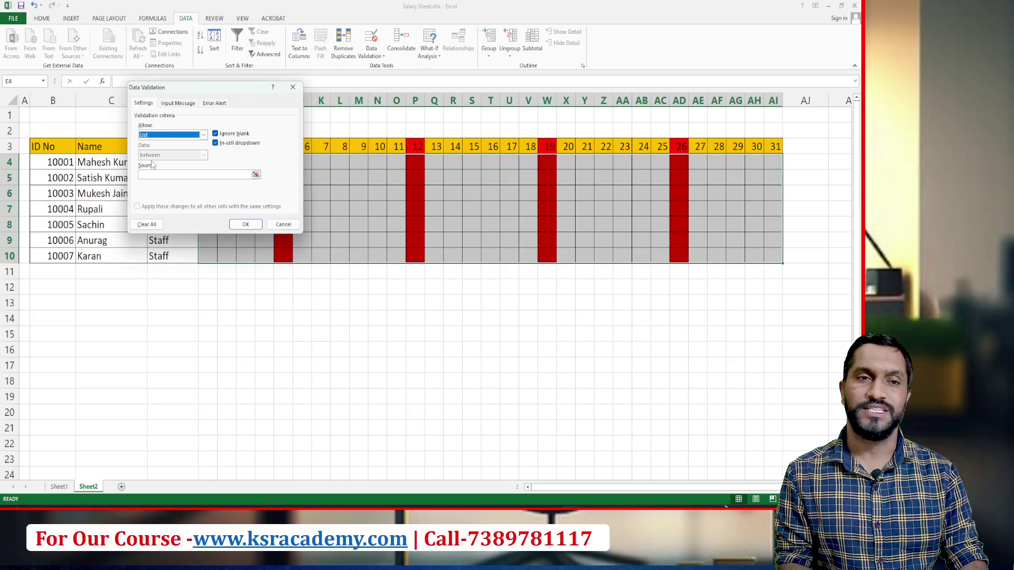
pyautogui.click(152, 174)
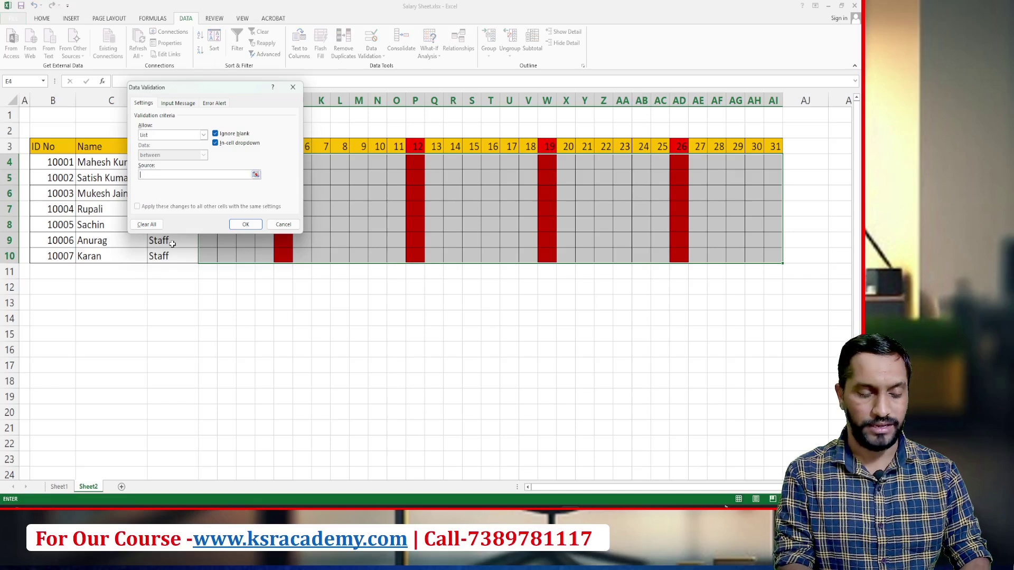
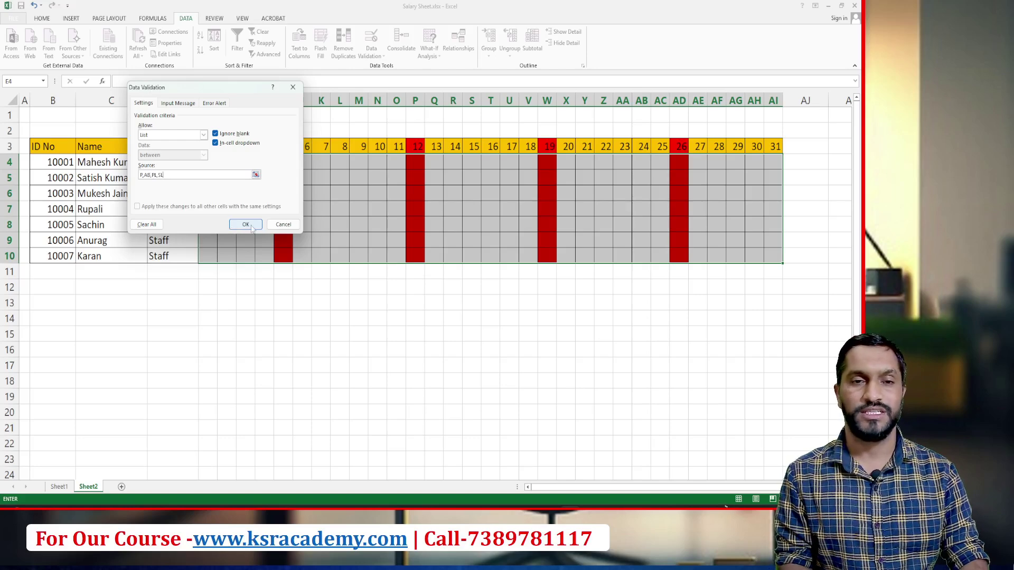
pyautogui.click(246, 224)
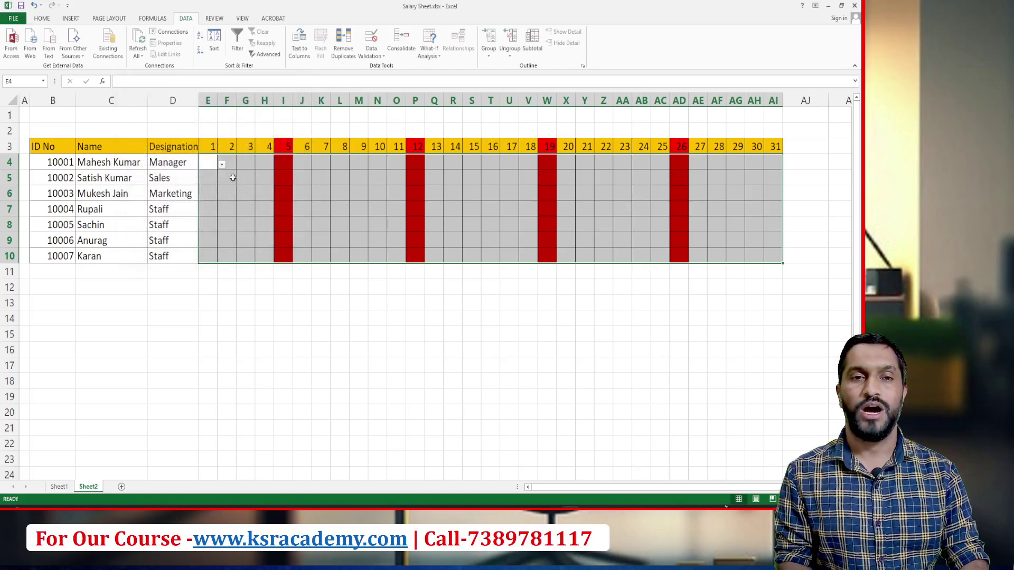
# Choose attendance marks from the validation lists: P in E4, AB in N5 and P in K7.
pyautogui.click(221, 165)
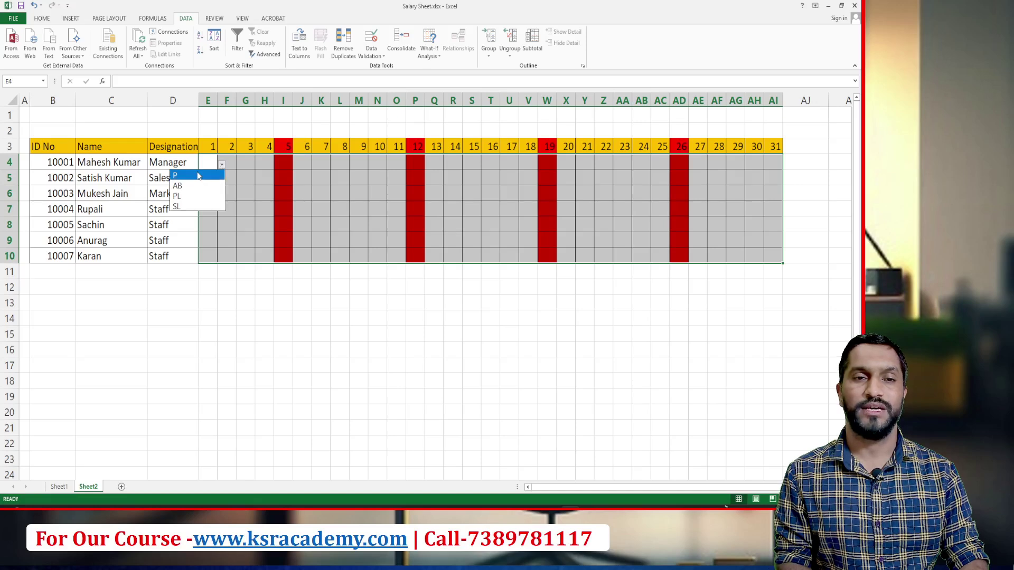
pyautogui.click(198, 176)
pyautogui.click(382, 177)
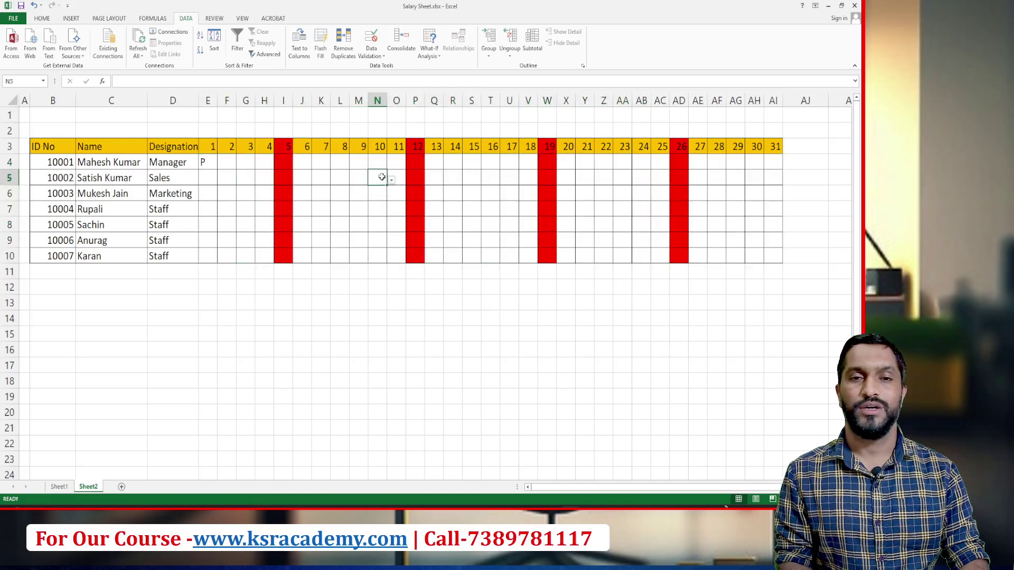
pyautogui.click(391, 180)
pyautogui.click(351, 210)
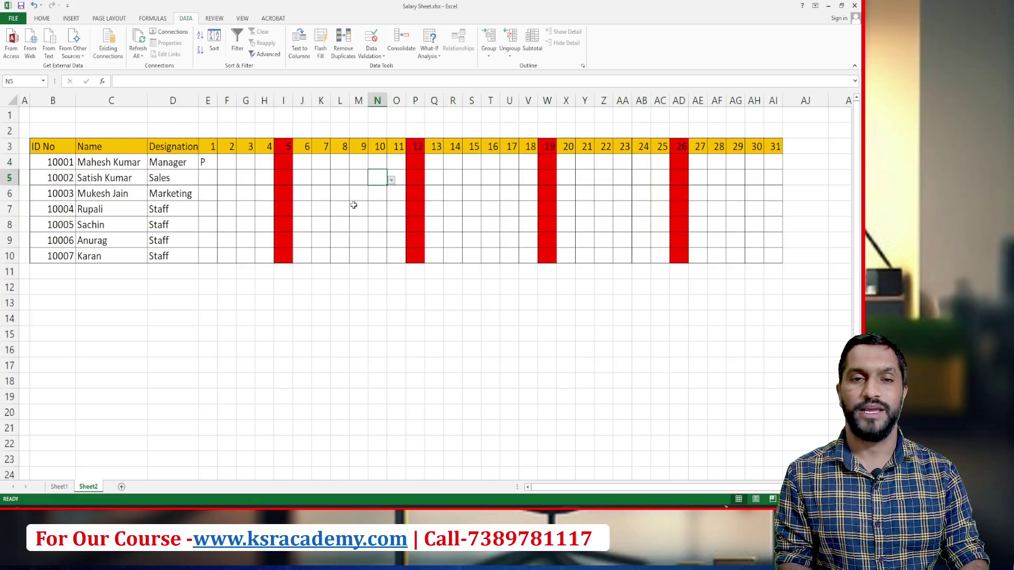
pyautogui.click(324, 211)
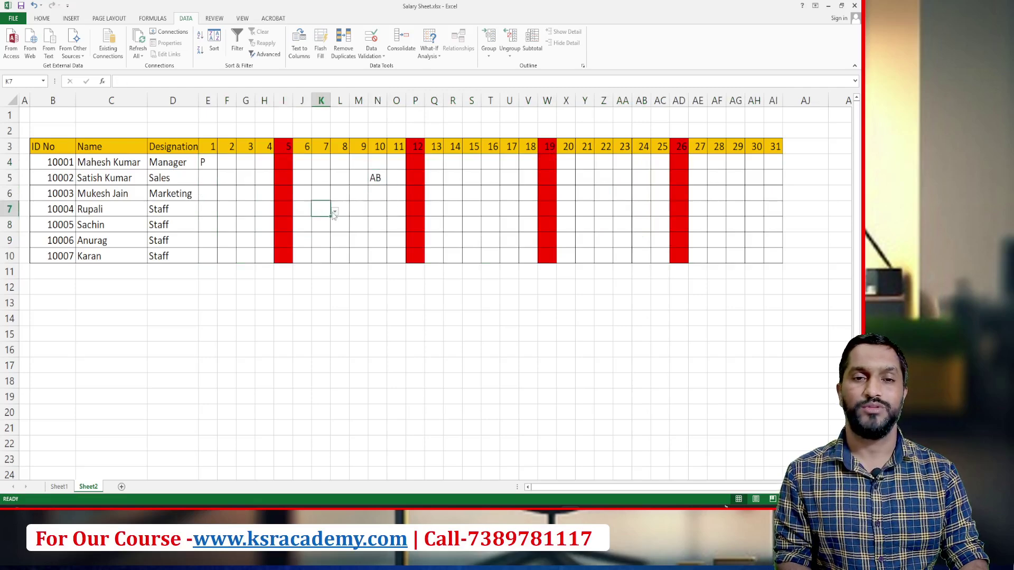
pyautogui.click(334, 211)
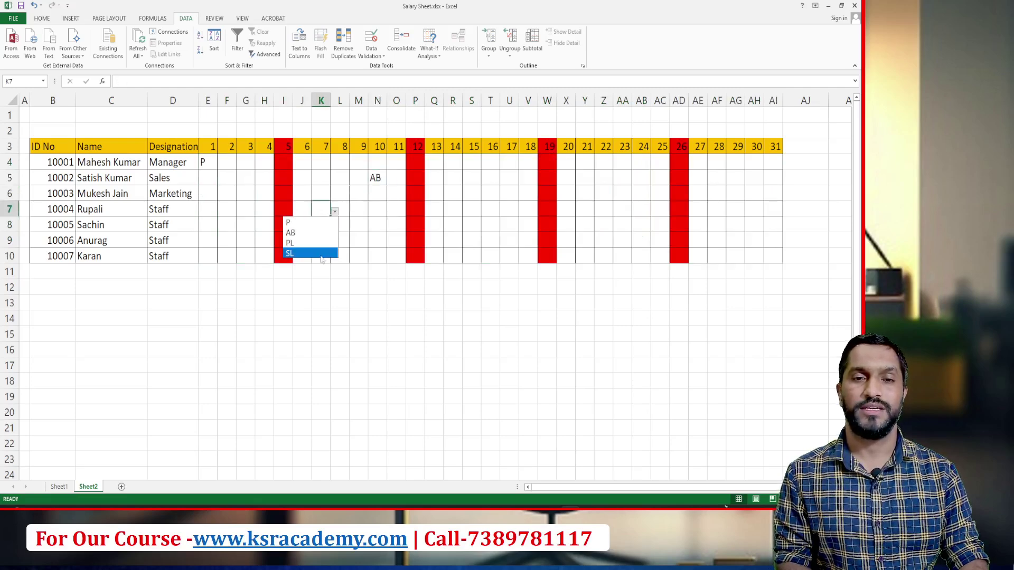
pyautogui.click(298, 225)
pyautogui.click(375, 226)
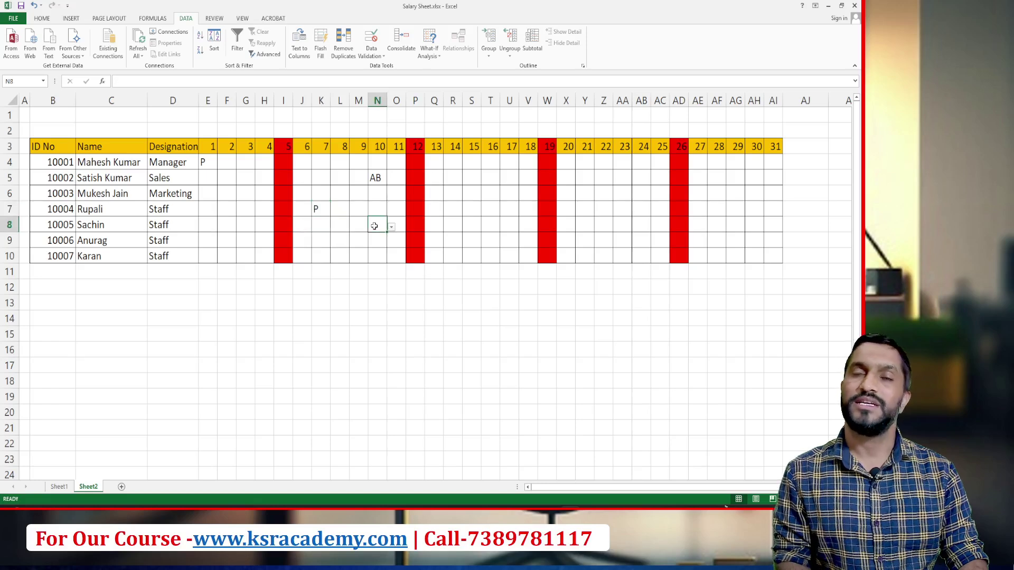
# Try to fill the P mark from E4 rightward across the day grid E4:AI10, and undo the fill.
pyautogui.click(204, 162)
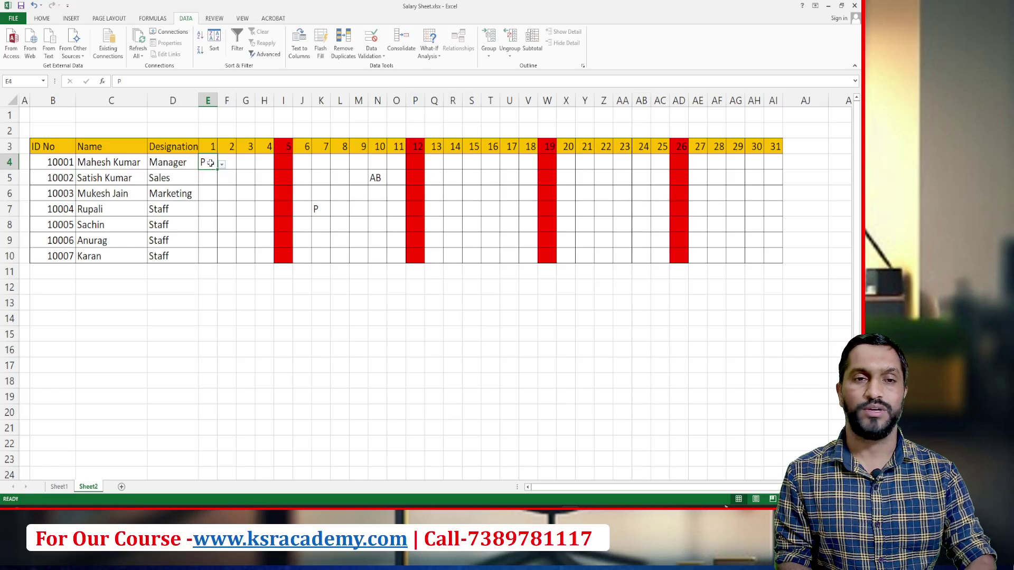
pyautogui.moveTo(210, 163); pyautogui.dragTo(774, 260)
pyautogui.hotkey('ctrl', 'r')
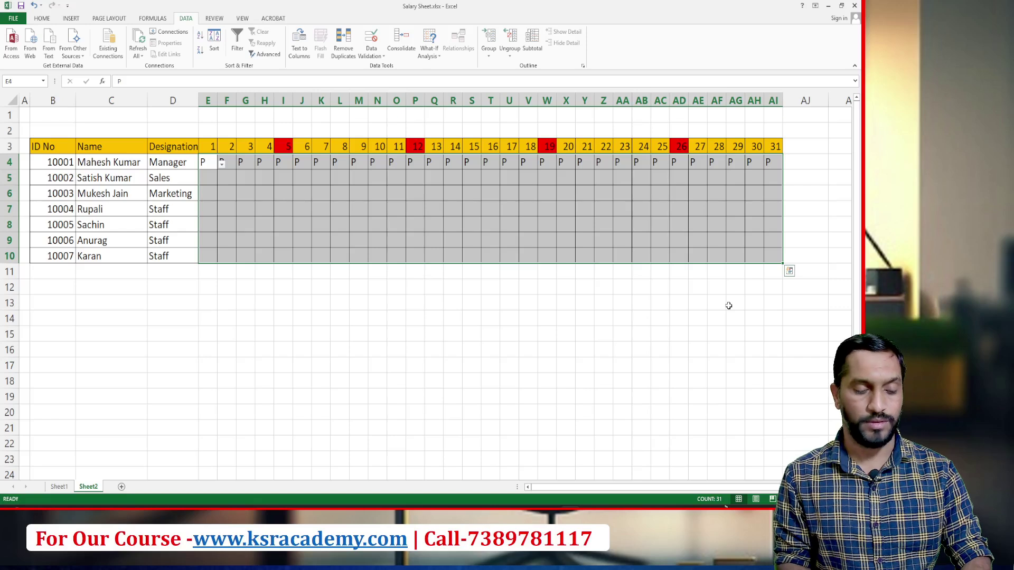
pyautogui.hotkey('ctrl', 'z')
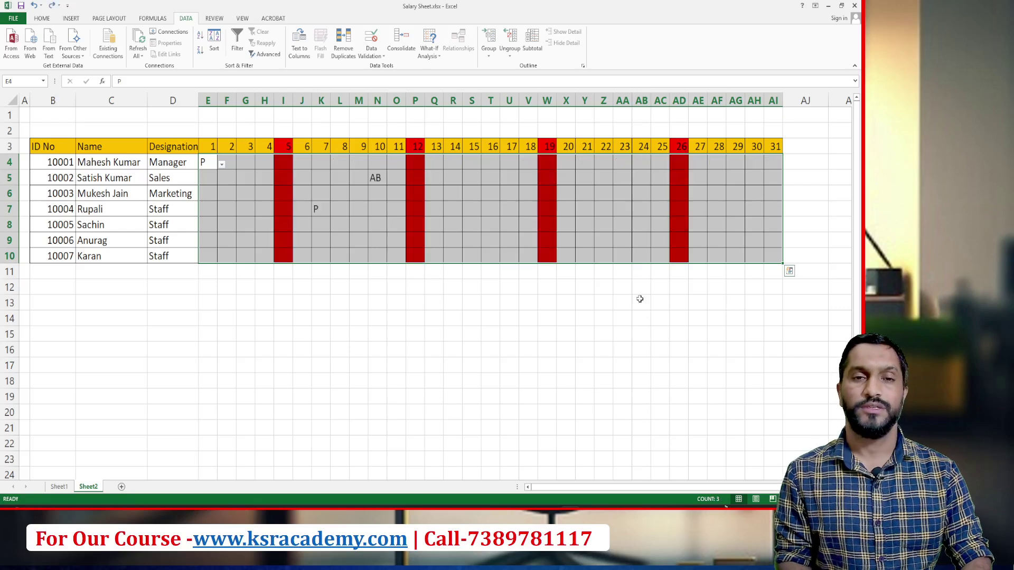
# Copy the P mark from E4 into E4:H10, covering days 1 to 4 for all employees.
pyautogui.click(207, 163)
pyautogui.hotkey('ctrl', 'c')
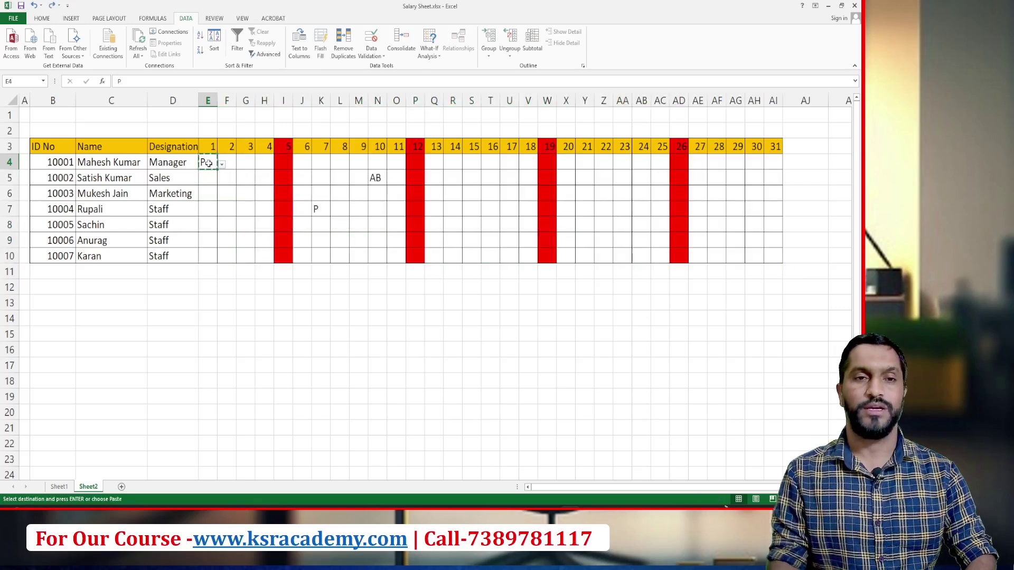
pyautogui.press('Right')
pyautogui.press('Right')
pyautogui.press('Left')
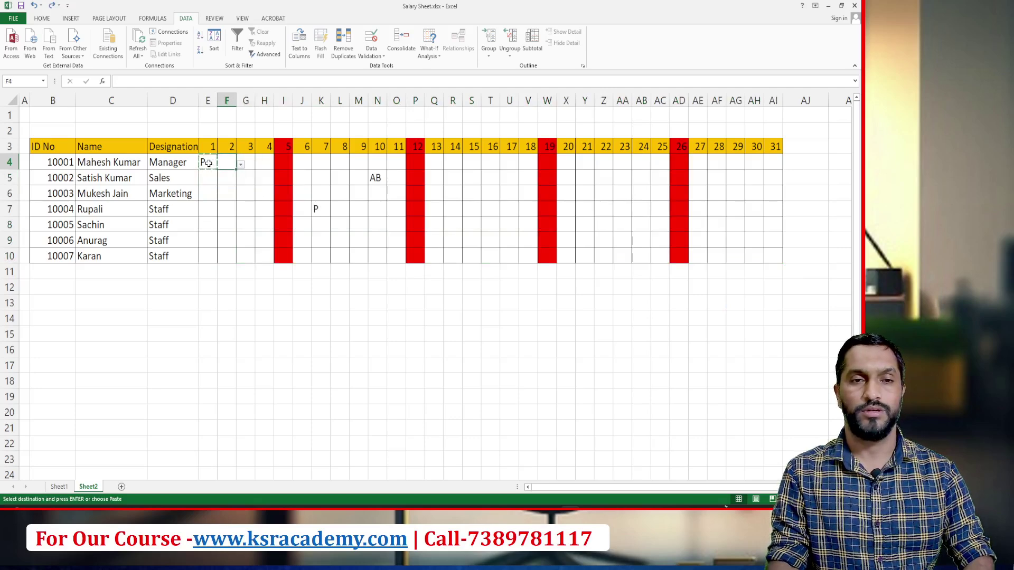
pyautogui.press('Left')
pyautogui.hotkey('shift', 'Right')
pyautogui.hotkey('shift', 'Right')
pyautogui.hotkey('shift', 'Right')
pyautogui.hotkey('shift', 'Down')
pyautogui.hotkey('shift', 'Down')
pyautogui.hotkey('shift', 'Down')
pyautogui.hotkey('shift', 'Down')
pyautogui.hotkey('shift', 'Down')
pyautogui.hotkey('shift', 'Down')
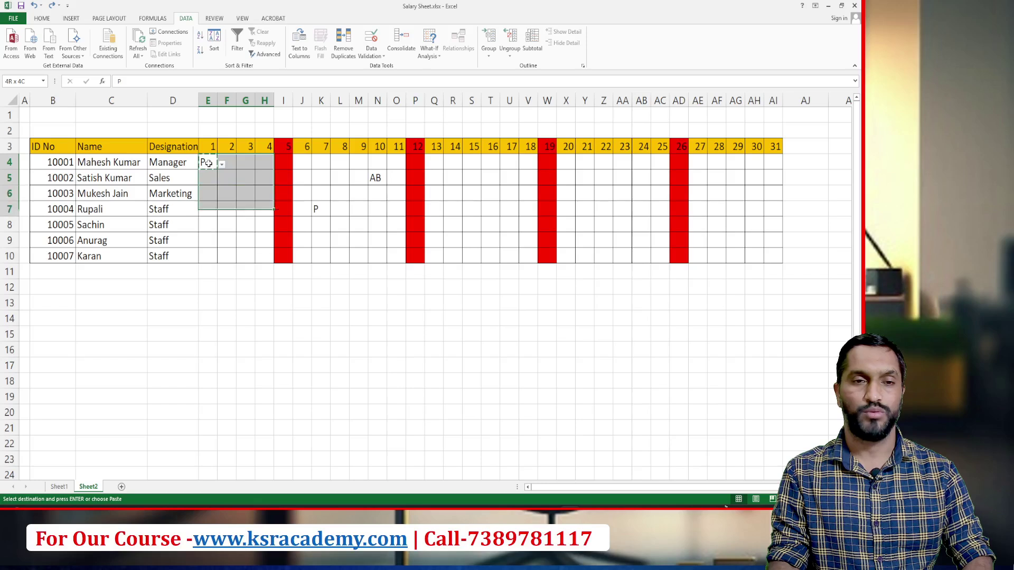
pyautogui.hotkey('ctrl', 'v')
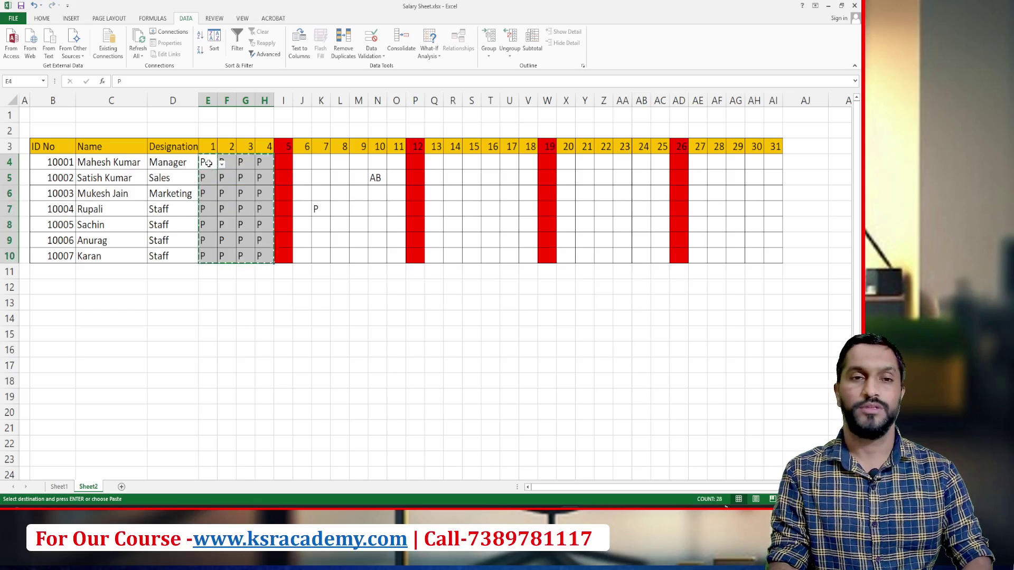
pyautogui.press('Escape')
pyautogui.press('Right')
pyautogui.press('Right')
pyautogui.press('Right')
pyautogui.press('Right')
pyautogui.press('Right')
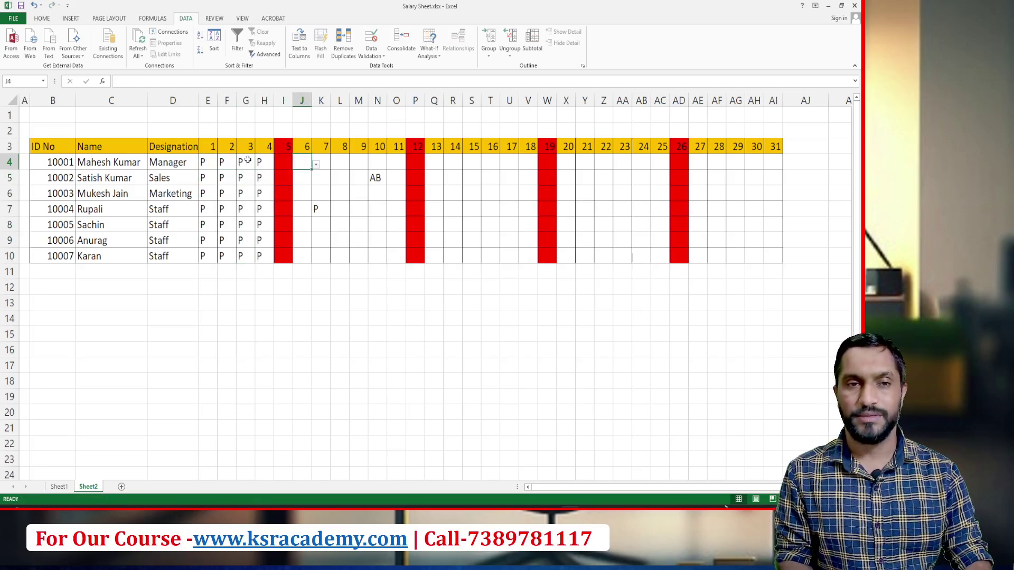
pyautogui.click(201, 162)
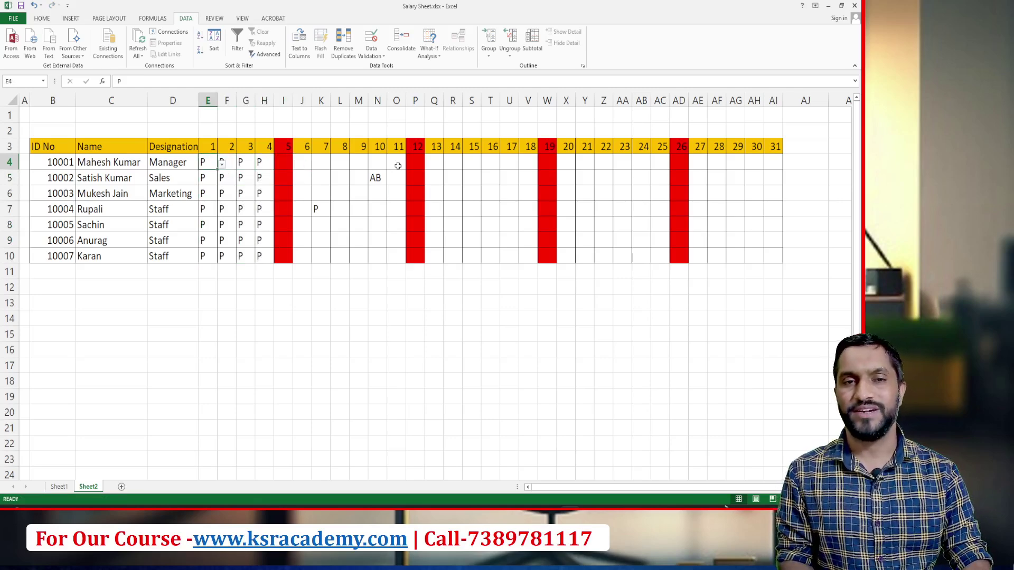
pyautogui.click(230, 160)
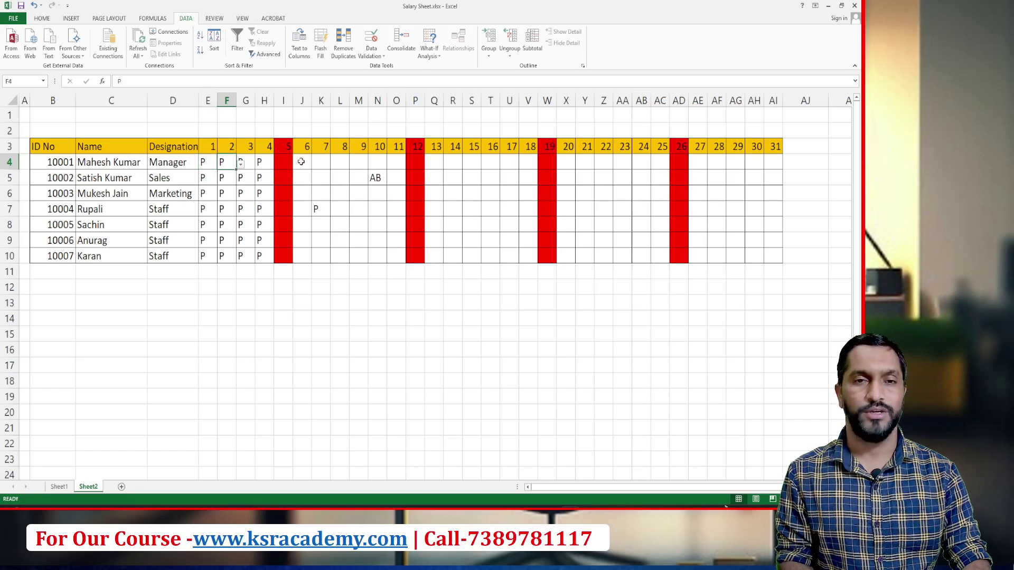
# Copy the P mark from E4 into J4:O10, covering days 6 to 11 for all employees.
pyautogui.click(210, 166)
pyautogui.hotkey('ctrl', 'c')
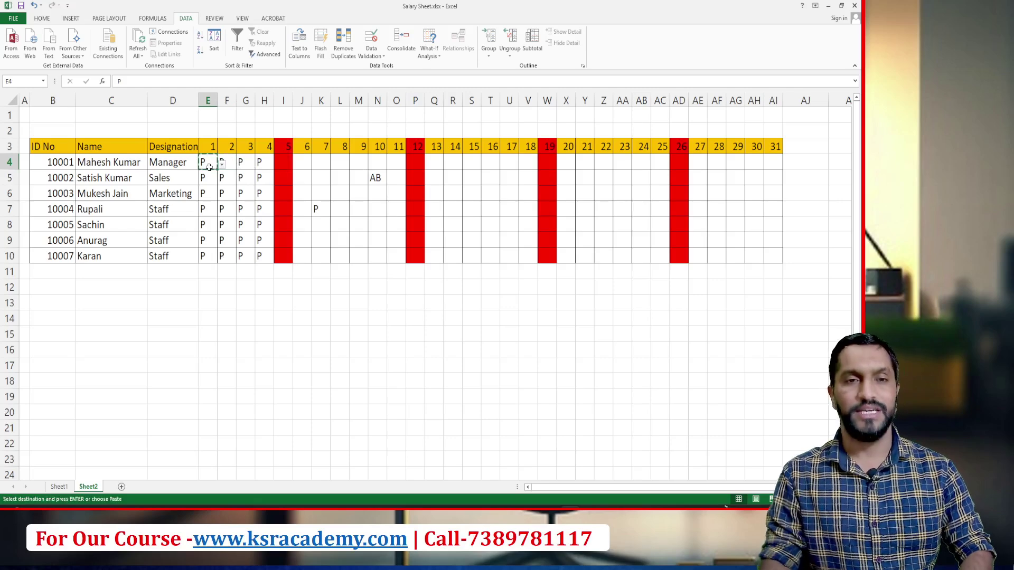
pyautogui.press('Right')
pyautogui.press('Right')
pyautogui.press('Right')
pyautogui.press('Right')
pyautogui.press('Right')
pyautogui.hotkey('shift', 'Right')
pyautogui.hotkey('shift', 'Right')
pyautogui.hotkey('shift', 'Right')
pyautogui.hotkey('shift', 'Right')
pyautogui.hotkey('shift', 'Right')
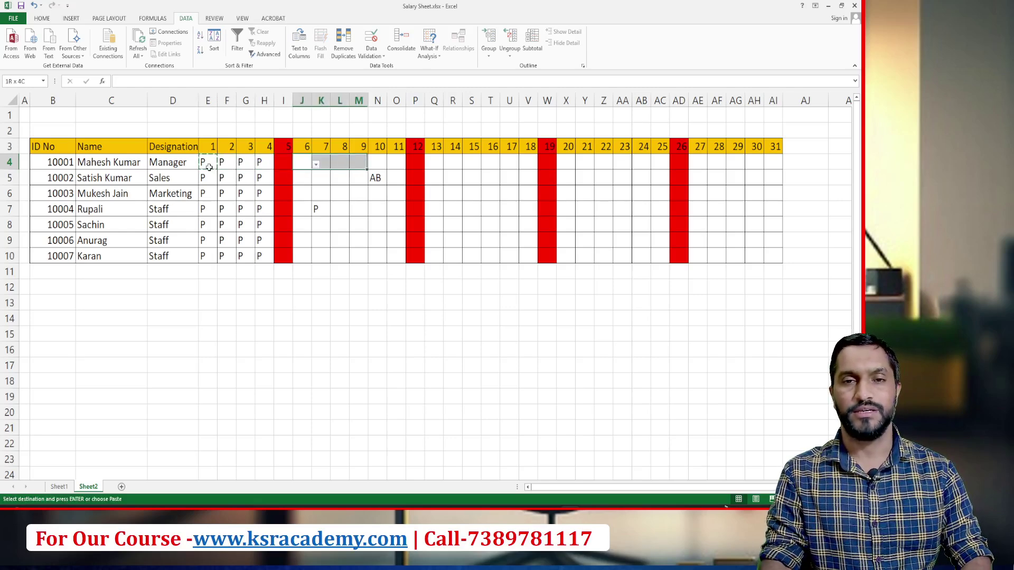
pyautogui.hotkey('shift', 'Down')
pyautogui.hotkey('shift', 'Down')
pyautogui.hotkey('shift', 'Down')
pyautogui.hotkey('shift', 'Down')
pyautogui.hotkey('shift', 'Down')
pyautogui.hotkey('shift', 'Down')
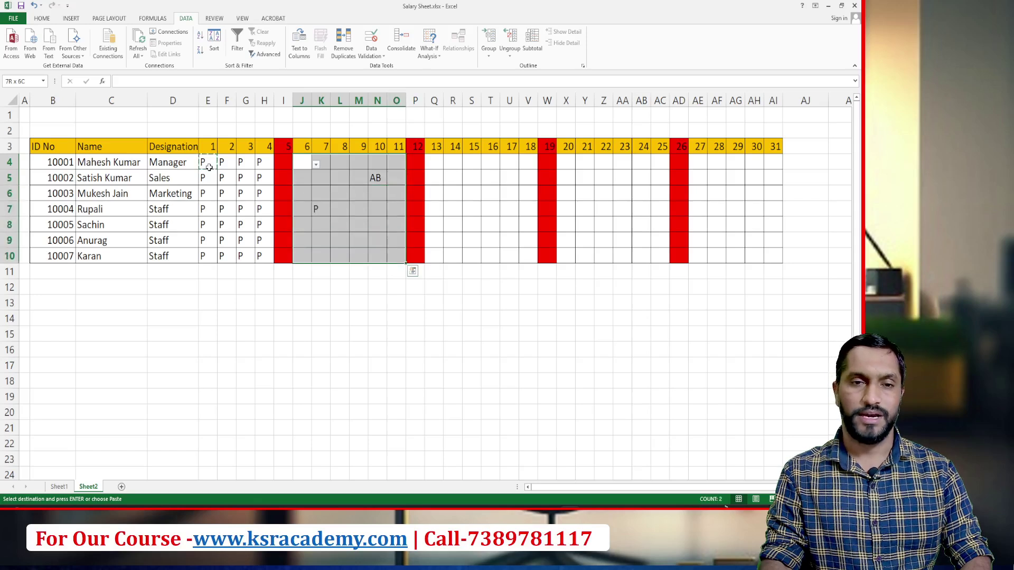
pyautogui.hotkey('ctrl', 'v')
# Copy the P mark from O4 to the employee rows under days 13 to 18, starting at Q4.
pyautogui.press('Right')
pyautogui.press('Right')
pyautogui.press('Right')
pyautogui.press('Right')
pyautogui.press('Right')
pyautogui.press('Right')
pyautogui.press('Right')
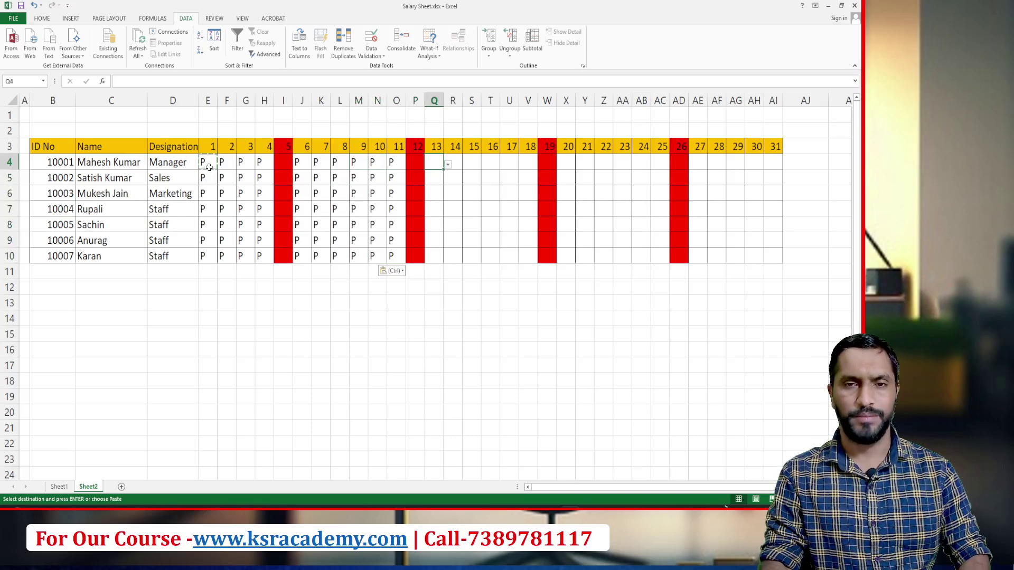
pyautogui.press('Left')
pyautogui.press('Left')
pyautogui.hotkey('ctrl', 'c')
pyautogui.press('Right')
pyautogui.press('Right')
pyautogui.hotkey('shift', 'Right')
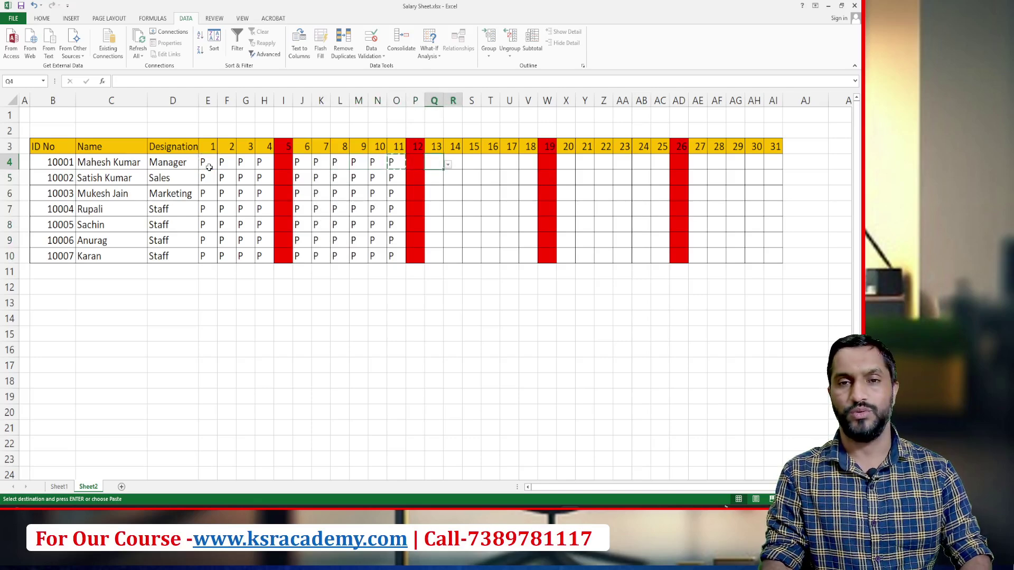
pyautogui.hotkey('shift', 'Right')
pyautogui.hotkey('shift', 'Right')
pyautogui.hotkey('shift', 'Right')
pyautogui.hotkey('shift', 'Right')
pyautogui.hotkey('shift', 'Down')
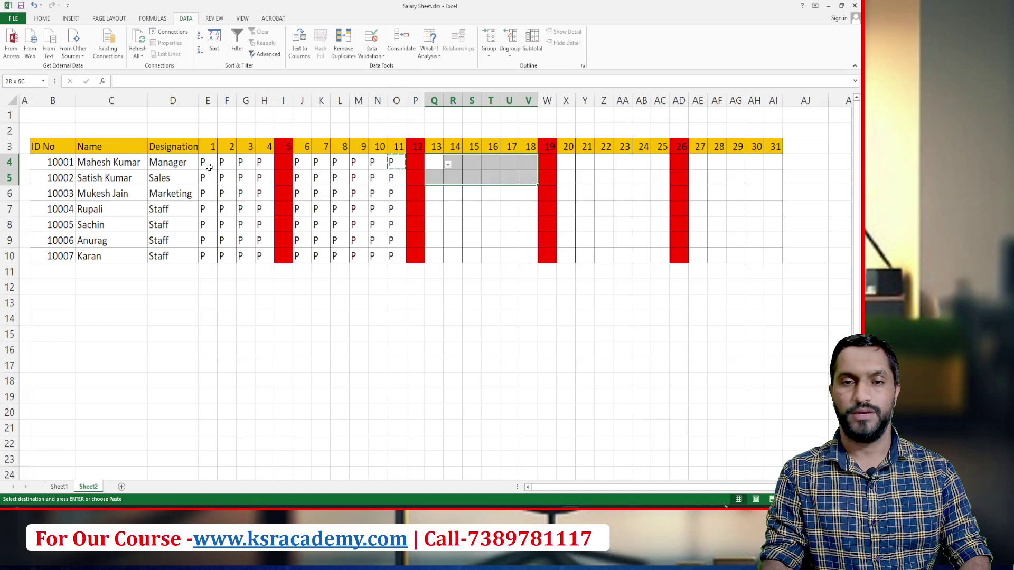
# Paste the copied P attendance mark for every employee across days 13 to 18 (Q4:V10).
pyautogui.hotkey('shift', 'Down')
pyautogui.hotkey('shift', 'Down')
pyautogui.hotkey('shift', 'Down')
pyautogui.hotkey('shift', 'Down')
pyautogui.hotkey('shift', 'Down')
pyautogui.hotkey('shift', 'Down')
pyautogui.hotkey('shift', 'Up')
pyautogui.hotkey('ctrl', 'v')
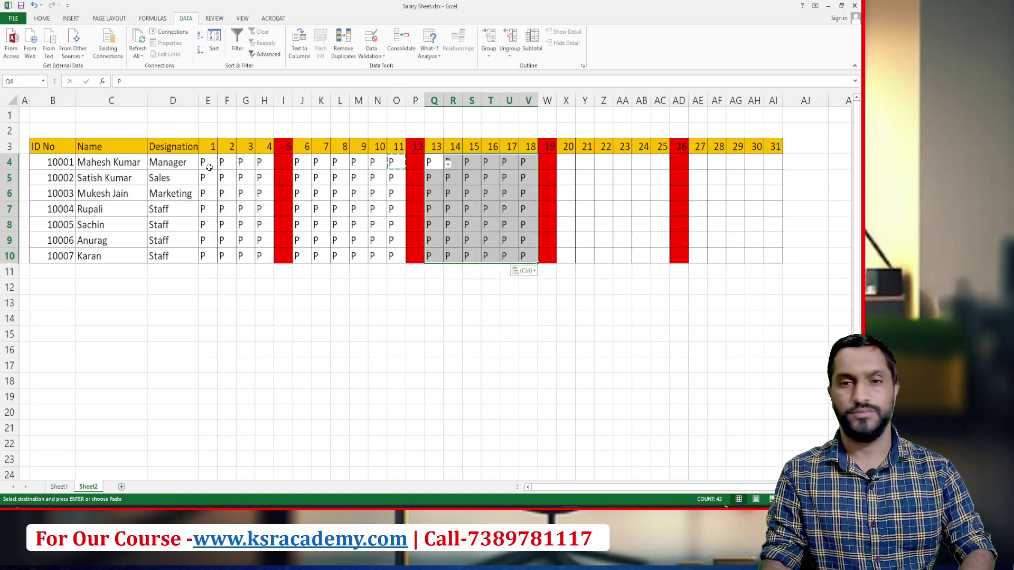
# Copy the P mark from day 18 in V4 and paste it for all employees across days 20 to 25 (X4:AC10).
pyautogui.press('Right')
pyautogui.press('Right')
pyautogui.press('Right')
pyautogui.press('Right')
pyautogui.press('Right')
pyautogui.press('Right')
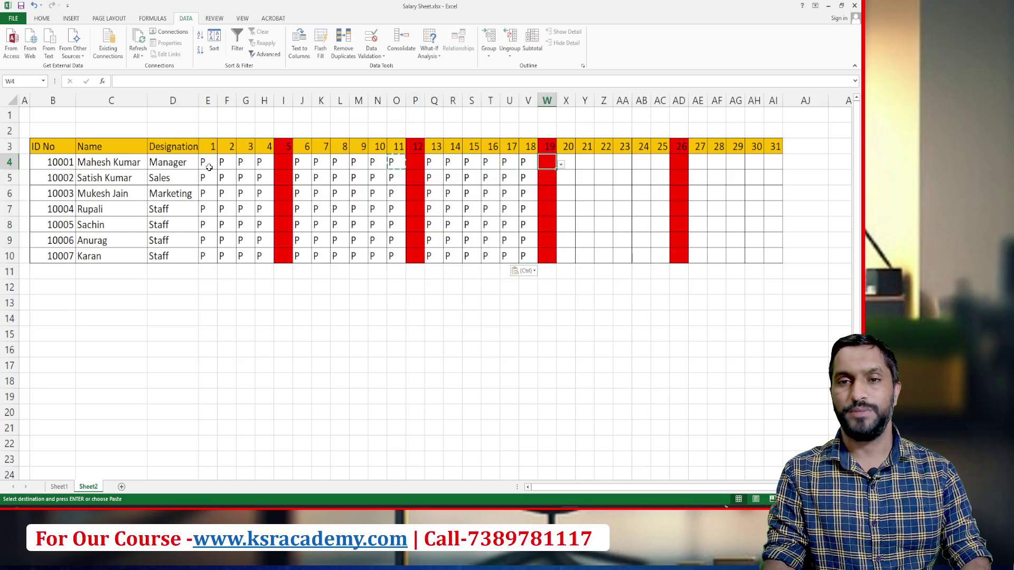
pyautogui.press('Right')
pyautogui.press('Left')
pyautogui.press('Left')
pyautogui.hotkey('ctrl', 'c')
pyautogui.press('Right')
pyautogui.press('Right')
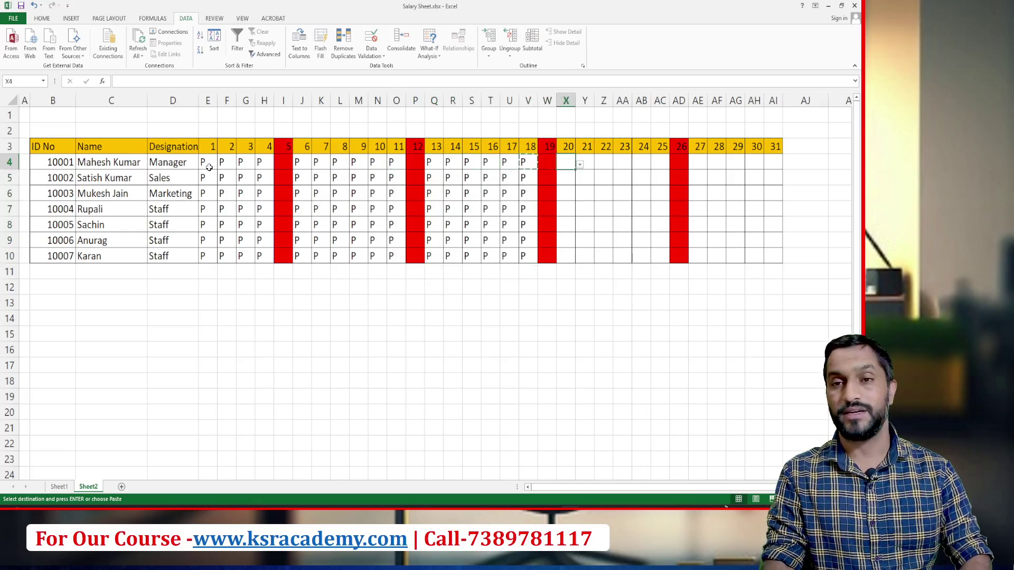
pyautogui.hotkey('shift', 'Right')
pyautogui.hotkey('shift', 'Right')
pyautogui.hotkey('shift', 'Right')
pyautogui.hotkey('shift', 'Right')
pyautogui.hotkey('shift', 'Right')
pyautogui.hotkey('shift', 'Down')
pyautogui.hotkey('shift', 'Down')
pyautogui.hotkey('shift', 'Down')
pyautogui.hotkey('shift', 'Down')
pyautogui.hotkey('shift', 'Down')
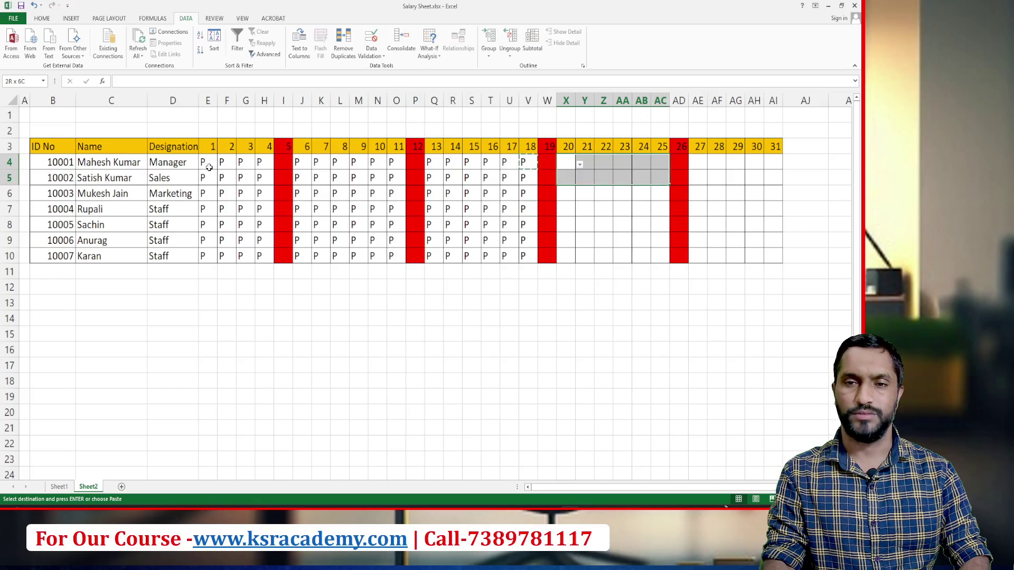
pyautogui.hotkey('shift', 'Down')
pyautogui.hotkey('ctrl', 'v')
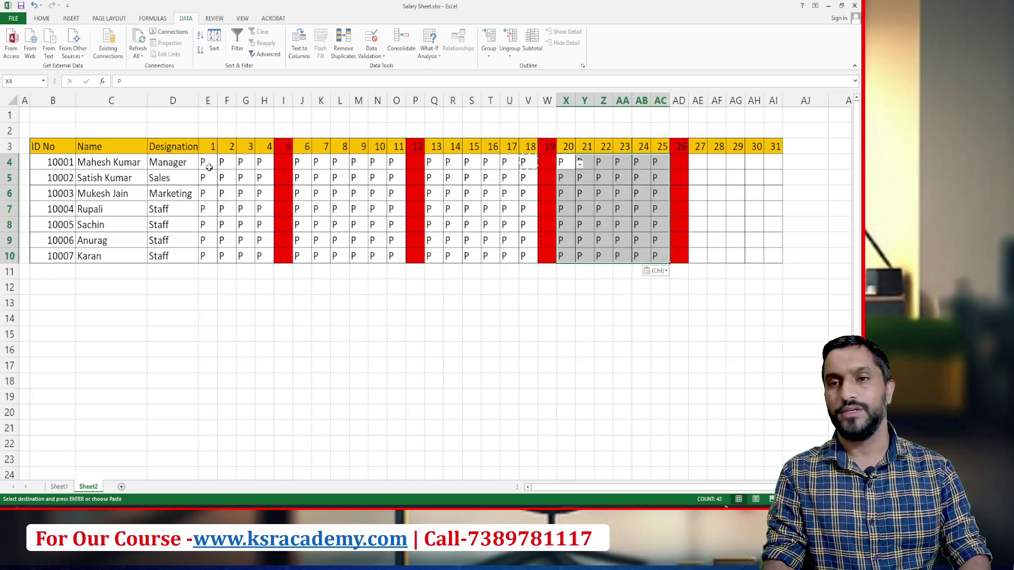
# Copy the P mark from day 25 in AC4 and paste it for all employees across days 27 to 31 (AE4:AI10).
pyautogui.press('Right')
pyautogui.press('Right')
pyautogui.press('Right')
pyautogui.press('Right')
pyautogui.press('Escape')
pyautogui.press('Right')
pyautogui.press('Right')
pyautogui.press('Left')
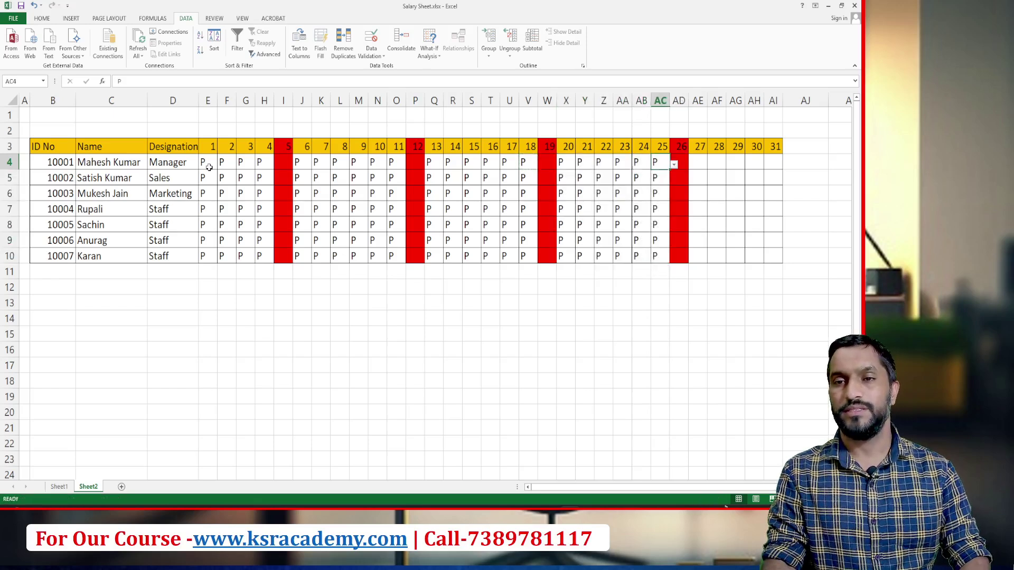
pyautogui.hotkey('ctrl', 'c')
pyautogui.press('Right')
pyautogui.press('Right')
pyautogui.hotkey('shift', 'Right')
pyautogui.hotkey('shift', 'Right')
pyautogui.hotkey('shift', 'Right')
pyautogui.hotkey('shift', 'Right')
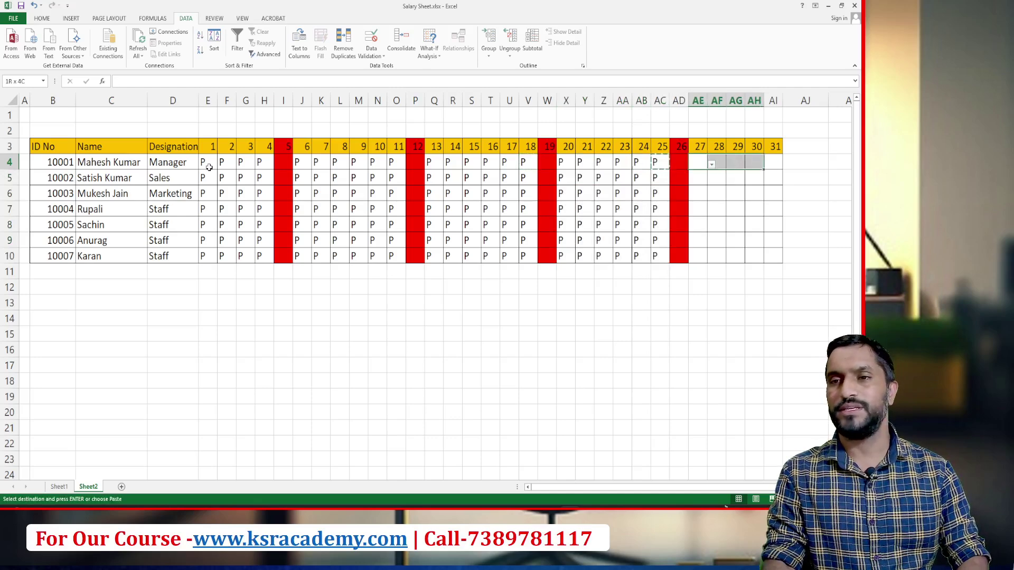
pyautogui.hotkey('shift', 'Down')
pyautogui.hotkey('shift', 'Down')
pyautogui.hotkey('shift', 'Down')
pyautogui.hotkey('shift', 'Down')
pyautogui.hotkey('shift', 'Down')
pyautogui.hotkey('shift', 'Down')
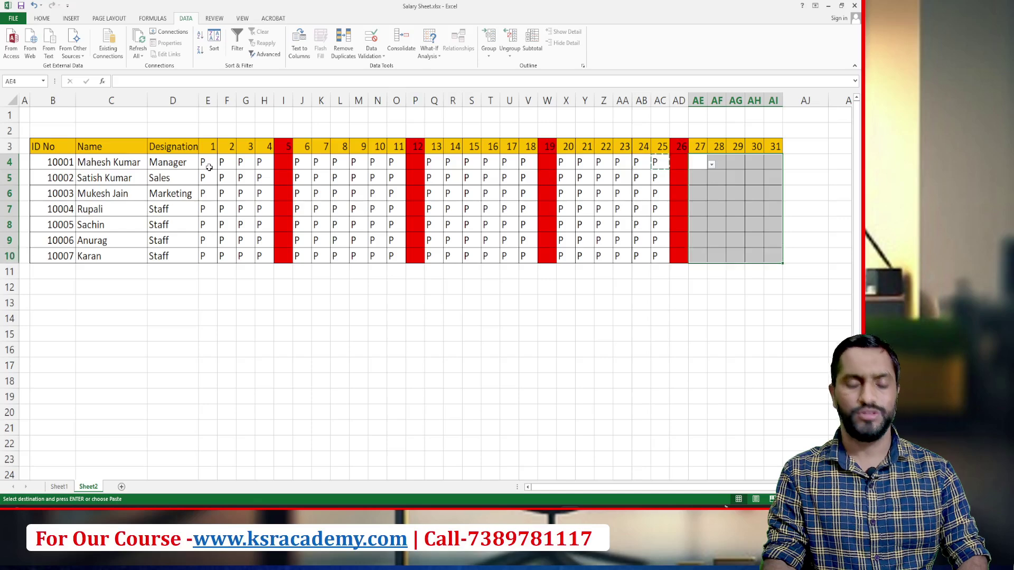
pyautogui.hotkey('ctrl', 'v')
pyautogui.press('Left')
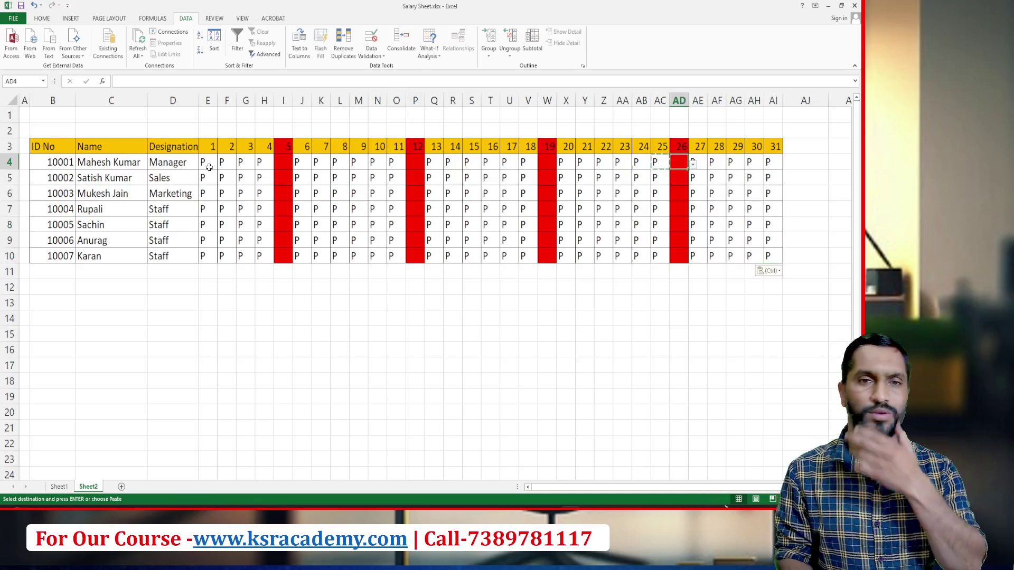
# Change the attendance to AB for day 2 in row 6 (F6) and day 9 in row 7 (M7).
pyautogui.click(225, 199)
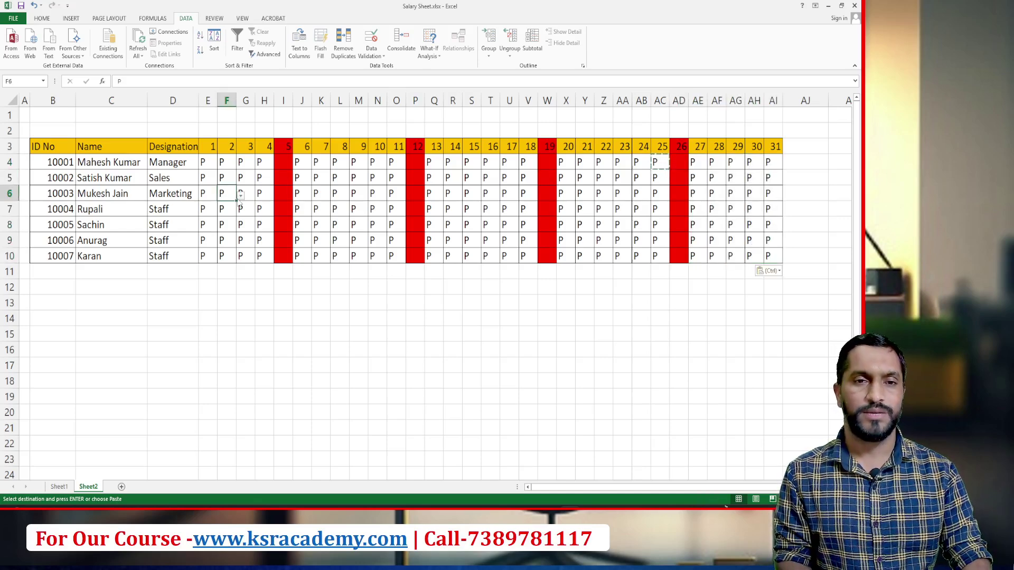
pyautogui.click(240, 195)
pyautogui.click(197, 217)
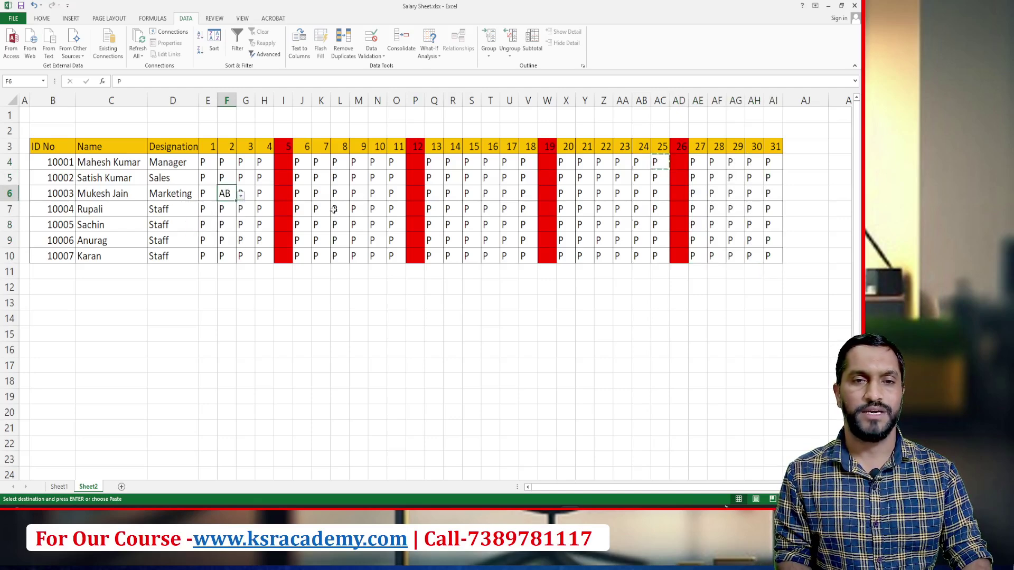
pyautogui.click(365, 212)
pyautogui.click(373, 212)
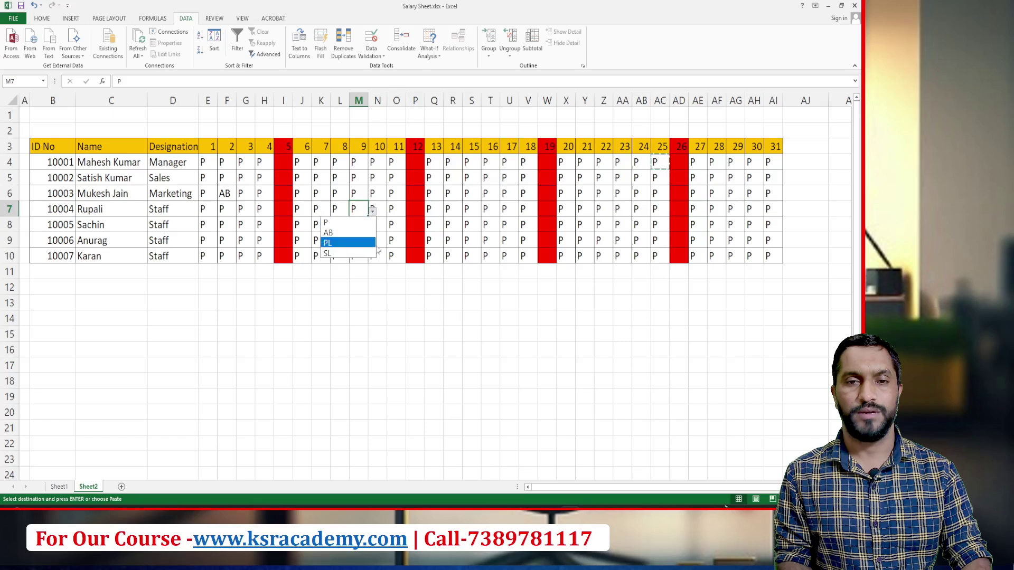
pyautogui.click(341, 231)
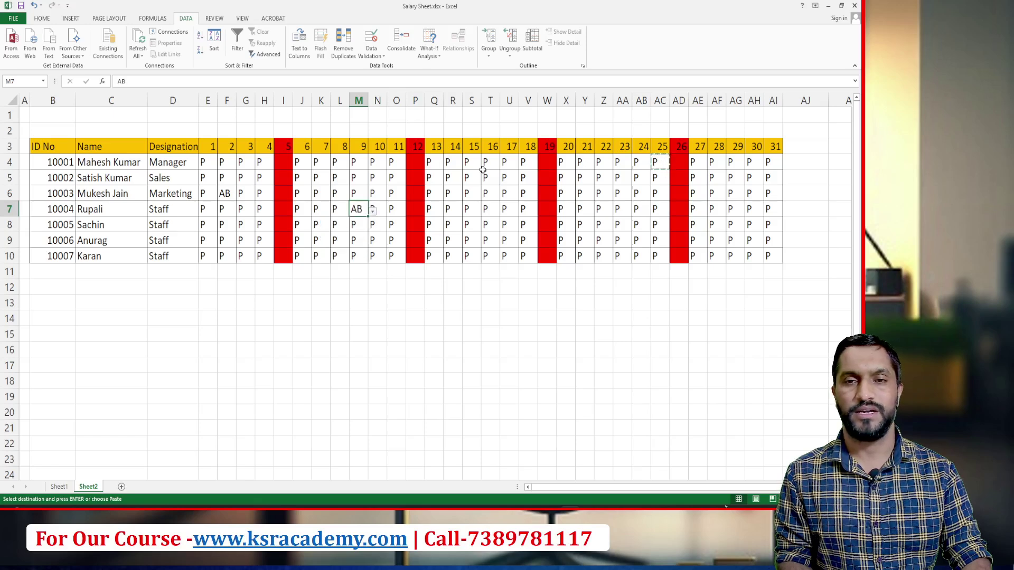
# Change the attendance to AB for day 15 in row 5 (S5) and day 22 in row 6 (Z6).
pyautogui.click(467, 176)
pyautogui.click(486, 181)
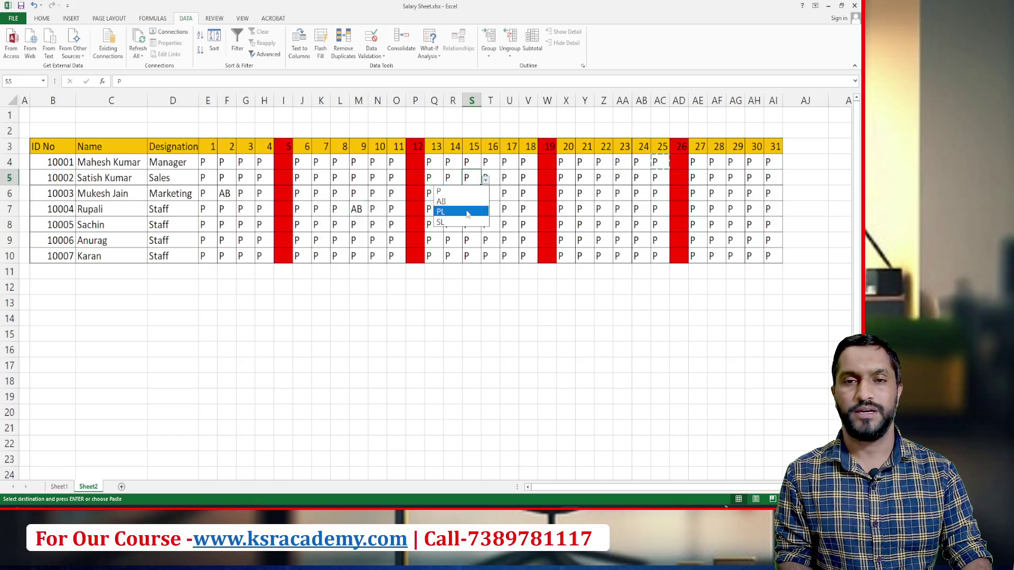
pyautogui.click(450, 202)
pyautogui.click(603, 196)
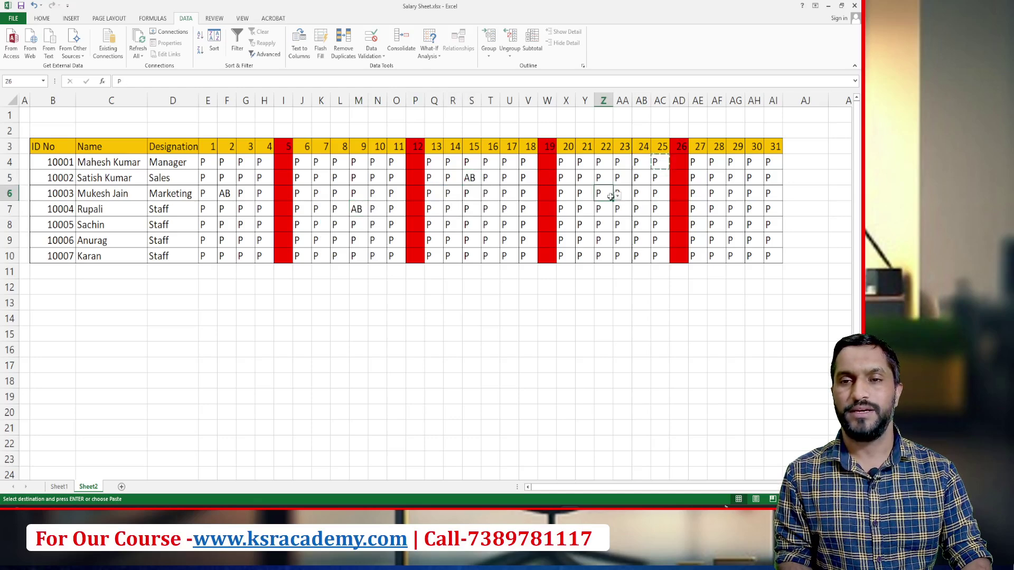
pyautogui.click(617, 196)
pyautogui.click(573, 218)
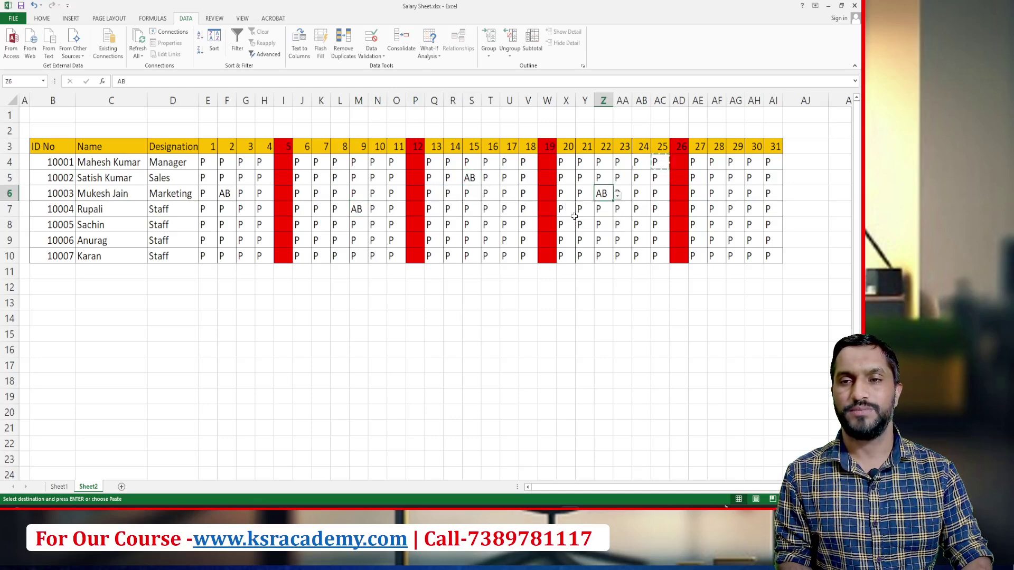
pyautogui.press('Escape')
# Change the attendance to AB for day 27 in row 5 (AE5) and day 28 in row 10 (AF10).
pyautogui.click(705, 183)
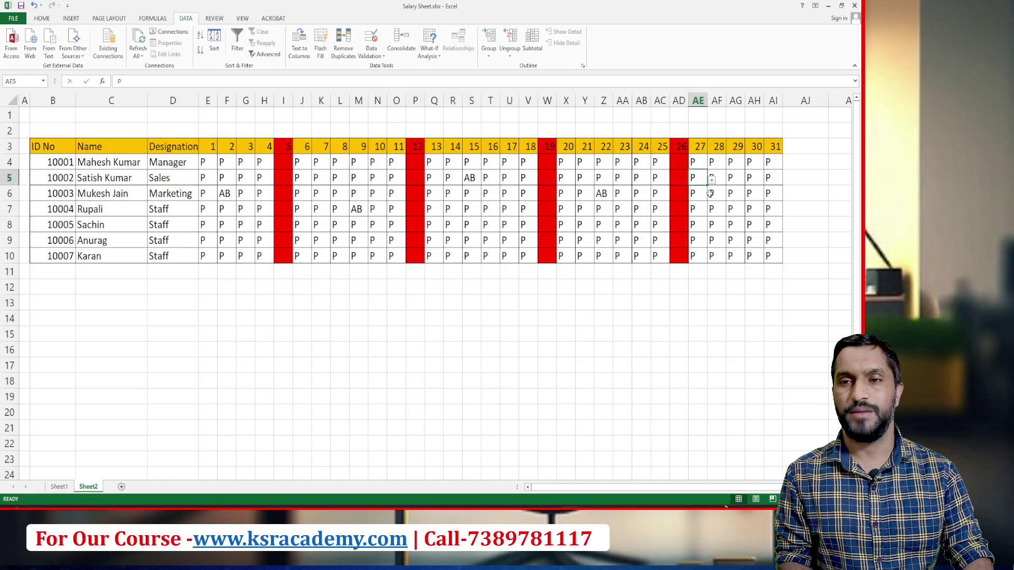
pyautogui.click(712, 180)
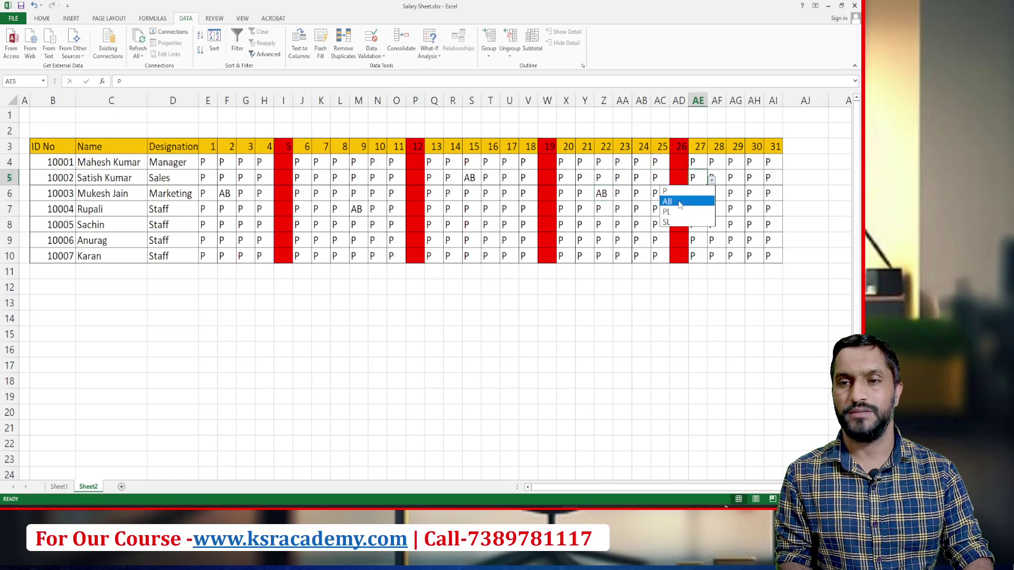
pyautogui.click(686, 202)
pyautogui.click(713, 256)
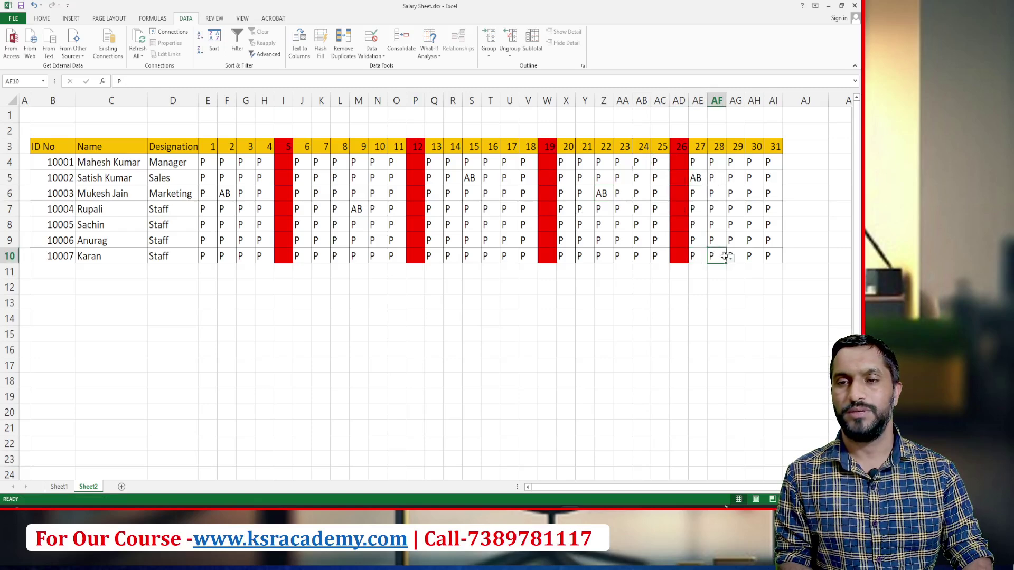
pyautogui.click(731, 258)
pyautogui.click(705, 281)
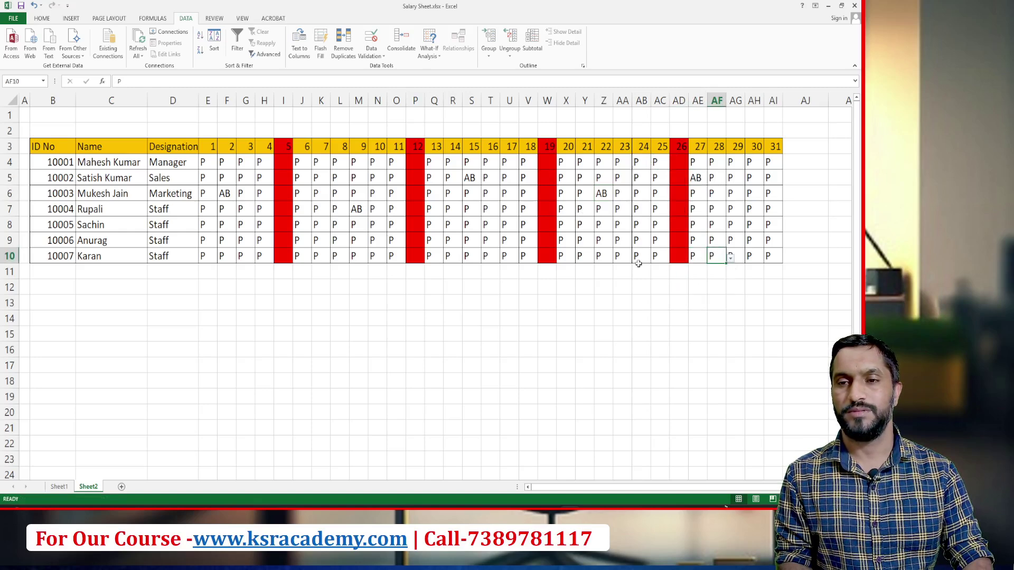
# Change the attendance to AB for day 15 in row 8 (S8).
pyautogui.click(478, 225)
pyautogui.click(485, 226)
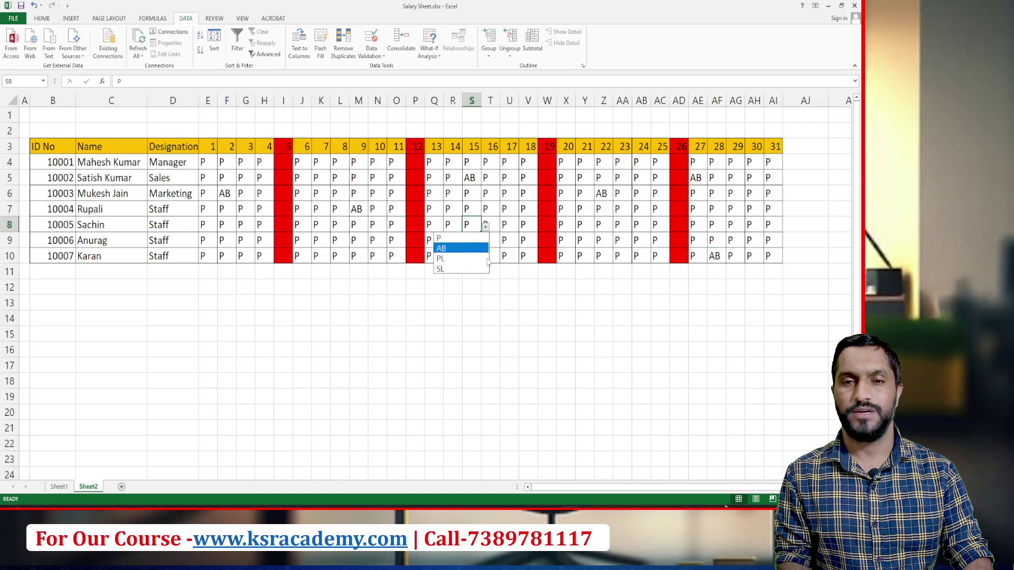
pyautogui.click(460, 248)
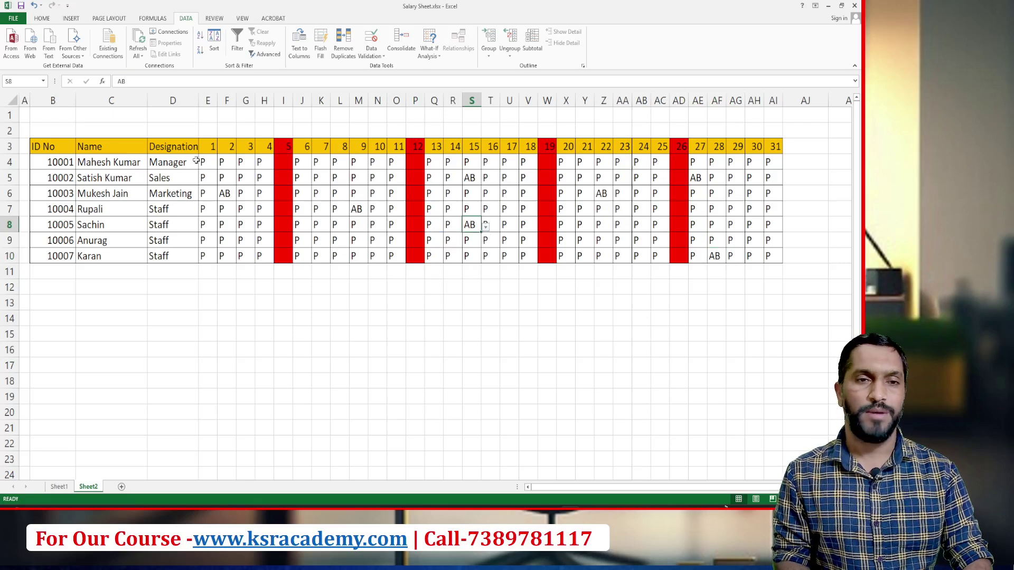
# Add an Equal To conditional formatting rule on E4:AI10 that shows P with Green Fill with Dark Green Text.
pyautogui.moveTo(203, 161); pyautogui.dragTo(788, 269)
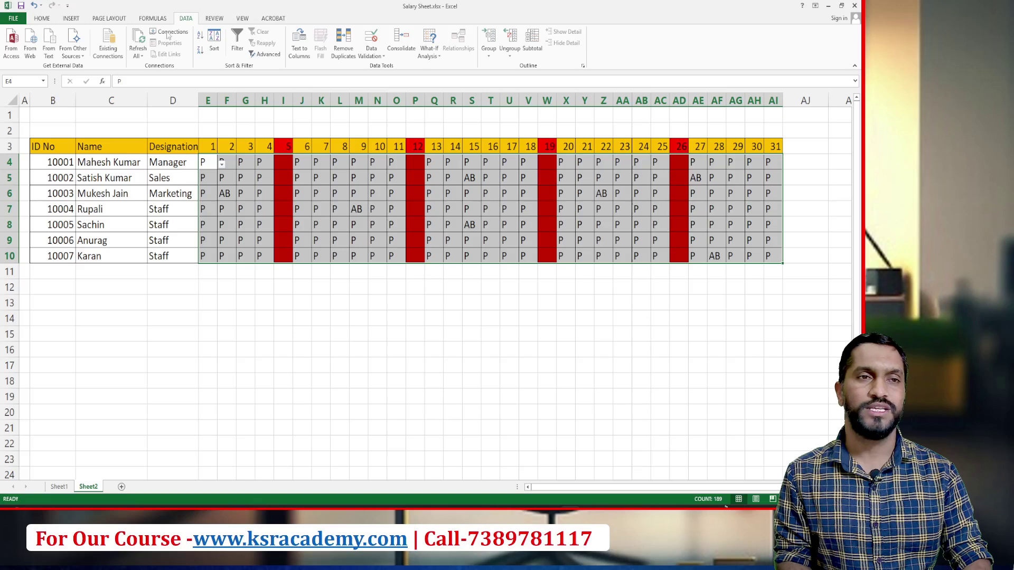
pyautogui.click(37, 19)
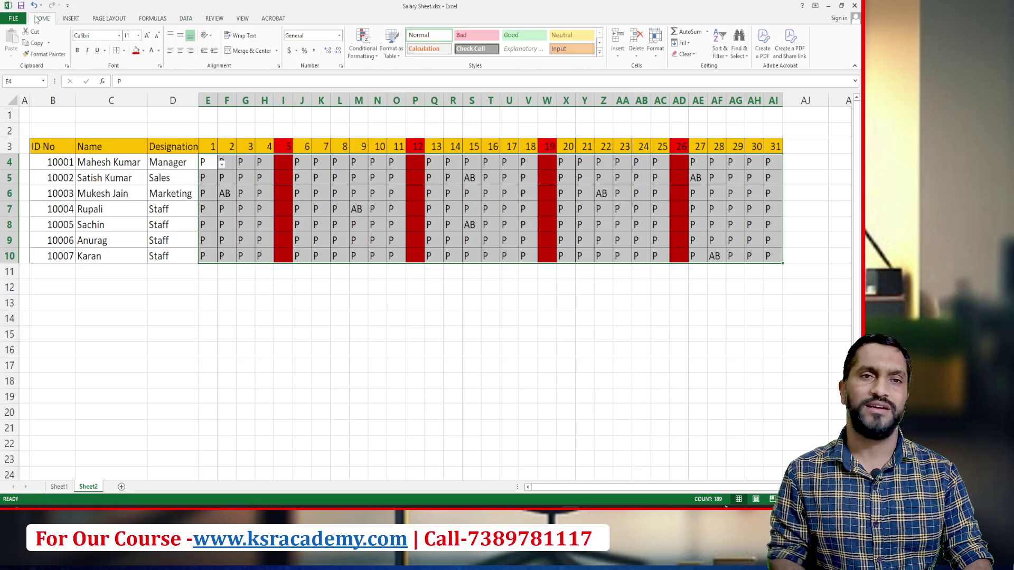
pyautogui.click(373, 56)
pyautogui.moveTo(389, 74)
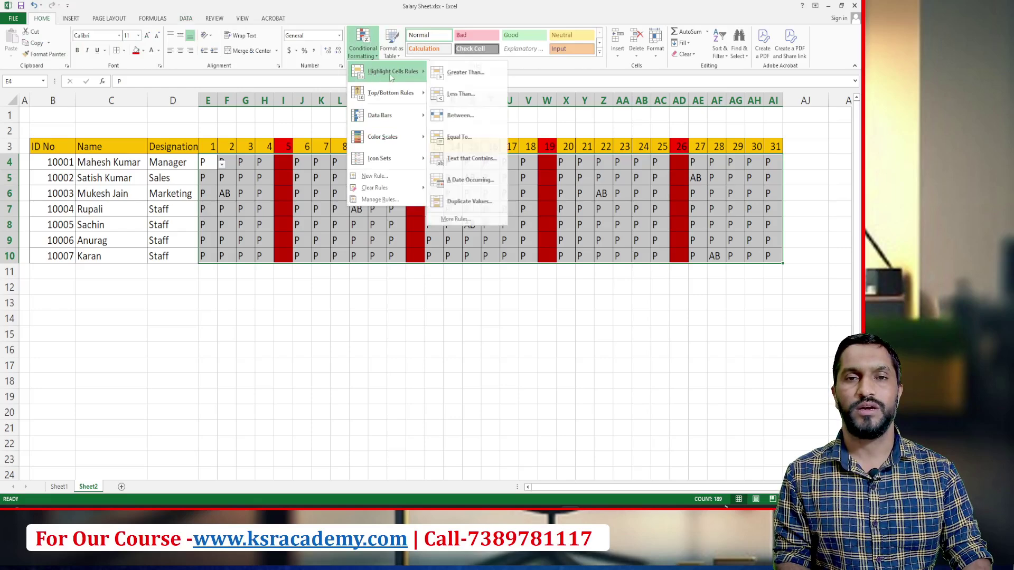
pyautogui.click(464, 136)
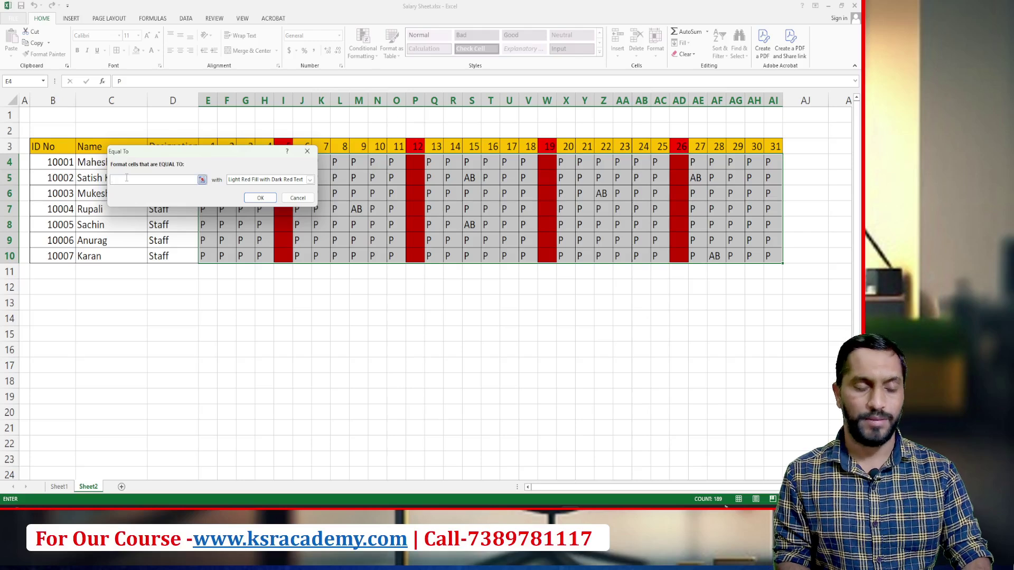
pyautogui.write('P')
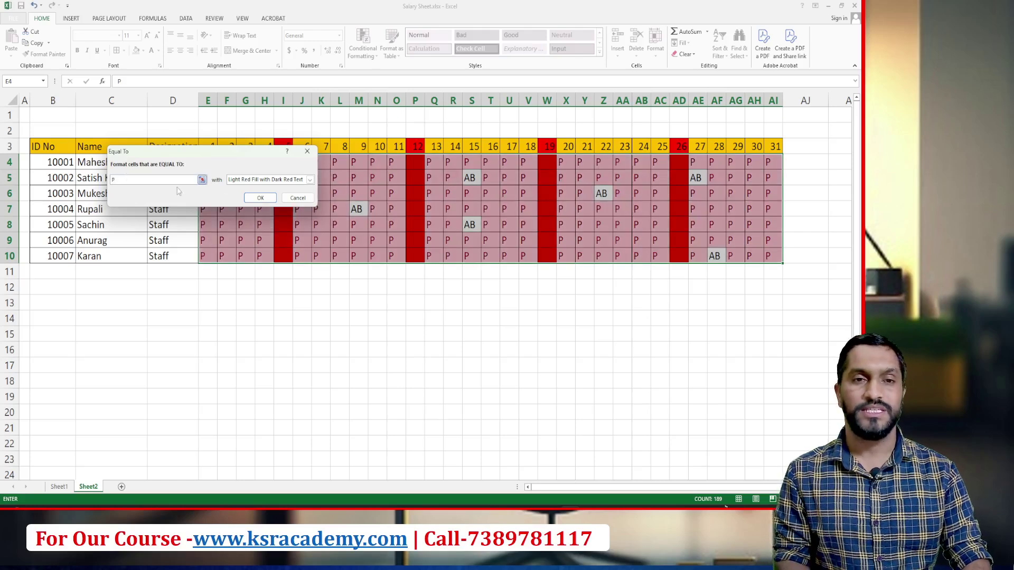
pyautogui.click(271, 180)
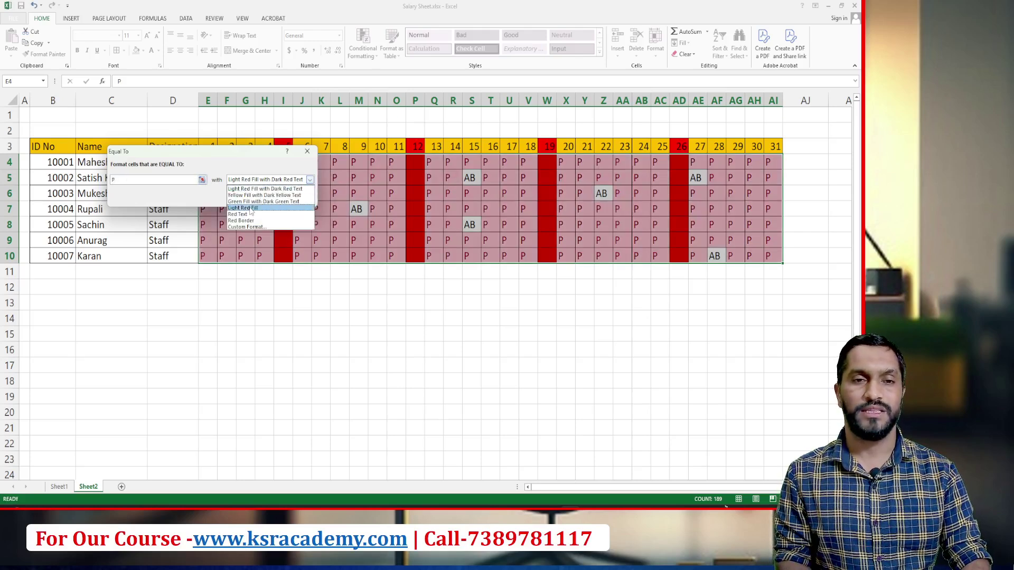
pyautogui.click(250, 202)
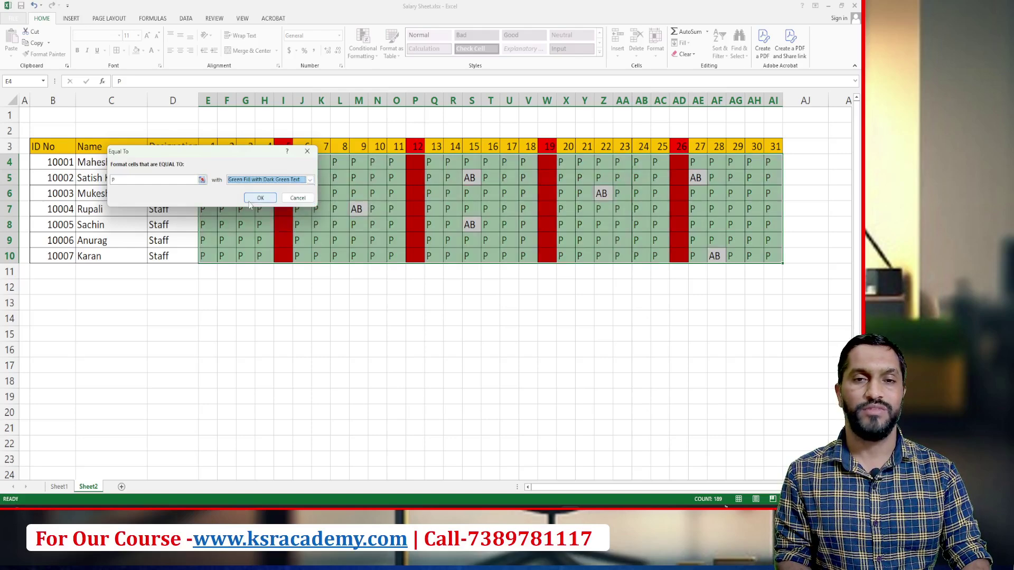
pyautogui.click(261, 204)
pyautogui.click(307, 307)
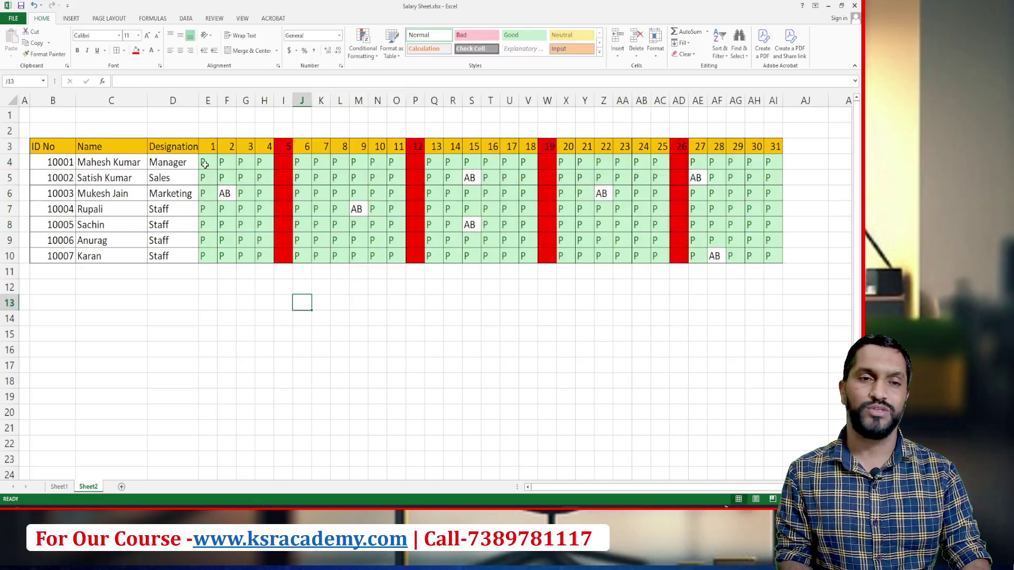
# Add an Equal To conditional formatting rule on E4:AI10 that shows AB with Yellow Fill with Dark Yellow Text.
pyautogui.moveTo(203, 163); pyautogui.dragTo(788, 267)
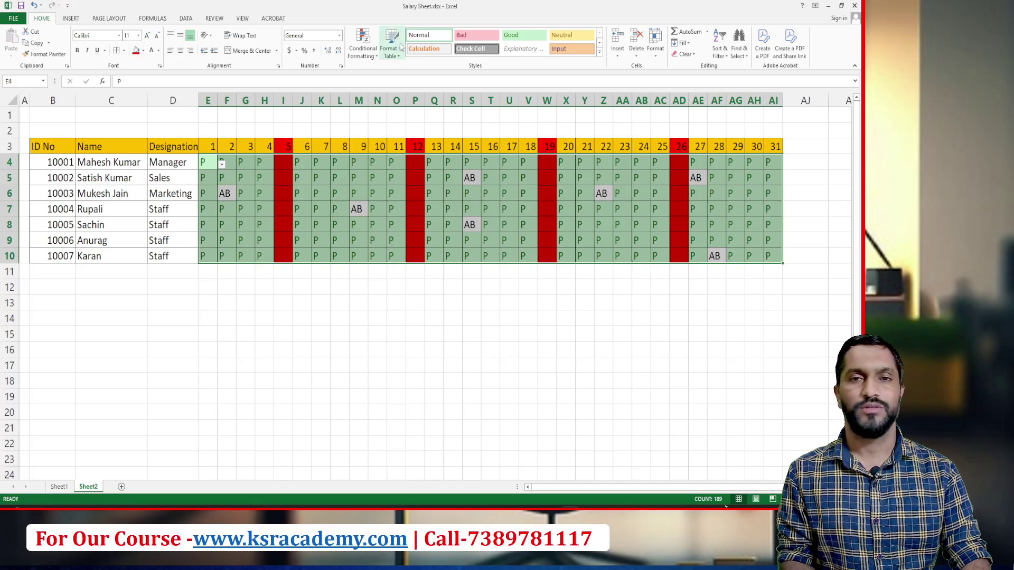
pyautogui.click(363, 45)
pyautogui.moveTo(410, 72)
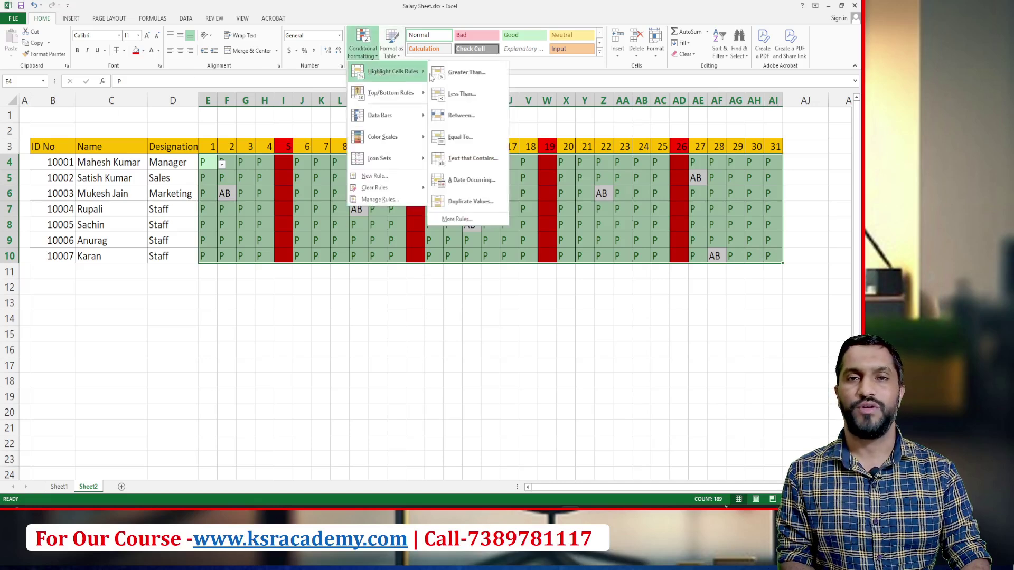
pyautogui.click(470, 140)
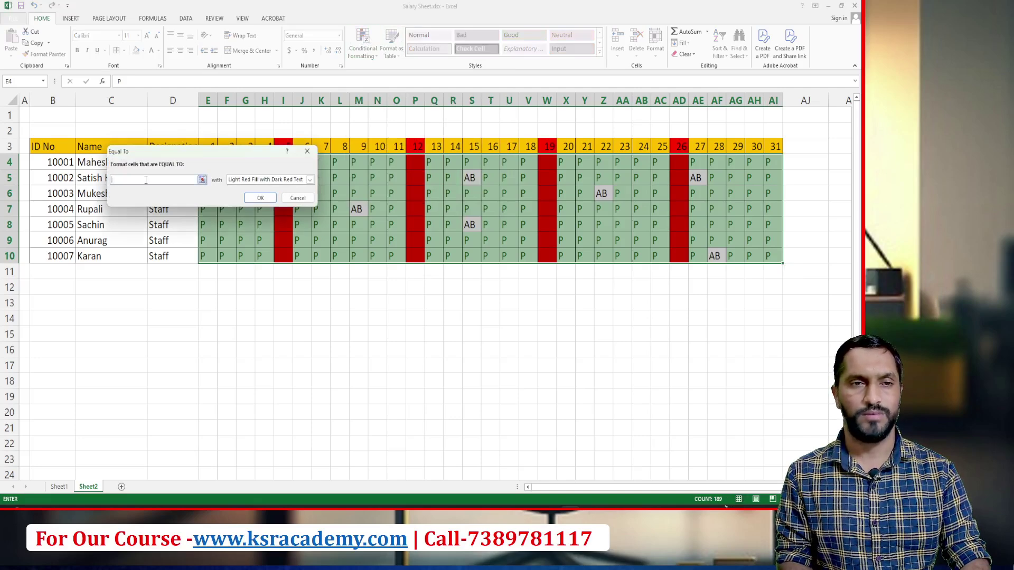
pyautogui.write('AB')
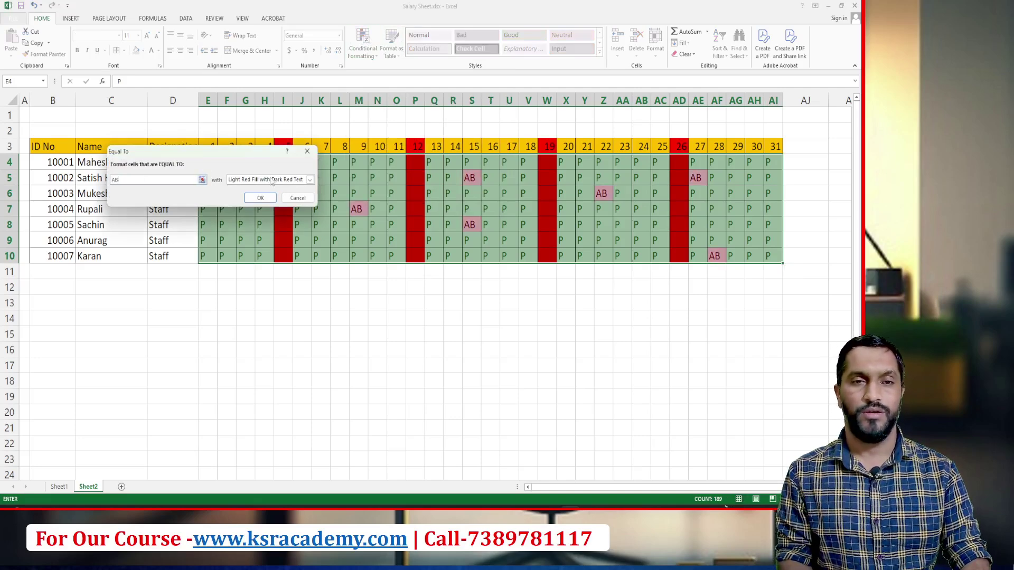
pyautogui.click(310, 180)
pyautogui.click(240, 196)
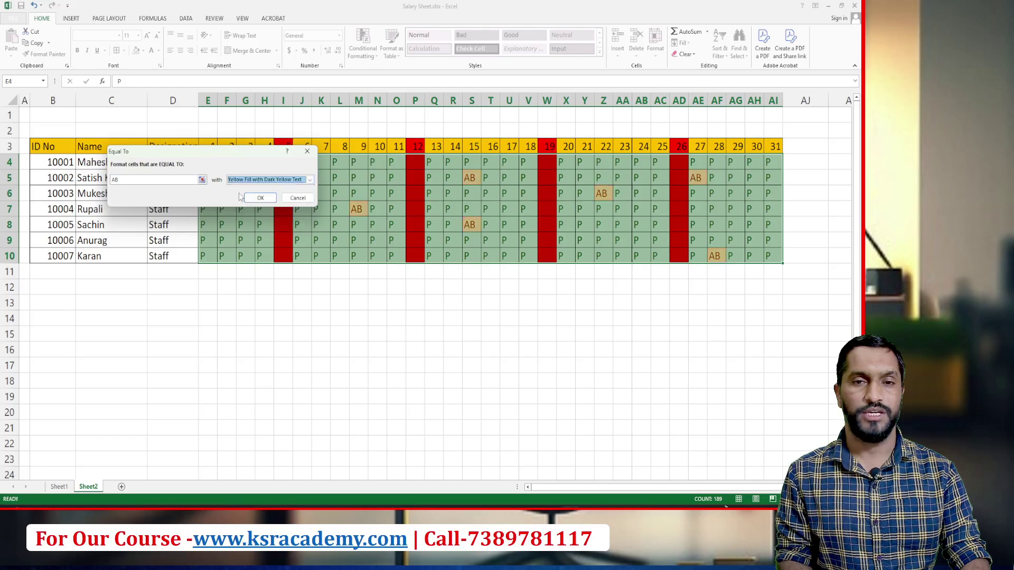
pyautogui.click(259, 198)
pyautogui.click(394, 334)
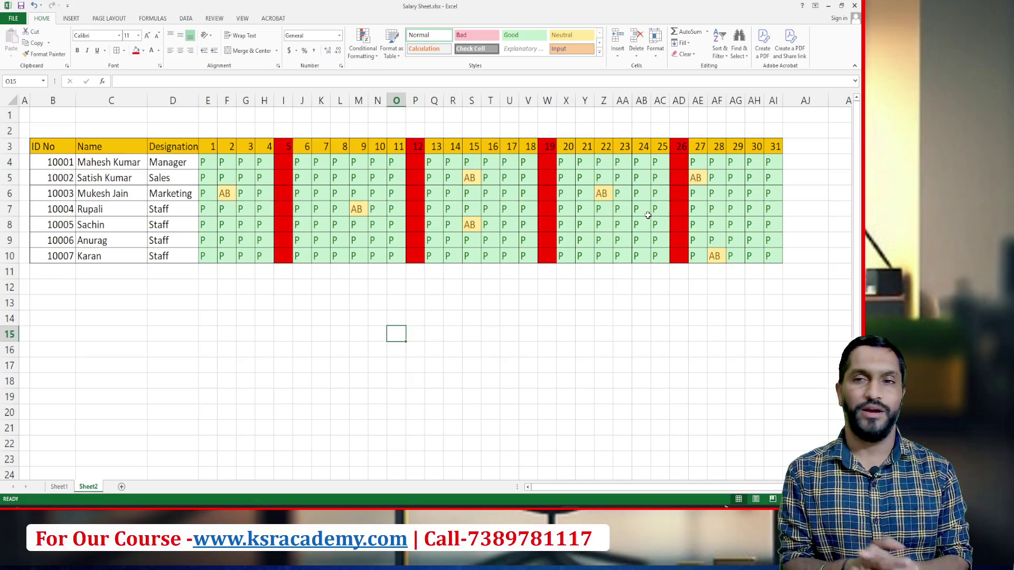
# Enter the summary headings Present, Absent, SL, PL and WO in cells AJ3 to AN3.
pyautogui.click(792, 143)
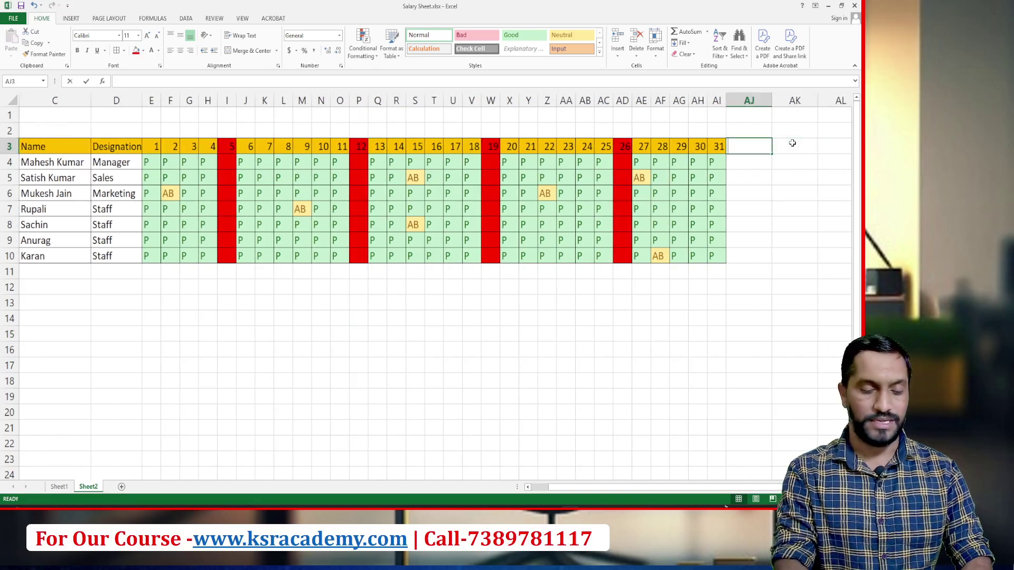
pyautogui.write('Present')
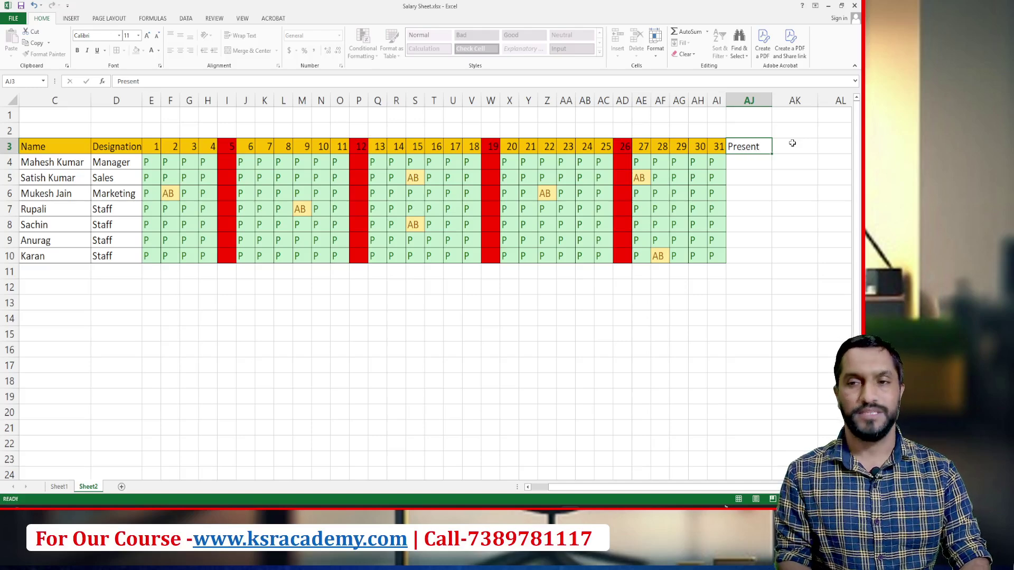
pyautogui.click(792, 143)
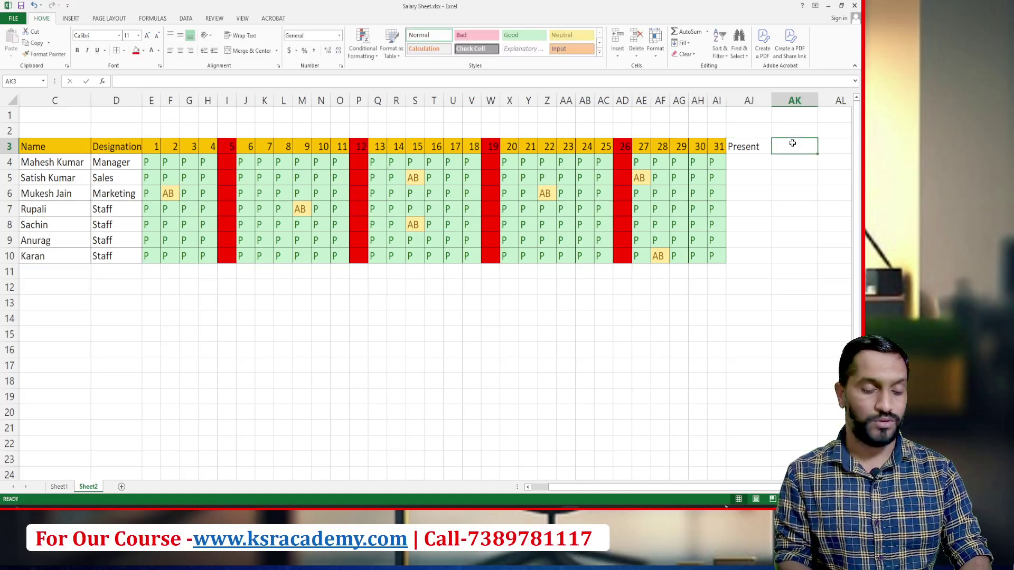
pyautogui.write('Absent')
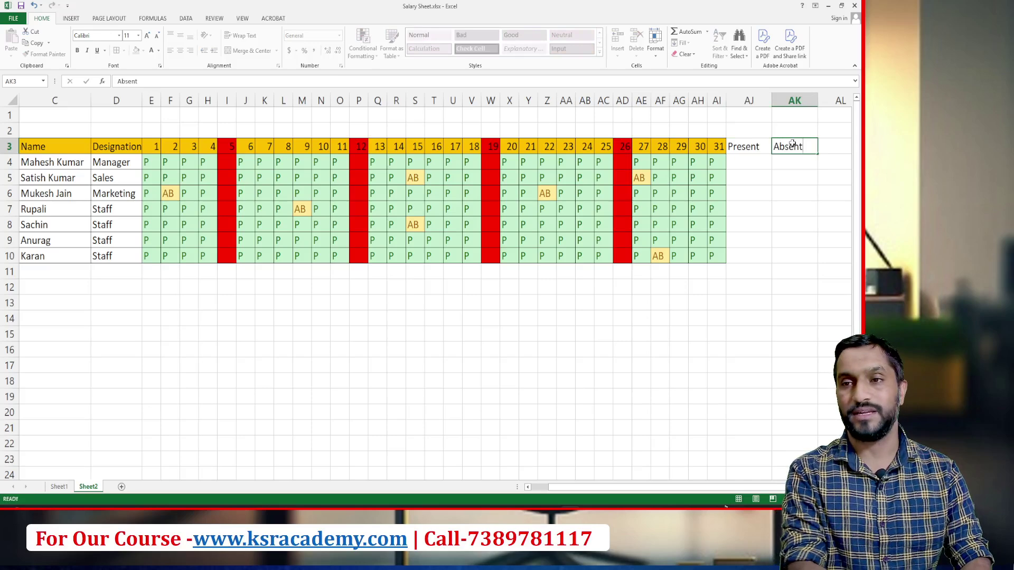
pyautogui.press('Tab')
pyautogui.write('SL')
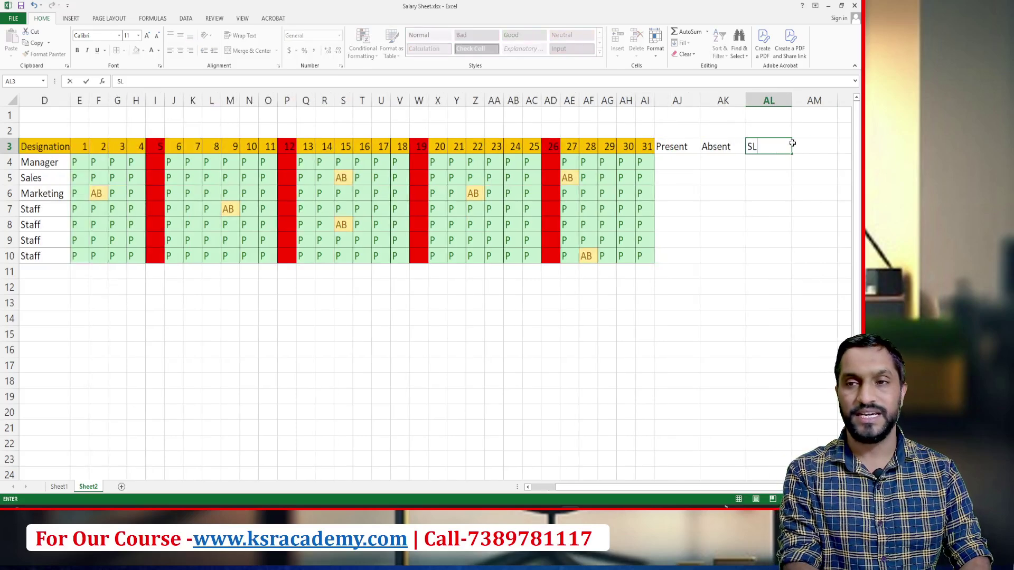
pyautogui.click(793, 143)
pyautogui.write('P')
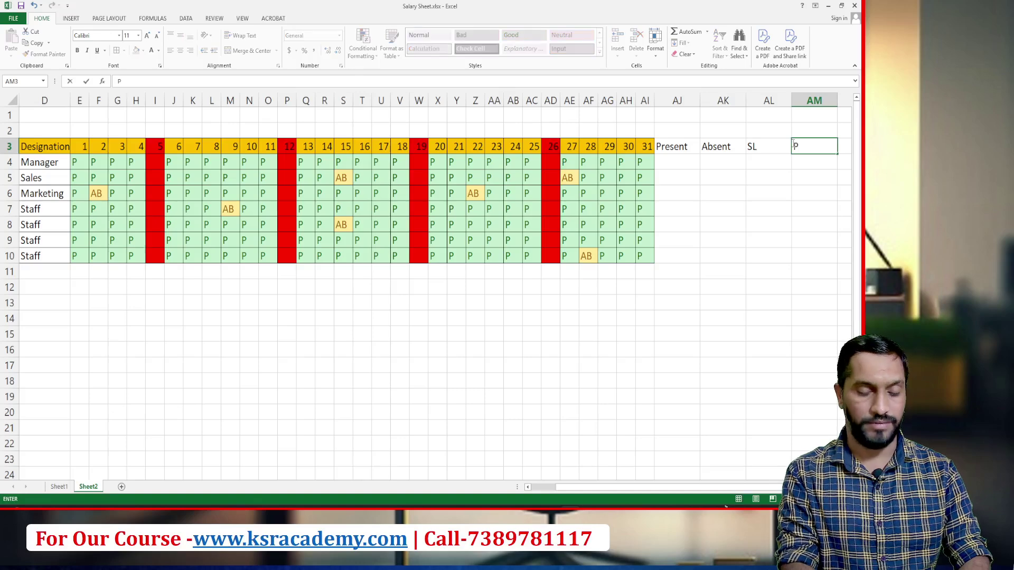
pyautogui.write('L')
pyautogui.press('Tab')
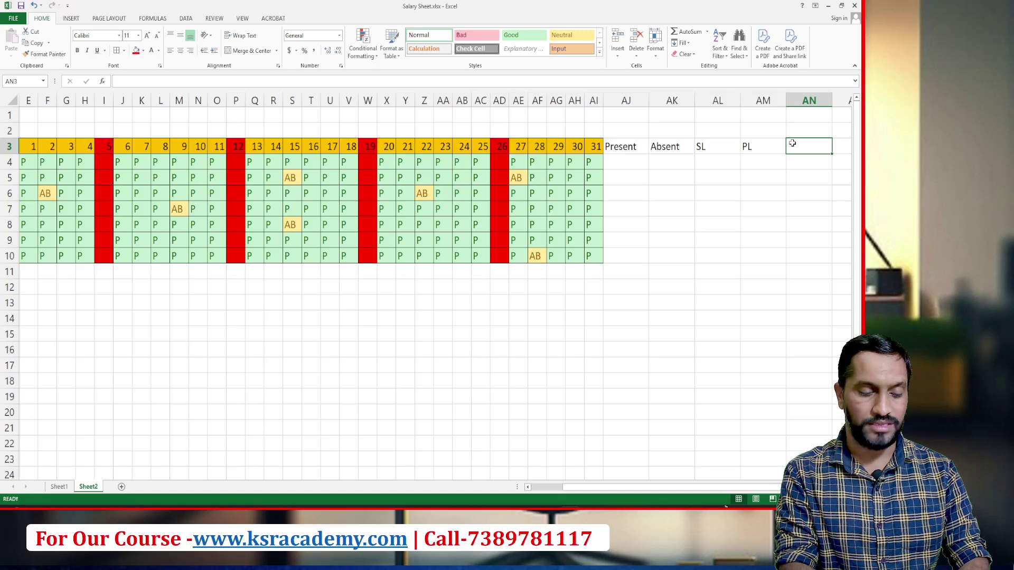
pyautogui.write('WO')
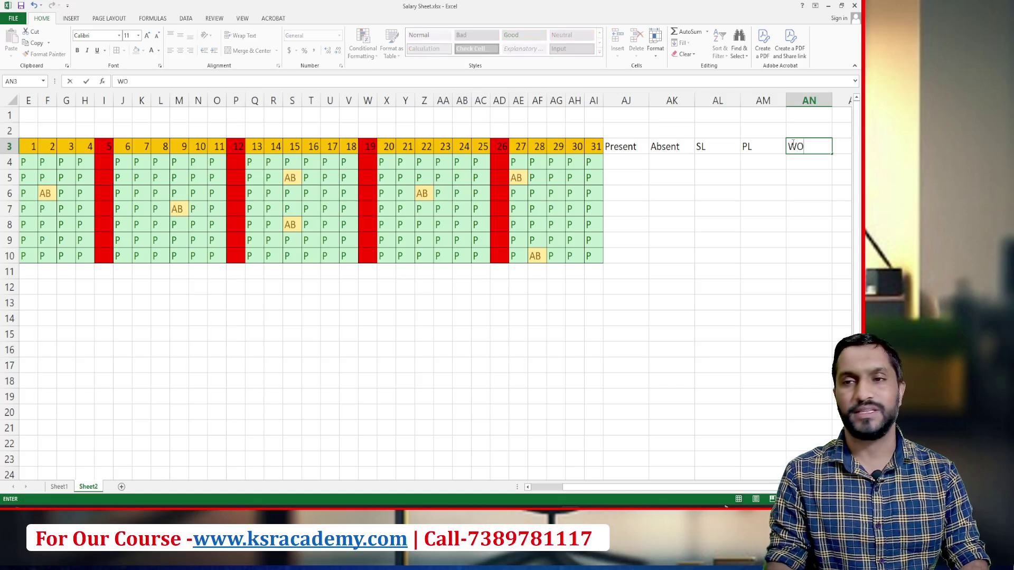
pyautogui.press('Return')
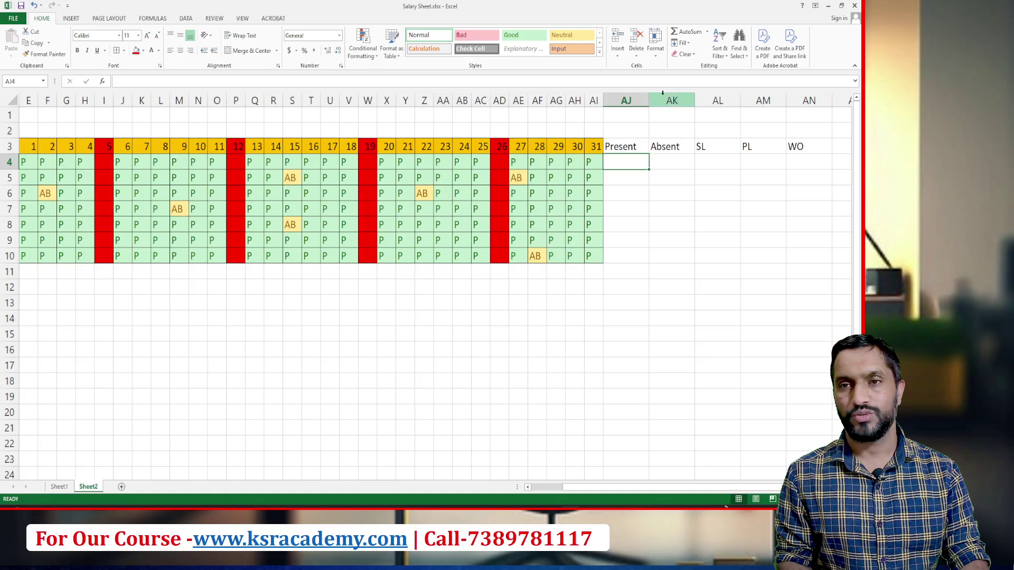
# Narrow columns AJ to AN to fit their headings and copy the yellow date-header formatting onto AJ3:AN3.
pyautogui.moveTo(648, 101); pyautogui.dragTo(718, 100)
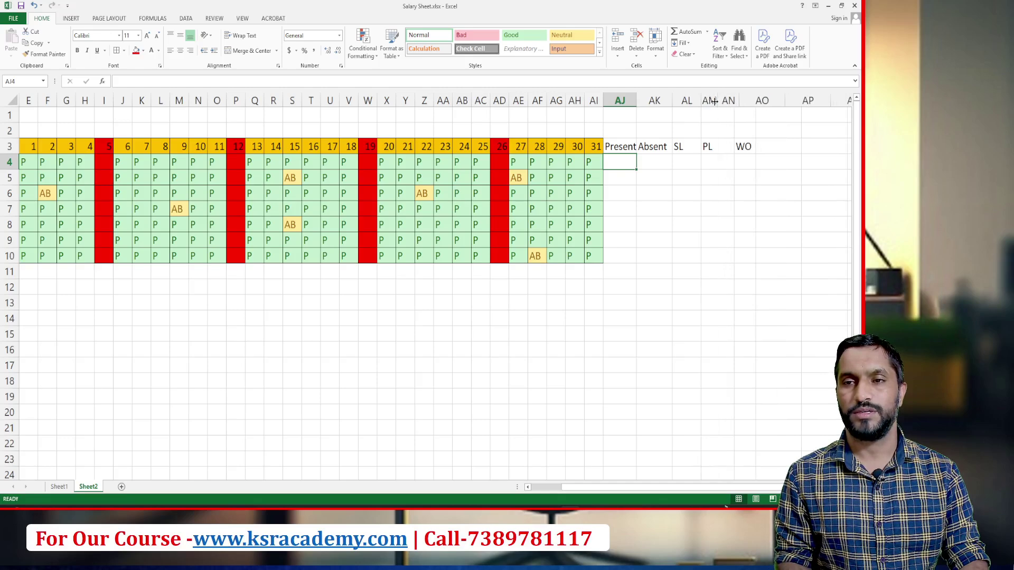
pyautogui.rightClick(581, 149)
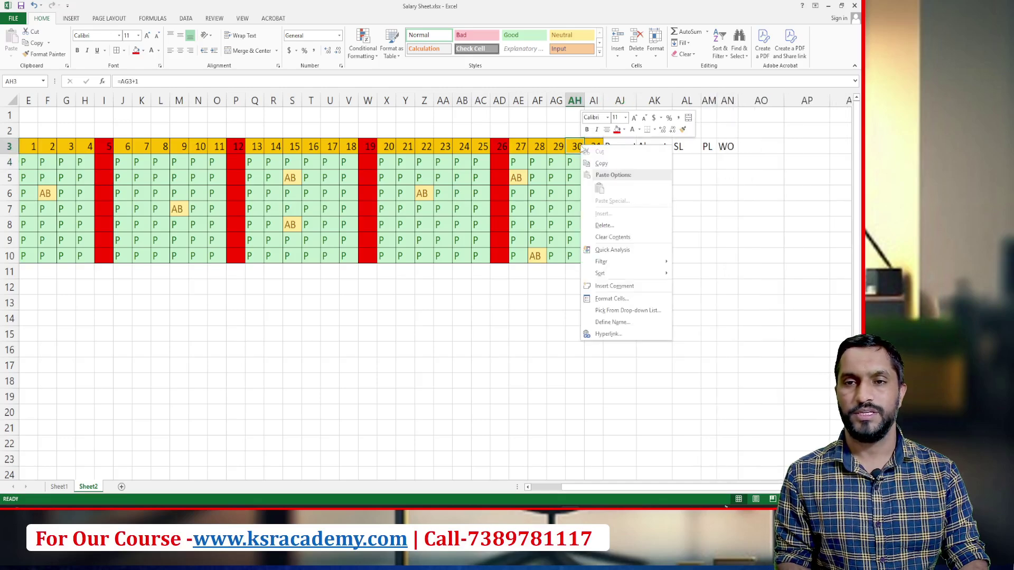
pyautogui.click(682, 129)
pyautogui.moveTo(615, 146); pyautogui.dragTo(728, 146)
pyautogui.click(613, 168)
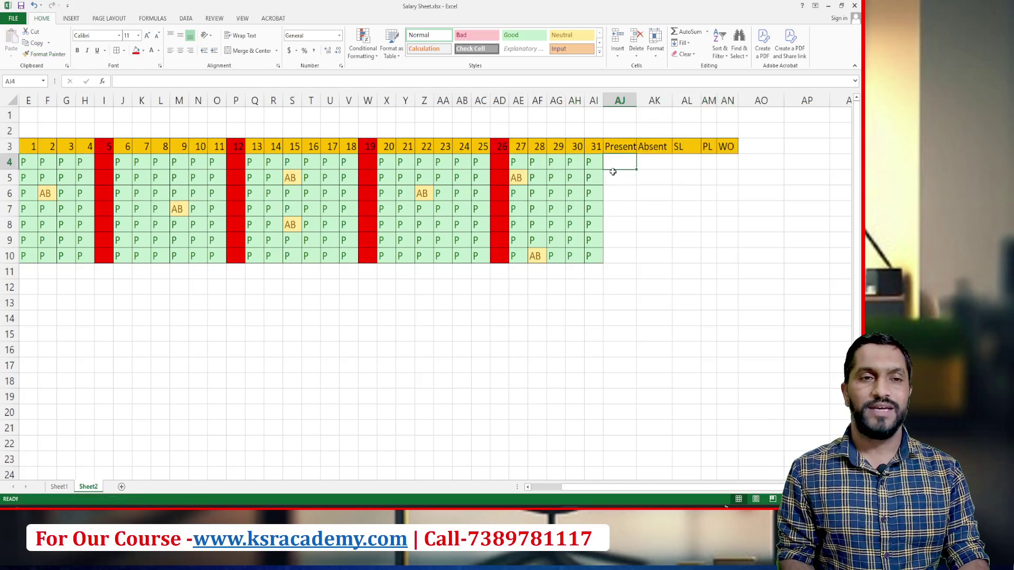
# Freeze the panes at cell E4 to lock the header rows and the ID, name and designation columns.
pyautogui.moveTo(601, 487); pyautogui.dragTo(470, 487)
pyautogui.click(213, 165)
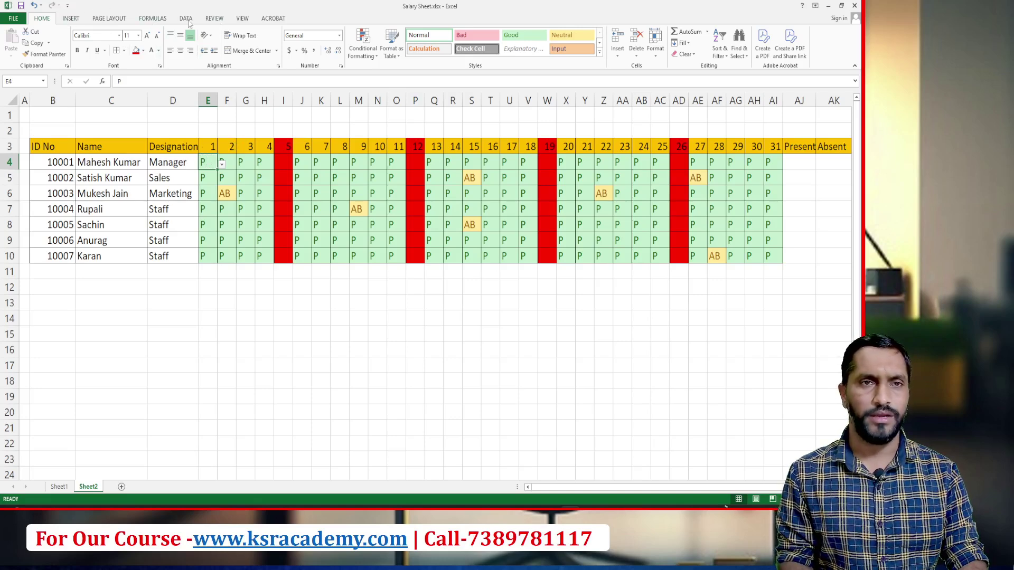
pyautogui.click(215, 19)
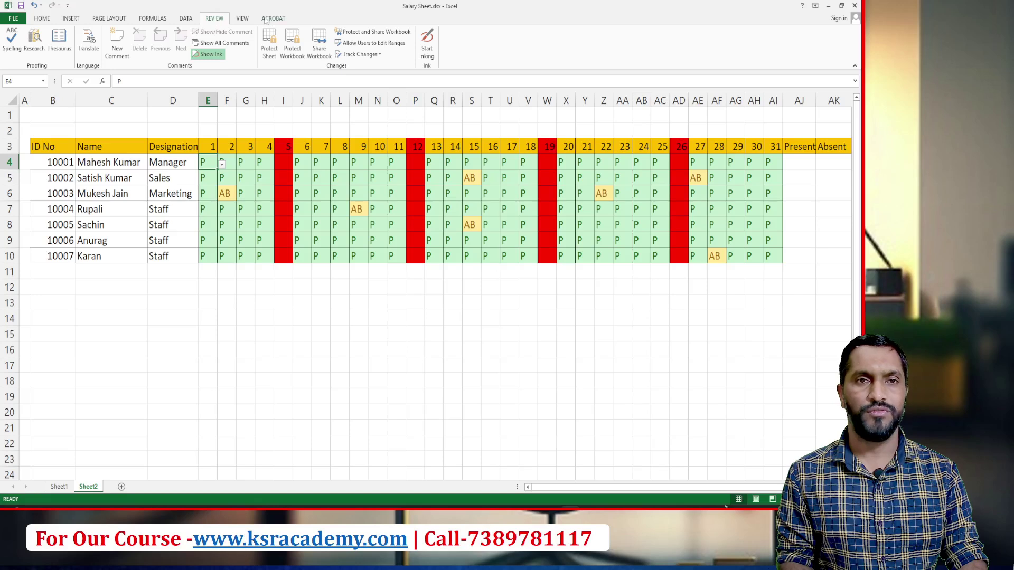
pyautogui.click(243, 19)
pyautogui.click(291, 50)
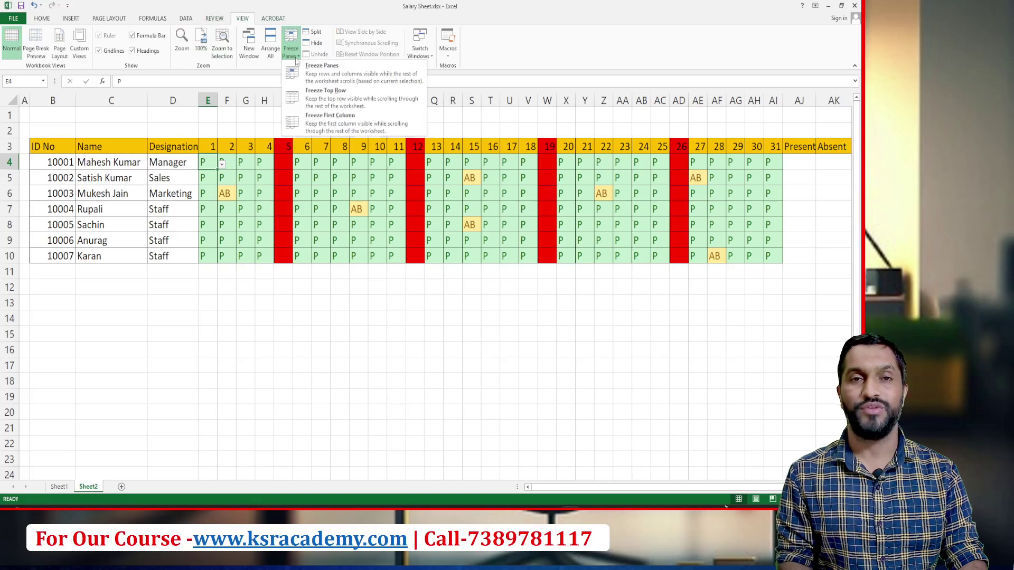
pyautogui.click(342, 78)
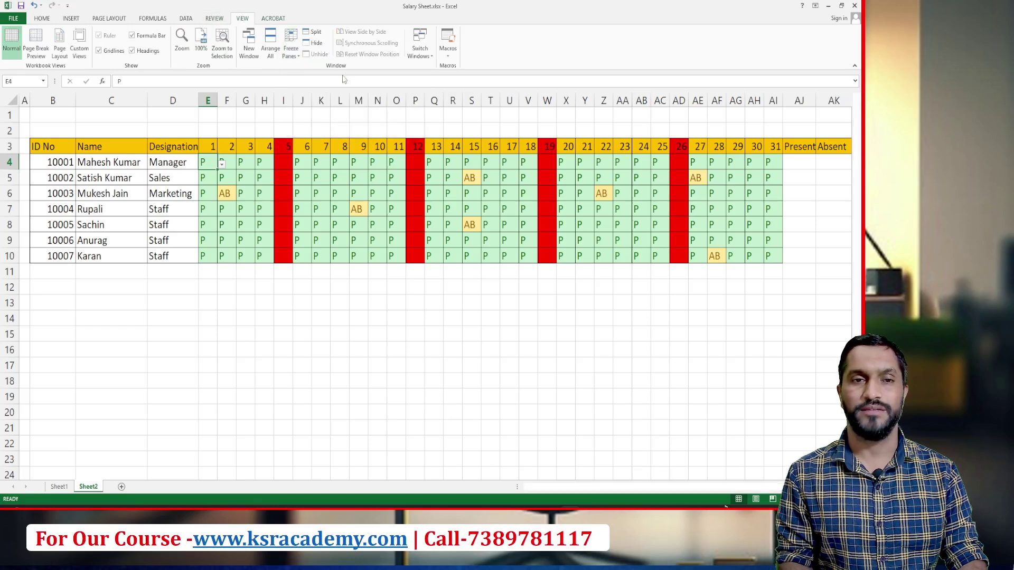
# Check the frozen header rows and employee columns by moving down and across the attendance sheet.
pyautogui.click(245, 302)
pyautogui.scroll(-1, 297, 231)
pyautogui.scroll(-3, 296, 231)
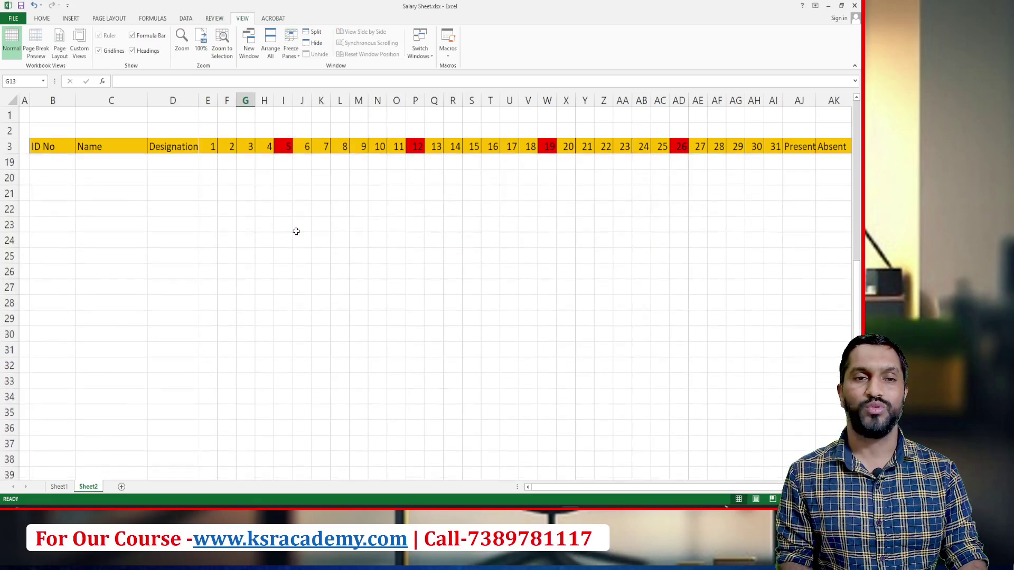
pyautogui.scroll(5, 296, 232)
pyautogui.click(323, 181)
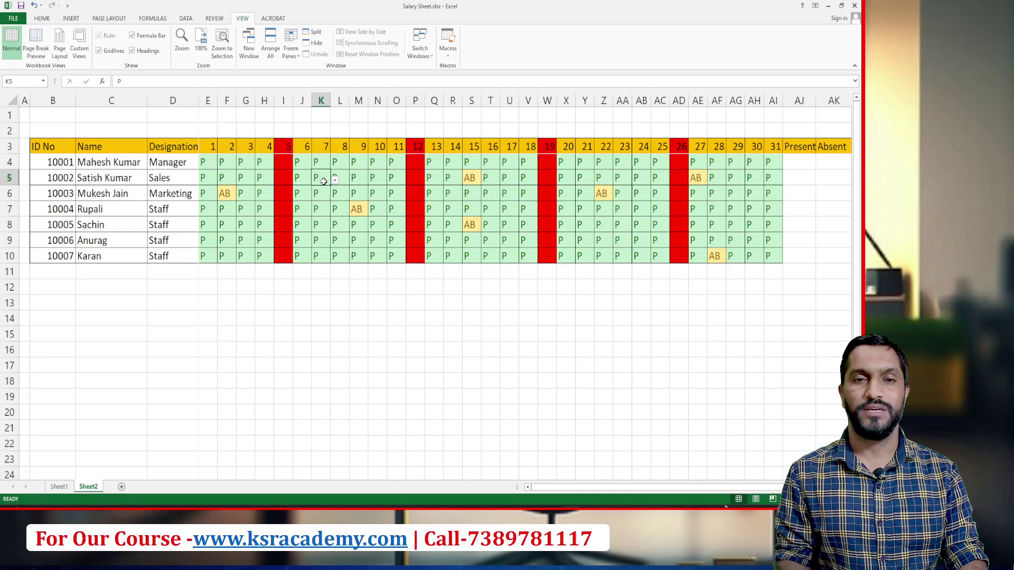
pyautogui.press('Right')
pyautogui.press('Right')
pyautogui.press('Right')
pyautogui.press('Right')
pyautogui.press('Right')
pyautogui.press('Right')
pyautogui.press('Right')
pyautogui.press('Right')
pyautogui.press('Right')
pyautogui.press('Right')
pyautogui.press('Right')
pyautogui.press('Right')
pyautogui.press('Right')
pyautogui.press('Right')
pyautogui.press('Right')
pyautogui.press('Right')
pyautogui.press('Right')
pyautogui.press('Right')
pyautogui.press('Right')
pyautogui.press('Right')
pyautogui.press('Right')
pyautogui.press('Right')
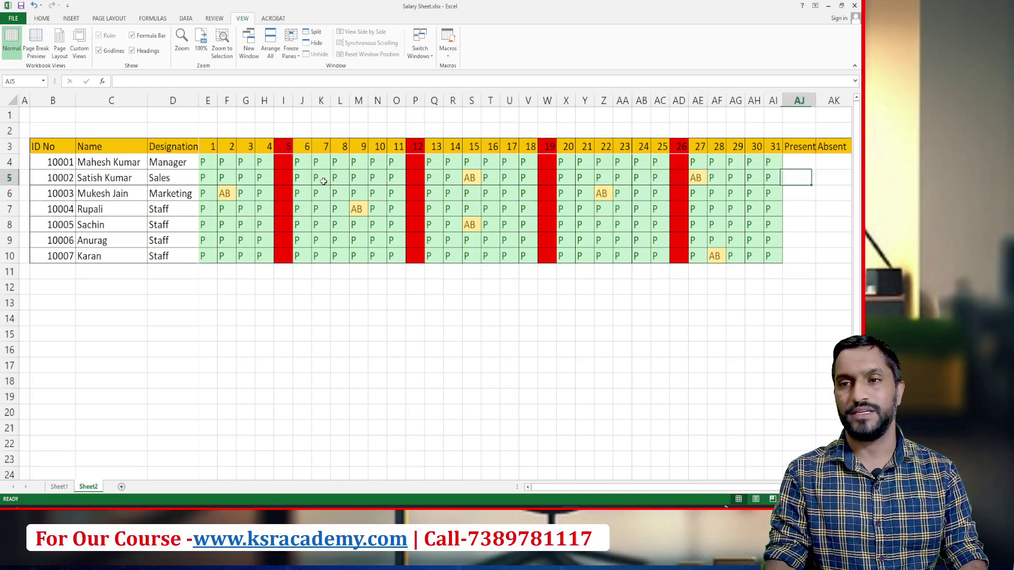
pyautogui.press('Right')
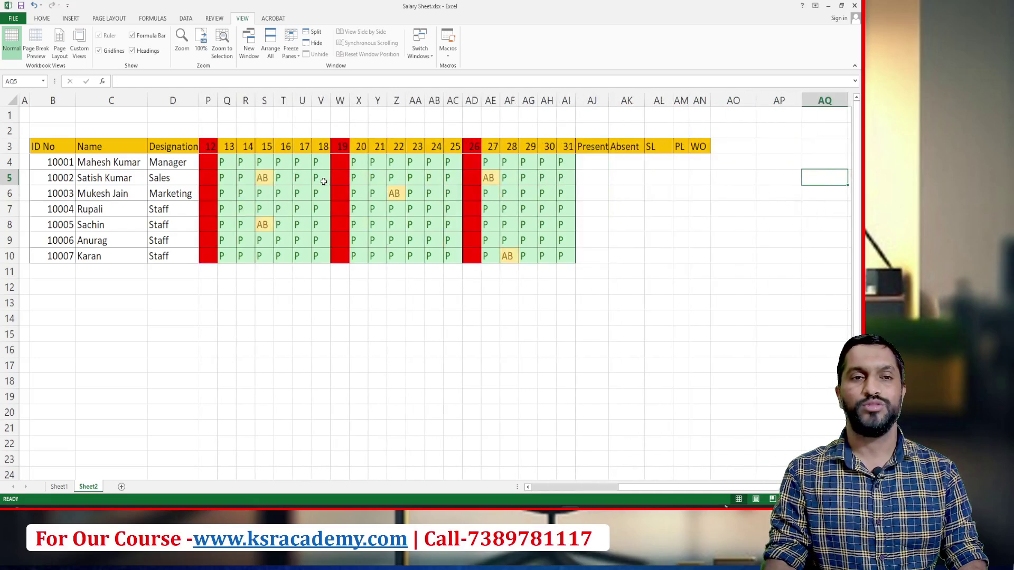
# Enter the formula =COUNTIF(E4:AI4,"P") in cell AJ4 to count the first employee's present days.
pyautogui.press('Left')
pyautogui.press('Left')
pyautogui.press('Left')
pyautogui.press('Left')
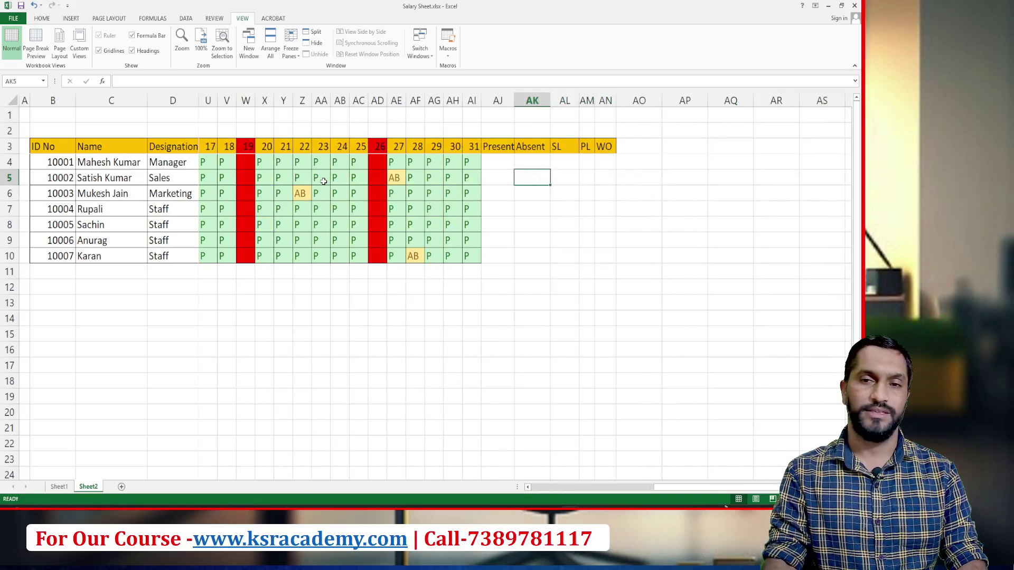
pyautogui.press('Up')
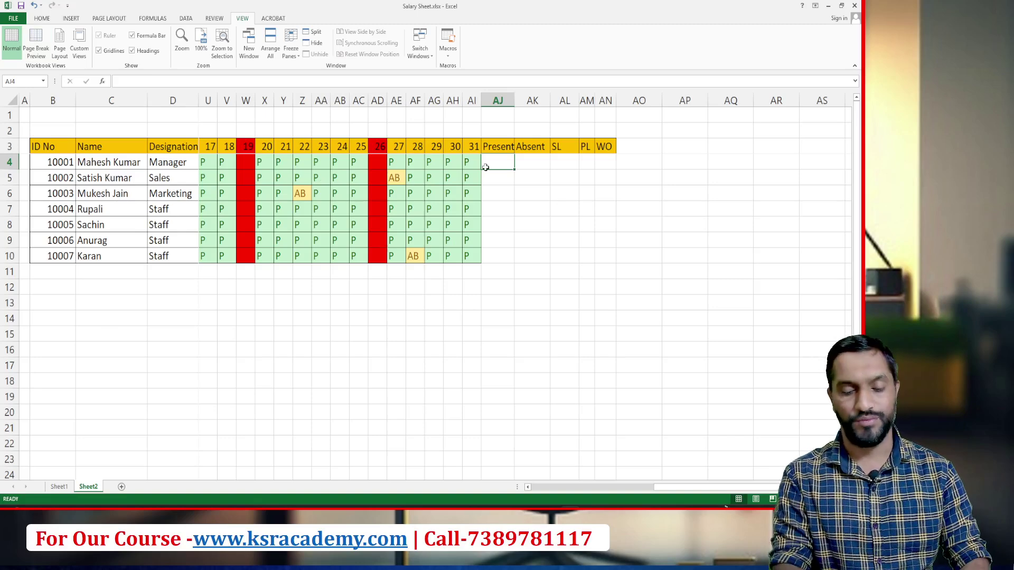
pyautogui.write('=coun')
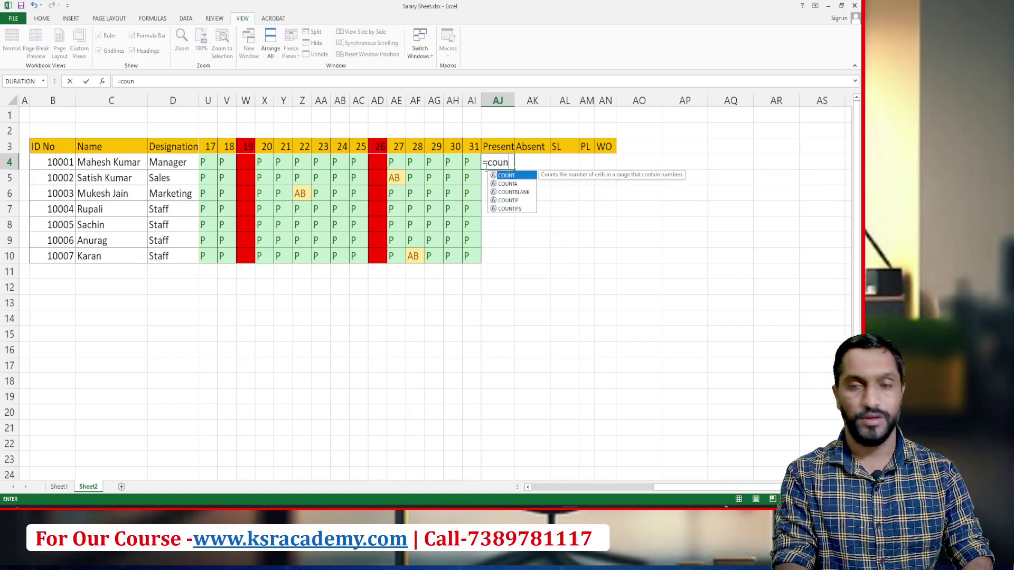
pyautogui.click(517, 203)
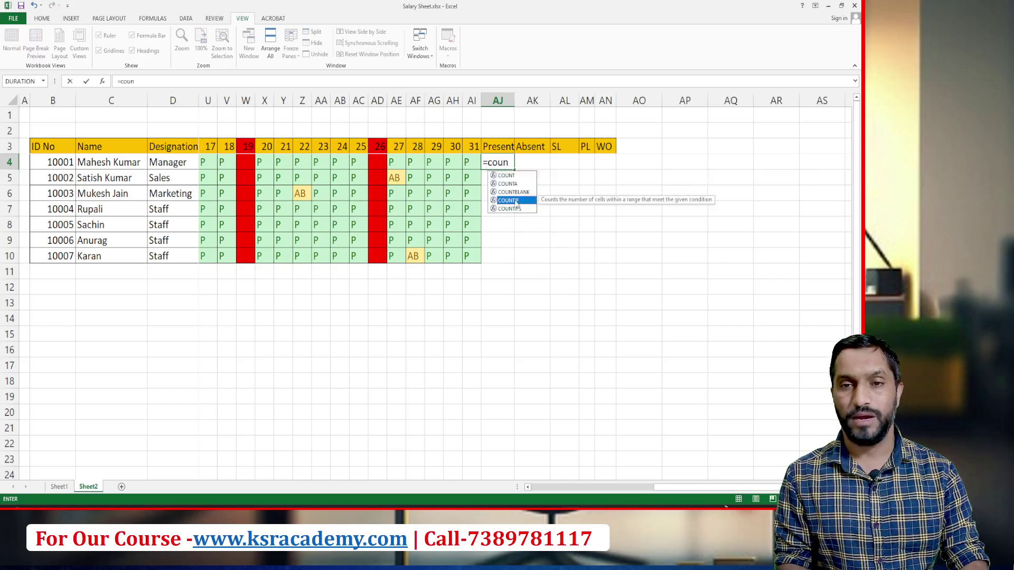
pyautogui.doubleClick(517, 204)
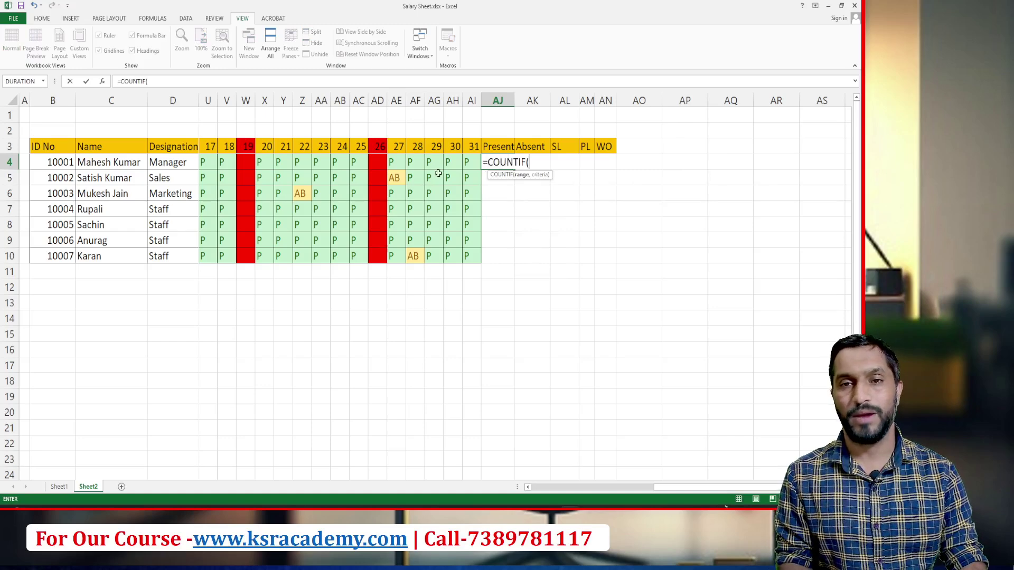
pyautogui.click(473, 164)
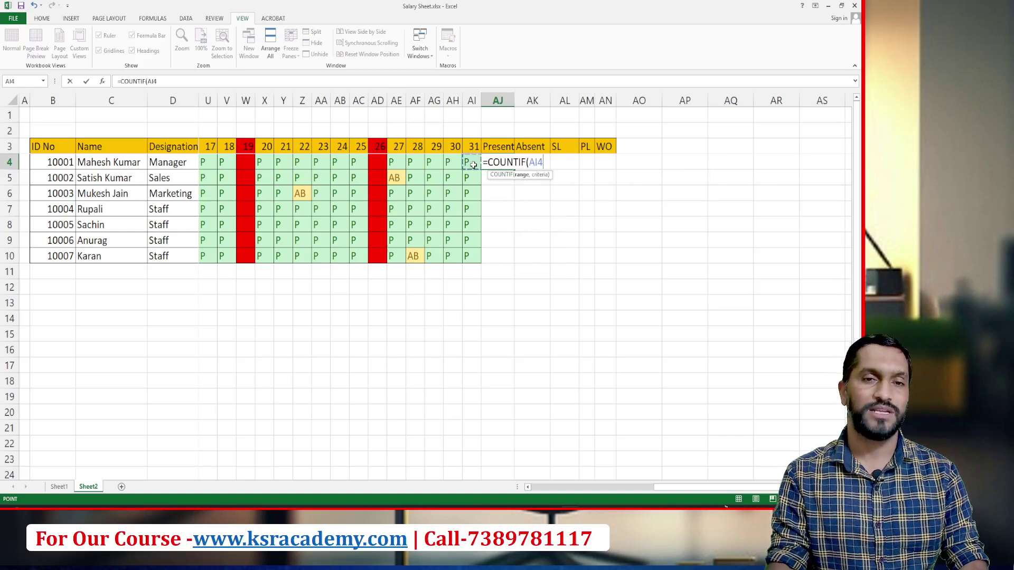
pyautogui.hotkey('shift', 'Left')
pyautogui.hotkey('shift', 'Left')
pyautogui.hotkey('shift', 'Left')
pyautogui.hotkey('shift', 'Left')
pyautogui.hotkey('shift', 'Left')
pyautogui.hotkey('shift', 'Left')
pyautogui.hotkey('shift', 'Left')
pyautogui.hotkey('shift', 'Left')
pyautogui.hotkey('shift', 'Left')
pyautogui.hotkey('shift', 'Left')
pyautogui.hotkey('shift', 'Left')
pyautogui.hotkey('shift', 'Left')
pyautogui.hotkey('shift', 'Left')
pyautogui.hotkey('shift', 'Left')
pyautogui.hotkey('shift', 'Left')
pyautogui.hotkey('shift', 'Left')
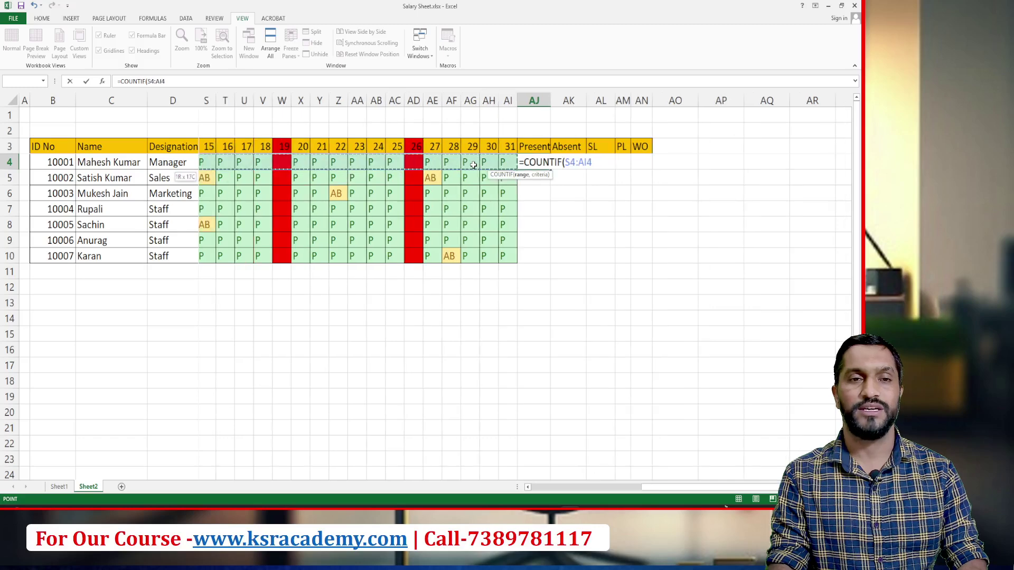
pyautogui.hotkey('shift', 'Left')
pyautogui.hotkey('shift', 'Left')
pyautogui.hotkey('shift', 'Left')
pyautogui.hotkey('shift', 'Left')
pyautogui.hotkey('shift', 'Left')
pyautogui.hotkey('shift', 'Left')
pyautogui.hotkey('shift', 'Left')
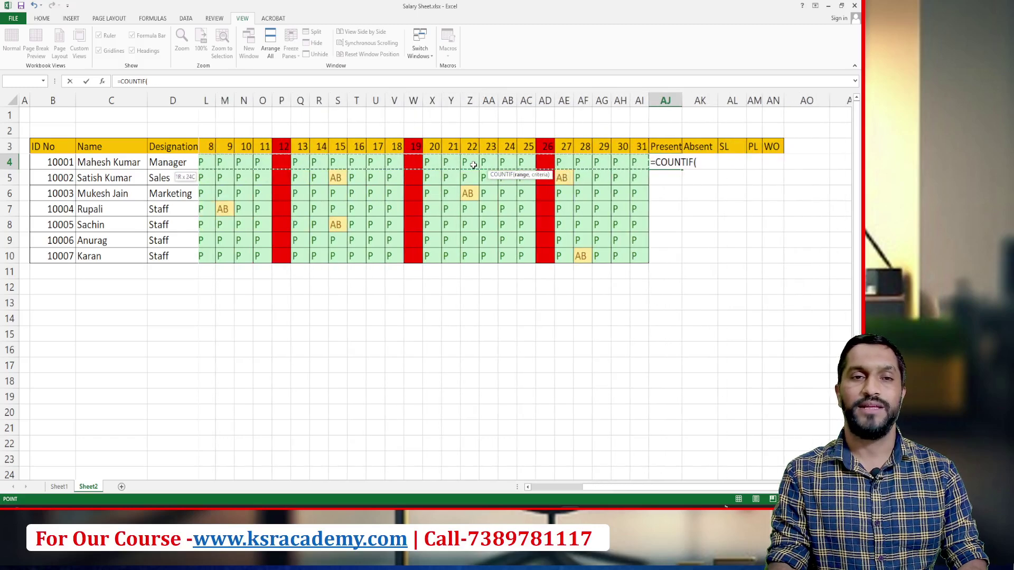
pyautogui.hotkey('shift', 'Left')
pyautogui.hotkey('shift', 'Left')
pyautogui.hotkey('shift', 'Left')
pyautogui.hotkey('shift', 'Left')
pyautogui.hotkey('shift', 'Left')
pyautogui.hotkey('shift', 'Left')
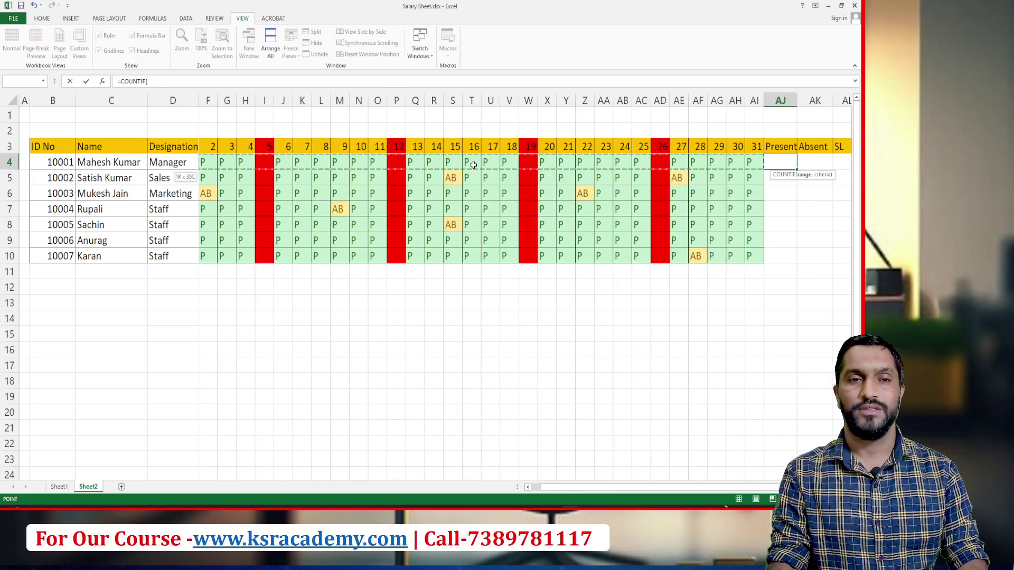
pyautogui.hotkey('shift', 'Left')
pyautogui.hotkey('shift', 'Left')
pyautogui.hotkey('shift', 'Left')
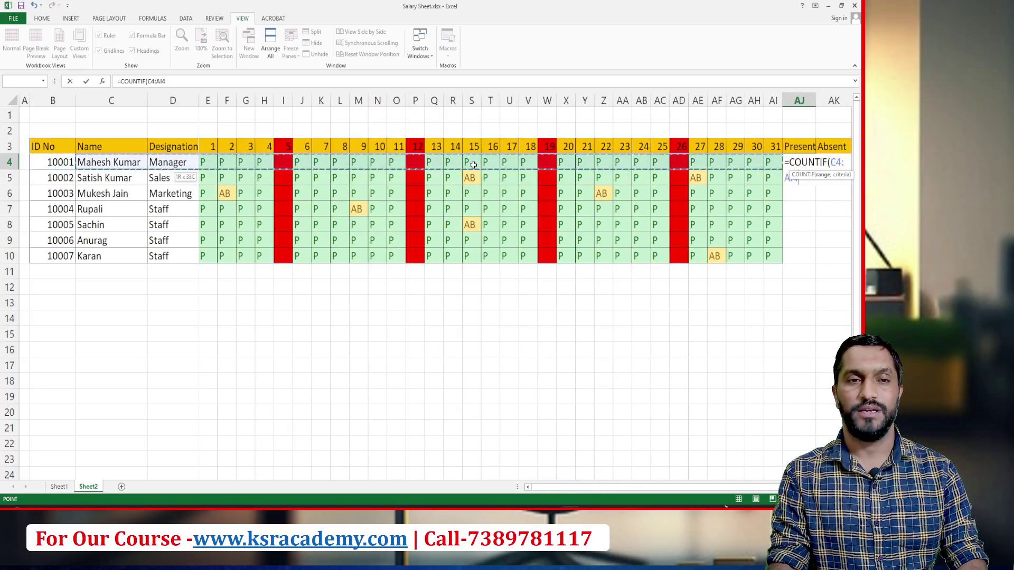
pyautogui.hotkey('shift', 'Right')
pyautogui.hotkey('shift', 'Right')
pyautogui.write(',')
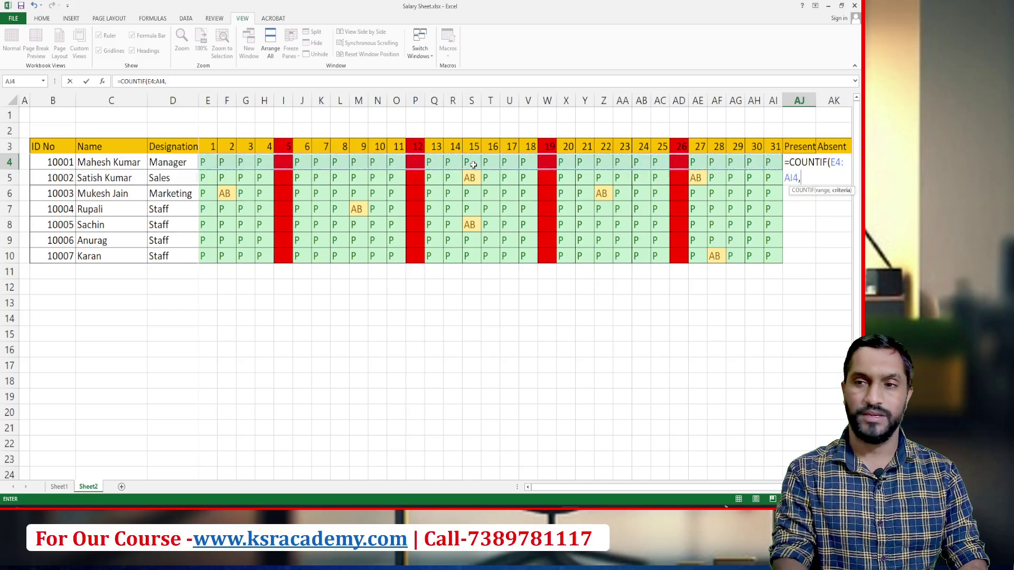
pyautogui.moveTo(655, 492); pyautogui.dragTo(731, 490)
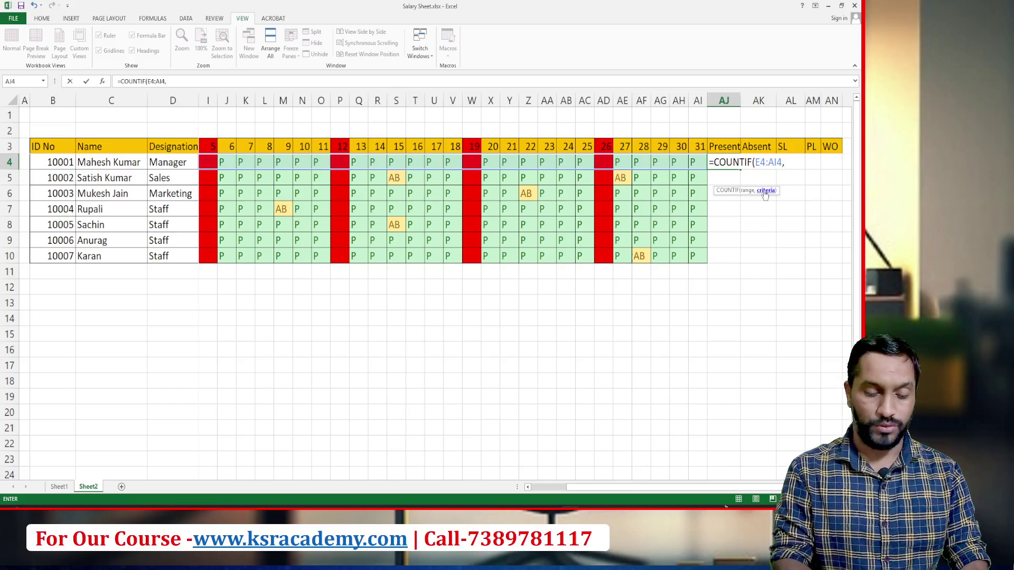
pyautogui.write('"P')
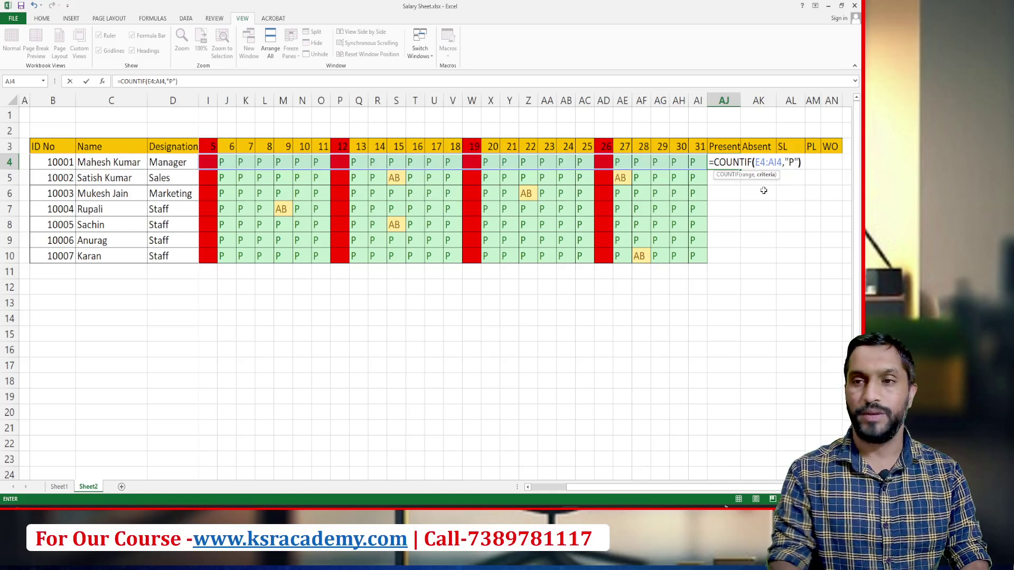
pyautogui.write('")')
pyautogui.press('Return')
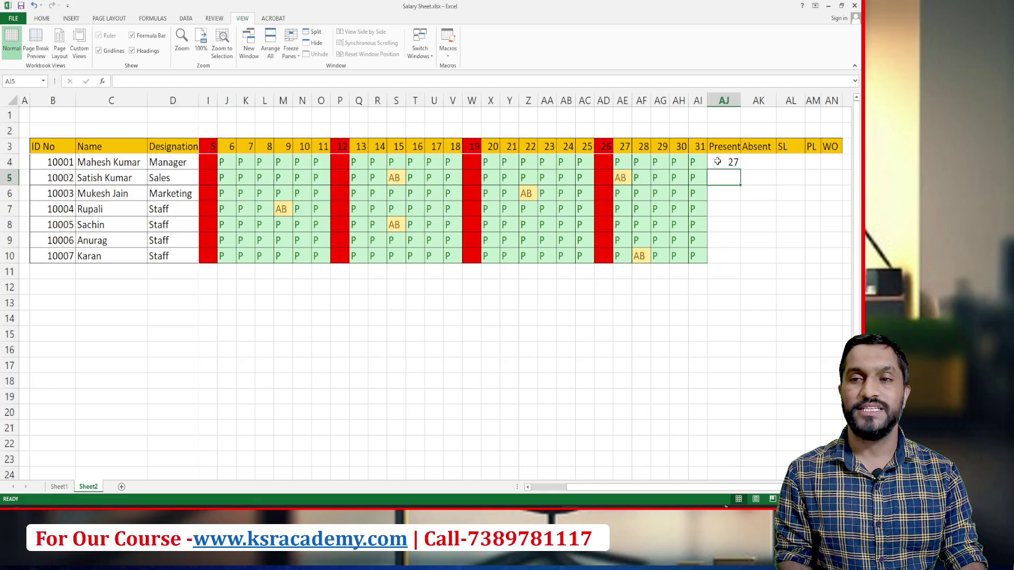
# Copy the present-day COUNTIF formula from AJ4 down to AJ5:AJ10 for the remaining employees.
pyautogui.click(717, 162)
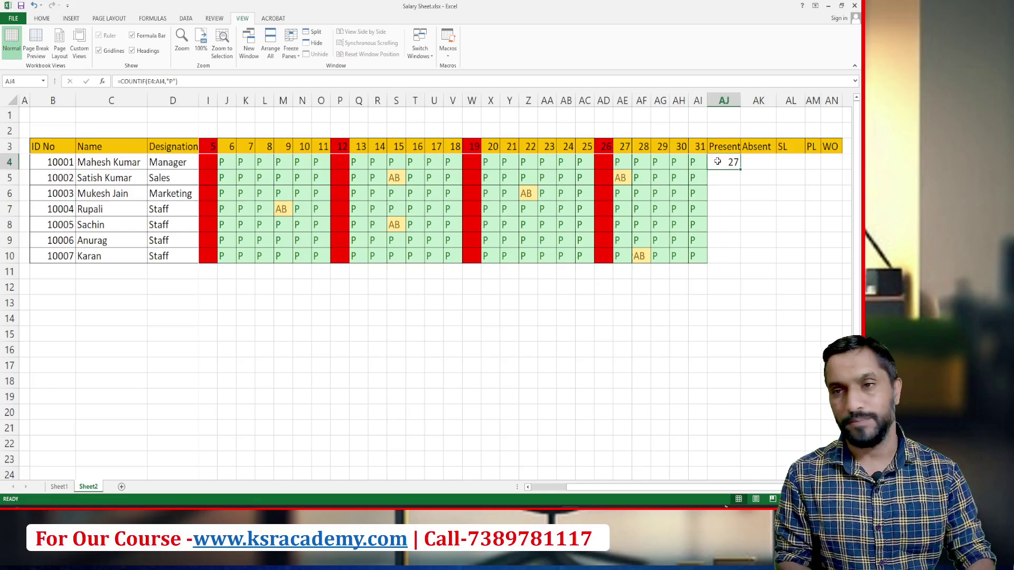
pyautogui.hotkey('ctrl', 'c')
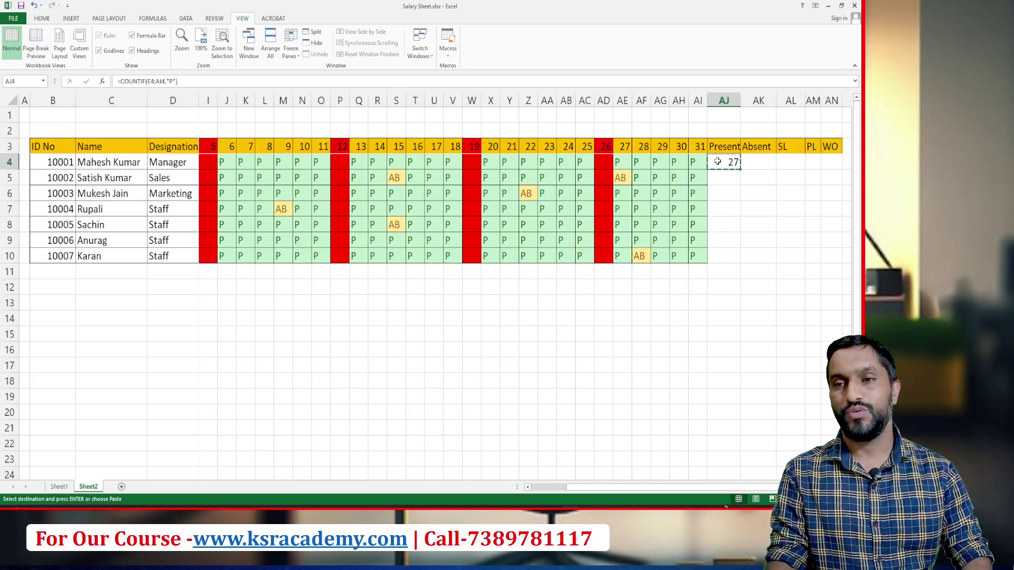
pyautogui.press('Down')
pyautogui.hotkey('shift', 'Down')
pyautogui.hotkey('shift', 'Down')
pyautogui.hotkey('shift', 'Down')
pyautogui.hotkey('shift', 'Down')
pyautogui.hotkey('shift', 'Down')
pyautogui.press('Return')
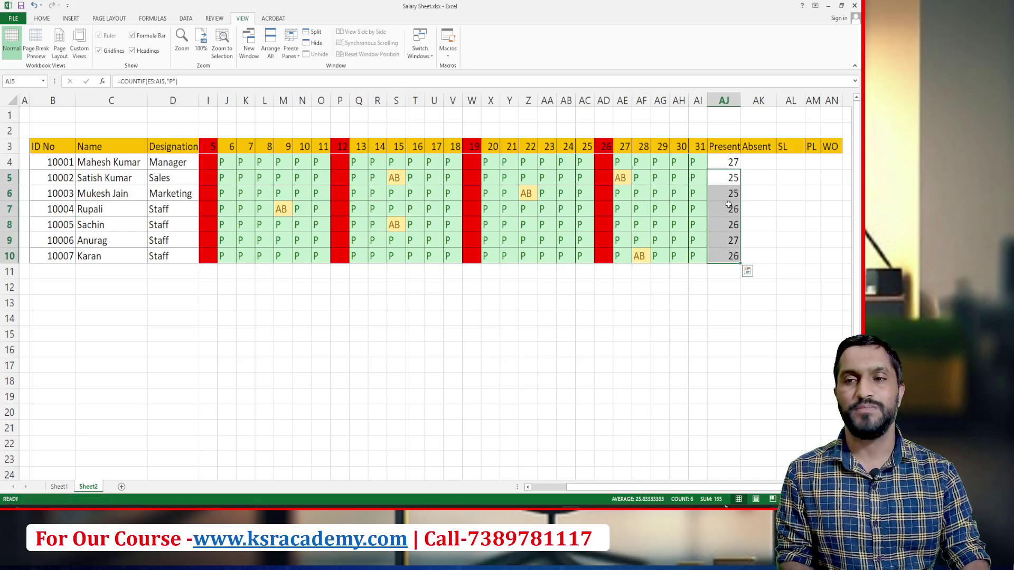
# Copy the formula from AJ4 into the Absent cell AK4 and change its criterion to "AB".
pyautogui.click(753, 161)
pyautogui.click(727, 166)
pyautogui.hotkey('ctrl', 'c')
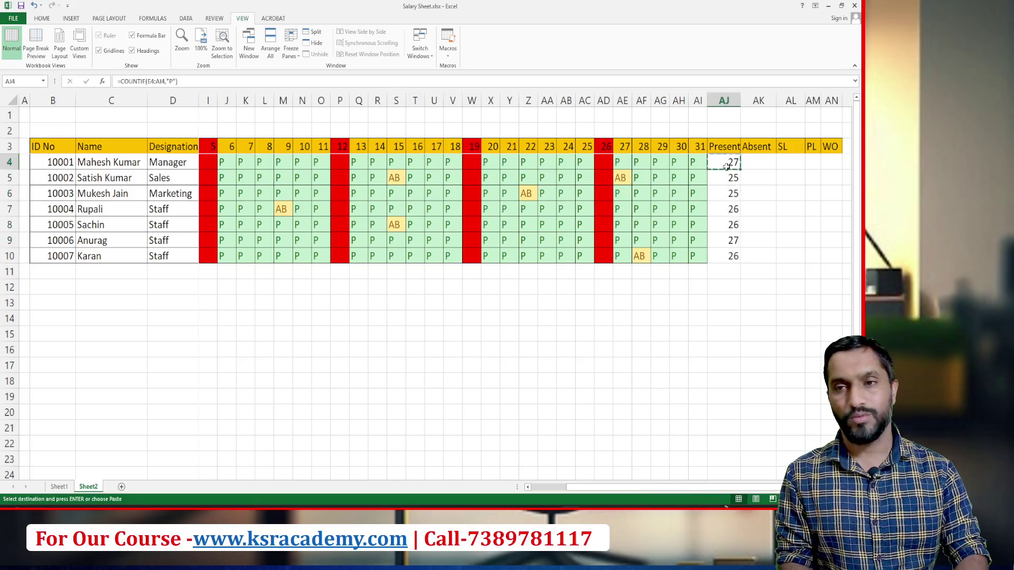
pyautogui.click(760, 166)
pyautogui.hotkey('ctrl', 'v')
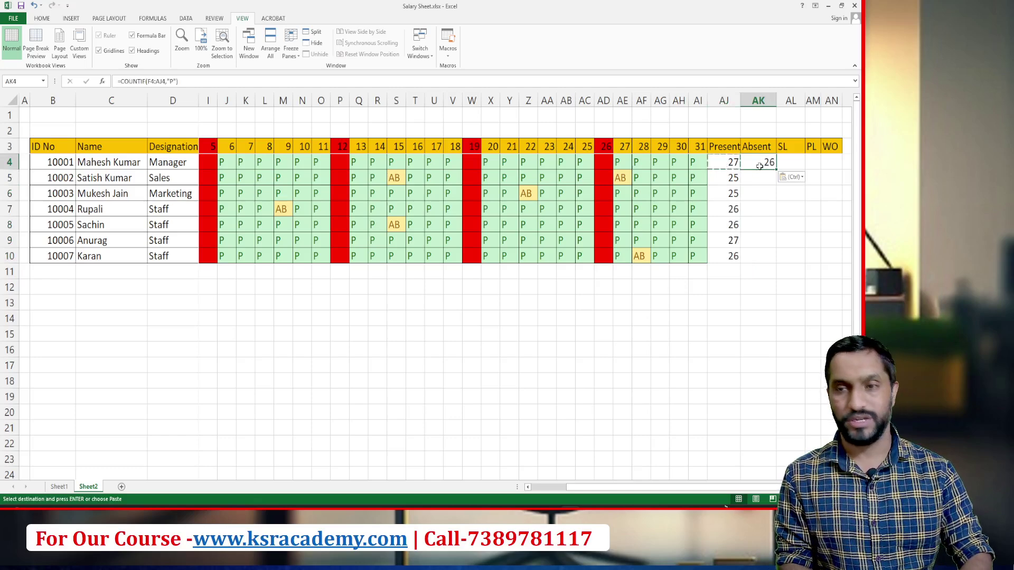
pyautogui.doubleClick(760, 166)
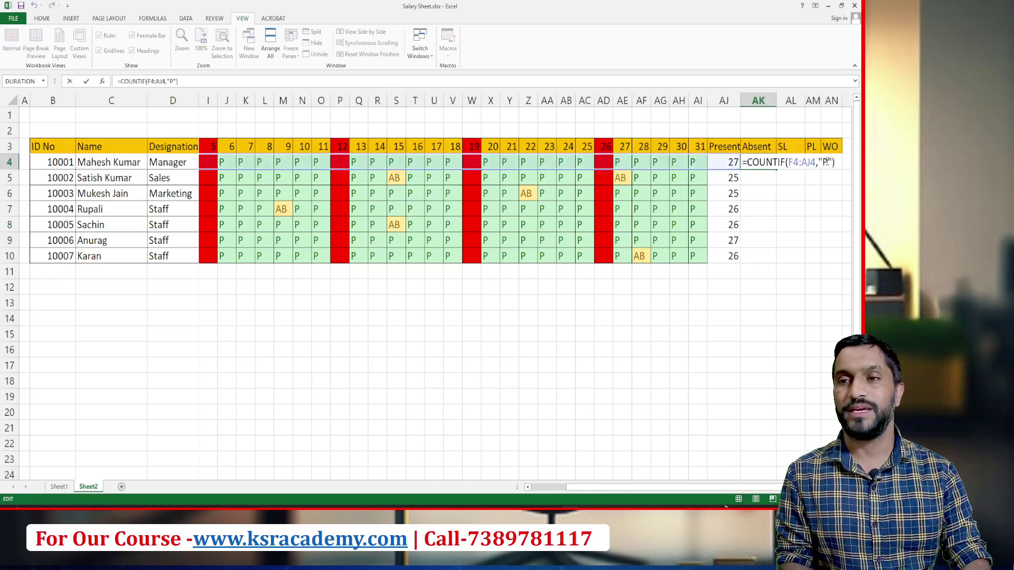
pyautogui.click(826, 162)
pyautogui.press('BackSpace')
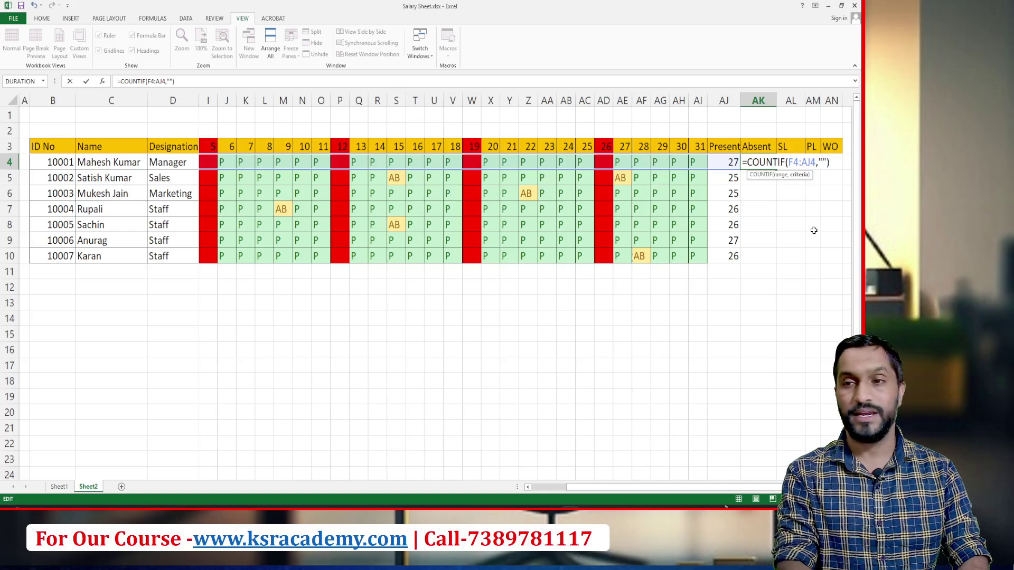
pyautogui.write('AN')
pyautogui.press('BackSpace')
pyautogui.write('B')
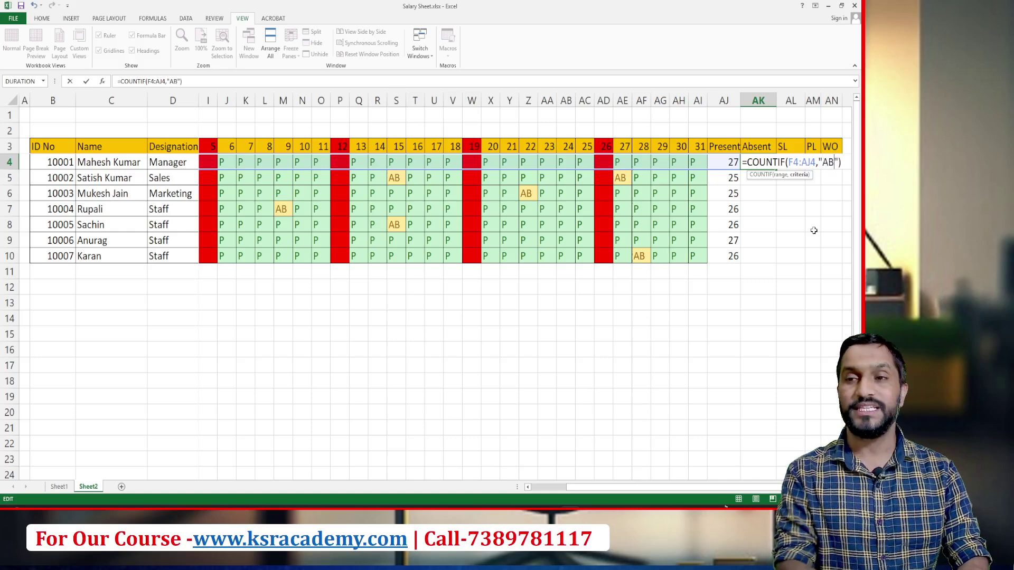
pyautogui.press('Return')
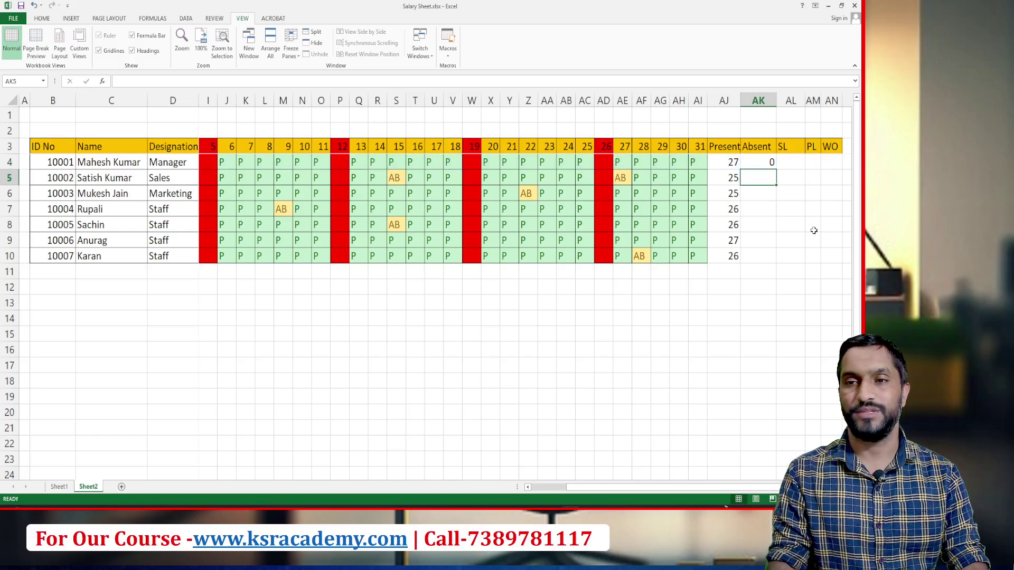
# Mark the first employee absent on day 23 by choosing AB in cell AA4.
pyautogui.press('Up')
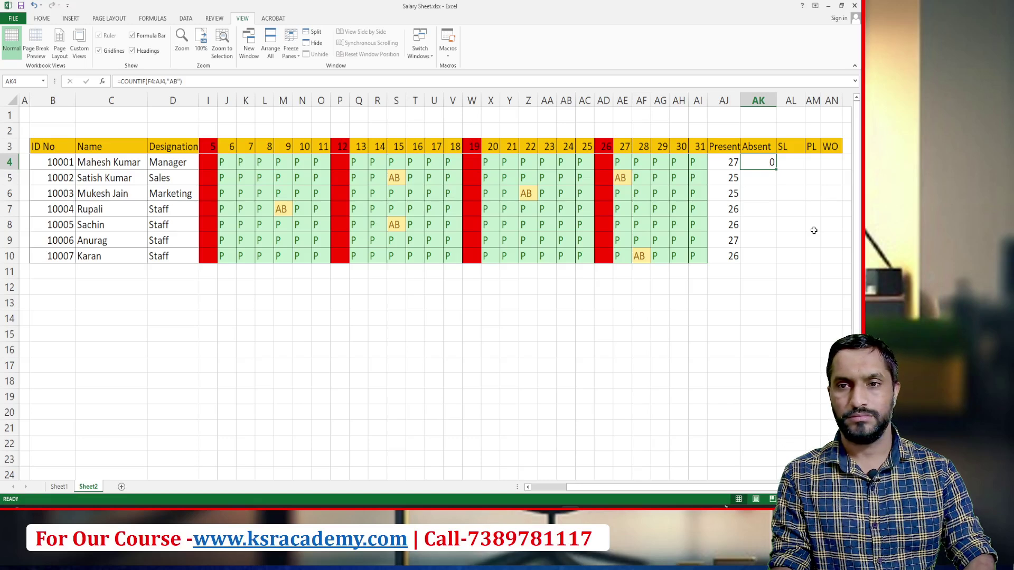
pyautogui.press('Left')
pyautogui.press('Left')
pyautogui.press('Left')
pyautogui.press('Left')
pyautogui.press('Left')
pyautogui.press('Left')
pyautogui.press('Left')
pyautogui.press('Left')
pyautogui.press('Left')
pyautogui.press('Left')
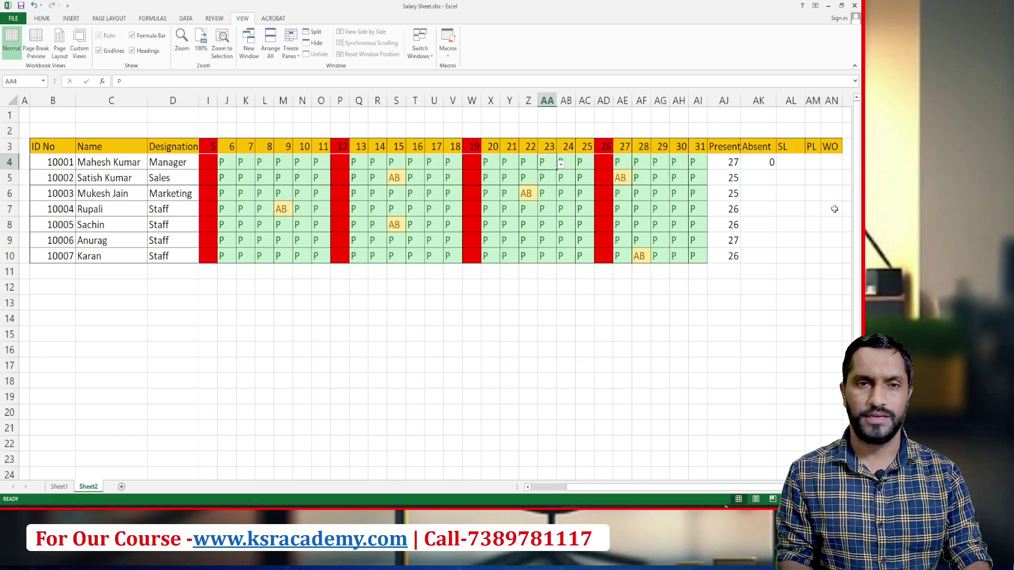
pyautogui.click(561, 166)
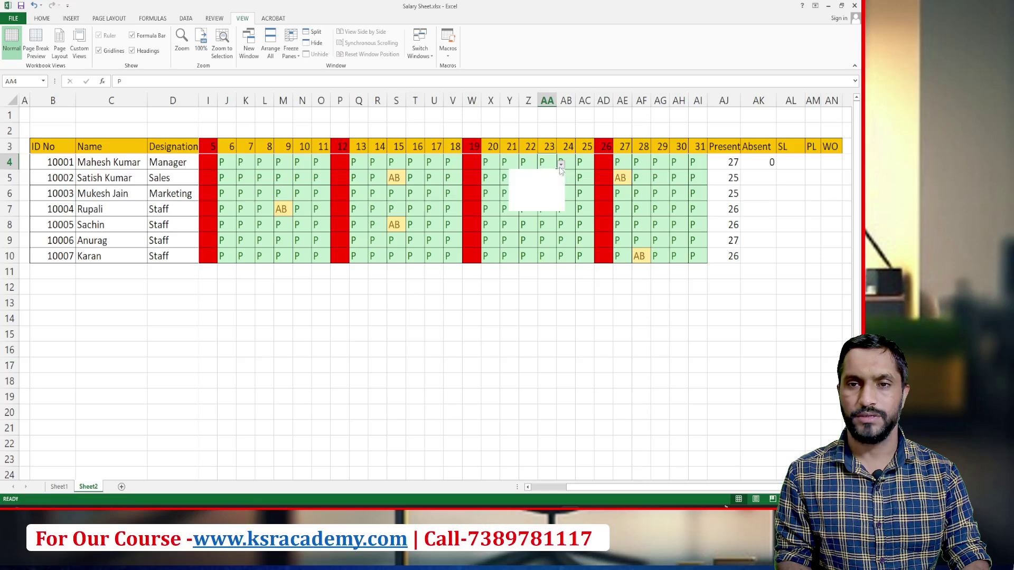
pyautogui.click(533, 192)
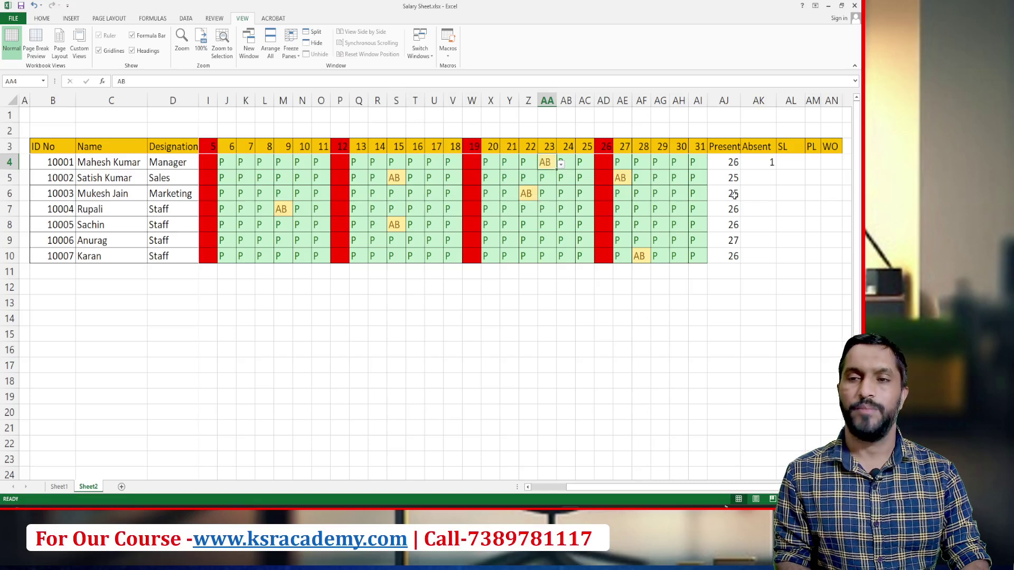
# Copy the absent-day COUNTIF formula from AK4 down to AK5:AK10 for the remaining employees.
pyautogui.click(786, 162)
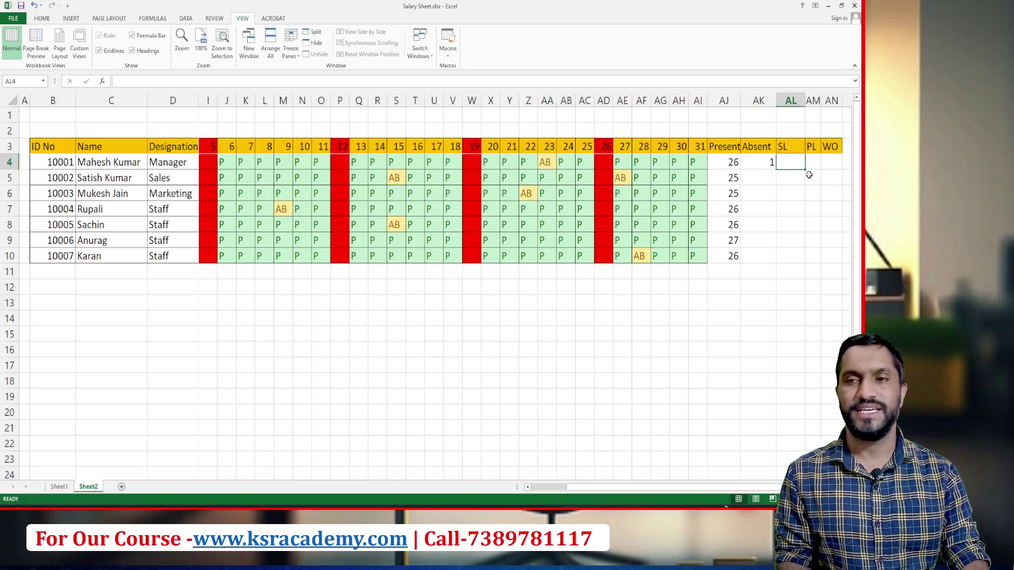
pyautogui.click(758, 162)
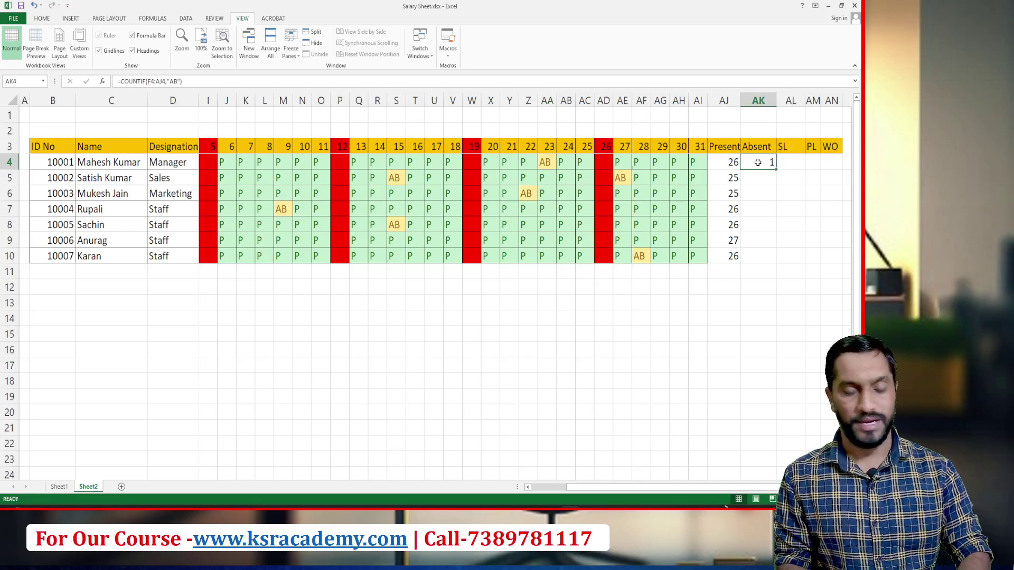
pyautogui.click(813, 161)
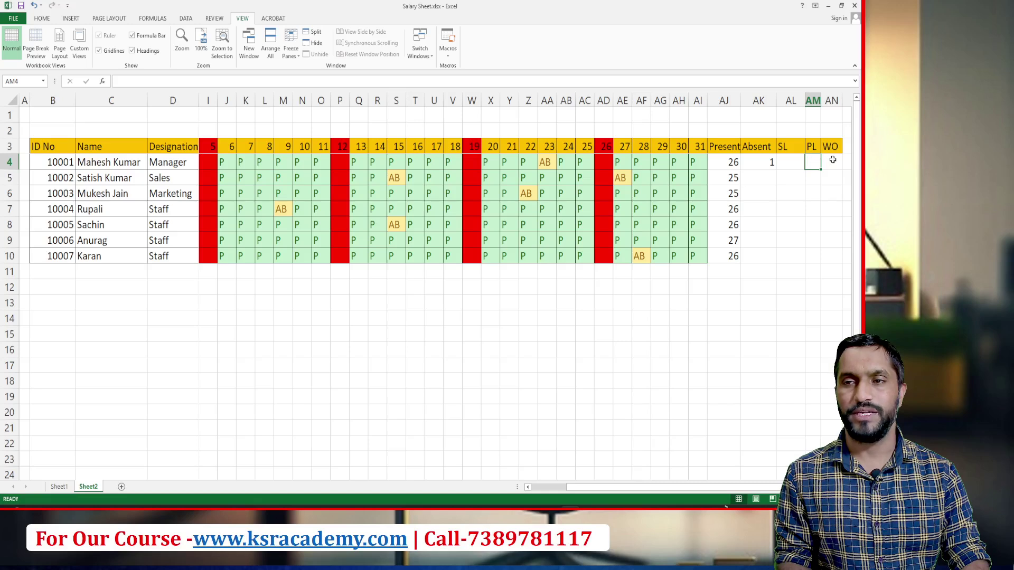
pyautogui.click(832, 160)
pyautogui.click(751, 163)
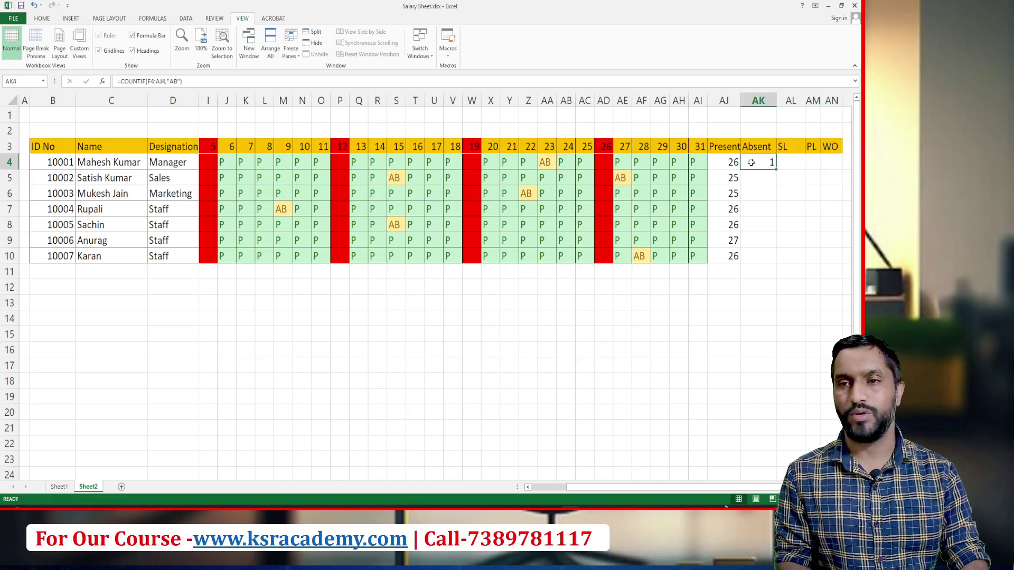
pyautogui.hotkey('ctrl', 'c')
pyautogui.press('Down')
pyautogui.hotkey('shift', 'Down')
pyautogui.hotkey('shift', 'Down')
pyautogui.hotkey('shift', 'Down')
pyautogui.hotkey('shift', 'Down')
pyautogui.hotkey('shift', 'Down')
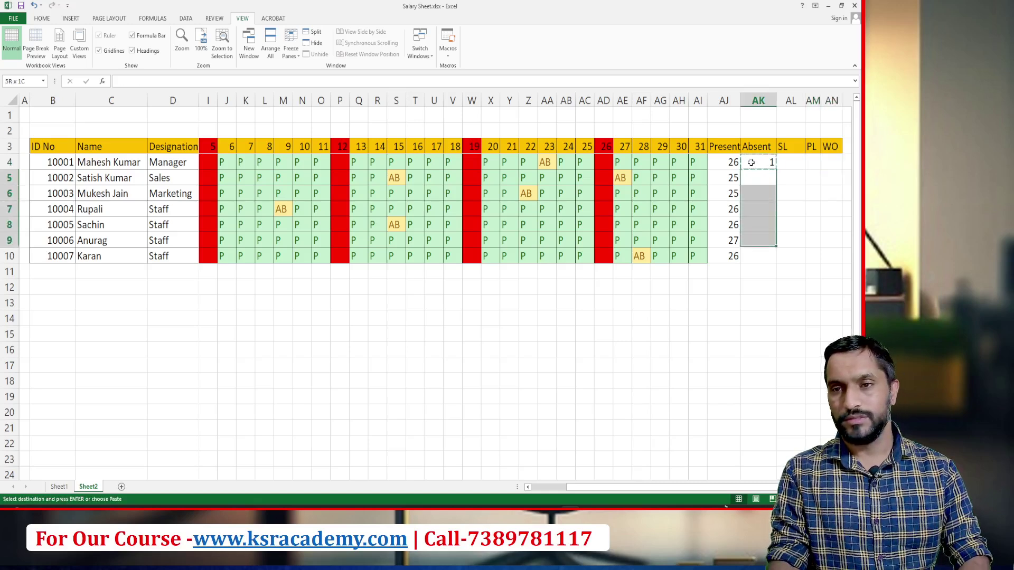
pyautogui.press('Return')
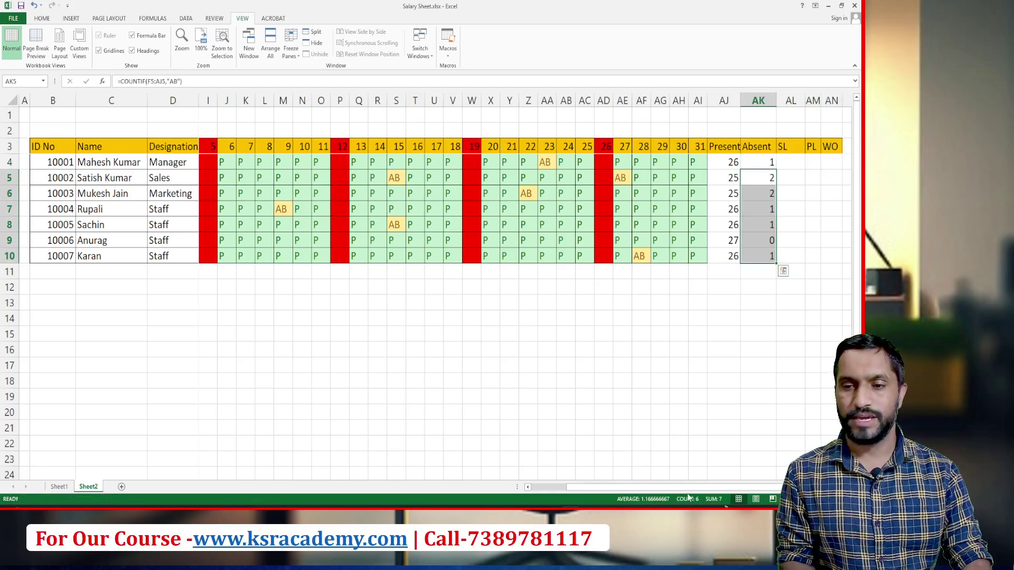
pyautogui.click(833, 163)
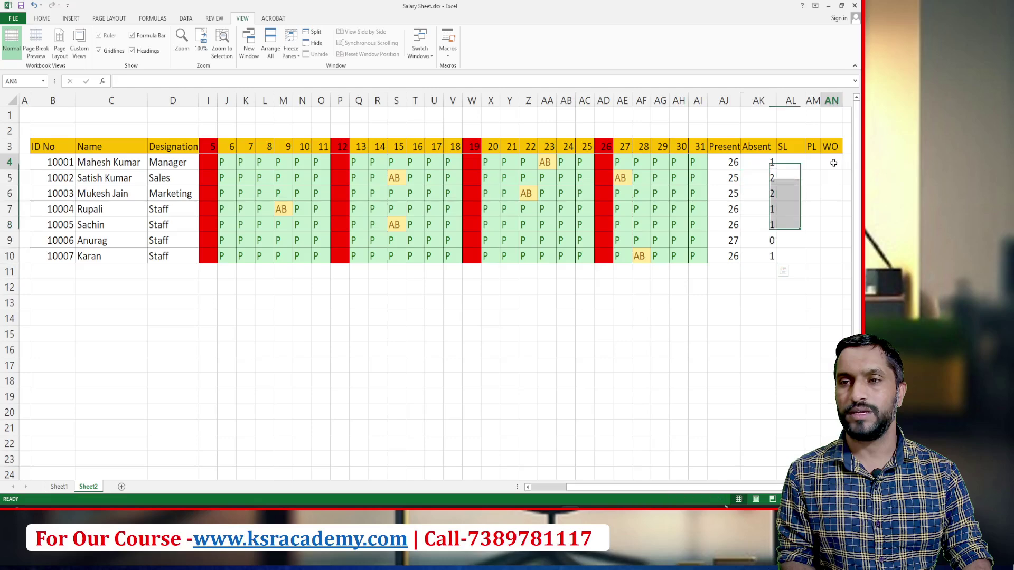
pyautogui.press('Right')
pyautogui.press('Right')
pyautogui.press('Right')
pyautogui.press('Right')
pyautogui.press('Right')
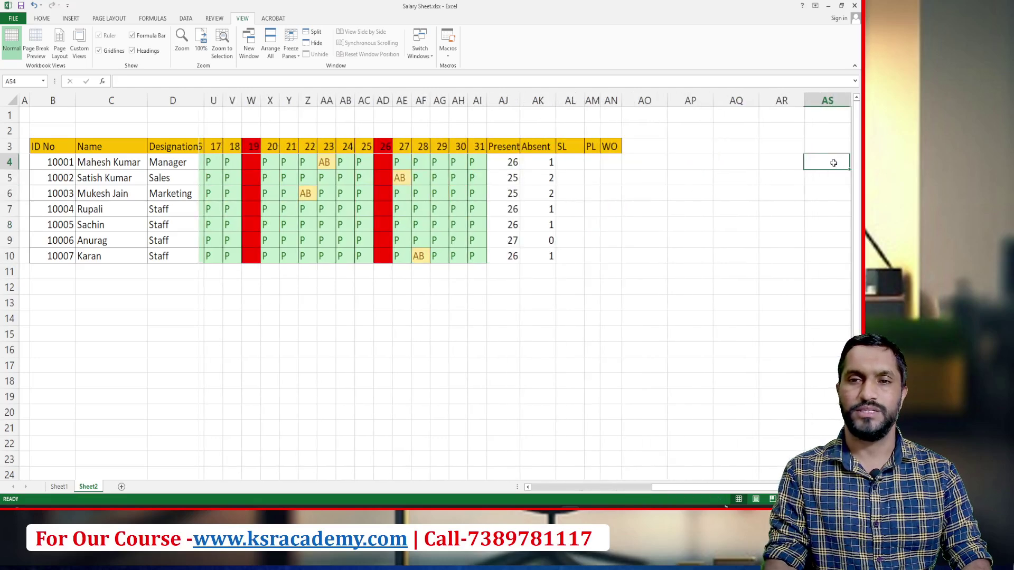
# Enter a COUNTBLANK formula over E4:AI4 in the first employee's week-off cell AN4.
pyautogui.press('Right')
pyautogui.press('Right')
pyautogui.press('Right')
pyautogui.click(467, 162)
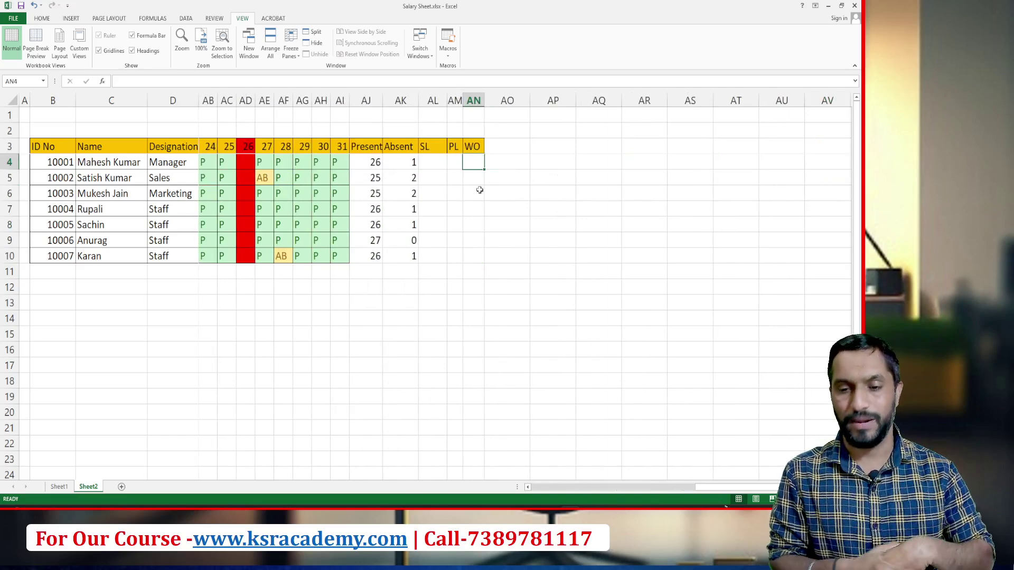
pyautogui.write('=')
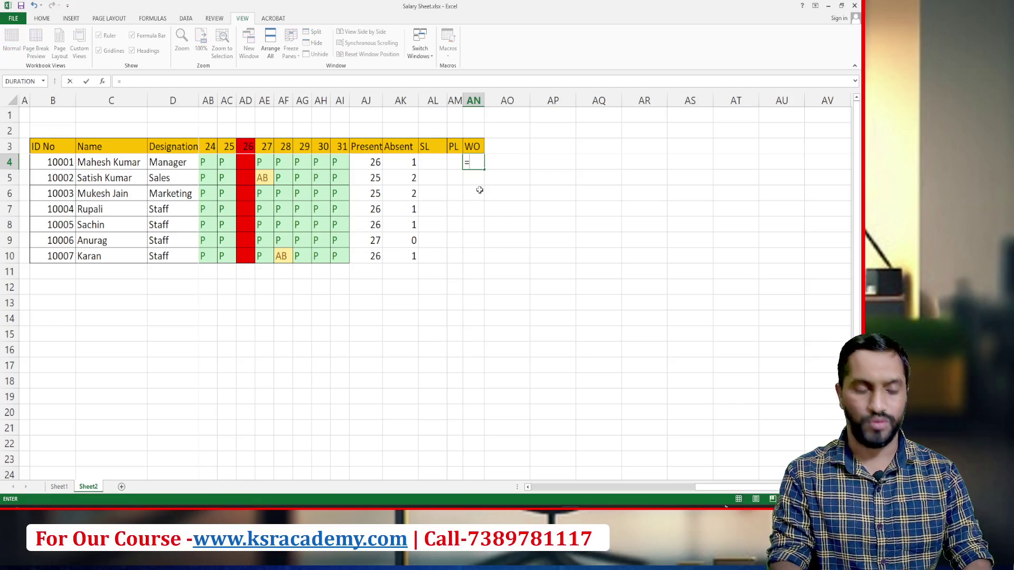
pyautogui.write('coun')
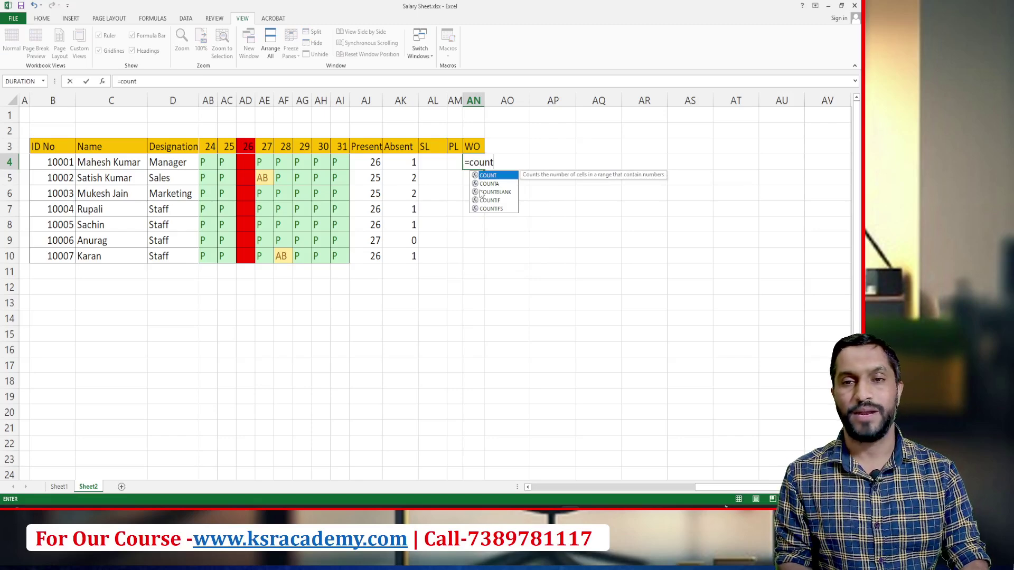
pyautogui.write('t')
pyautogui.click(495, 191)
pyautogui.doubleClick(495, 192)
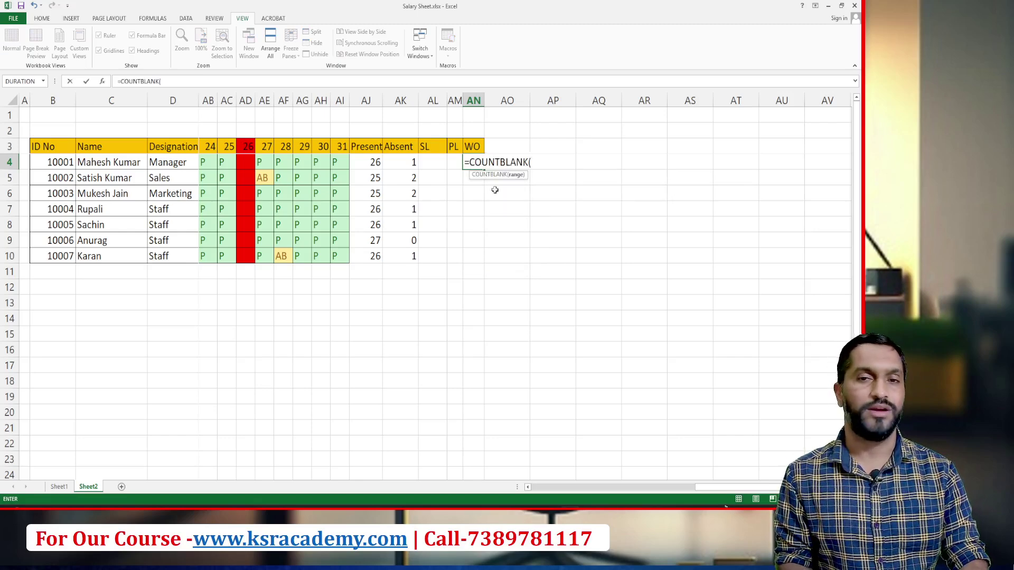
pyautogui.click(341, 159)
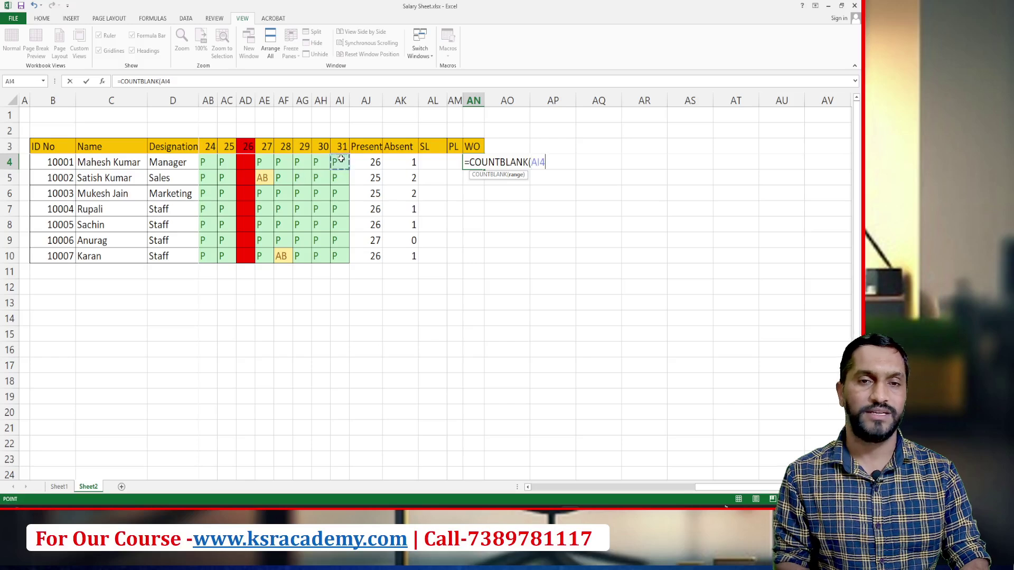
pyautogui.hotkey('shift', 'Left')
pyautogui.hotkey('shift', 'Left')
pyautogui.hotkey('shift', 'Left')
pyautogui.hotkey('shift', 'Left')
pyautogui.hotkey('shift', 'Left')
pyautogui.hotkey('shift', 'Left')
pyautogui.hotkey('shift', 'Left')
pyautogui.hotkey('shift', 'Left')
pyautogui.hotkey('shift', 'Left')
pyautogui.hotkey('shift', 'Left')
pyautogui.hotkey('shift', 'Left')
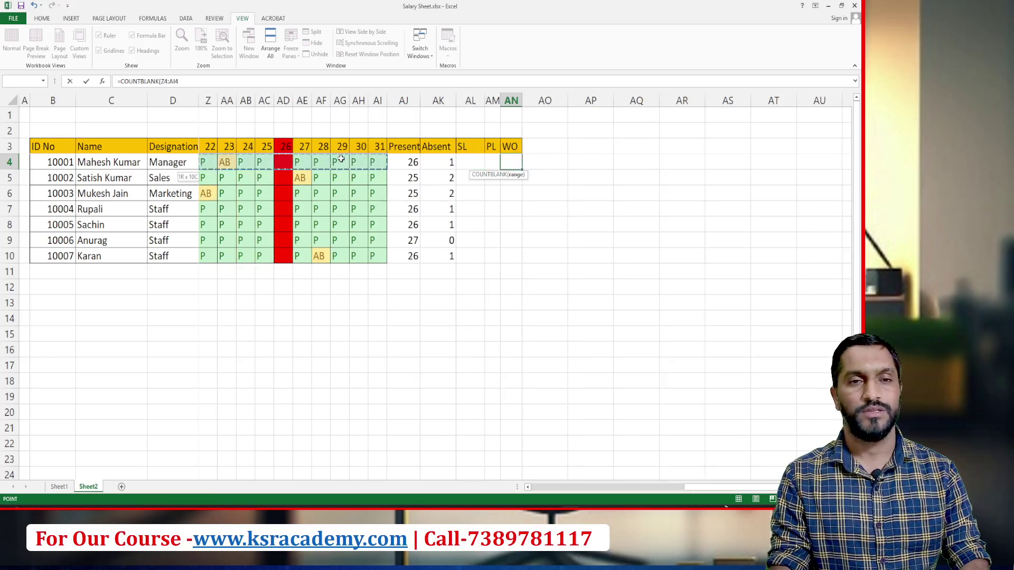
pyautogui.hotkey('shift', 'Left')
pyautogui.hotkey('shift', 'Left')
pyautogui.hotkey('shift', 'Left')
pyautogui.hotkey('shift', 'Left')
pyautogui.hotkey('shift', 'Left')
pyautogui.hotkey('shift', 'Left')
pyautogui.hotkey('shift', 'Left')
pyautogui.hotkey('shift', 'Left')
pyautogui.hotkey('shift', 'Left')
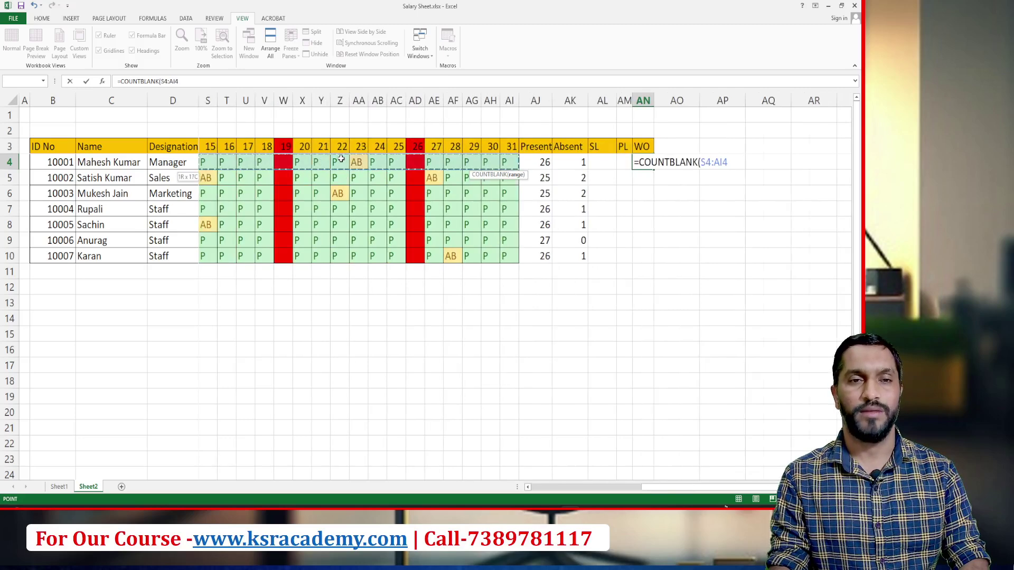
pyautogui.hotkey('shift', 'Left')
pyautogui.hotkey('shift', 'Left')
pyautogui.hotkey('shift', 'Left')
pyautogui.hotkey('shift', 'Left')
pyautogui.hotkey('shift', 'Left')
pyautogui.hotkey('shift', 'Left')
pyautogui.hotkey('shift', 'Left')
pyautogui.hotkey('shift', 'Left')
pyautogui.hotkey('shift', 'Left')
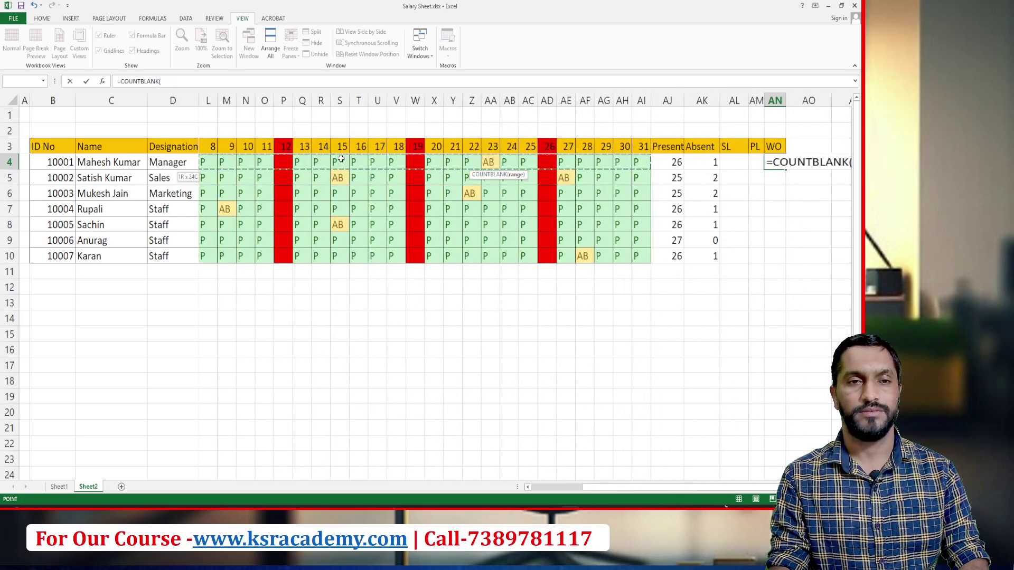
pyautogui.hotkey('shift', 'Left')
pyautogui.hotkey('shift', 'Left')
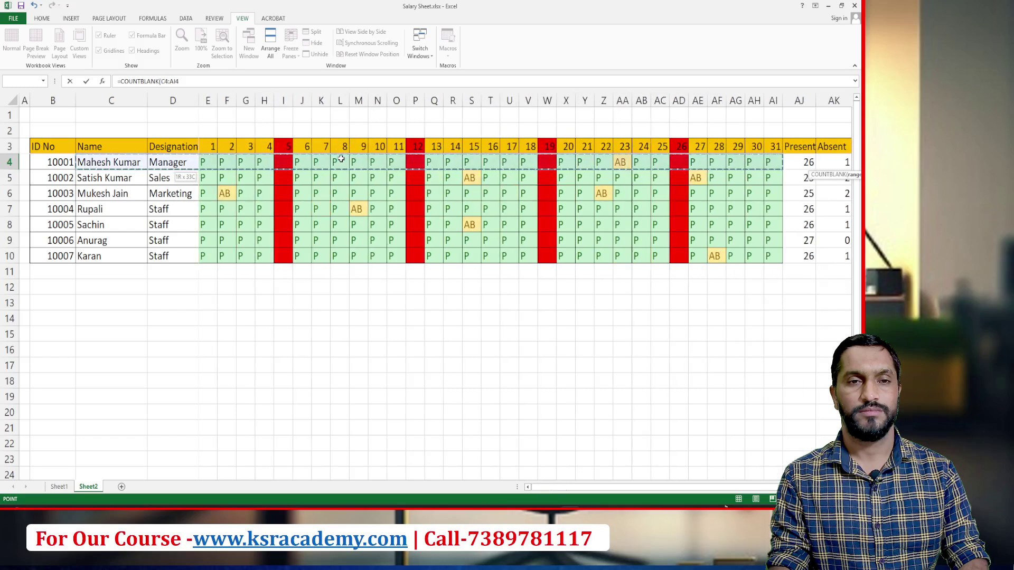
pyautogui.hotkey('shift', 'Right')
pyautogui.hotkey('shift', 'Right')
pyautogui.press('Return')
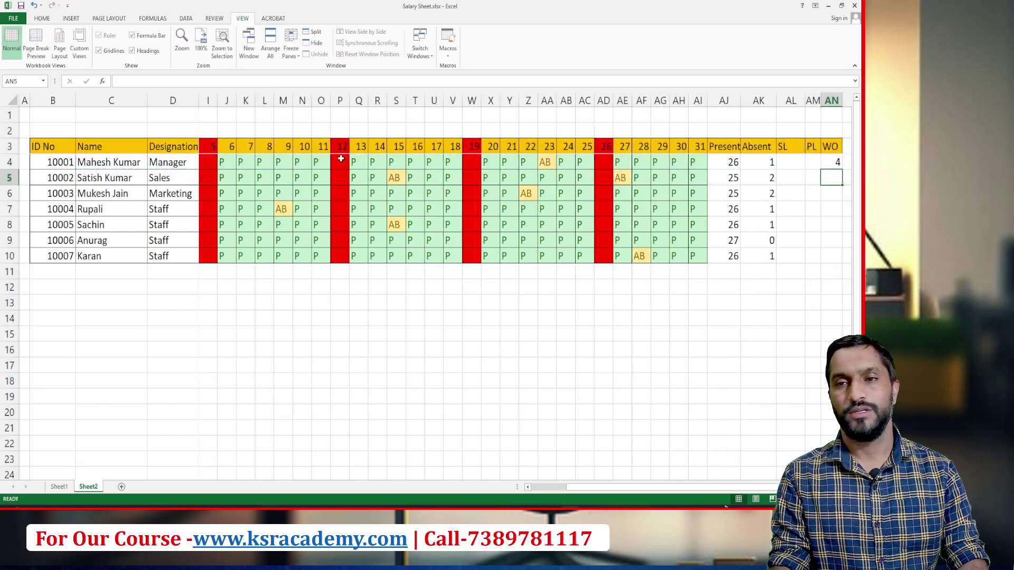
pyautogui.press('Up')
pyautogui.press('Left')
pyautogui.press('Left')
pyautogui.press('Left')
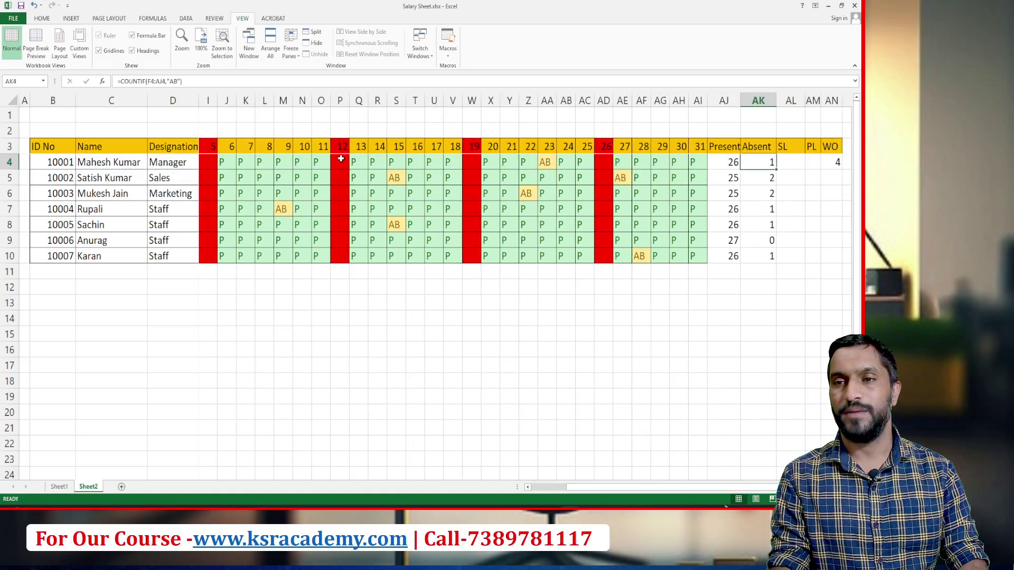
pyautogui.press('Right')
pyautogui.press('Right')
pyautogui.press('Right')
pyautogui.press('Right')
pyautogui.press('Right')
pyautogui.press('Right')
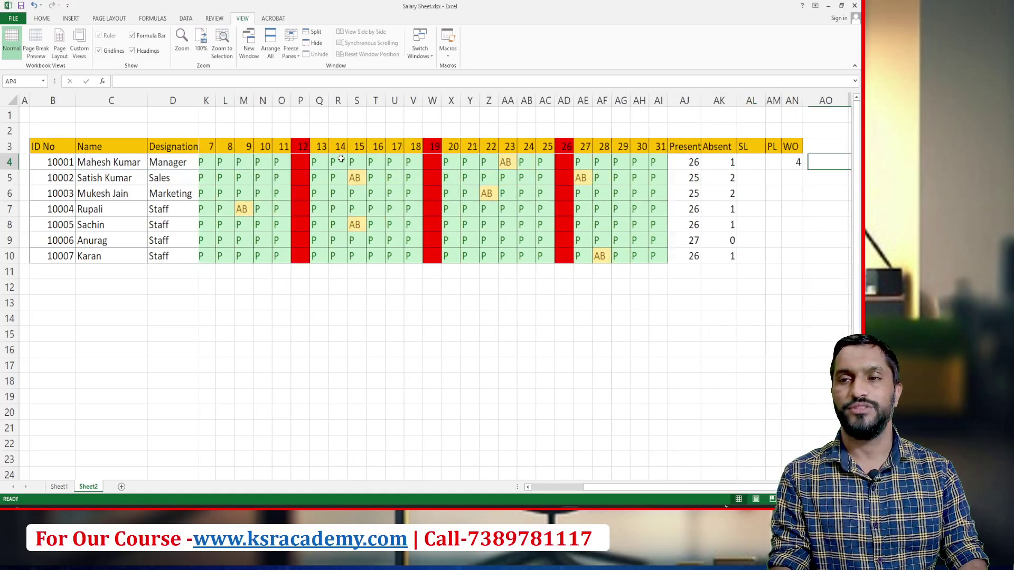
# Copy the week-off COUNTBLANK formula from AN4 down to AN5:AN10 for the remaining employees.
pyautogui.press('Left')
pyautogui.press('Left')
pyautogui.press('Left')
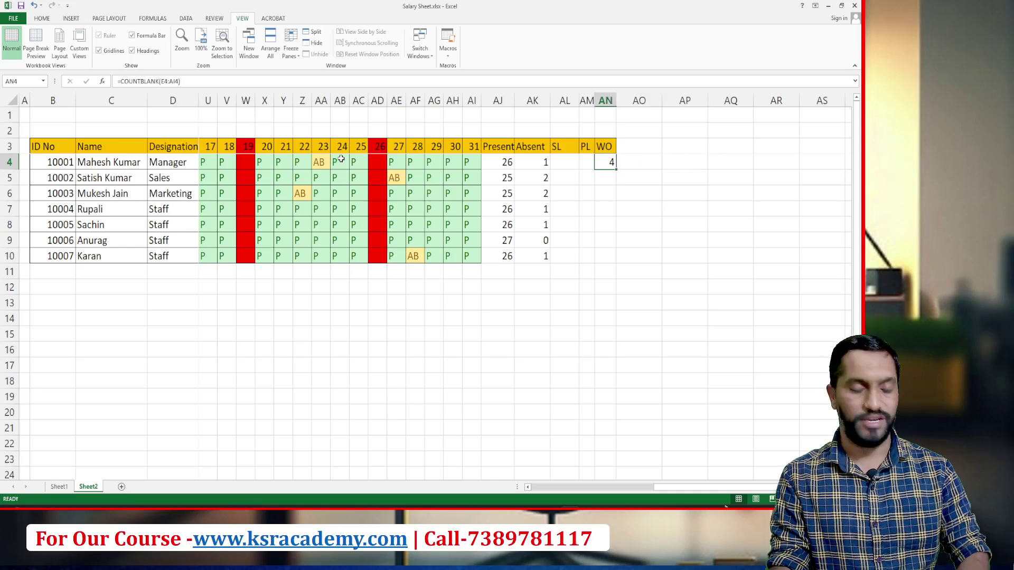
pyautogui.hotkey('ctrl', 'c')
pyautogui.press('Down')
pyautogui.hotkey('shift', 'Down')
pyautogui.hotkey('shift', 'Down')
pyautogui.hotkey('shift', 'Down')
pyautogui.hotkey('shift', 'Down')
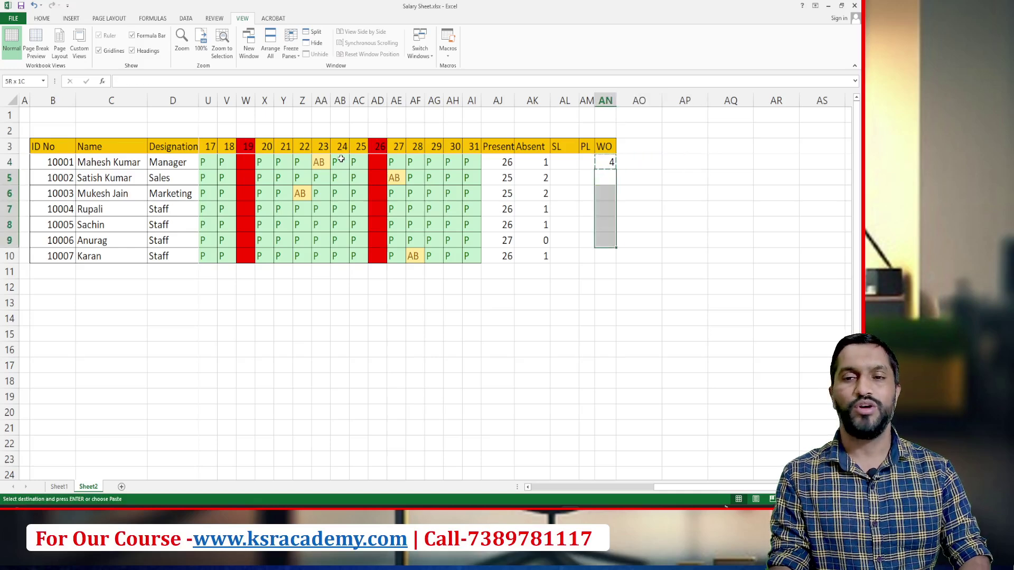
pyautogui.hotkey('shift', 'Down')
pyautogui.press('Return')
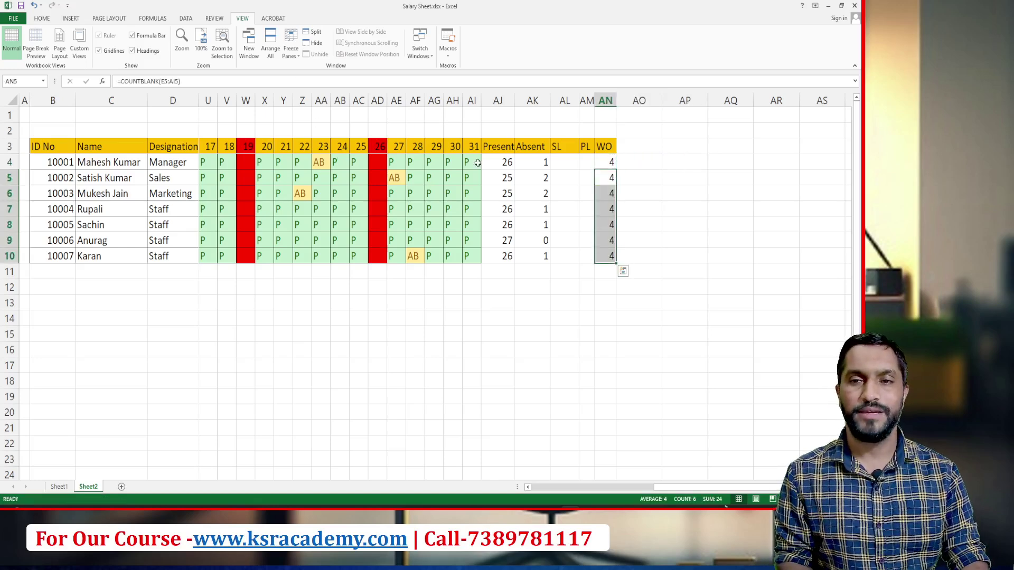
# Fill the SL and PL cells AL4:AM10 with 0 for all employees.
pyautogui.click(560, 165)
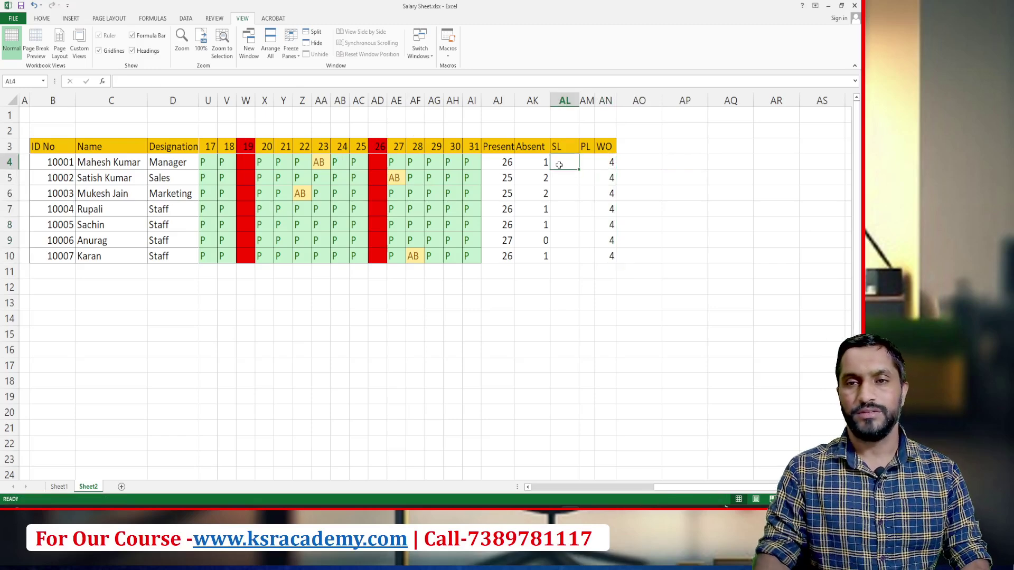
pyautogui.hotkey('shift', 'Right')
pyautogui.hotkey('shift', 'Down')
pyautogui.hotkey('shift', 'Down')
pyautogui.hotkey('shift', 'Down')
pyautogui.hotkey('shift', 'Down')
pyautogui.hotkey('shift', 'Down')
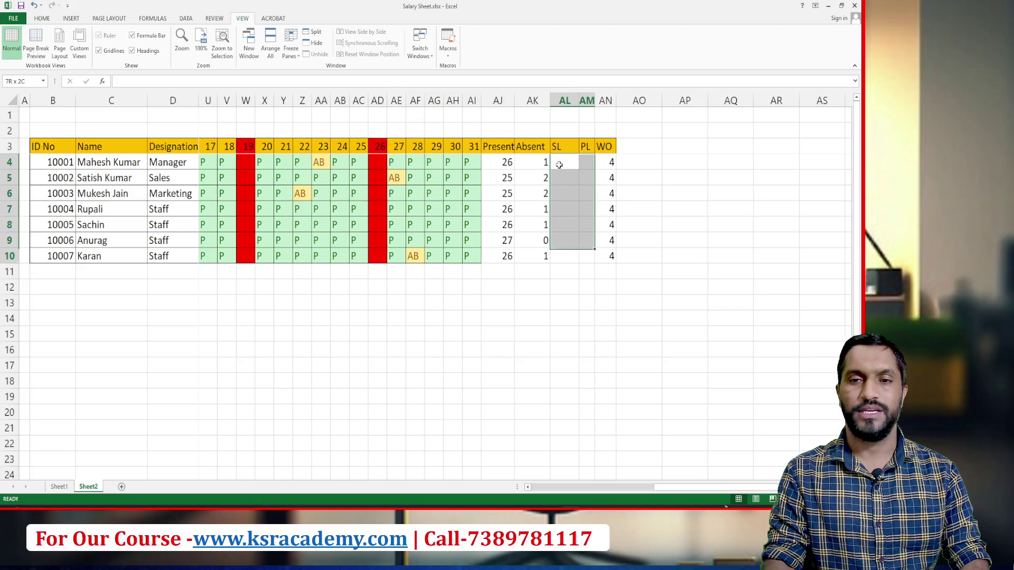
pyautogui.hotkey('shift', 'Down')
pyautogui.write('0')
pyautogui.hotkey('ctrl', 'Return')
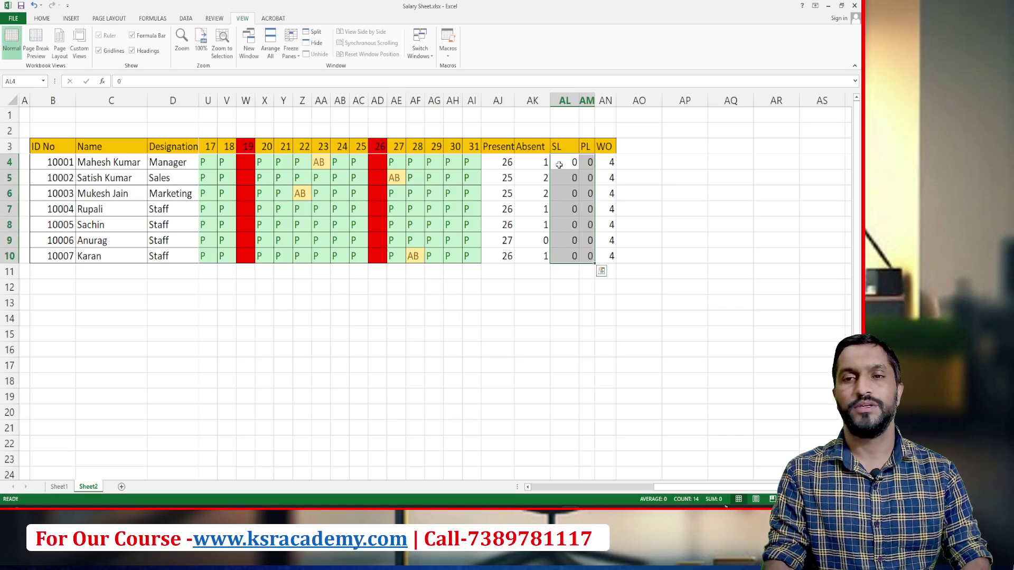
pyautogui.press('Right')
pyautogui.press('Right')
pyautogui.press('Right')
pyautogui.press('Up')
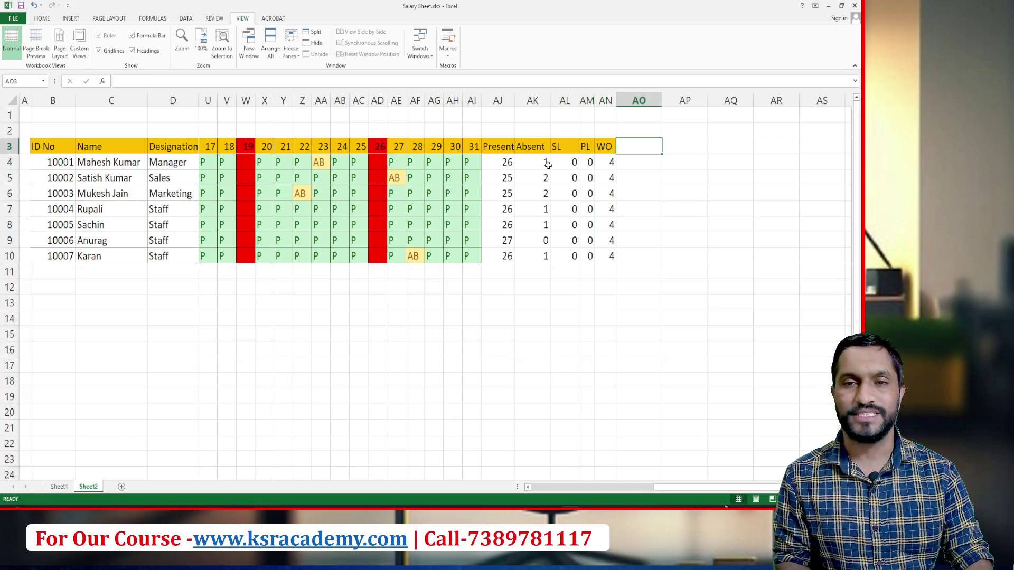
pyautogui.click(546, 164)
pyautogui.click(572, 163)
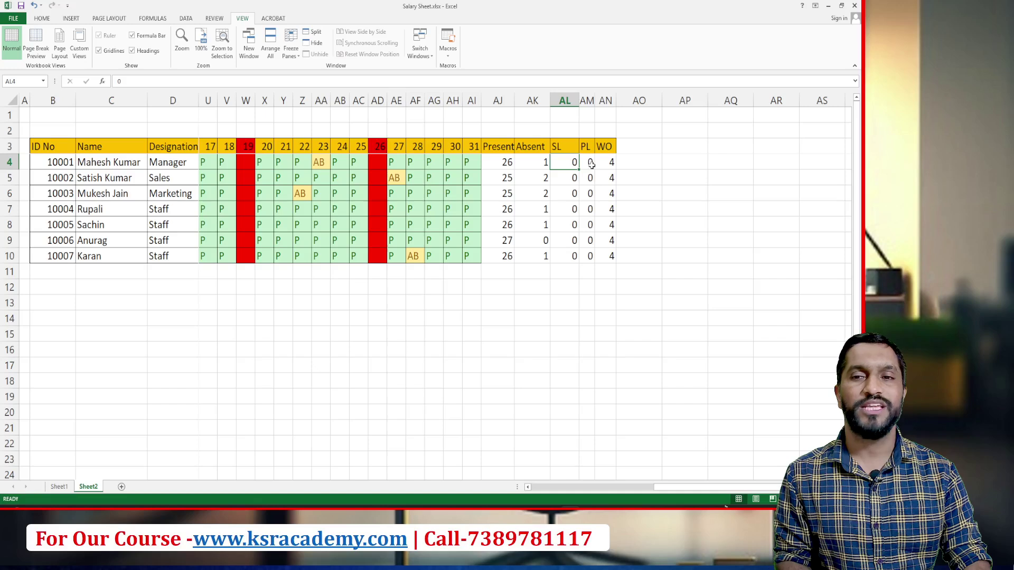
pyautogui.click(591, 164)
pyautogui.click(612, 163)
# Add the column header "Total Days" in cell AO3, beside the WO header.
pyautogui.click(637, 150)
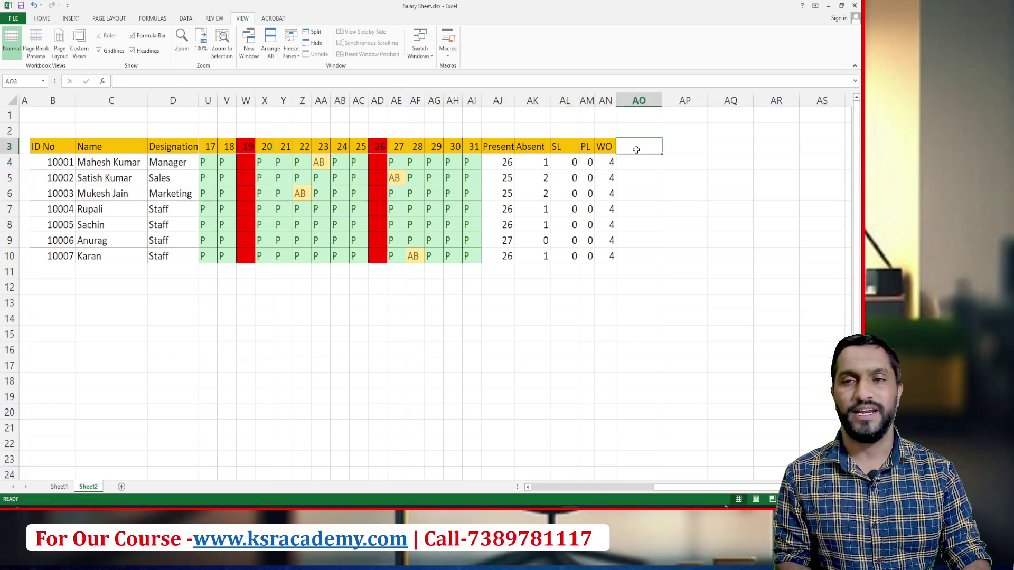
pyautogui.write('T')
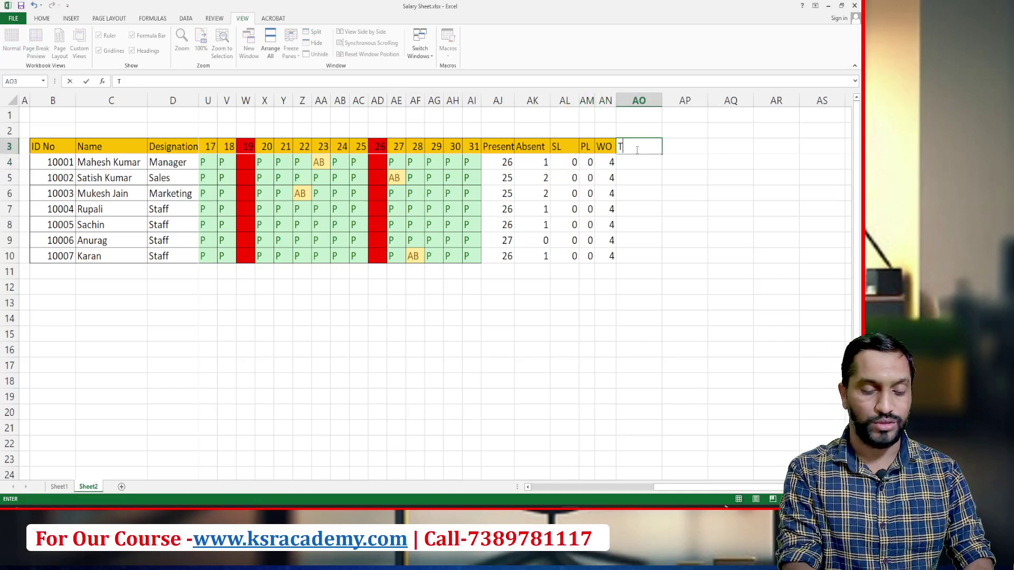
pyautogui.write('otal D')
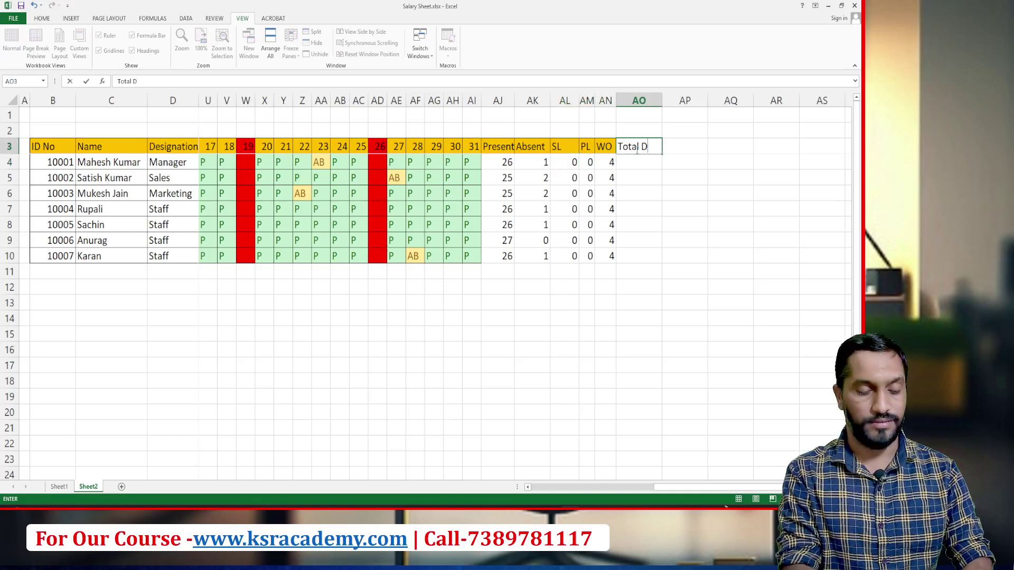
pyautogui.write('ays')
pyautogui.press('Return')
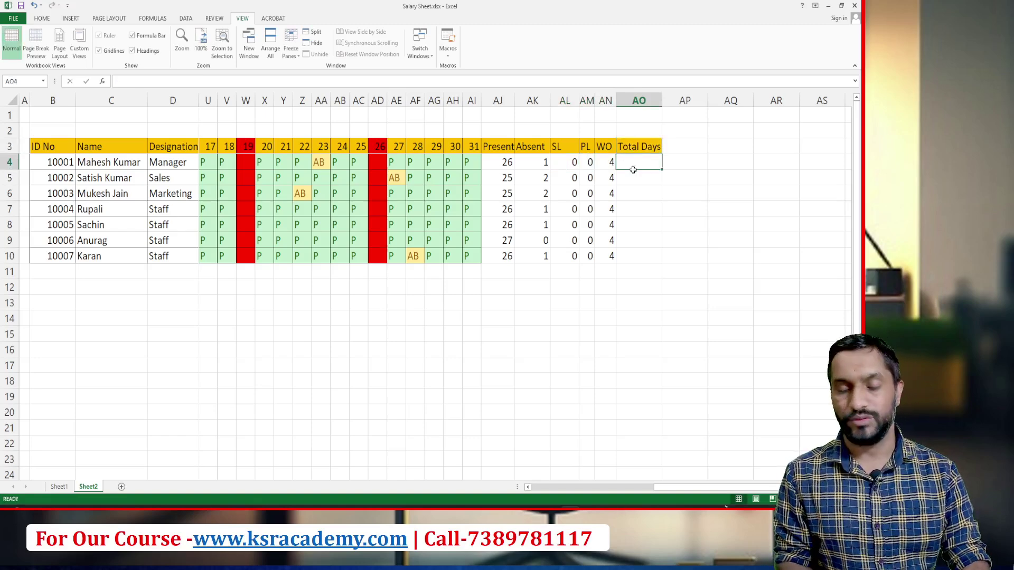
# Enter the formula =AJ4+AL4+AM4+AN4 in the first employee's Total Days cell AO4.
pyautogui.write('=')
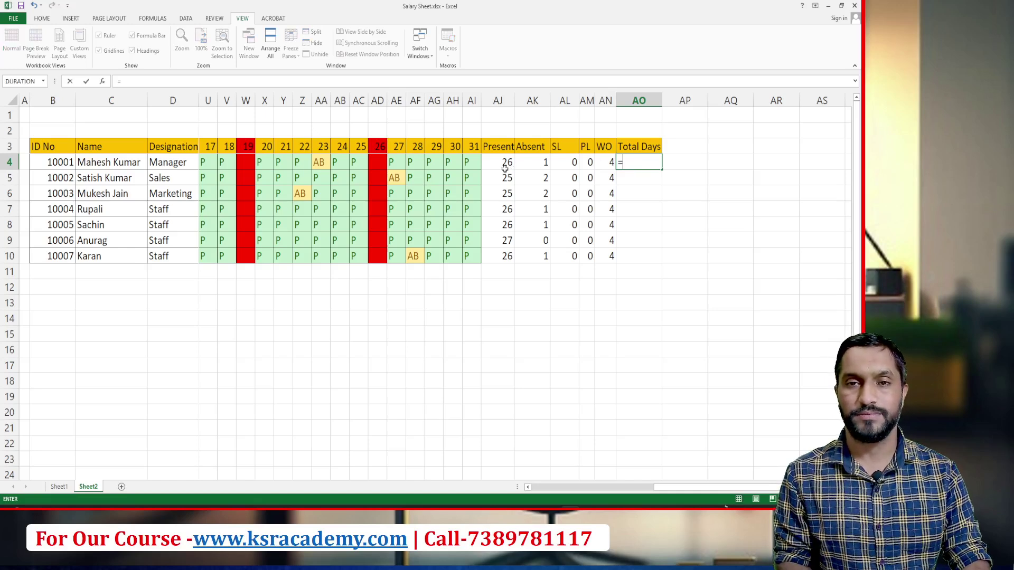
pyautogui.click(480, 162)
pyautogui.click(494, 164)
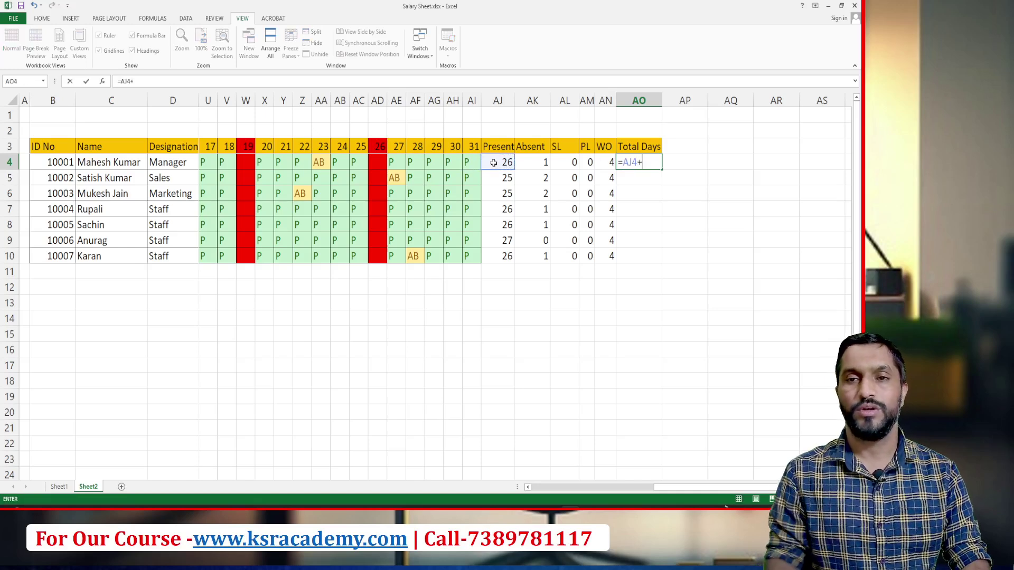
pyautogui.write('+')
pyautogui.click(559, 162)
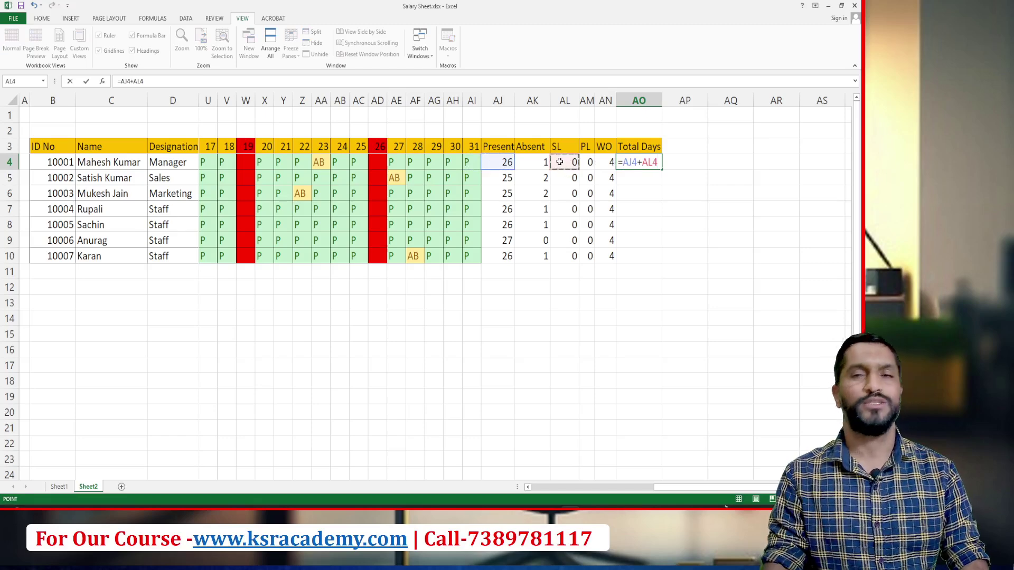
pyautogui.write('+')
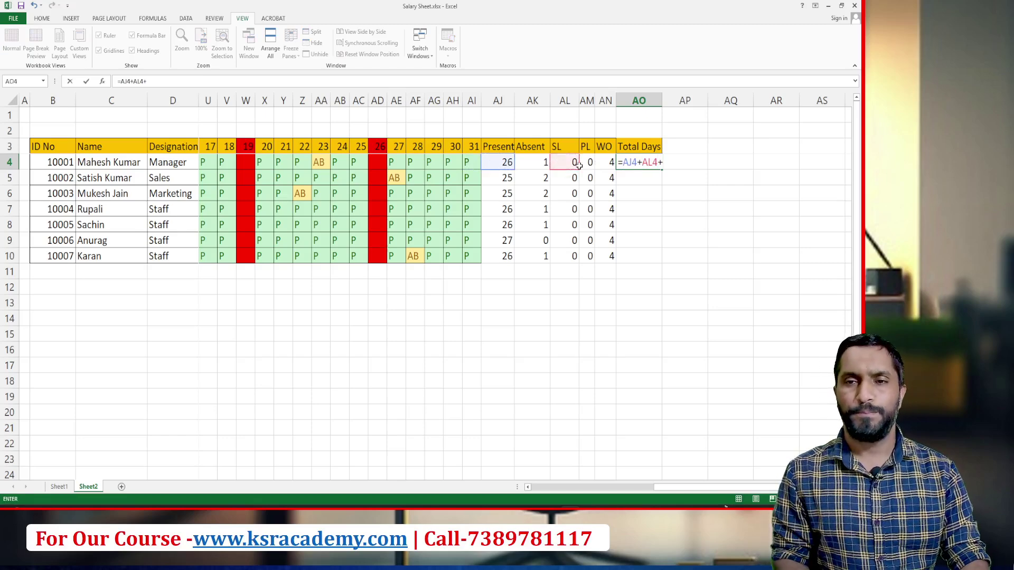
pyautogui.click(584, 162)
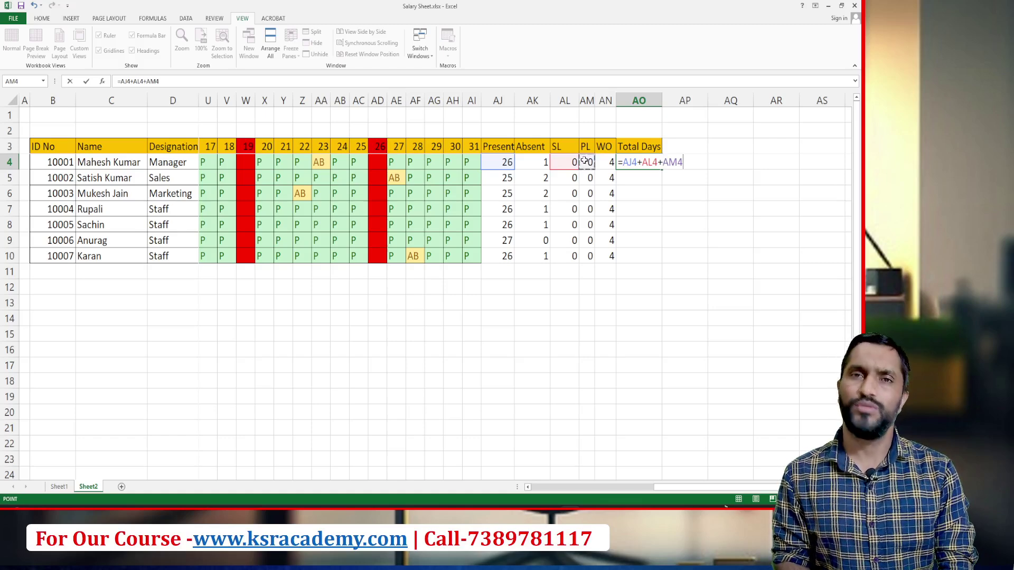
pyautogui.write('+')
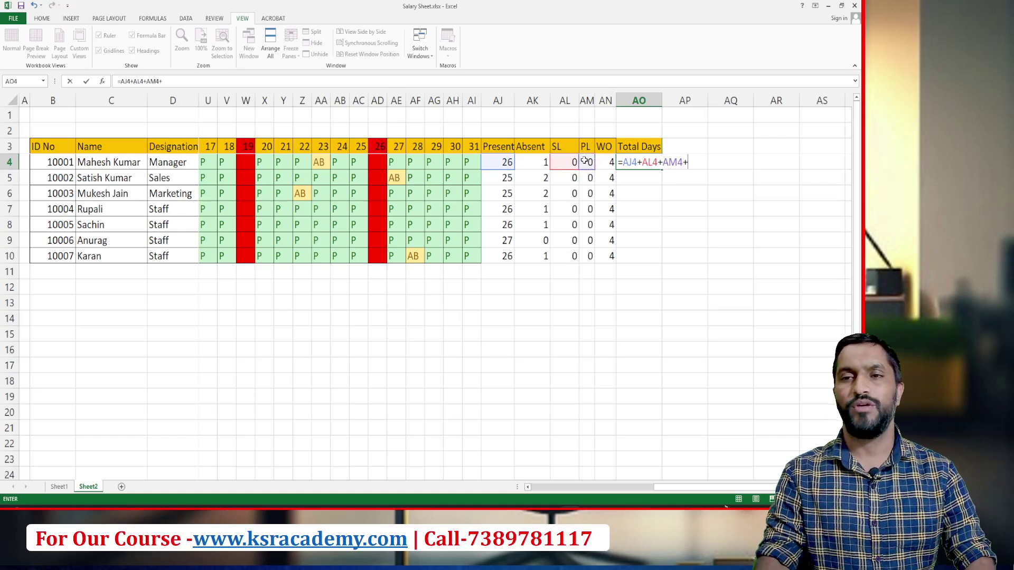
pyautogui.click(602, 163)
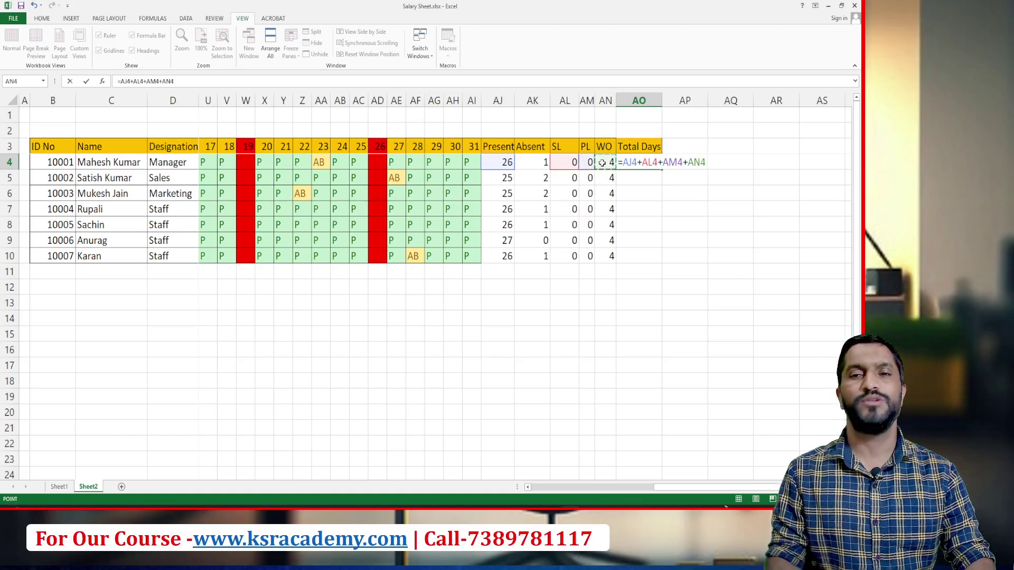
pyautogui.hotkey('ctrl', 'Return')
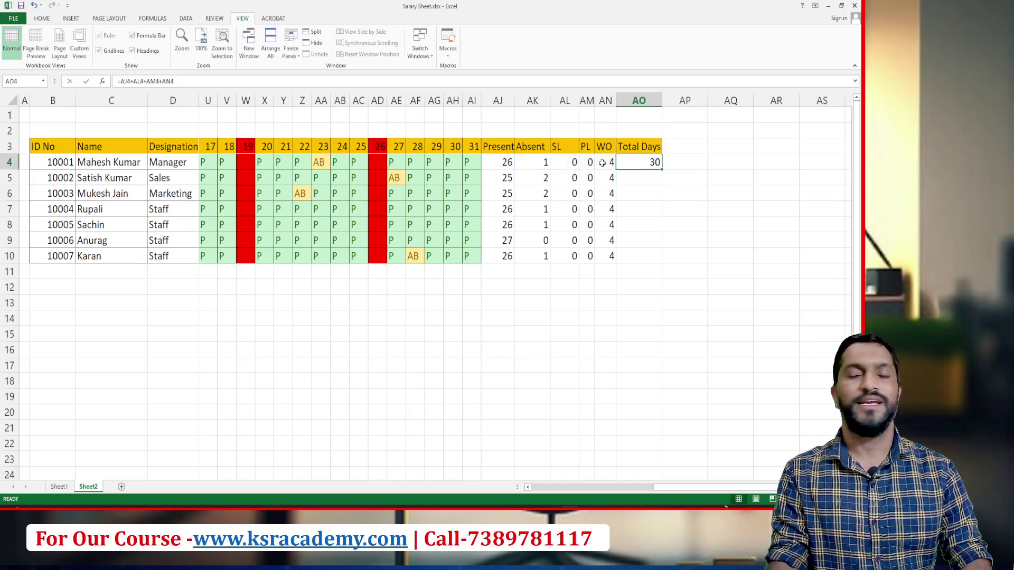
# Copy the Total Days formula from AO4 down to AO5:AO10 for the remaining employees.
pyautogui.hotkey('ctrl', 'c')
pyautogui.press('Down')
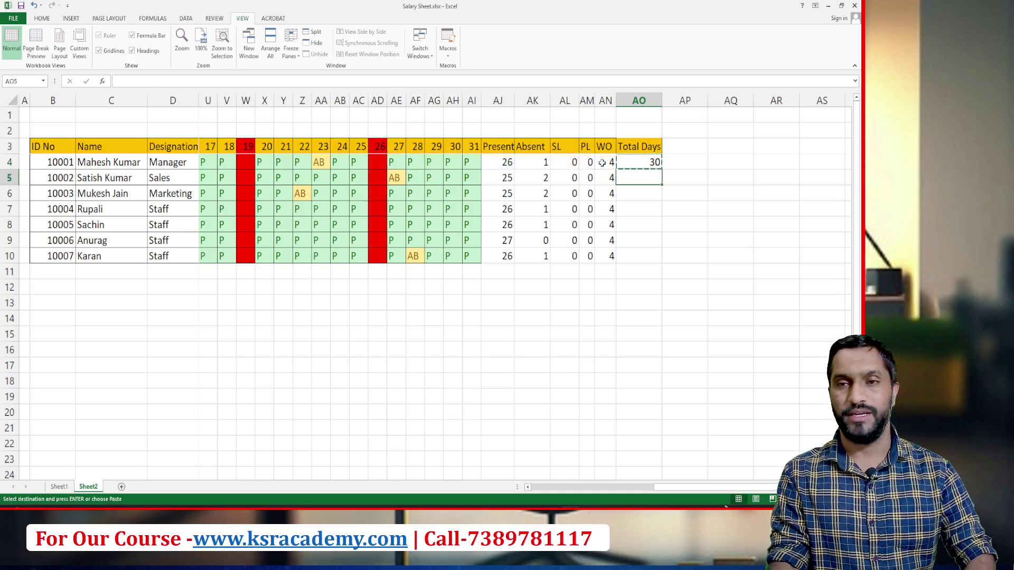
pyautogui.hotkey('shift', 'Down')
pyautogui.hotkey('shift', 'Down')
pyautogui.hotkey('shift', 'Down')
pyautogui.hotkey('shift', 'Down')
pyautogui.hotkey('shift', 'Down')
pyautogui.press('Return')
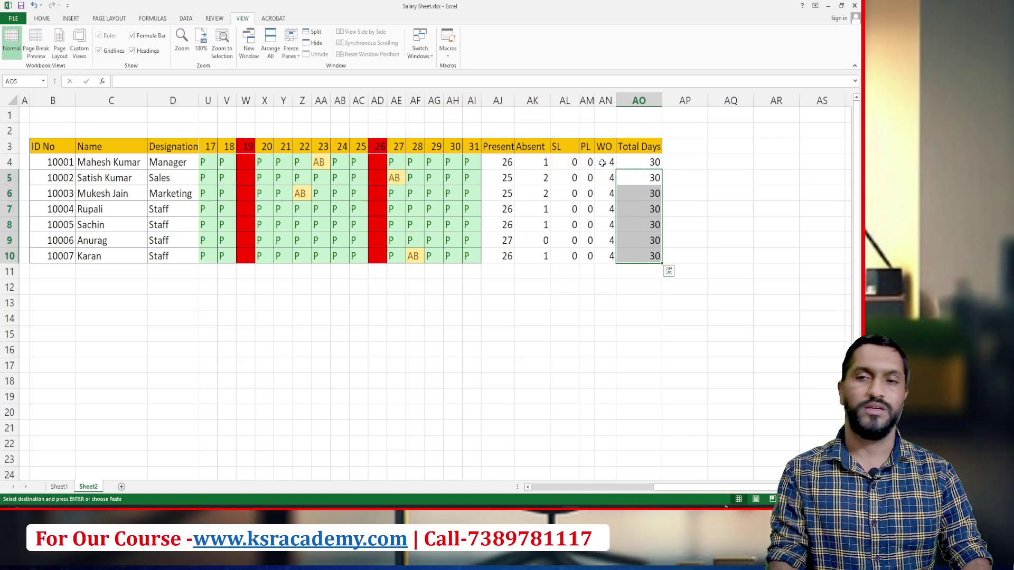
# Format the summary cells AJ4:AO10 with borders, a light blue fill and centered alignment.
pyautogui.click(499, 163)
pyautogui.moveTo(506, 167); pyautogui.dragTo(652, 258)
pyautogui.click(42, 18)
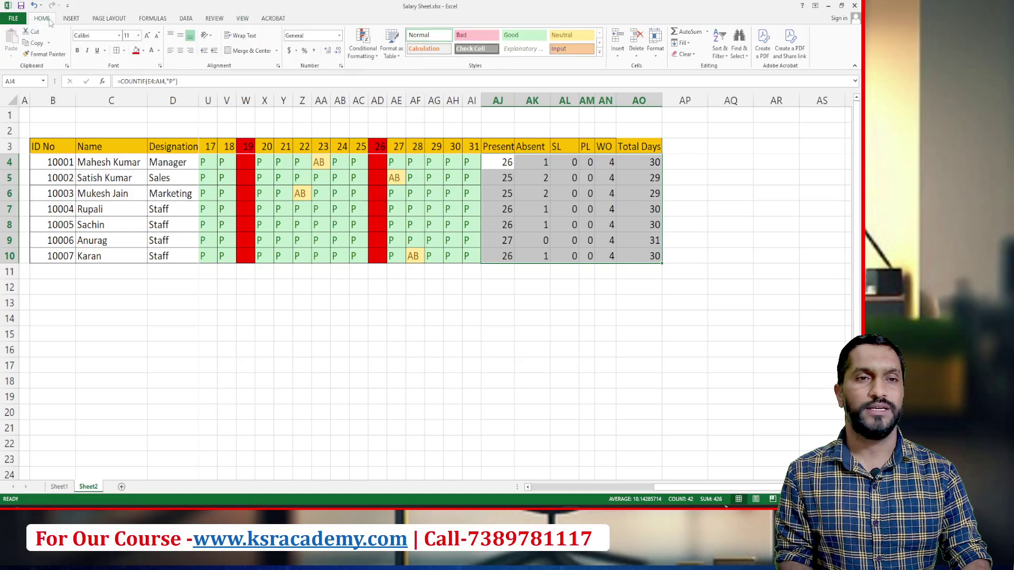
pyautogui.click(116, 51)
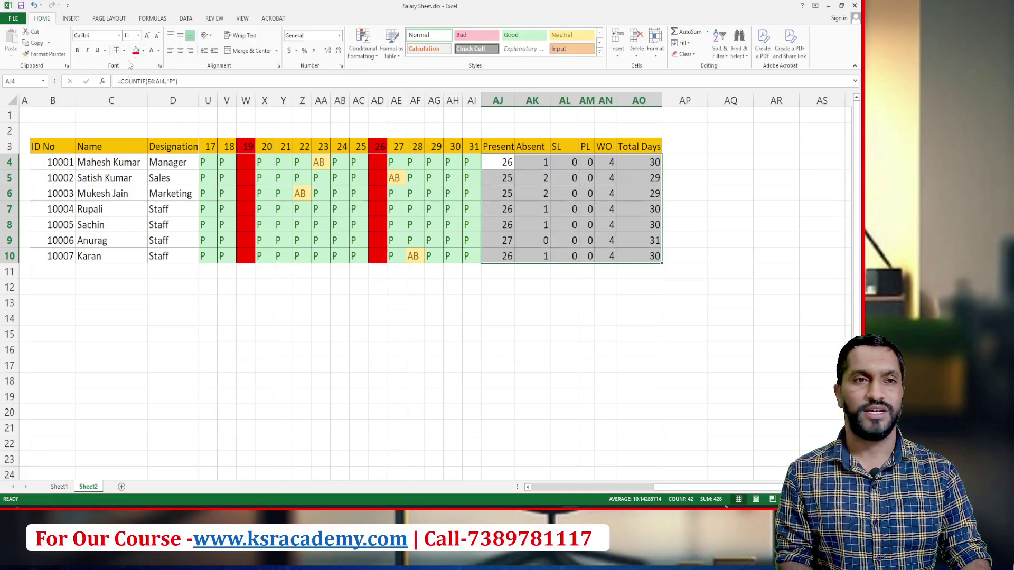
pyautogui.click(143, 51)
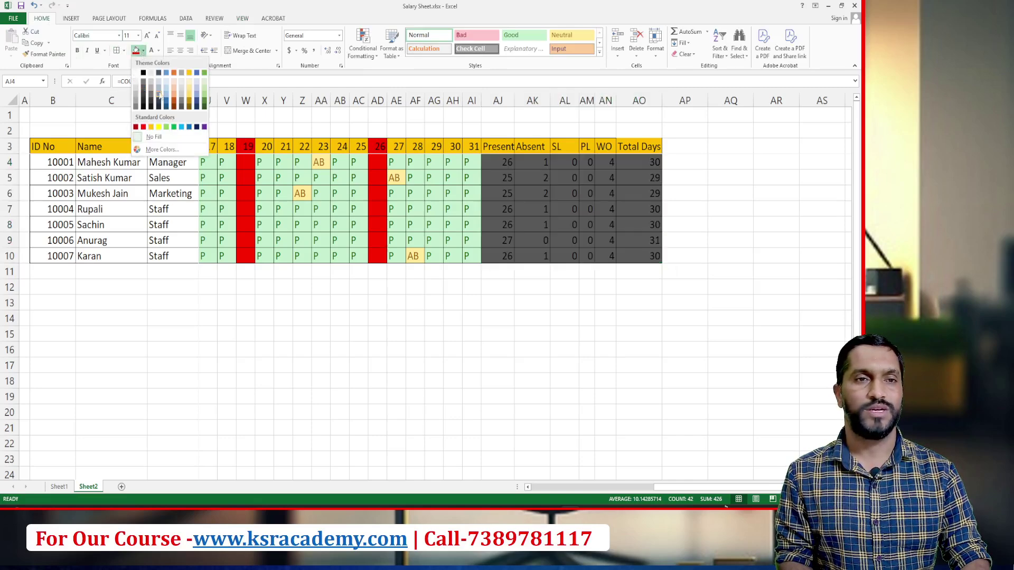
pyautogui.click(197, 88)
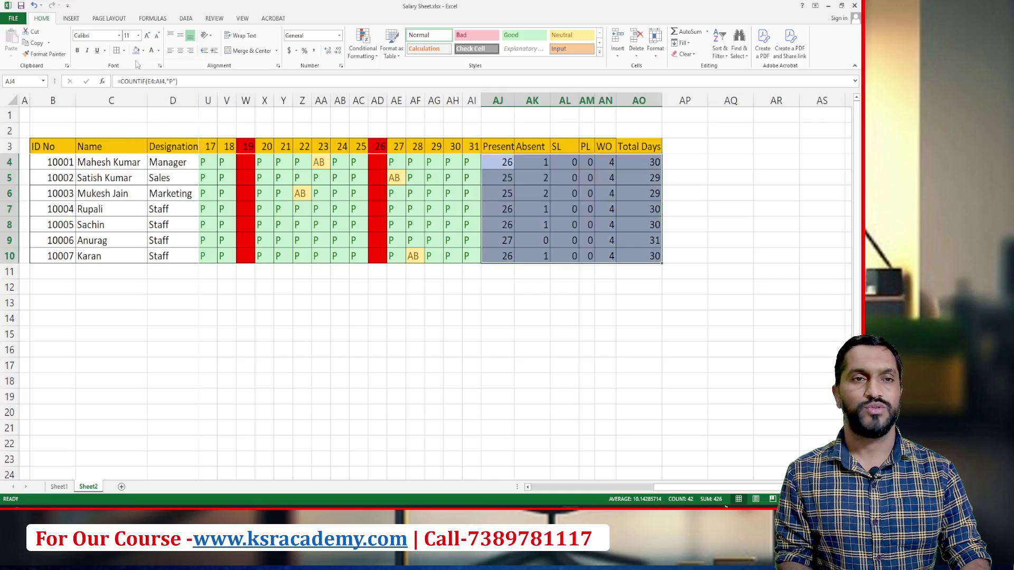
pyautogui.click(180, 51)
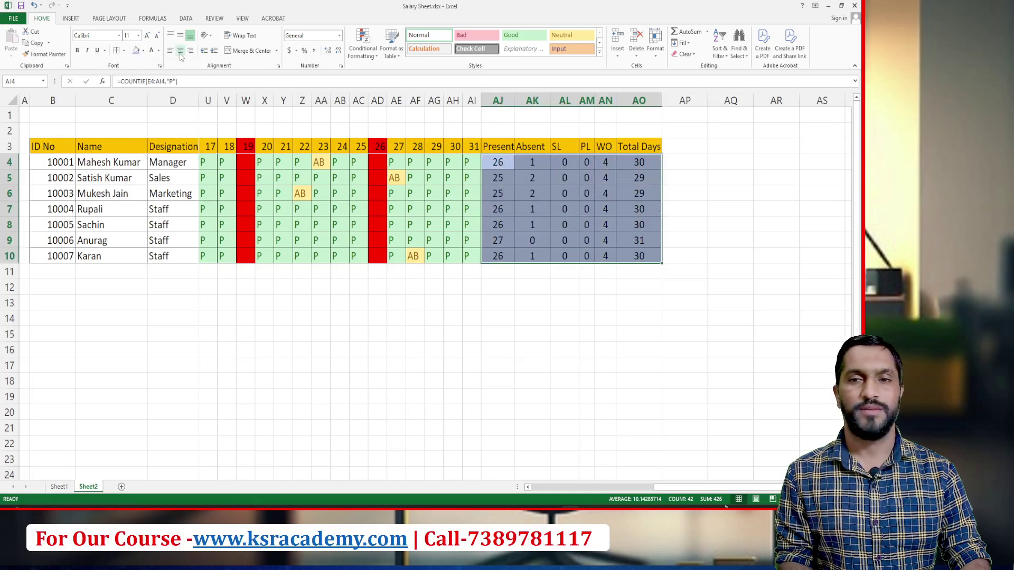
pyautogui.click(633, 291)
# Apply a thick box border around the whole attendance table B3:AO10.
pyautogui.scroll(-2, 512, 276)
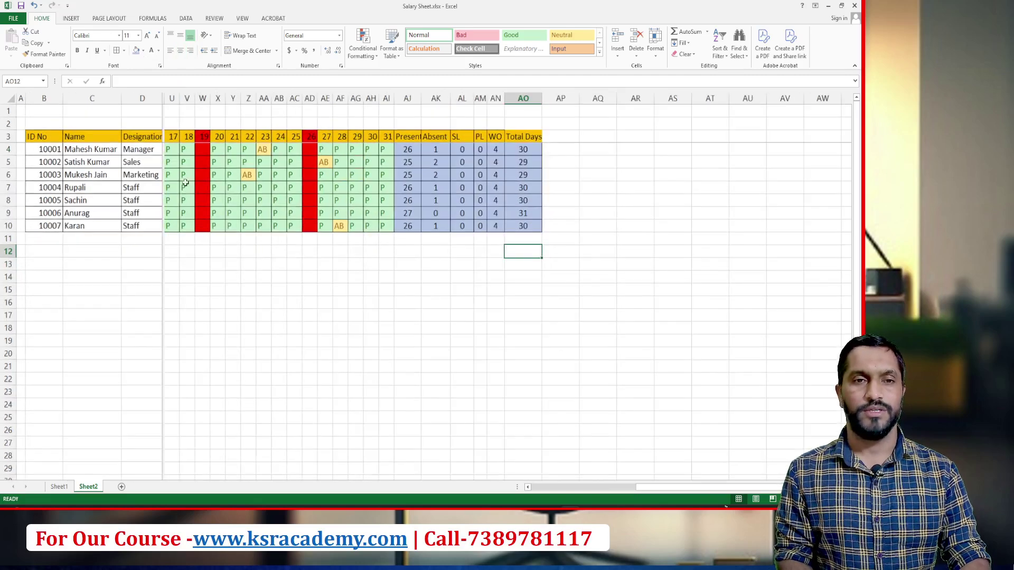
pyautogui.scroll(-1, 185, 183)
pyautogui.click(171, 138)
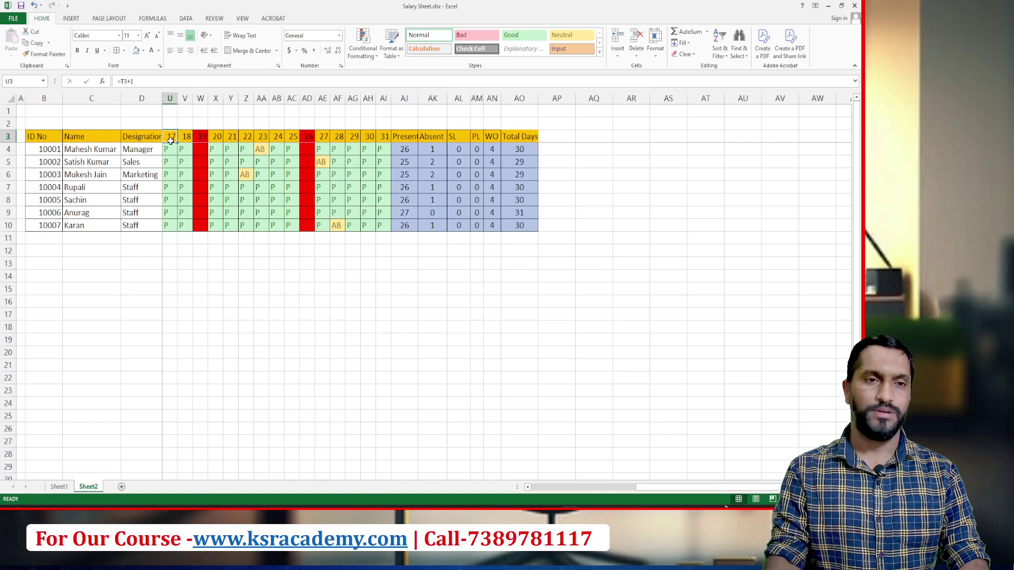
pyautogui.press('Left')
pyautogui.press('Left')
pyautogui.press('Left')
pyautogui.press('Left')
pyautogui.press('Left')
pyautogui.press('Left')
pyautogui.press('Left')
pyautogui.press('Left')
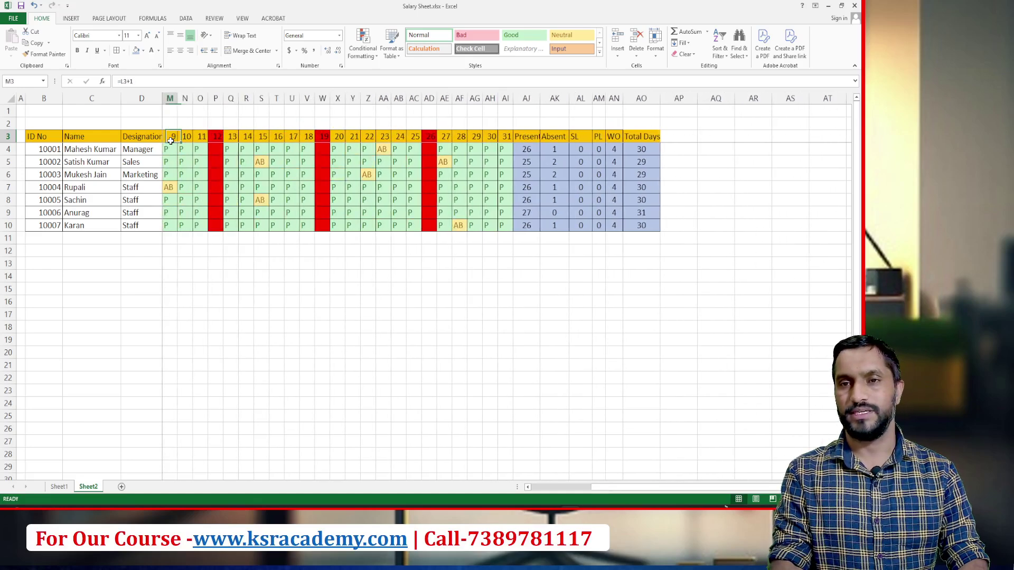
pyautogui.press('Left')
pyautogui.press('Left')
pyautogui.press('Left')
pyautogui.press('Left')
pyautogui.press('Left')
pyautogui.press('Left')
pyautogui.press('Left')
pyautogui.press('Left')
pyautogui.press('Left')
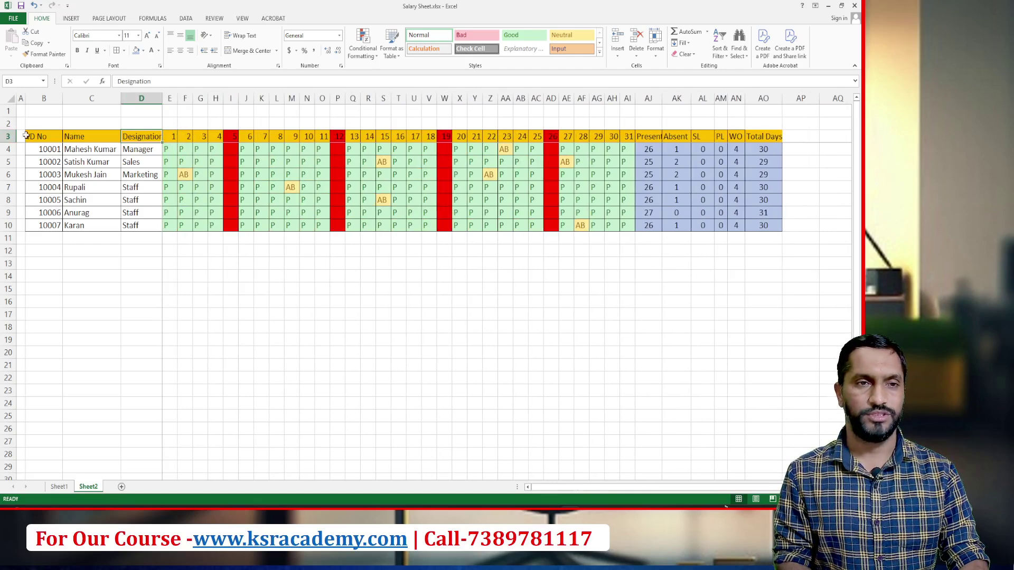
pyautogui.moveTo(26, 136); pyautogui.dragTo(754, 226)
pyautogui.click(124, 50)
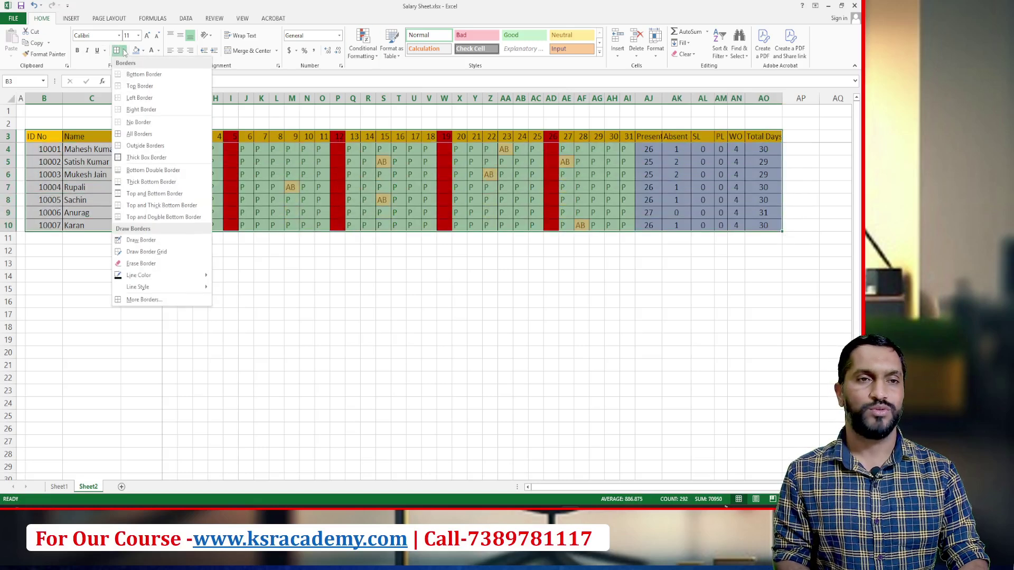
pyautogui.click(135, 158)
pyautogui.click(337, 354)
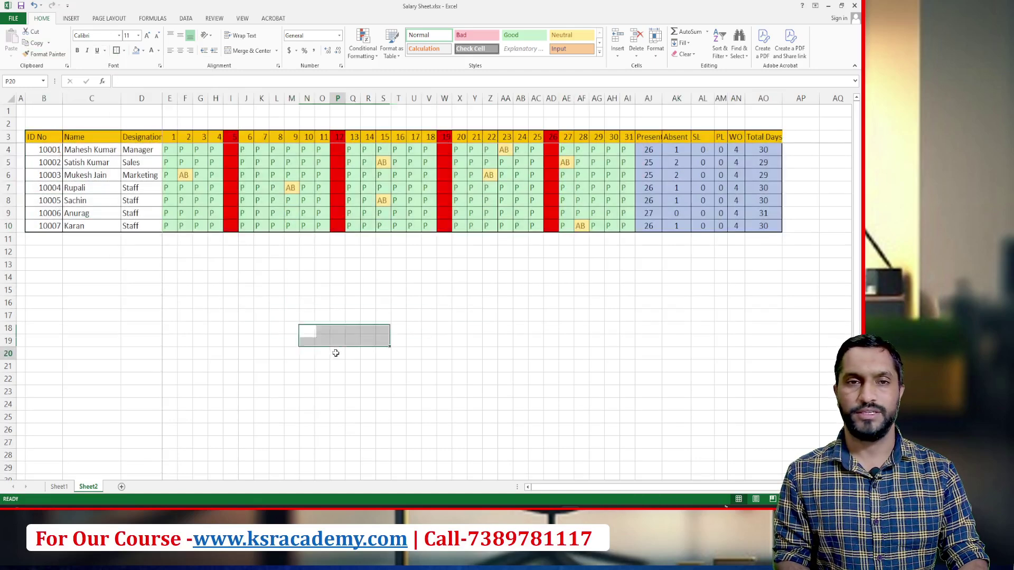
# Outline the header row B3:AO3 with a thick box border and make its text bold.
pyautogui.moveTo(36, 136); pyautogui.dragTo(762, 143)
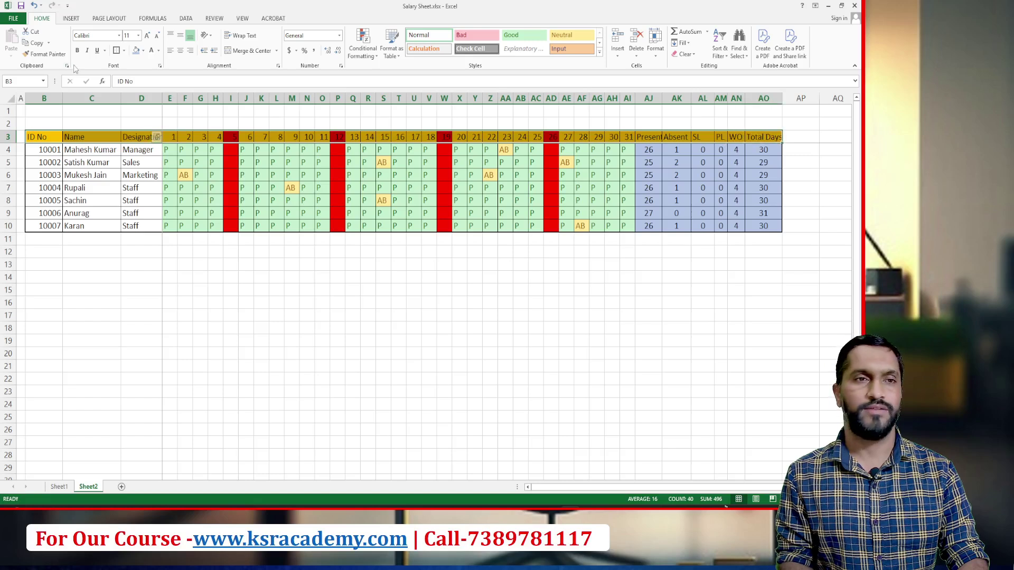
pyautogui.click(116, 50)
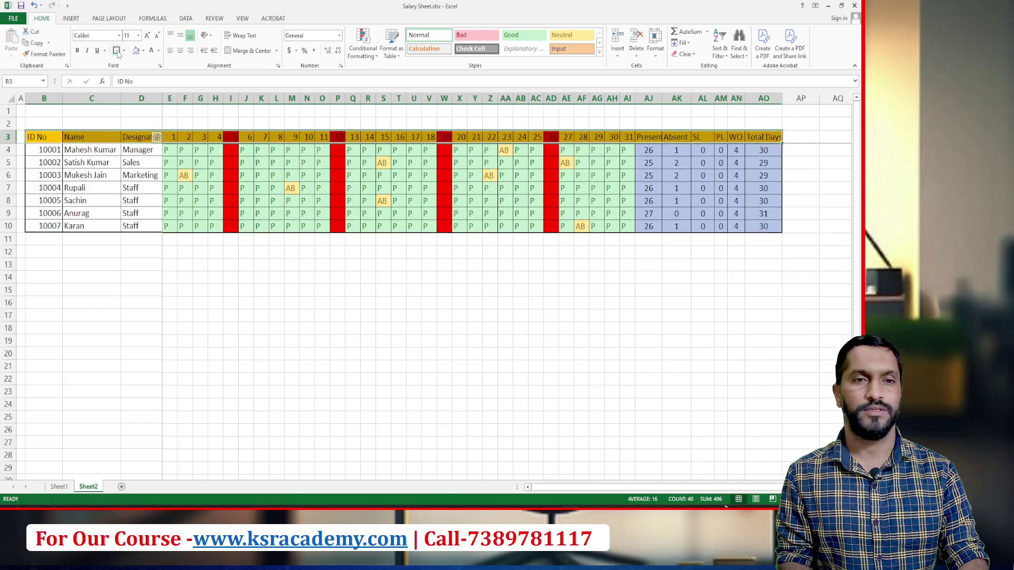
pyautogui.click(77, 51)
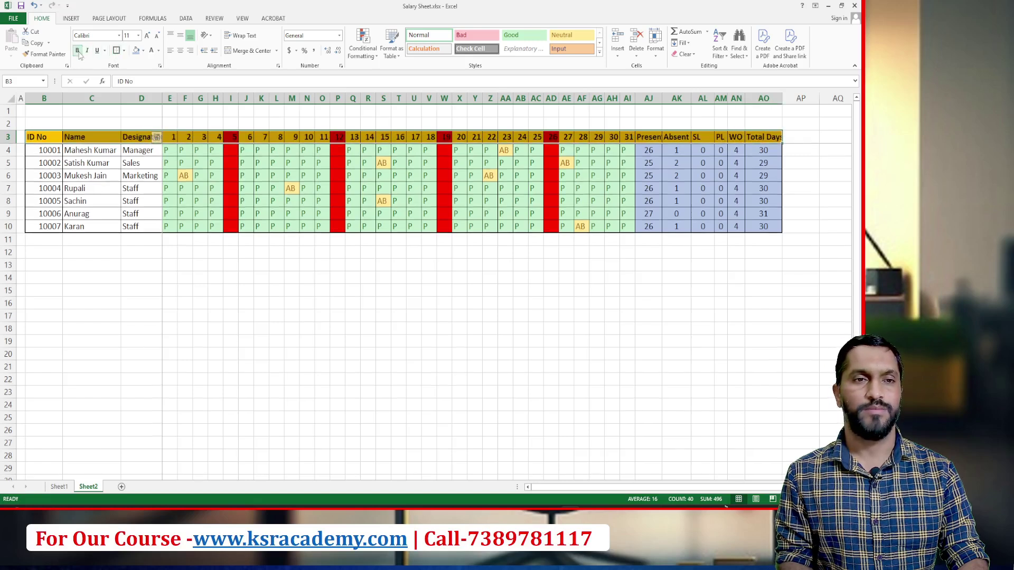
pyautogui.click(260, 277)
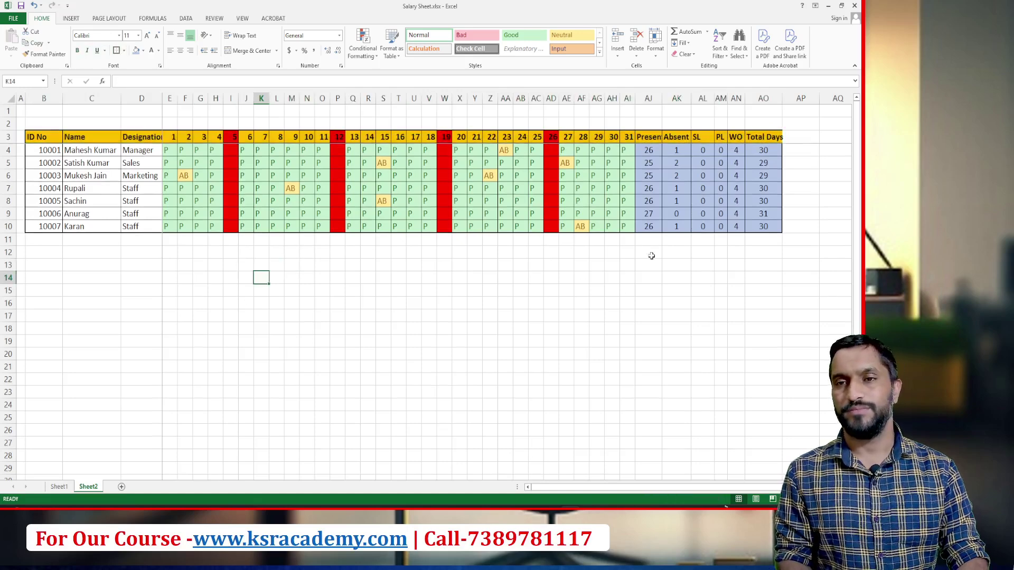
# Widen column AO so the bold Total Days header fits inside its cell.
pyautogui.moveTo(783, 99); pyautogui.dragTo(793, 98)
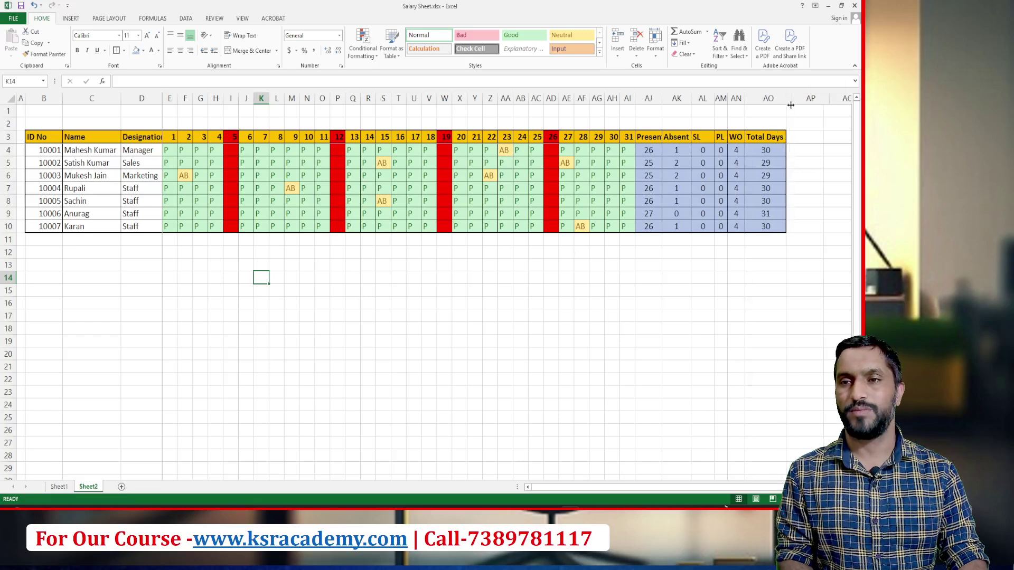
pyautogui.click(500, 281)
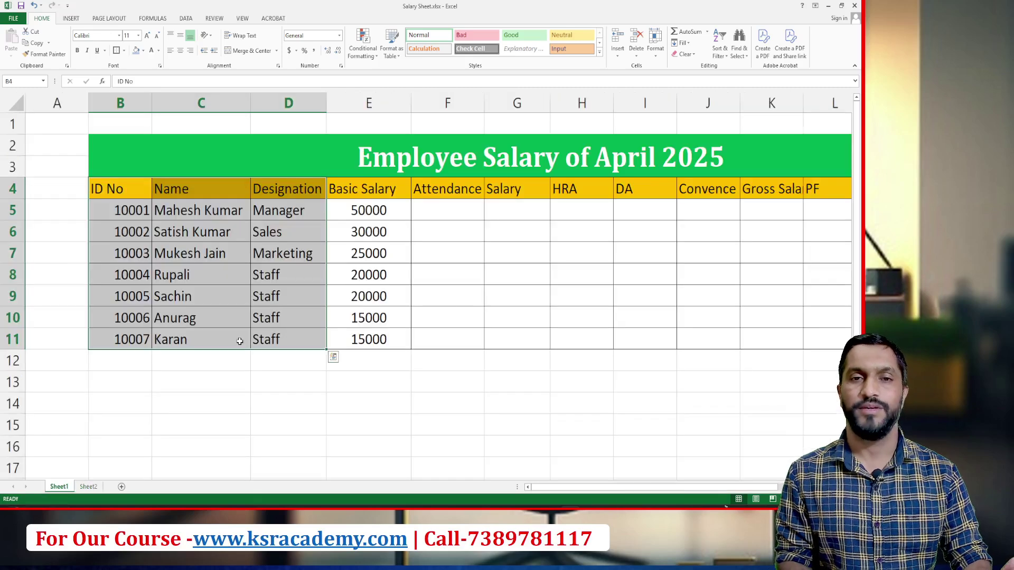
# Link the first employee's Attendance cell F5 on Sheet1 to the attendance total with =Sheet2!AO4.
pyautogui.click(59, 488)
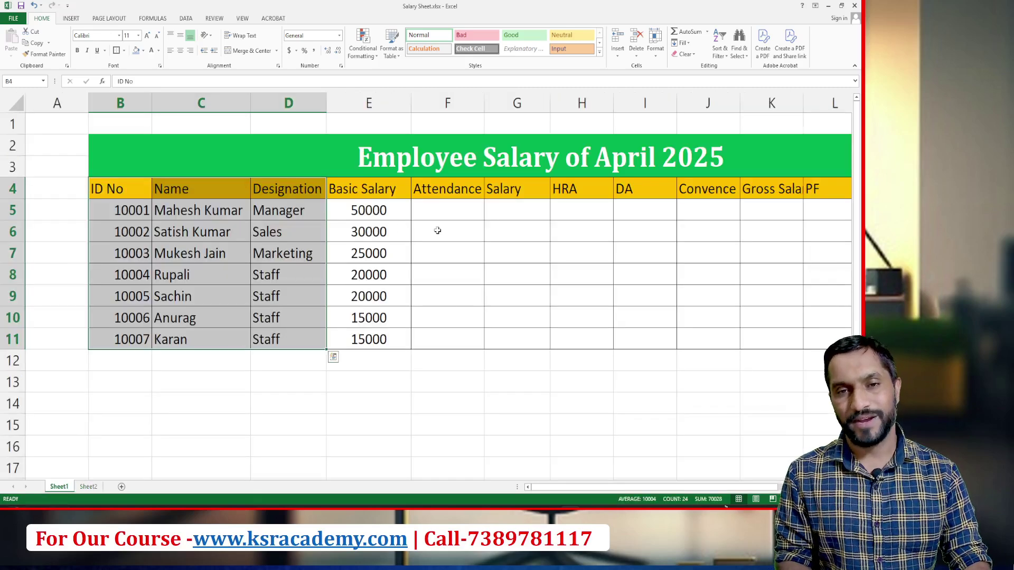
pyautogui.click(440, 211)
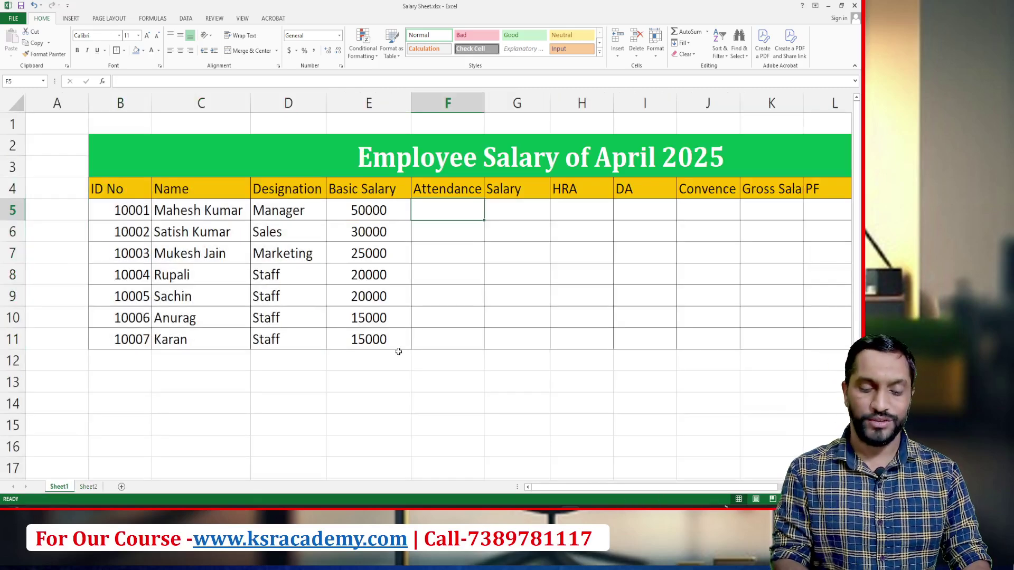
pyautogui.write('=')
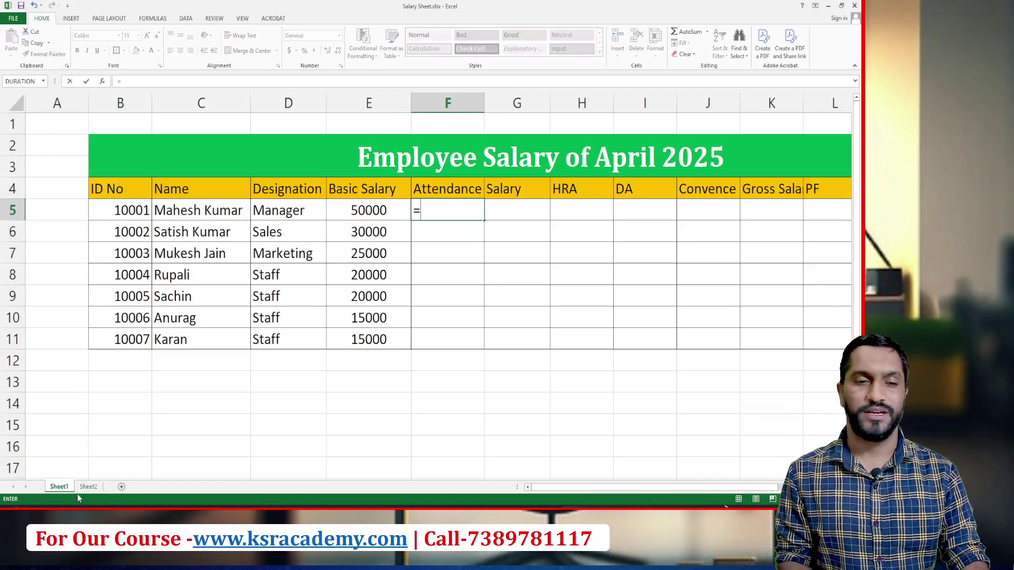
pyautogui.hotkey('ctrl', 'pagedown')
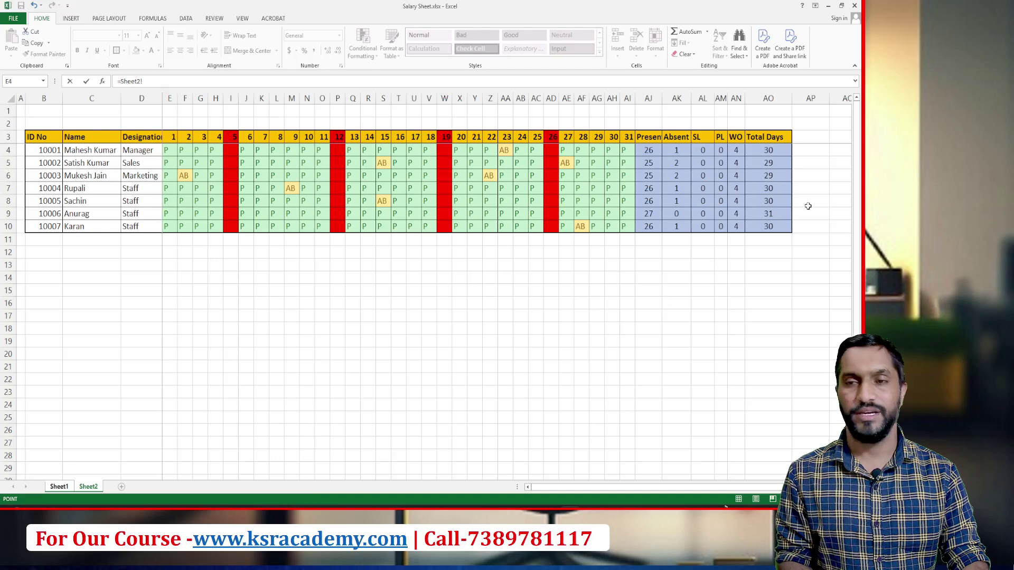
pyautogui.click(765, 149)
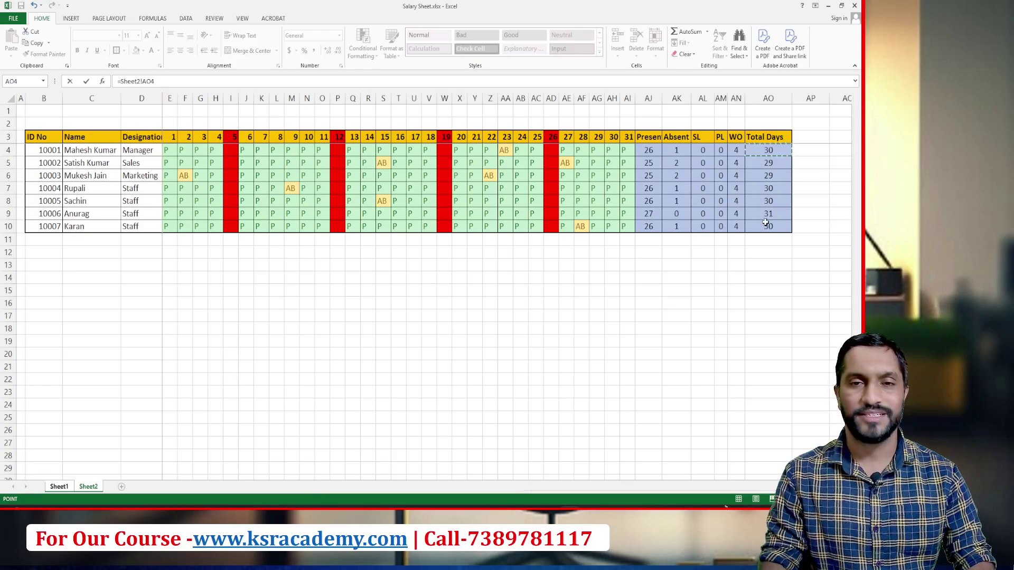
pyautogui.press('Return')
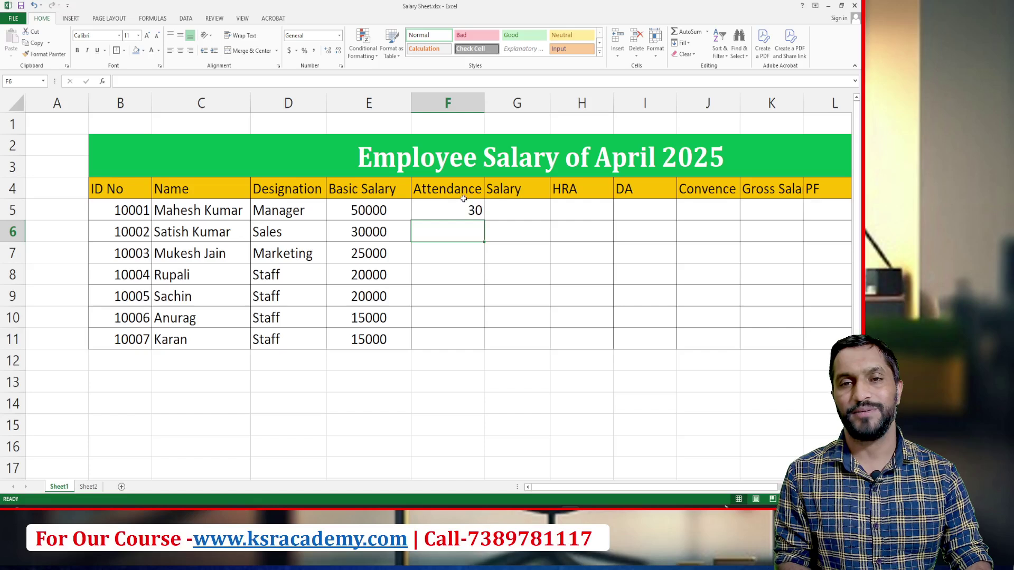
# Copy the Attendance formula from F5 down to F6:F11 for the remaining employees and check the linked cells.
pyautogui.click(432, 209)
pyautogui.hotkey('ctrl', 'c')
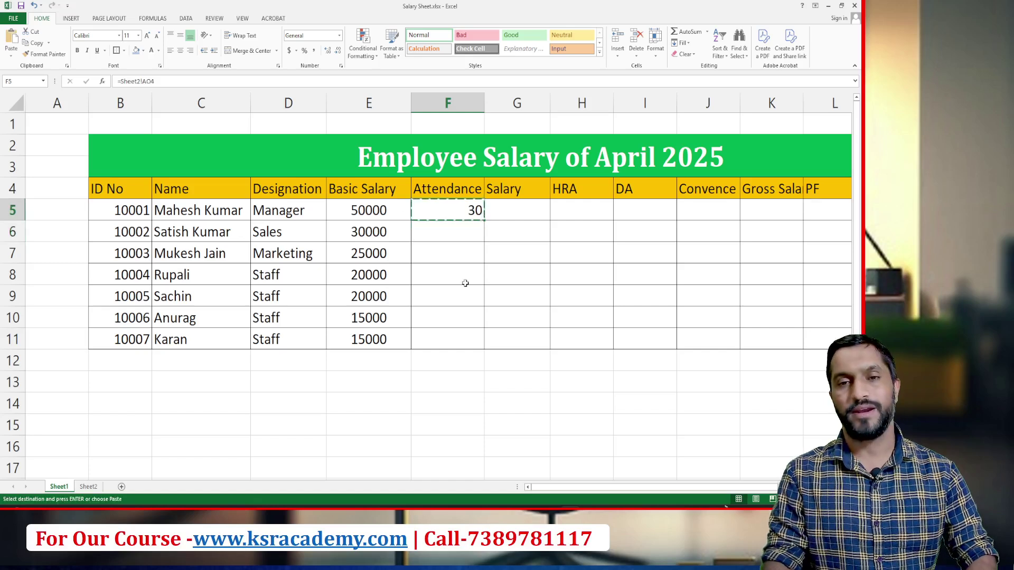
pyautogui.press('Down')
pyautogui.hotkey('shift', 'Down')
pyautogui.hotkey('shift', 'Down')
pyautogui.hotkey('shift', 'Down')
pyautogui.hotkey('shift', 'Down')
pyautogui.hotkey('shift', 'Down')
pyautogui.hotkey('ctrl', 'v')
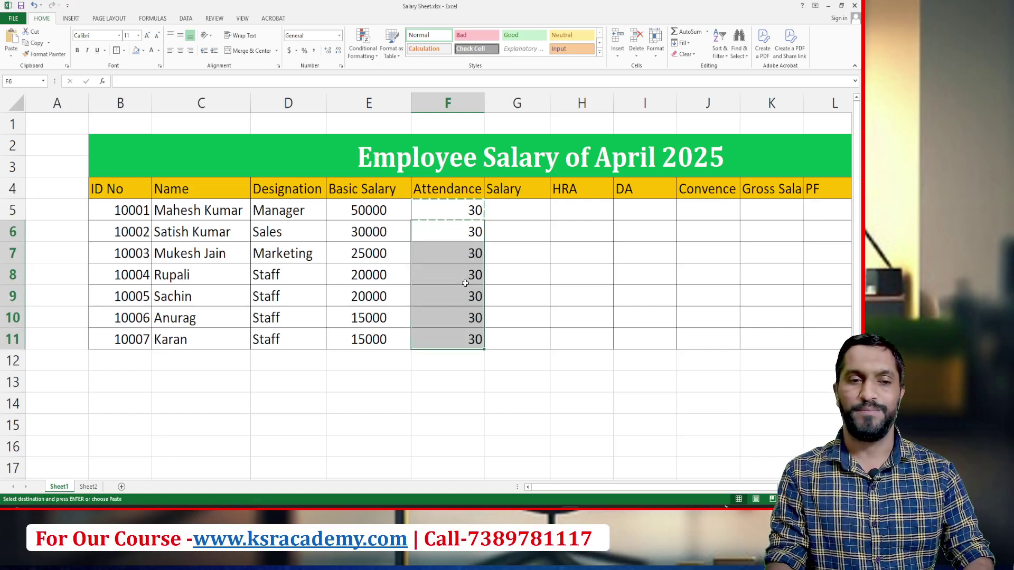
pyautogui.press('Escape')
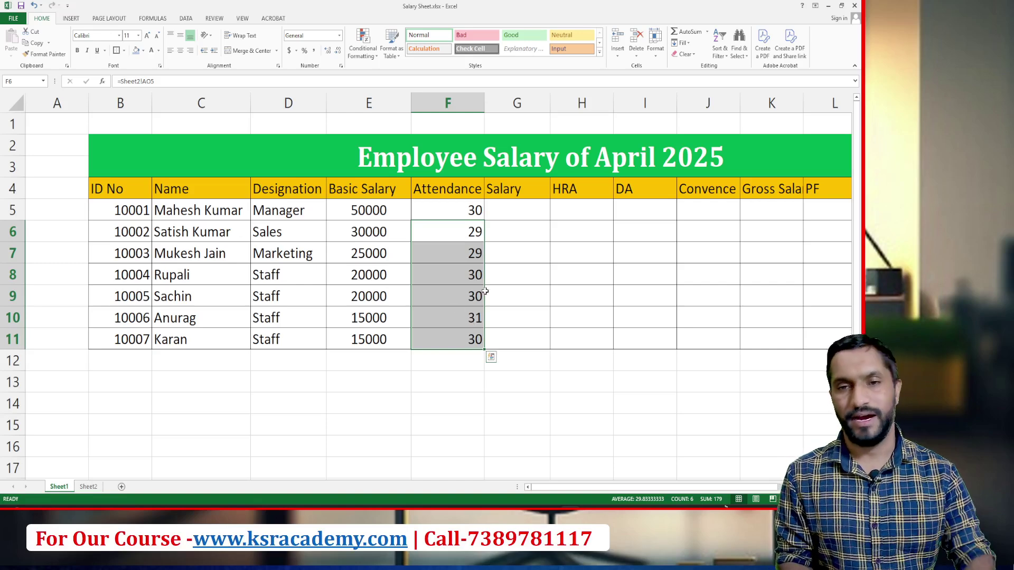
pyautogui.click(446, 215)
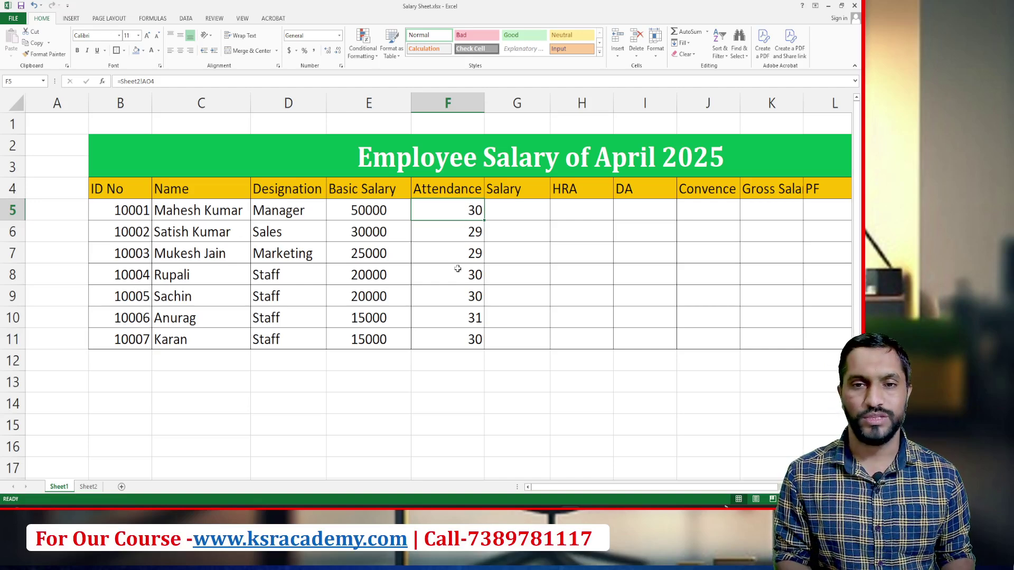
pyautogui.click(452, 315)
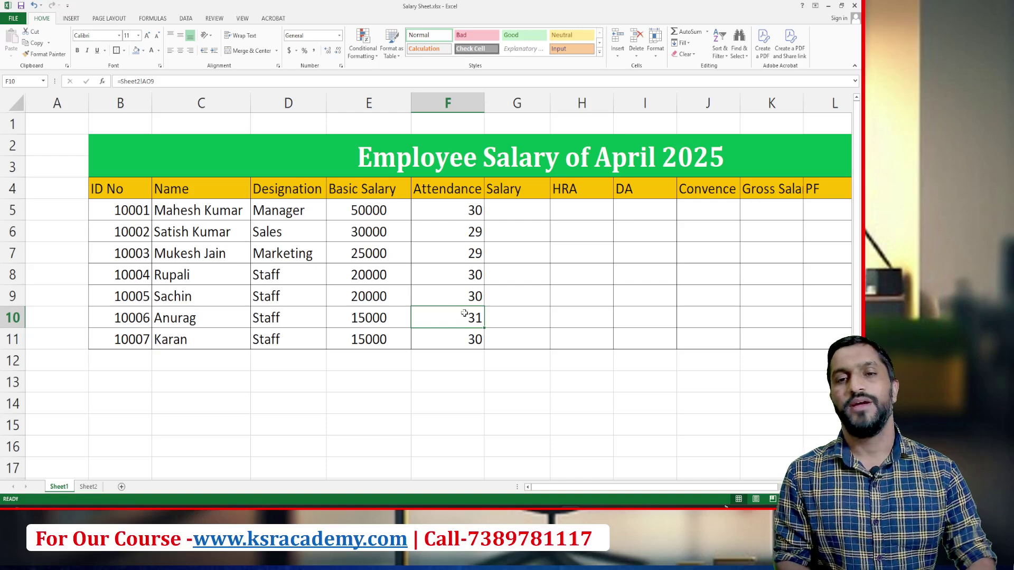
# Enter the formula =E5/31*F5 in the first employee's Salary cell G5.
pyautogui.click(505, 211)
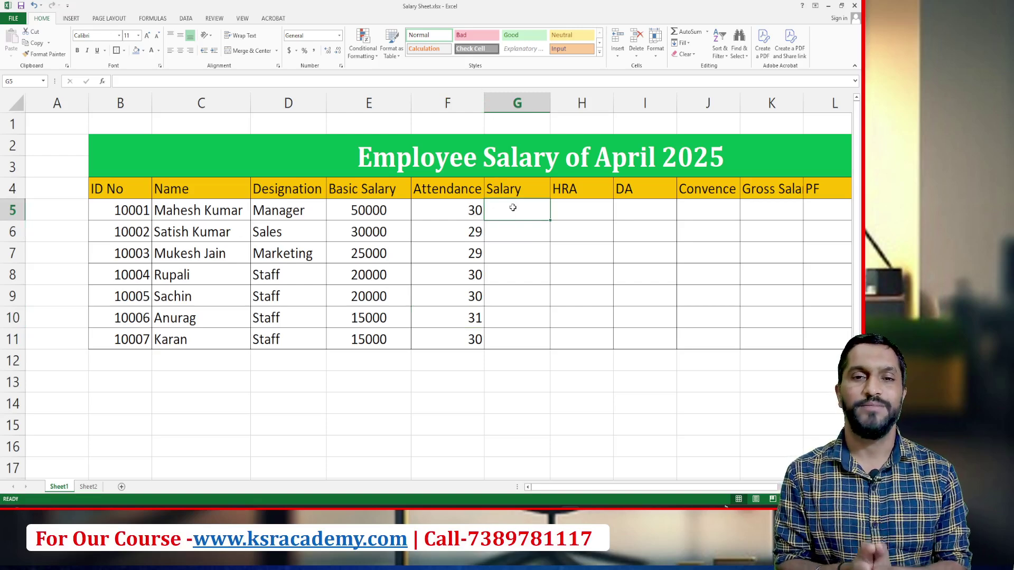
pyautogui.write('=')
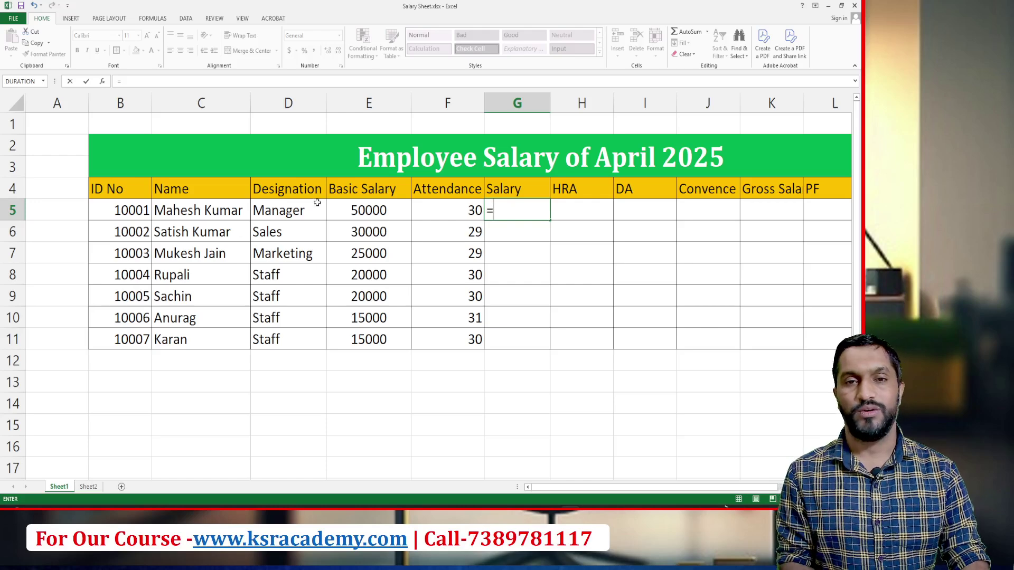
pyautogui.click(357, 213)
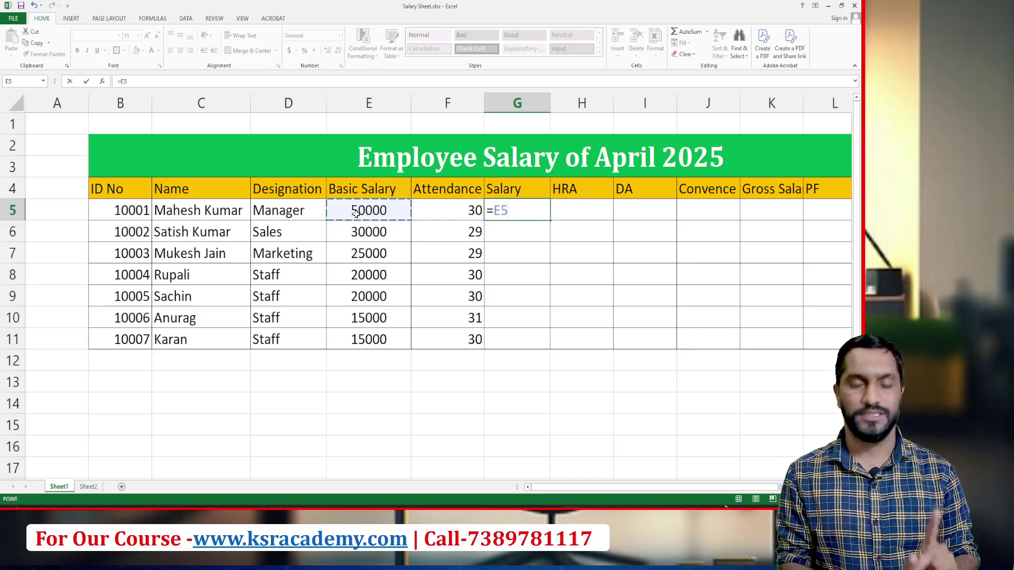
pyautogui.write('/')
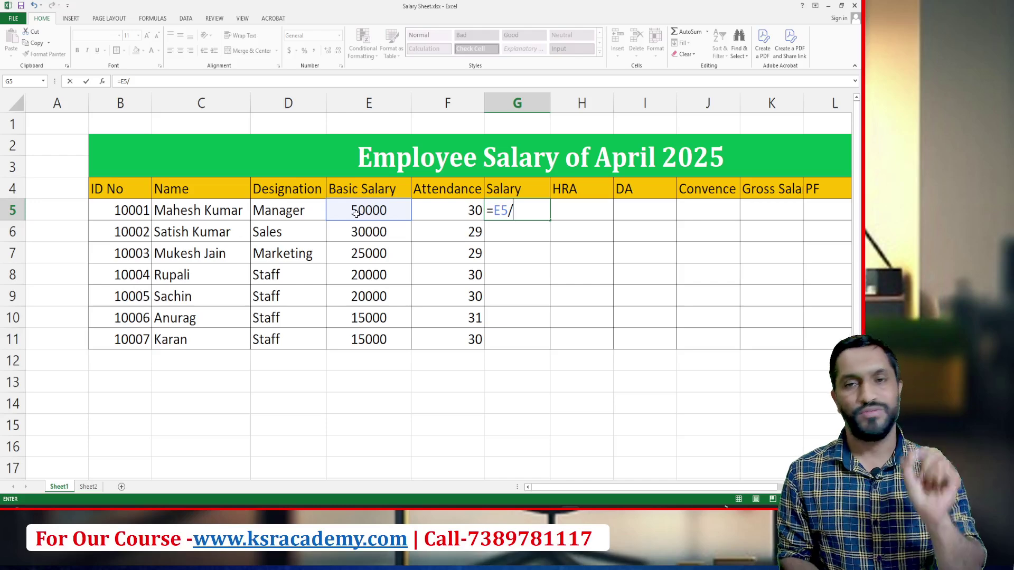
pyautogui.write('31')
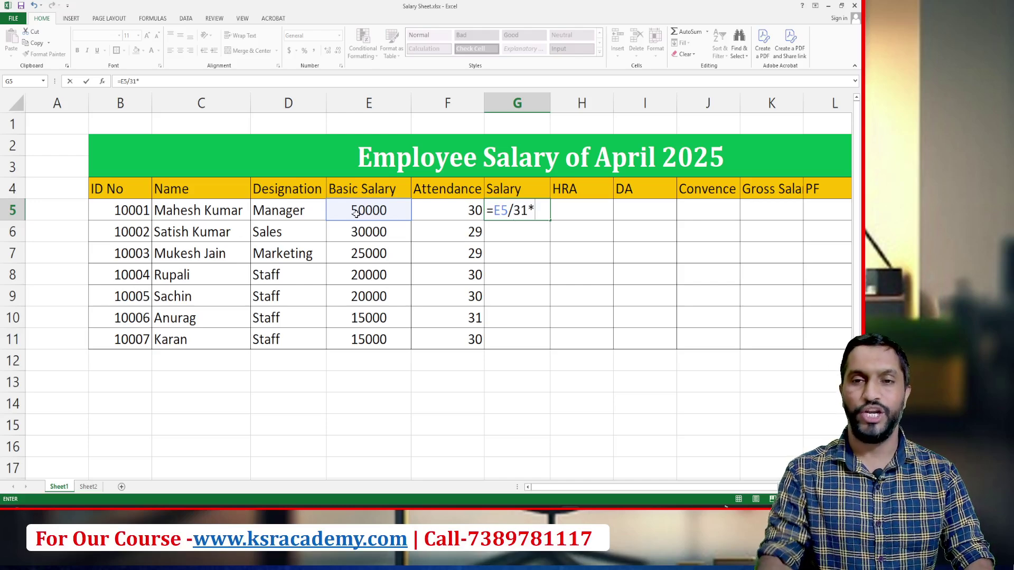
pyautogui.write('*')
pyautogui.click(449, 211)
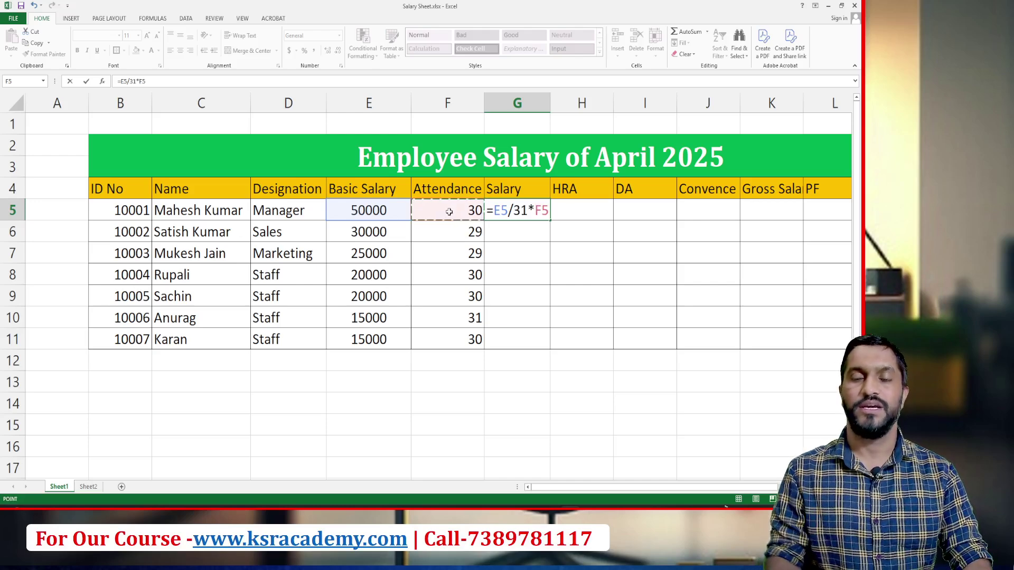
pyautogui.press('Return')
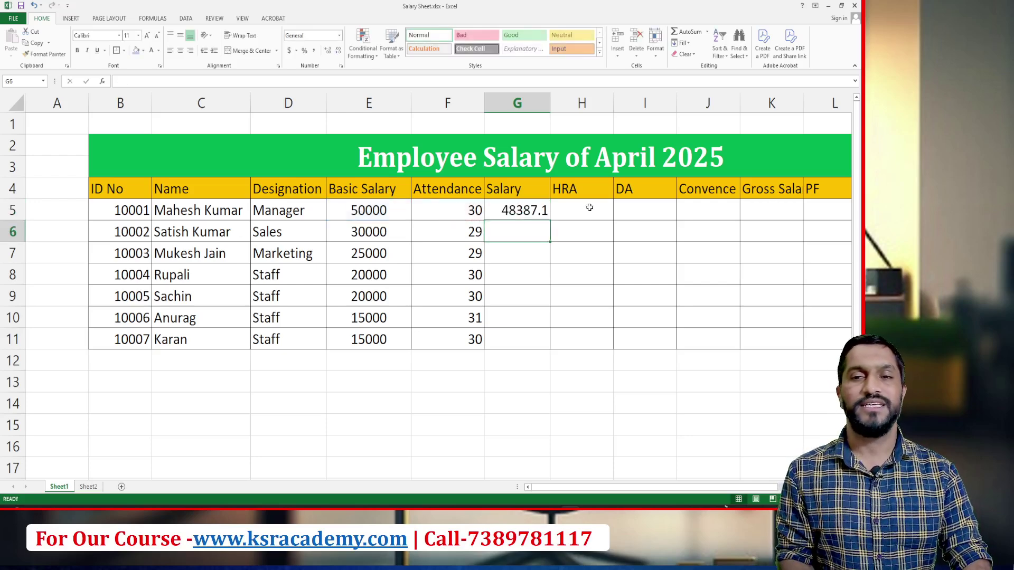
# Format the first employee's Salary cell G5 to show no decimal places and review its formula.
pyautogui.click(514, 211)
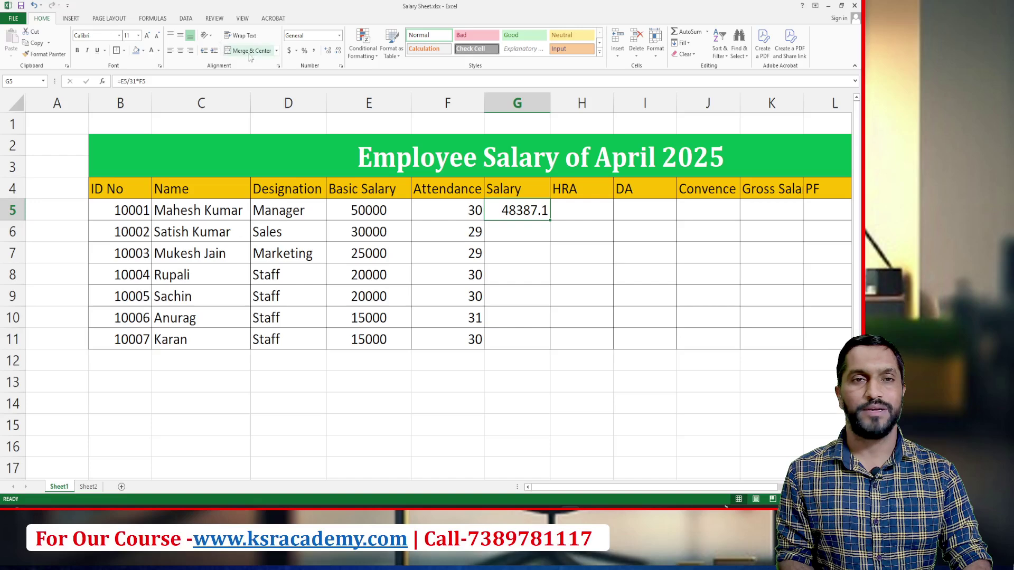
pyautogui.click(338, 50)
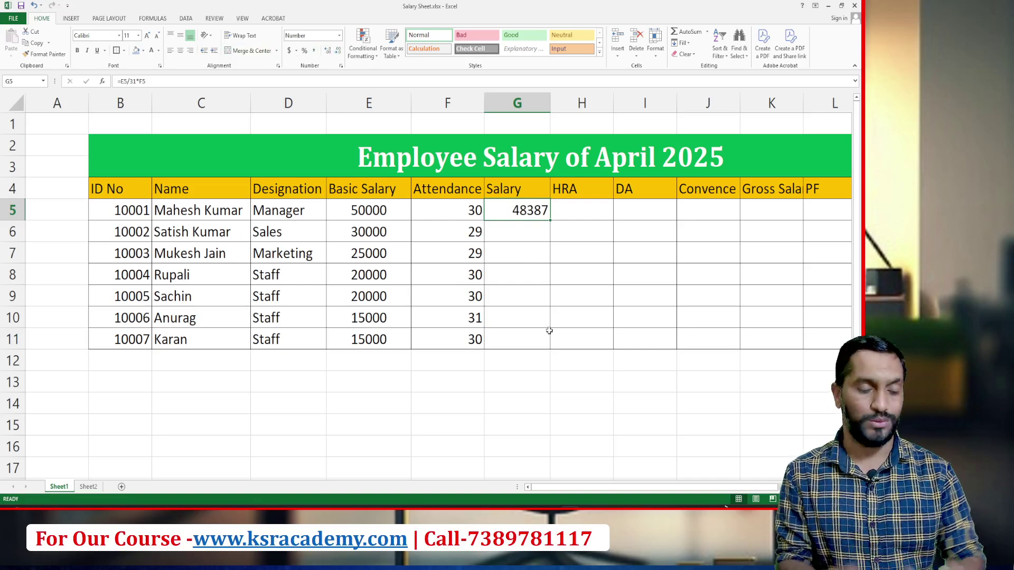
pyautogui.press('F2')
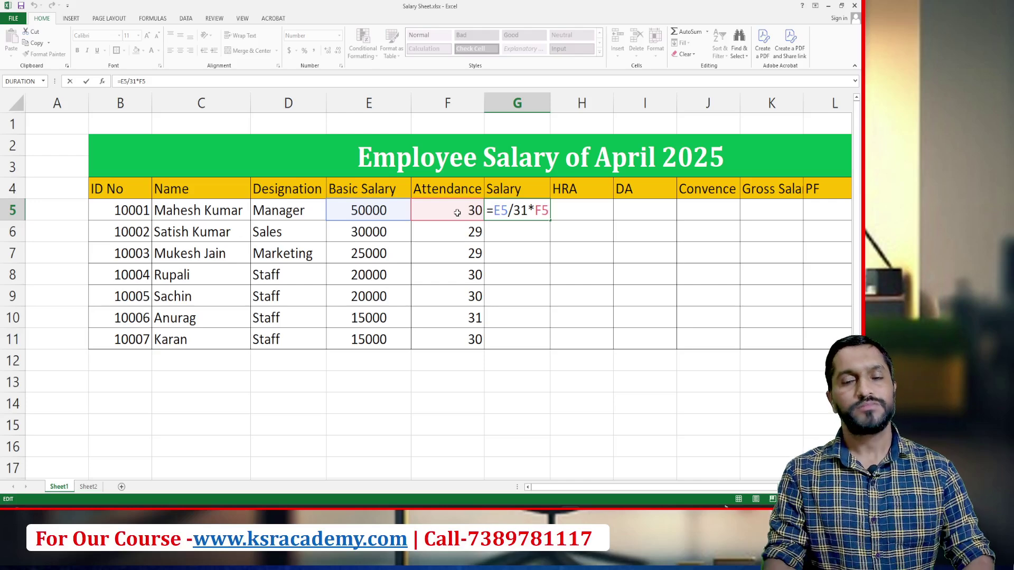
pyautogui.hotkey('ctrl', 'Return')
# Copy the Salary formula from G5 down to G6:G11 and check the row 10 salary against its Basic Salary.
pyautogui.hotkey('ctrl', 'c')
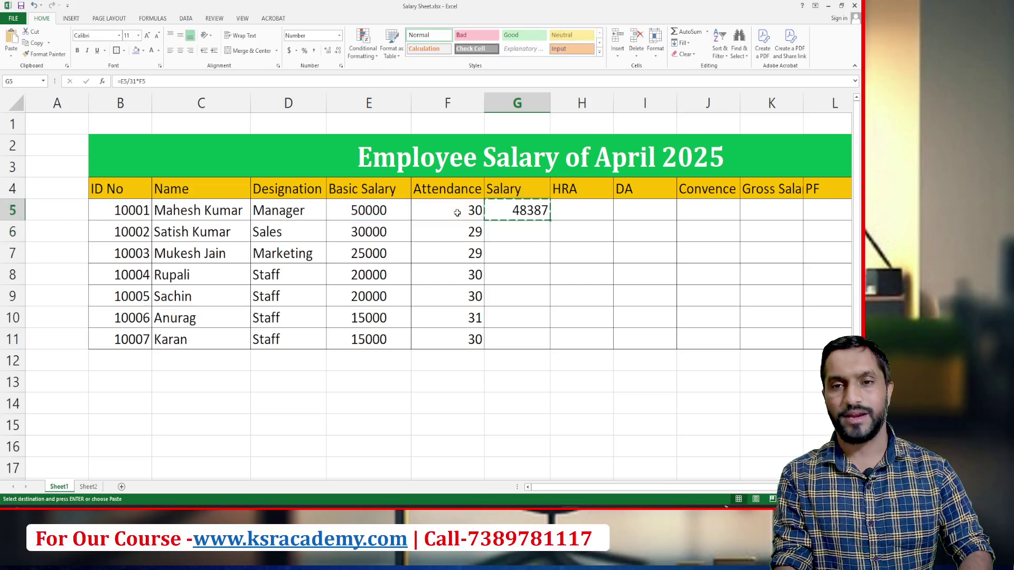
pyautogui.press('Down')
pyautogui.hotkey('shift', 'Down')
pyautogui.hotkey('shift', 'Down')
pyautogui.hotkey('shift', 'Down')
pyautogui.hotkey('shift', 'Down')
pyautogui.hotkey('shift', 'Down')
pyautogui.hotkey('ctrl', 'v')
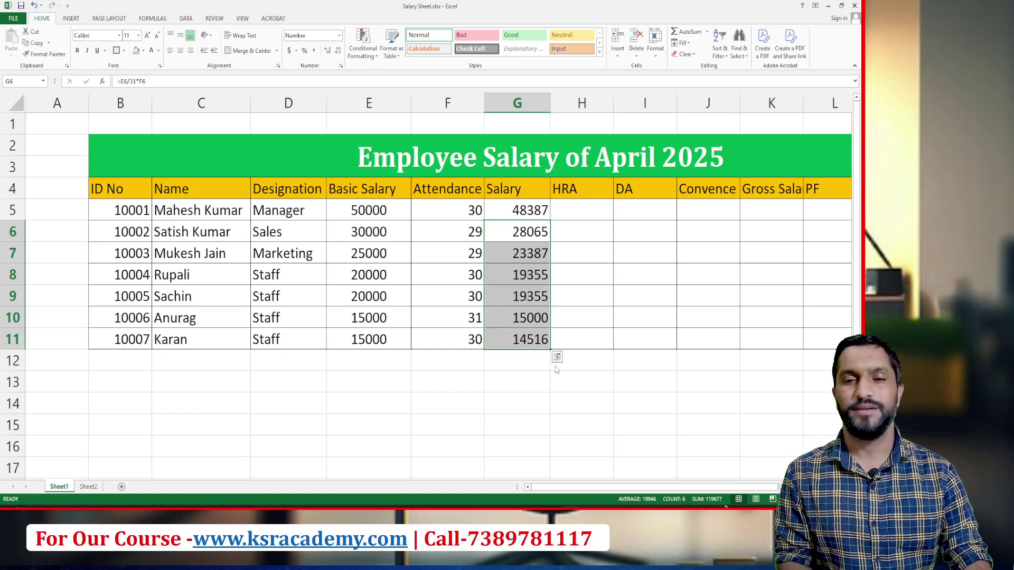
pyautogui.click(375, 322)
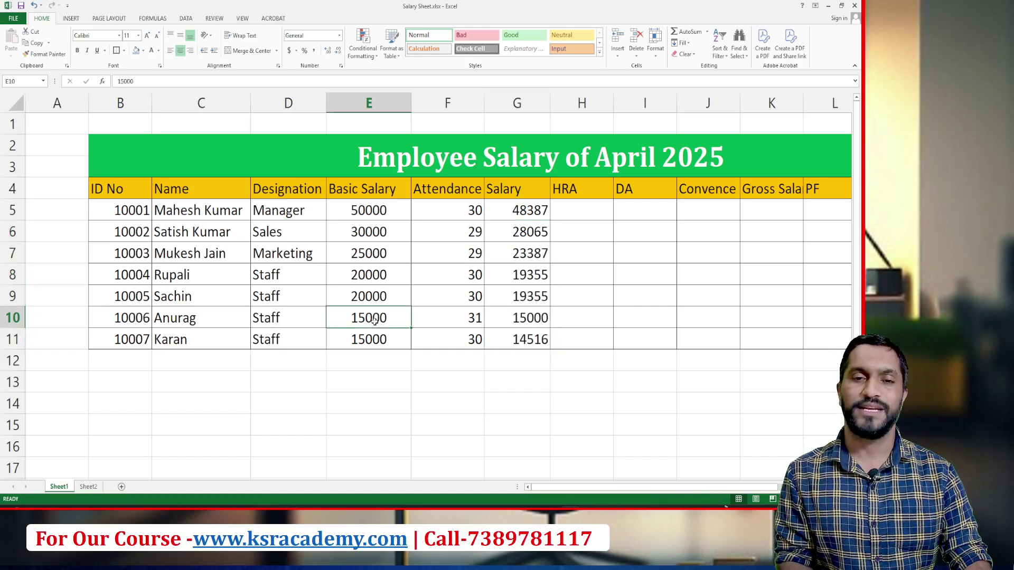
pyautogui.click(515, 317)
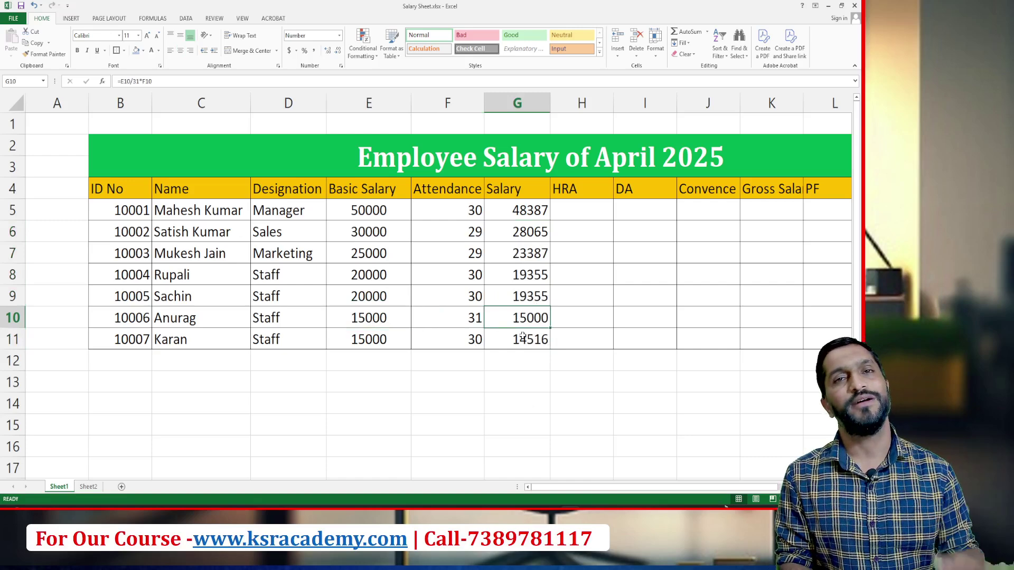
# Enter the formula =G5*10/100 in the first employee's HRA cell H5.
pyautogui.click(573, 197)
pyautogui.click(575, 209)
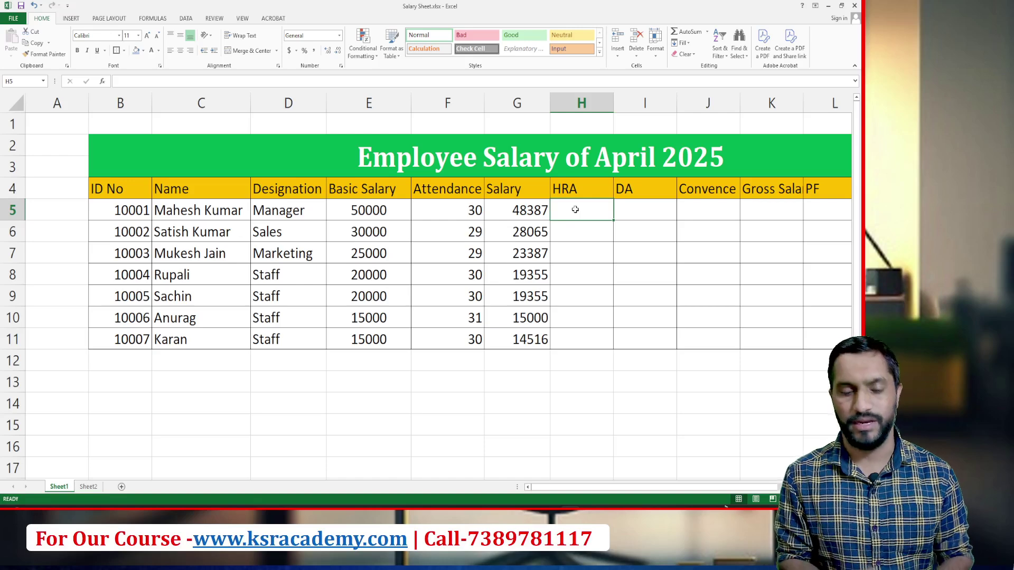
pyautogui.write('=')
pyautogui.press('Left')
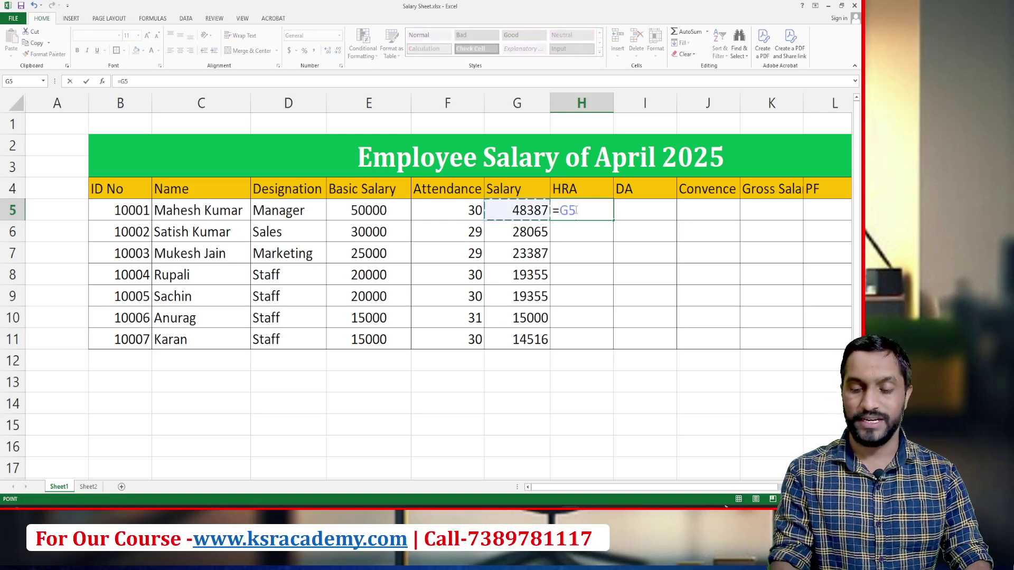
pyautogui.write('*10/100')
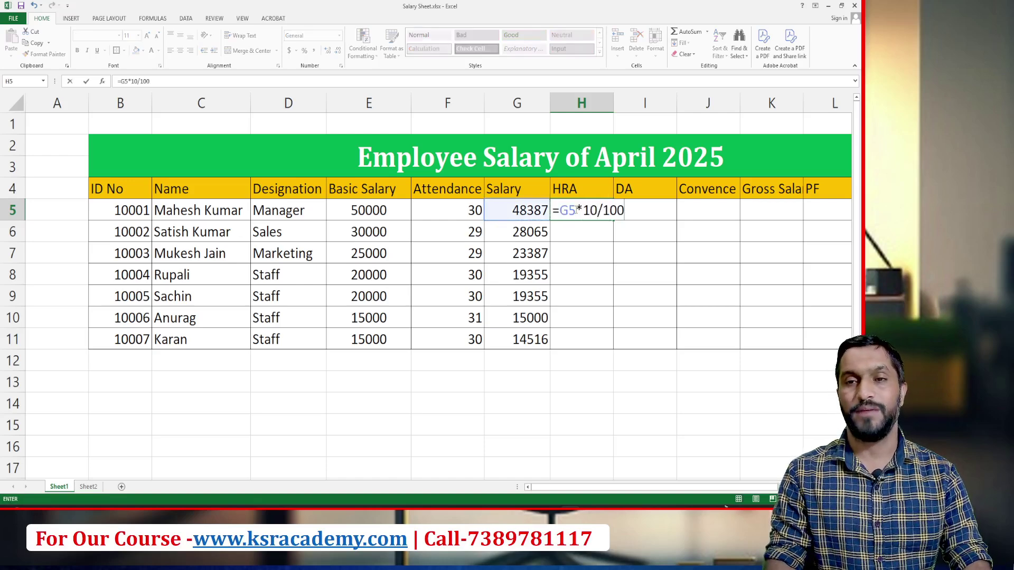
pyautogui.press('Return')
# Copy the HRA formula from H5 down to H6:H11 for the remaining employees.
pyautogui.click(576, 210)
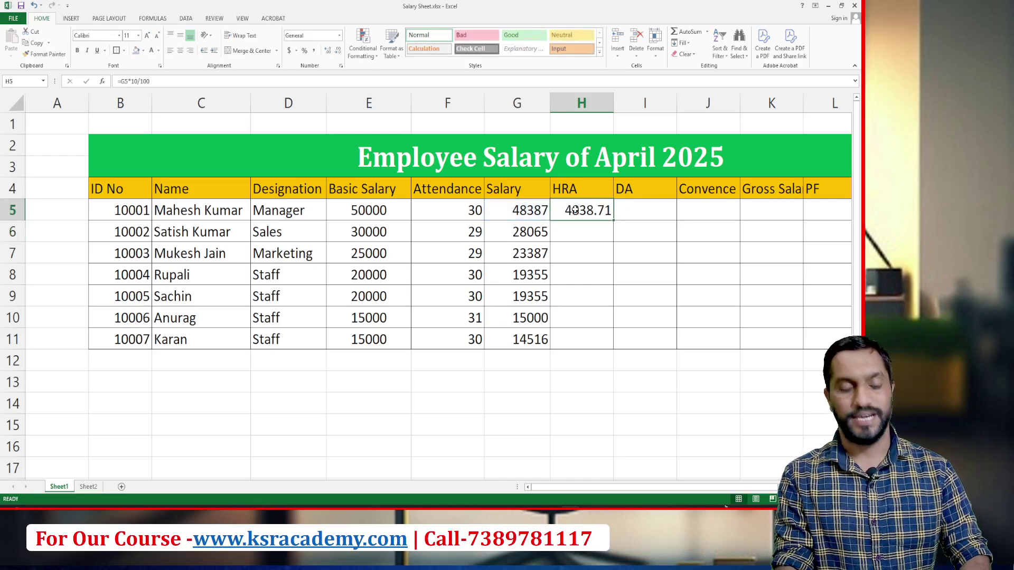
pyautogui.hotkey('ctrl', 'c')
pyautogui.press('Down')
pyautogui.hotkey('shift', 'Down')
pyautogui.hotkey('shift', 'Down')
pyautogui.hotkey('shift', 'Down')
pyautogui.hotkey('shift', 'Down')
pyautogui.hotkey('shift', 'Down')
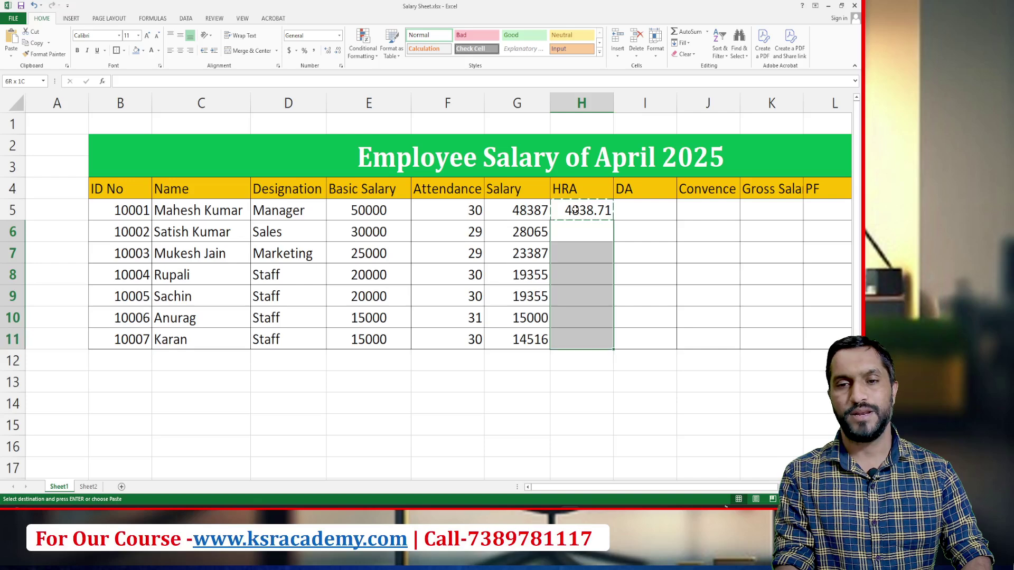
pyautogui.hotkey('ctrl', 'v')
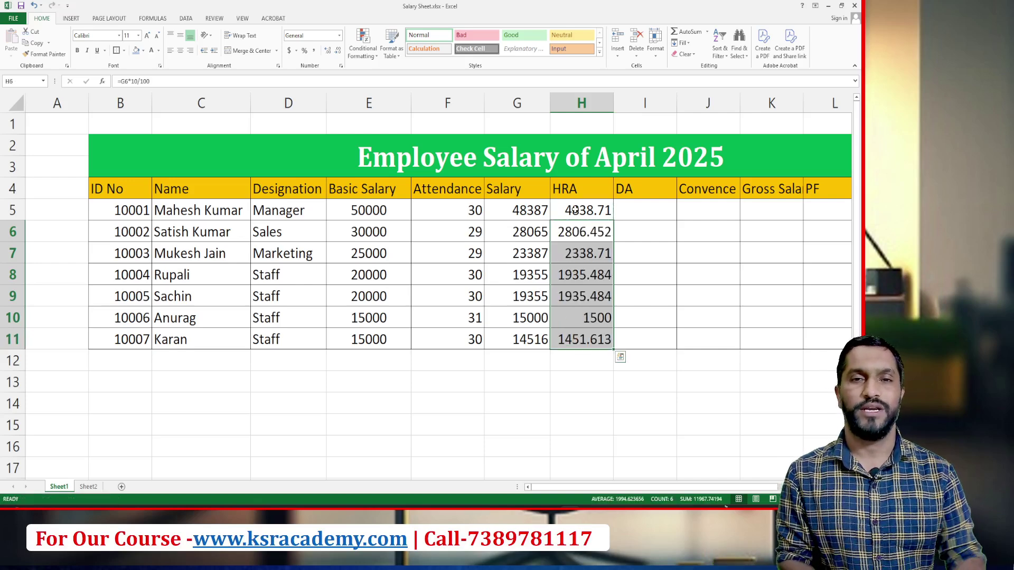
# Format the HRA values in H5:H11 to show no decimal places.
pyautogui.click(338, 51)
pyautogui.click(338, 51)
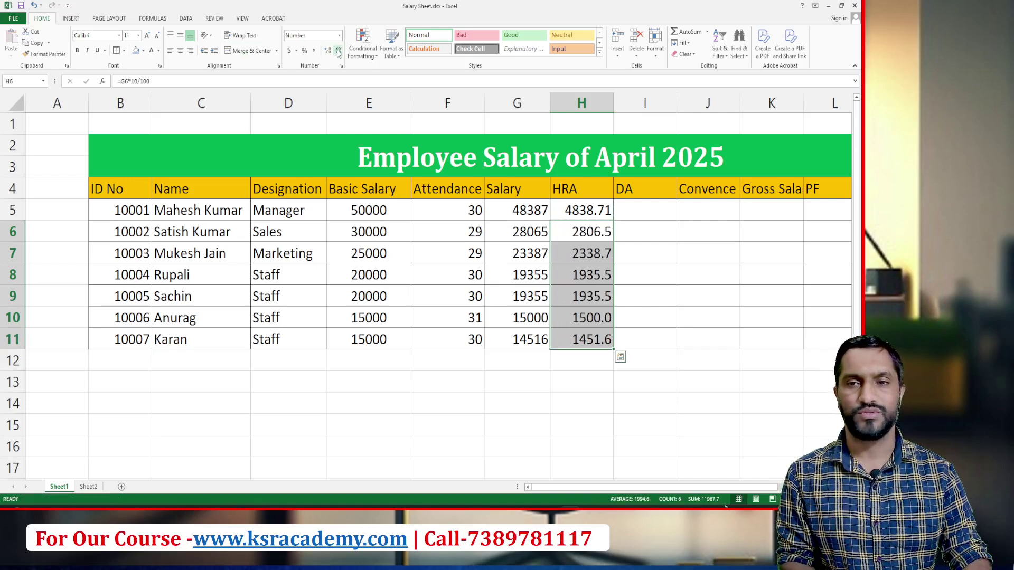
pyautogui.click(338, 51)
pyautogui.press('Escape')
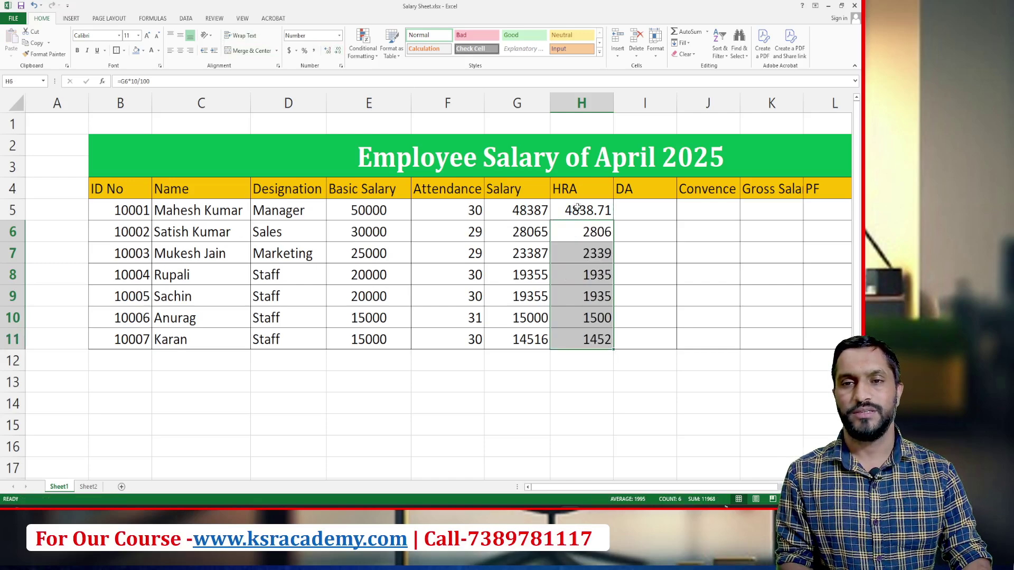
pyautogui.click(578, 207)
pyautogui.click(338, 51)
pyautogui.click(338, 51)
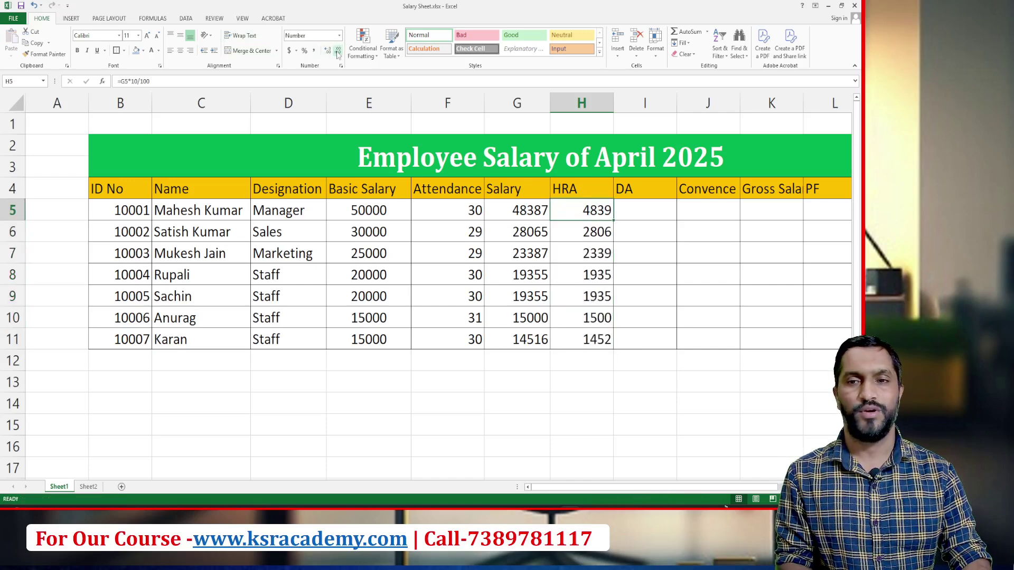
# Enter the formula =G5*15/100 in the first employee's DA cell I5.
pyautogui.click(624, 214)
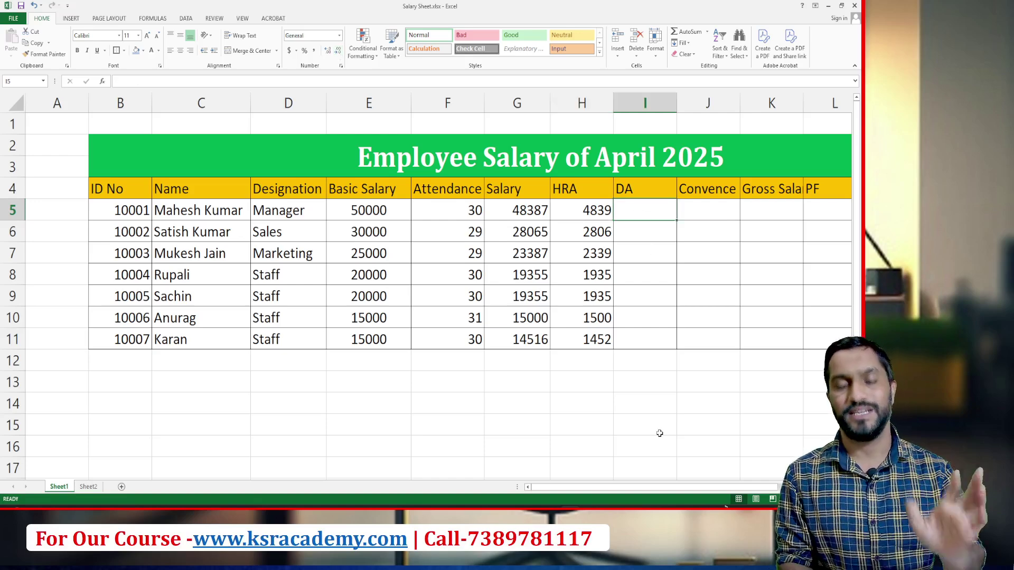
pyautogui.write('=')
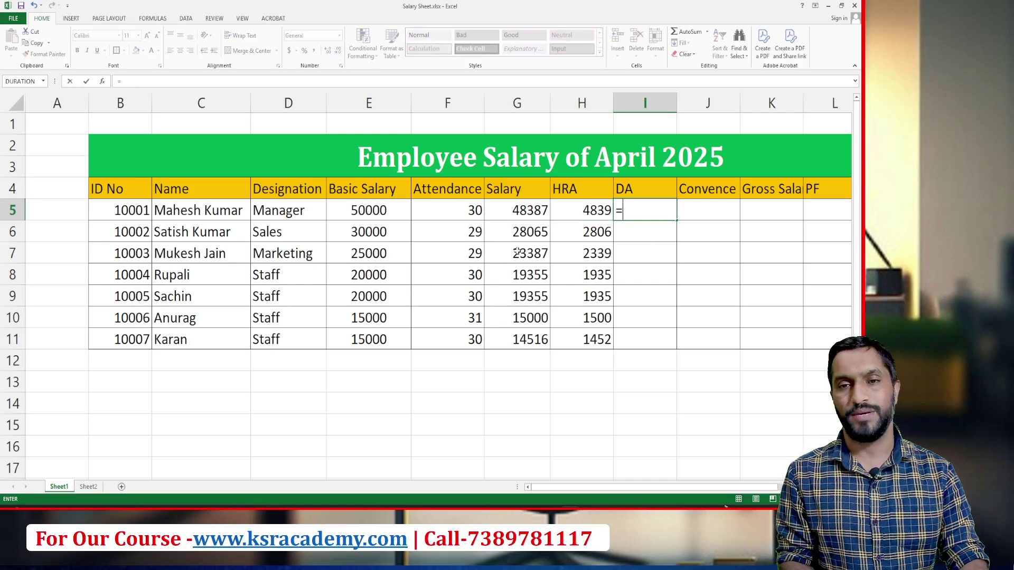
pyautogui.click(507, 210)
pyautogui.write('*15/100')
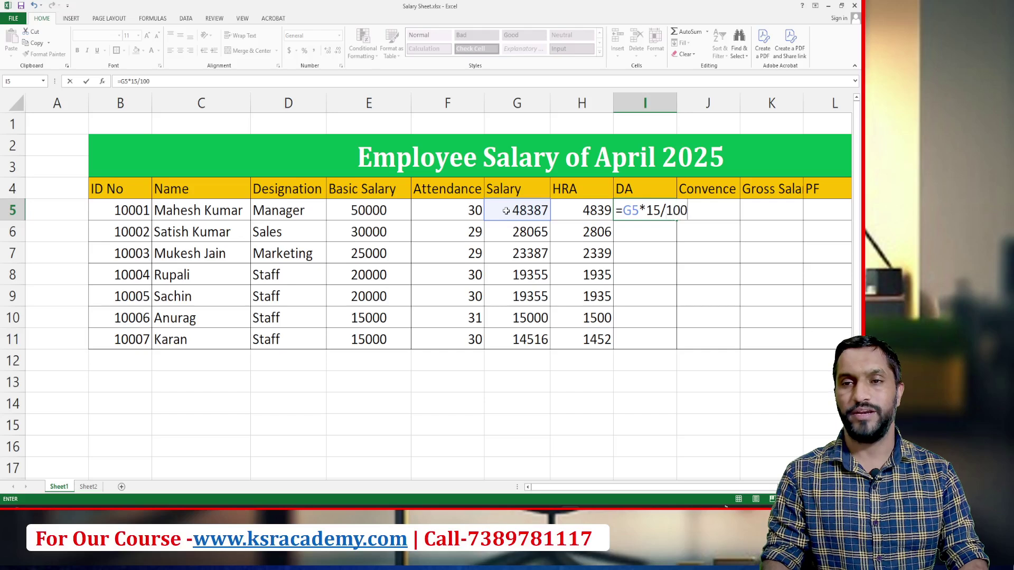
pyautogui.press('Return')
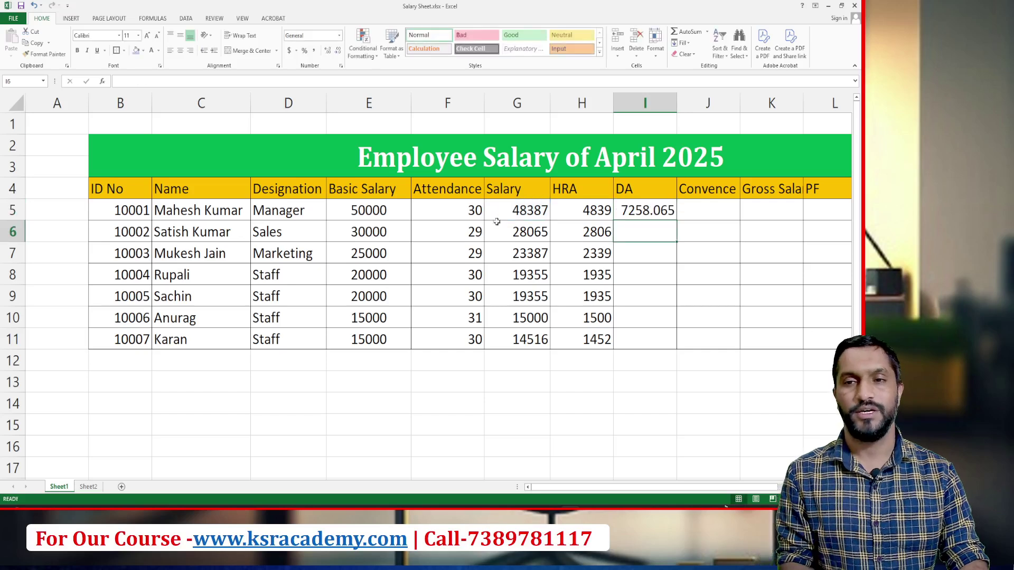
# Format the first employee's DA cell I5 to show no decimal places.
pyautogui.click(640, 212)
pyautogui.click(338, 50)
pyautogui.click(337, 51)
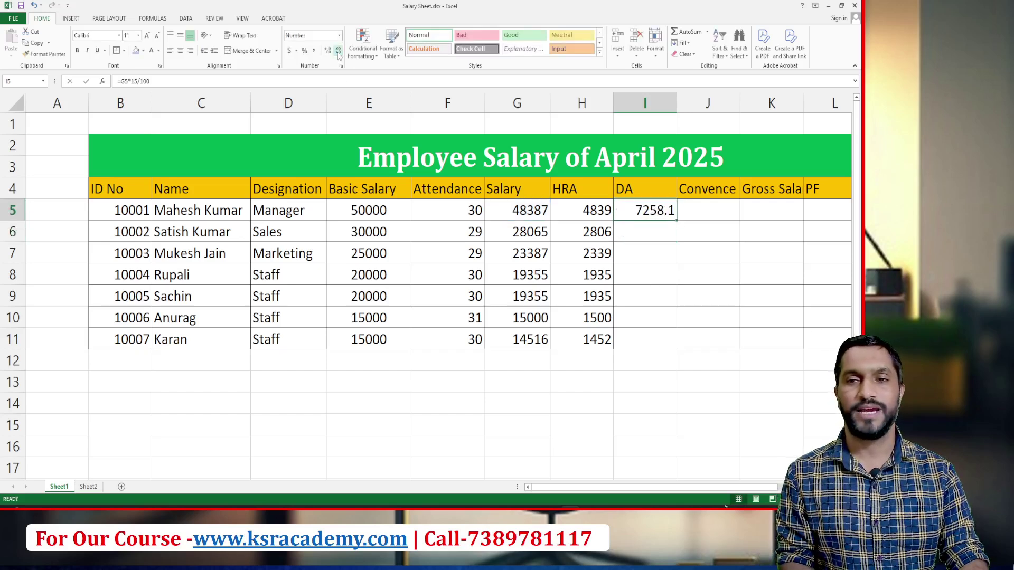
pyautogui.click(337, 51)
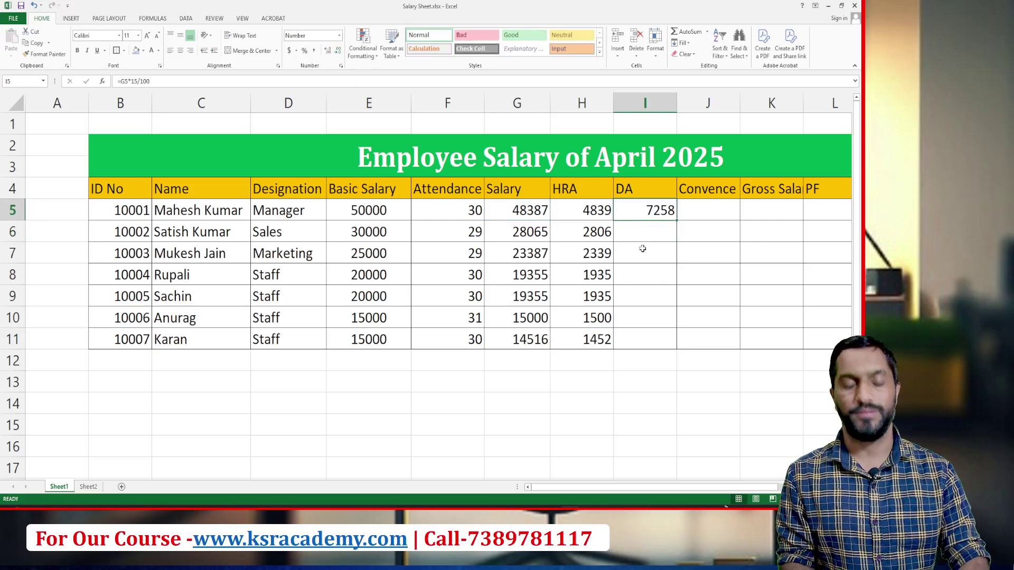
# Copy the DA formula from I5 down to I6:I11 for the remaining employees.
pyautogui.hotkey('ctrl', 'c')
pyautogui.press('Down')
pyautogui.hotkey('shift', 'Down')
pyautogui.hotkey('shift', 'Down')
pyautogui.hotkey('shift', 'Down')
pyautogui.hotkey('shift', 'Down')
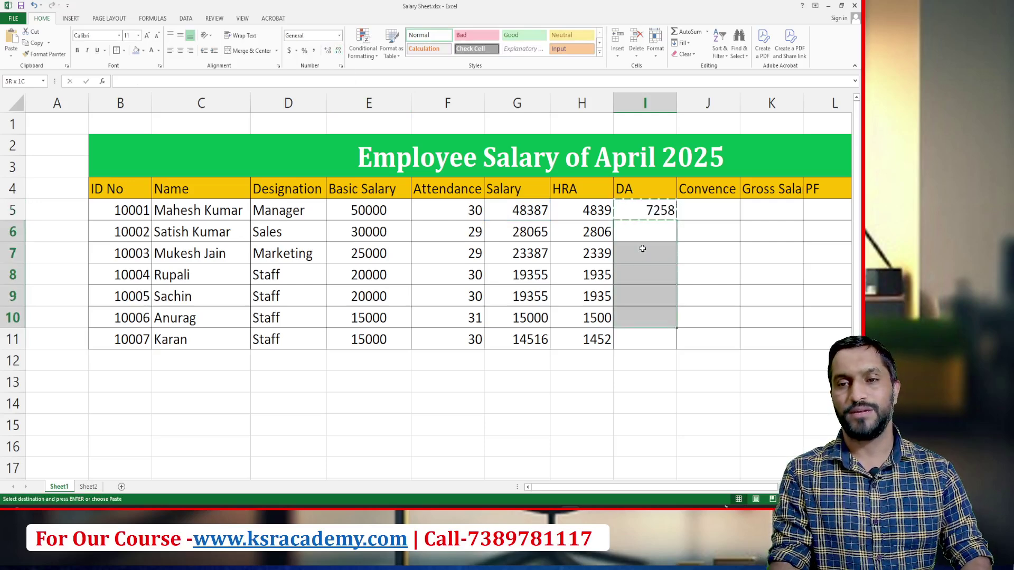
pyautogui.hotkey('shift', 'Down')
pyautogui.press('Return')
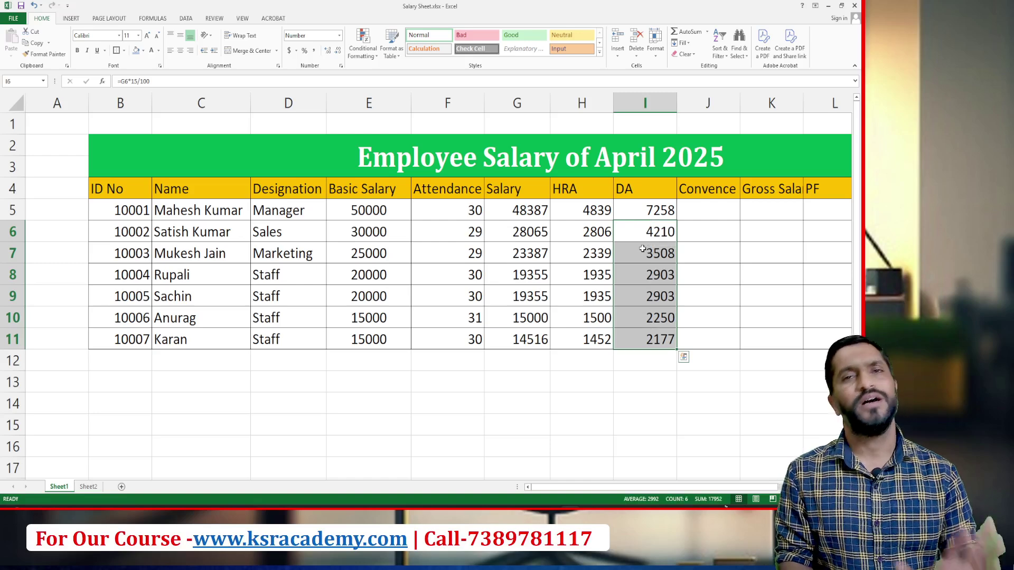
# Fill the Convence cells J5:J11 with 2000 for all employees at once.
pyautogui.click(699, 210)
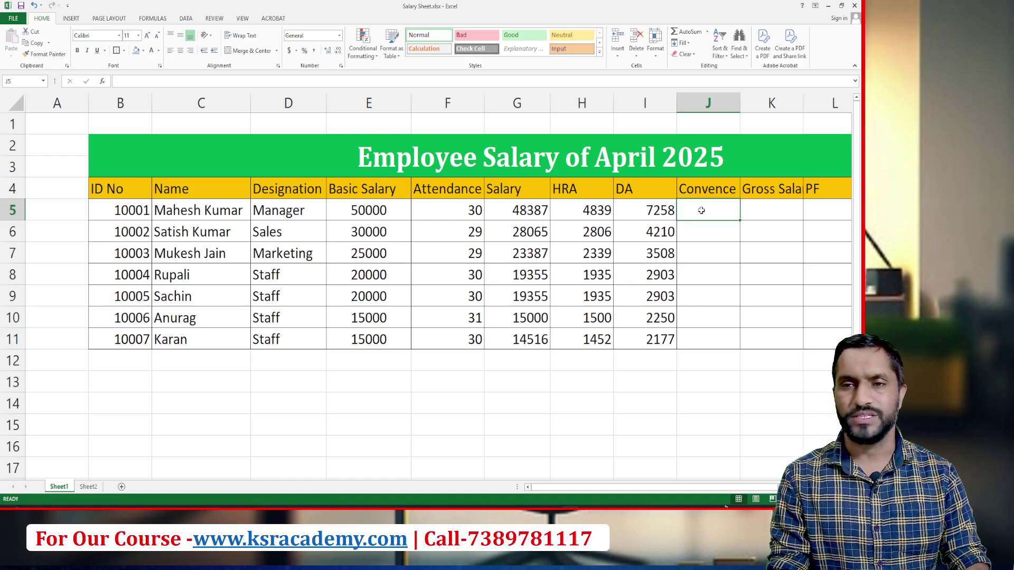
pyautogui.hotkey('shift', 'Down')
pyautogui.hotkey('shift', 'Down')
pyautogui.hotkey('shift', 'Down')
pyautogui.hotkey('shift', 'Down')
pyautogui.hotkey('shift', 'Down')
pyautogui.hotkey('shift', 'Down')
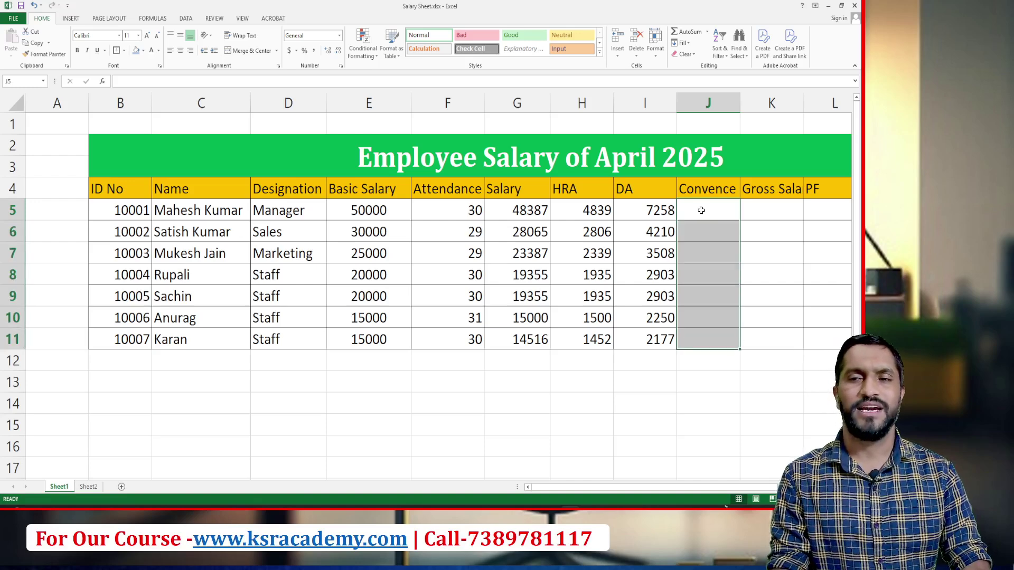
pyautogui.write('2000')
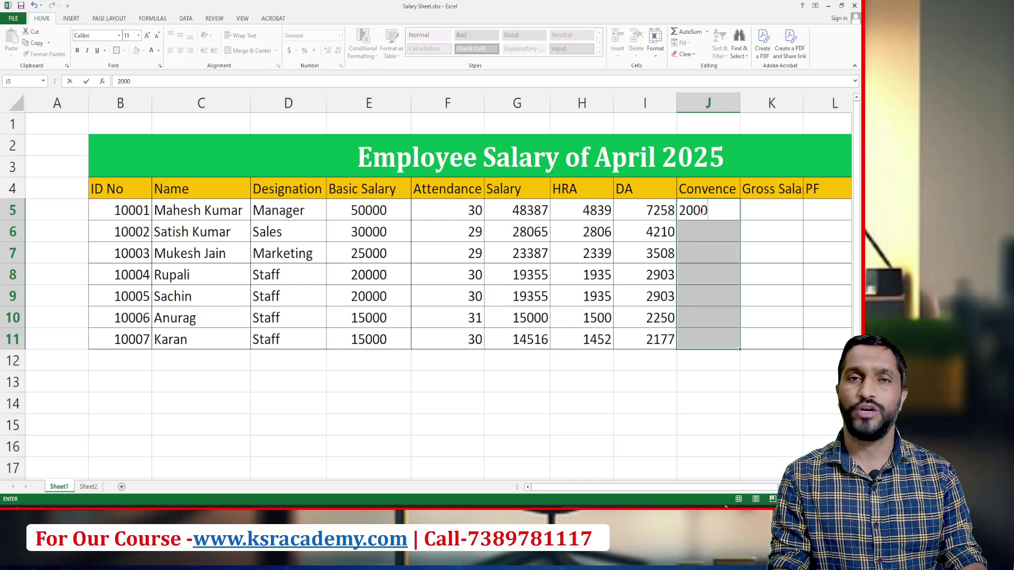
pyautogui.hotkey('ctrl', 'Return')
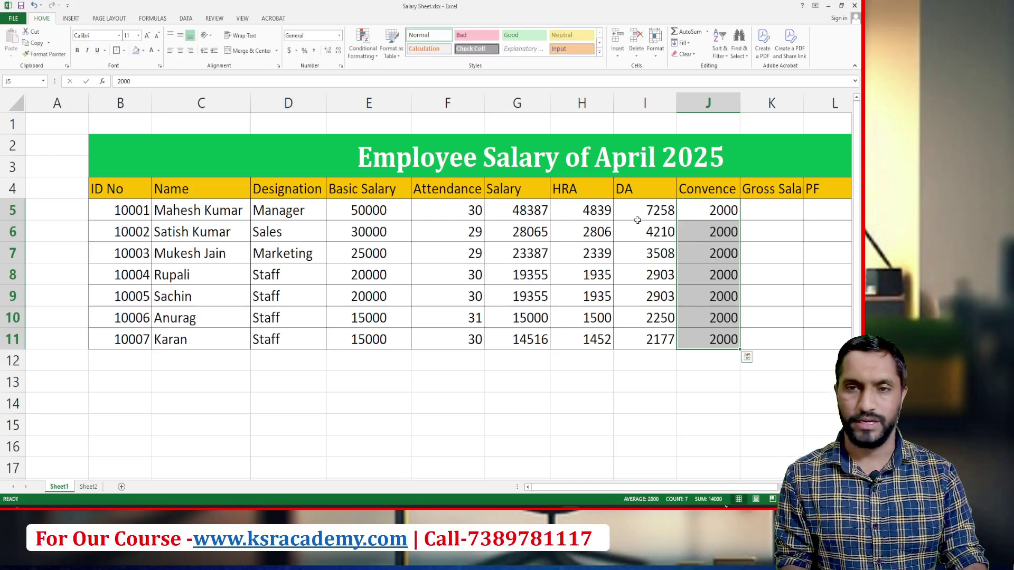
# Enter =G5:J5 in the first employee's Gross Salary cell K5, referencing the Salary through Convence cells.
pyautogui.click(762, 219)
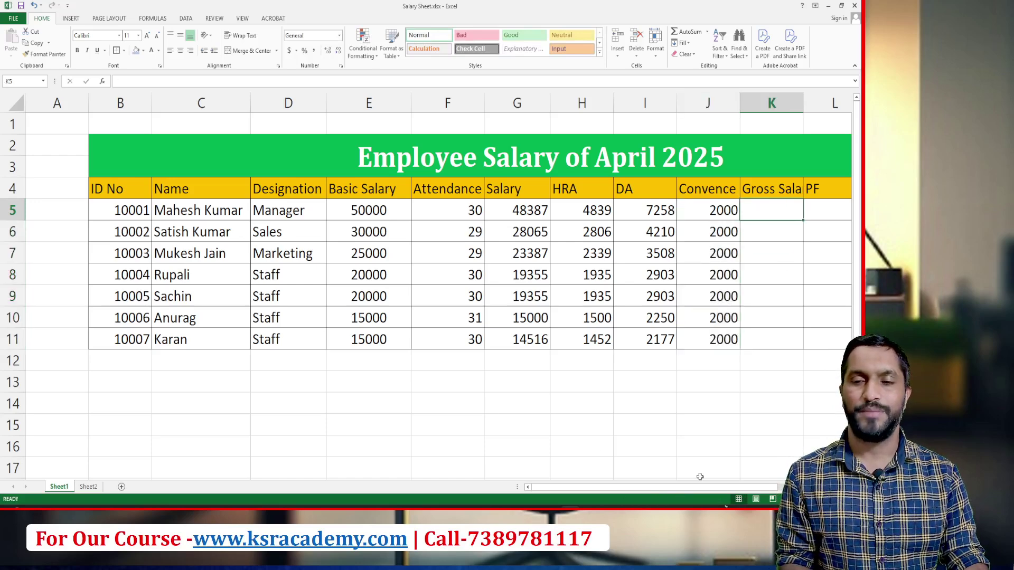
pyautogui.moveTo(689, 487); pyautogui.dragTo(705, 488)
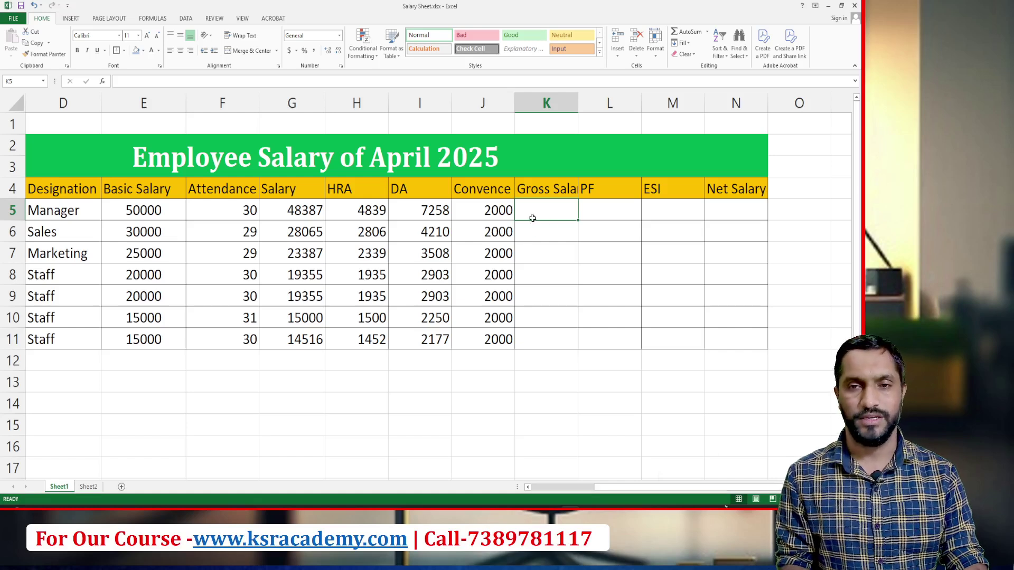
pyautogui.write('=')
pyautogui.press('Left')
pyautogui.press('Left')
pyautogui.press('Left')
pyautogui.press('Left')
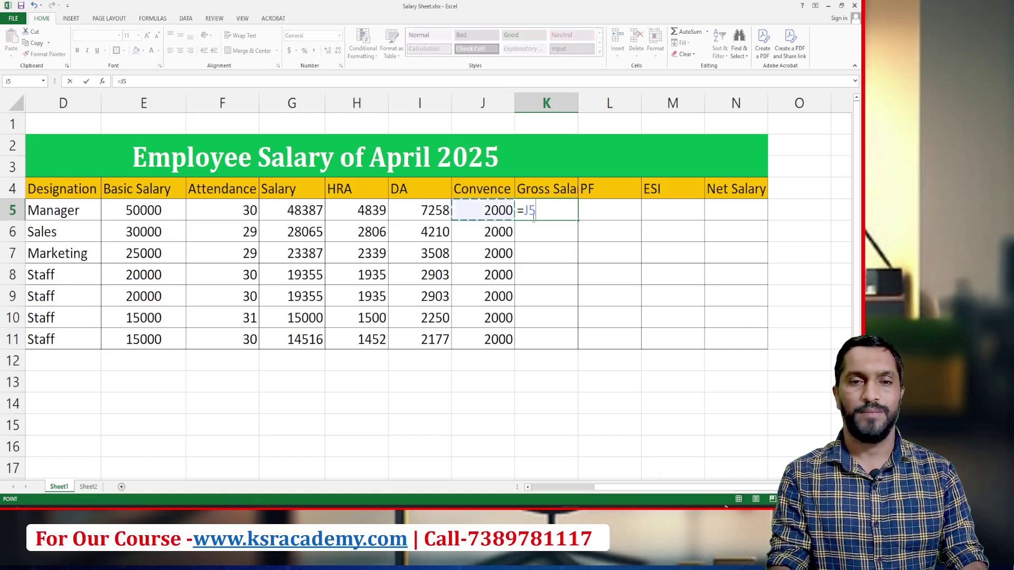
pyautogui.hotkey('shift', 'Right')
pyautogui.hotkey('shift', 'Right')
pyautogui.hotkey('shift', 'Right')
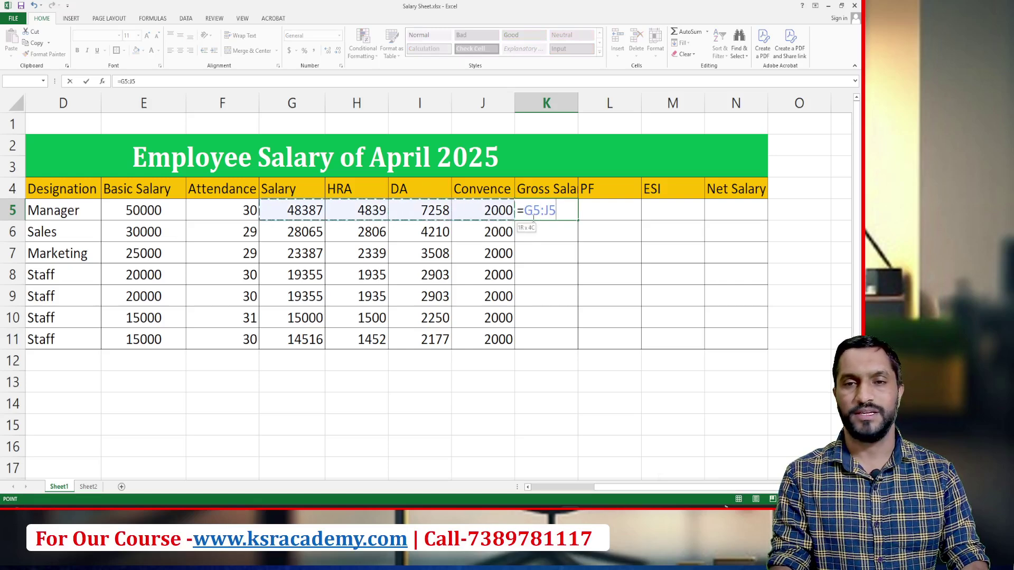
pyautogui.press('Return')
pyautogui.click(532, 217)
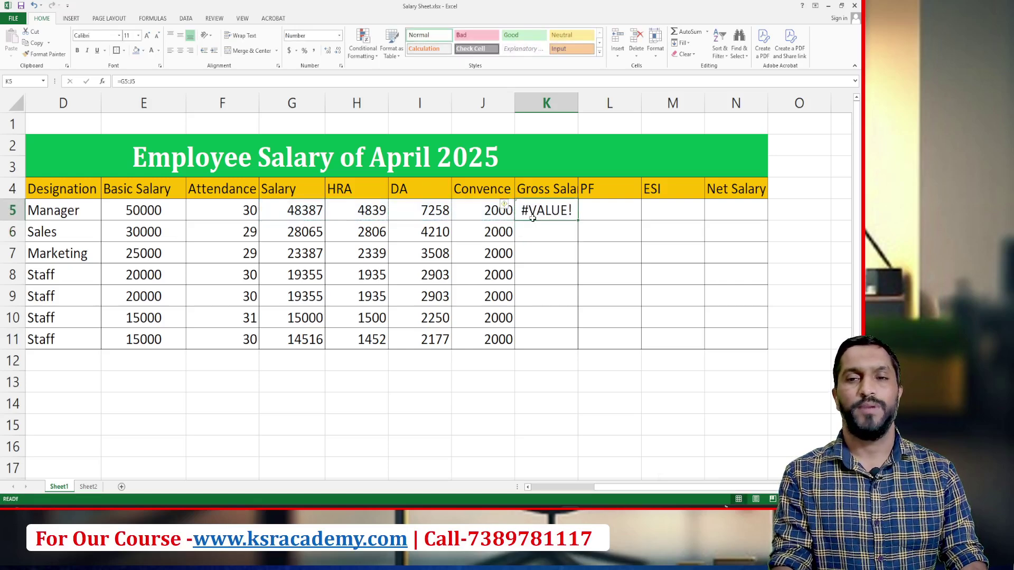
# Change the first employee's Gross Salary formula in K5 to =SUM(G5:J5).
pyautogui.press('F2')
pyautogui.press('Left')
pyautogui.press('Left')
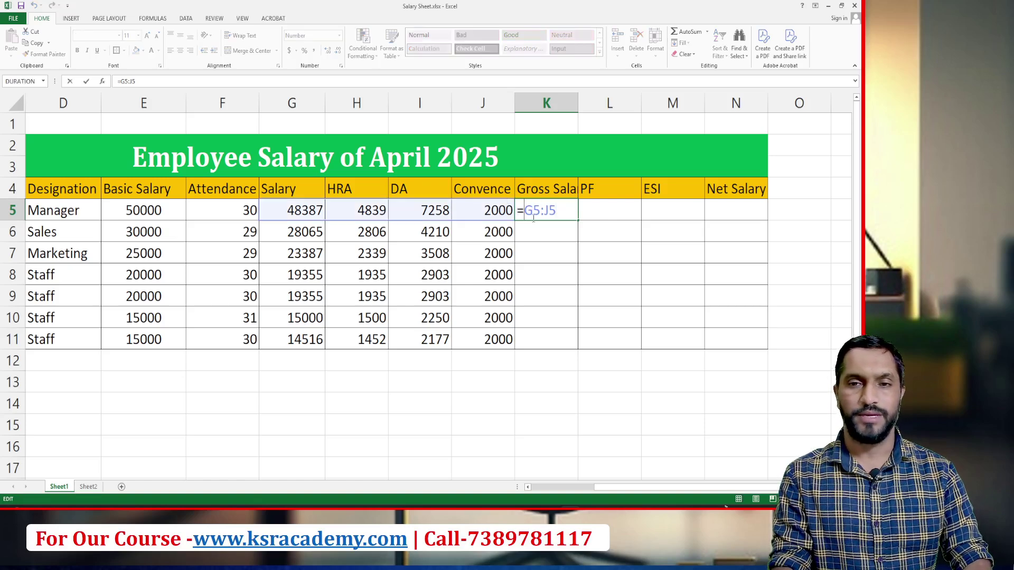
pyautogui.write('su')
pyautogui.press('Tab')
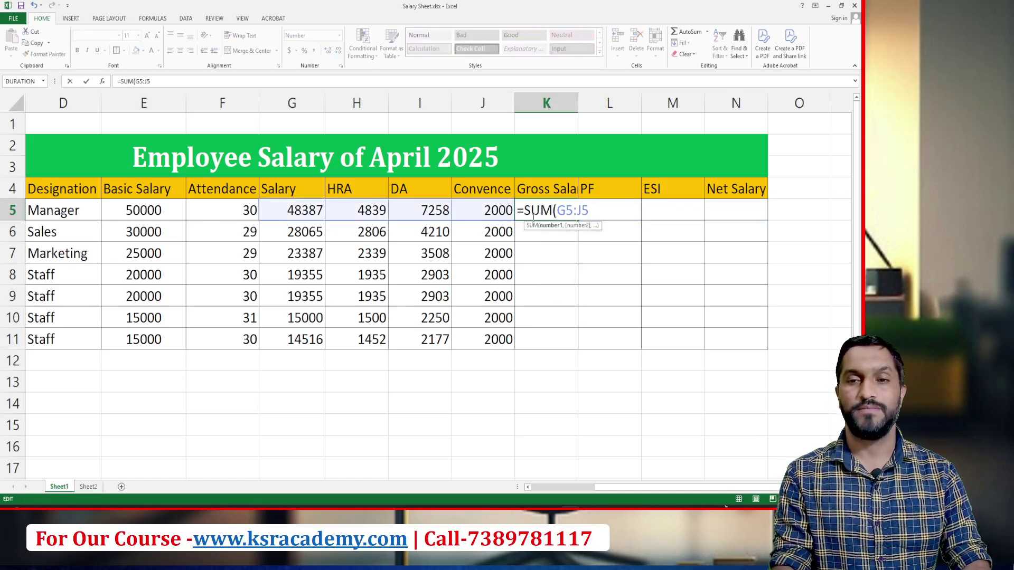
pyautogui.press('Return')
# Copy the Gross Salary formula from K5 down to K6:K11 for the remaining employees.
pyautogui.click(533, 217)
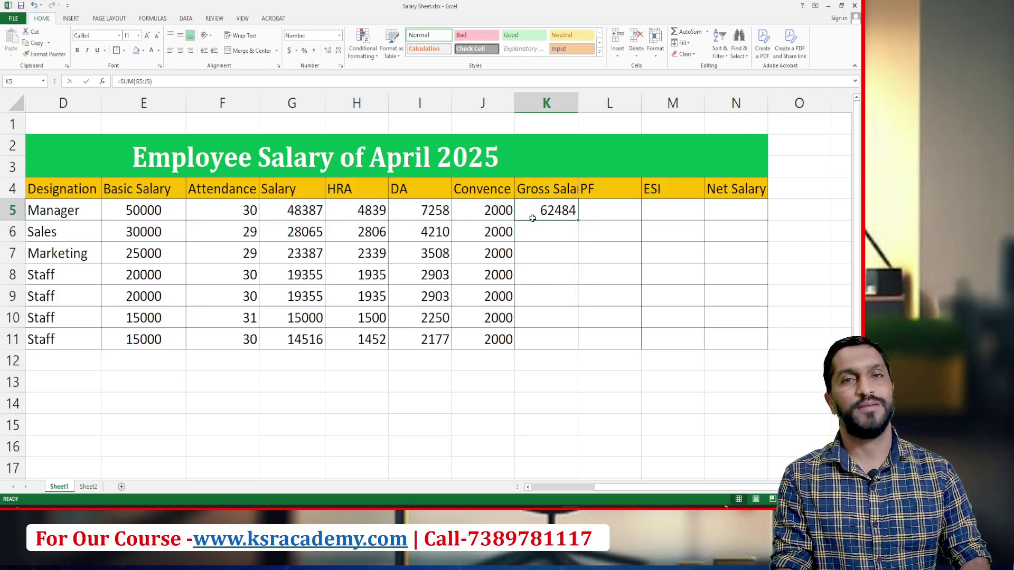
pyautogui.hotkey('ctrl', 'c')
pyautogui.press('Down')
pyautogui.hotkey('shift', 'Down')
pyautogui.hotkey('shift', 'Down')
pyautogui.hotkey('shift', 'Down')
pyautogui.hotkey('shift', 'Down')
pyautogui.hotkey('shift', 'Down')
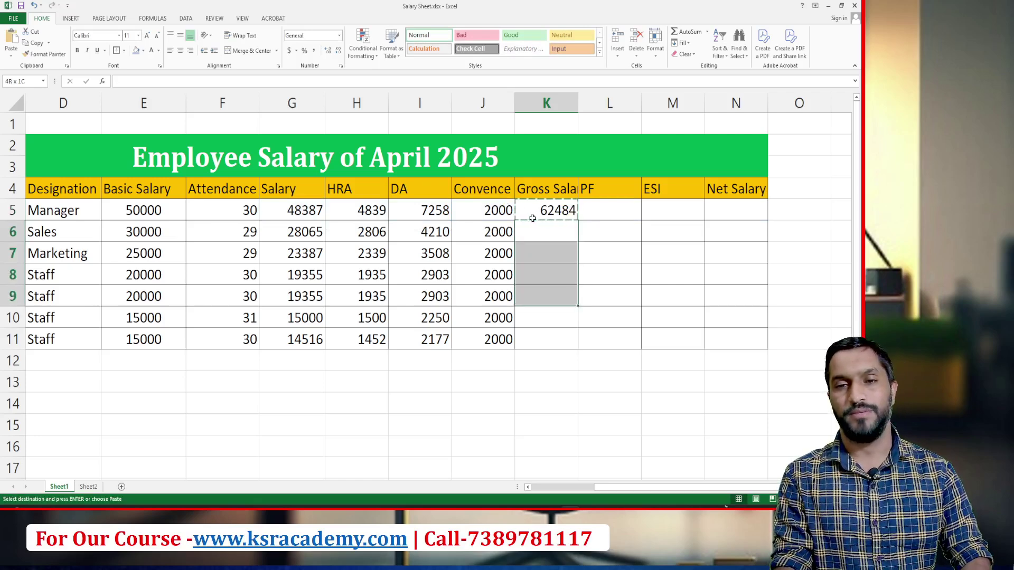
pyautogui.press('Return')
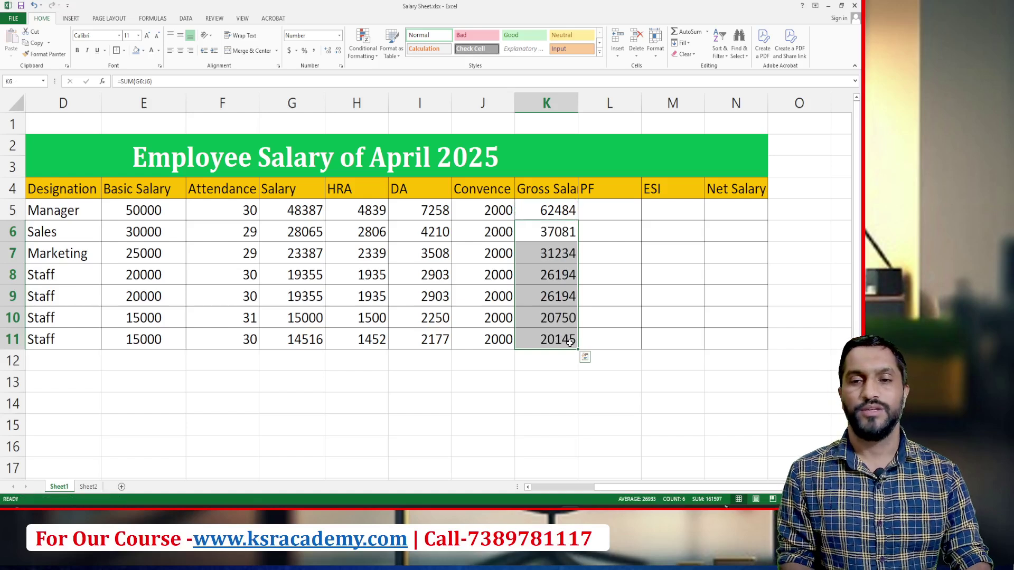
# Examine the last employee's pay components in row 11, from Basic Salary through Gross Salary.
pyautogui.click(571, 343)
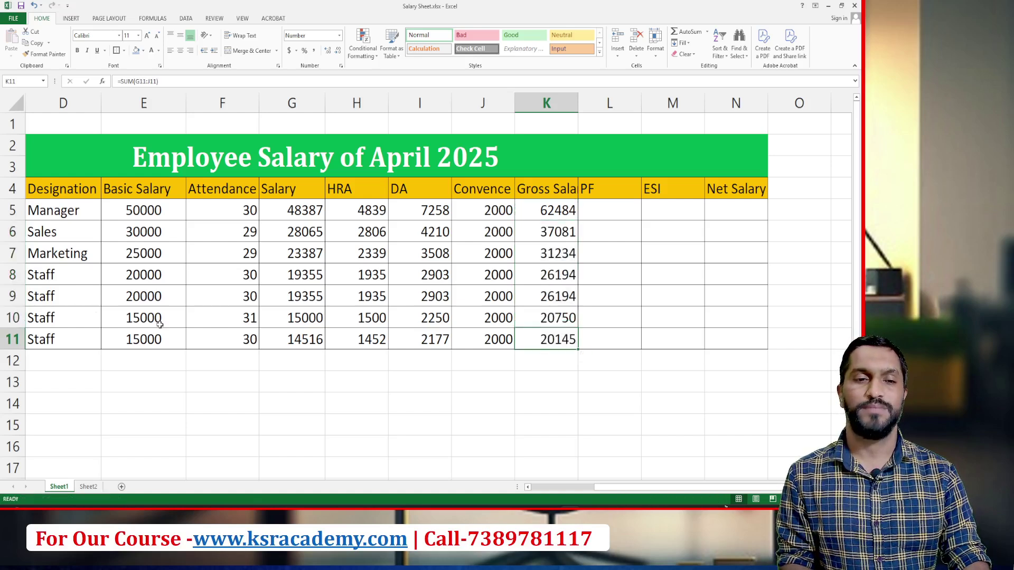
pyautogui.click(129, 344)
pyautogui.click(299, 344)
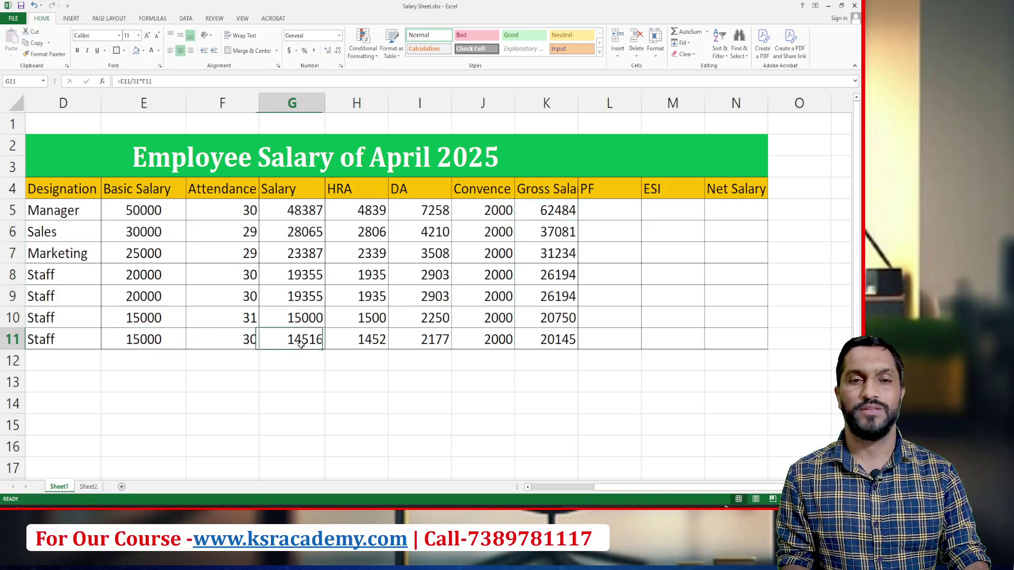
pyautogui.click(350, 344)
pyautogui.click(435, 345)
pyautogui.click(472, 346)
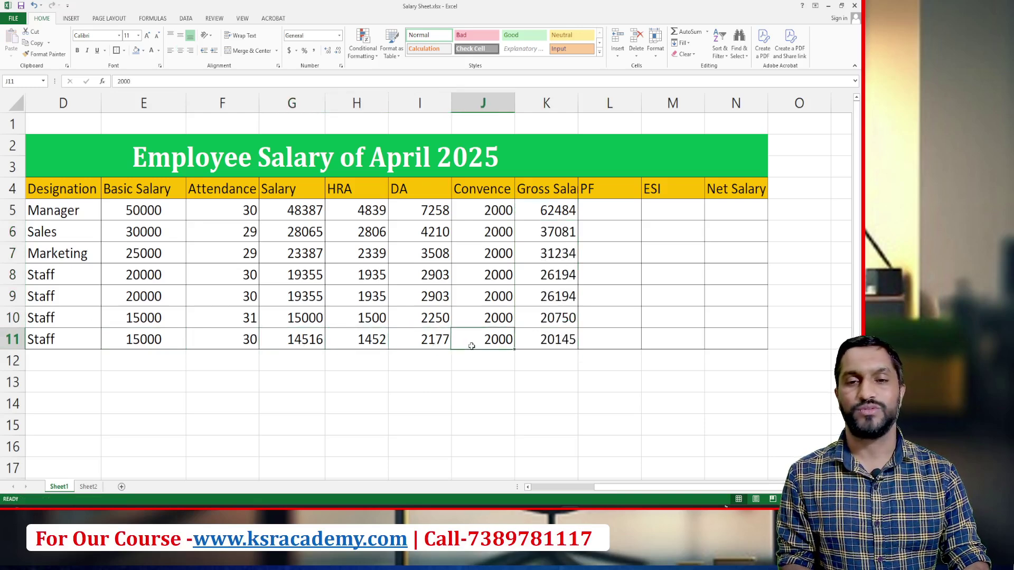
# Enter =G5*12/100 in the first employee's PF cell L5 to calculate 12% of the Salary.
pyautogui.click(611, 211)
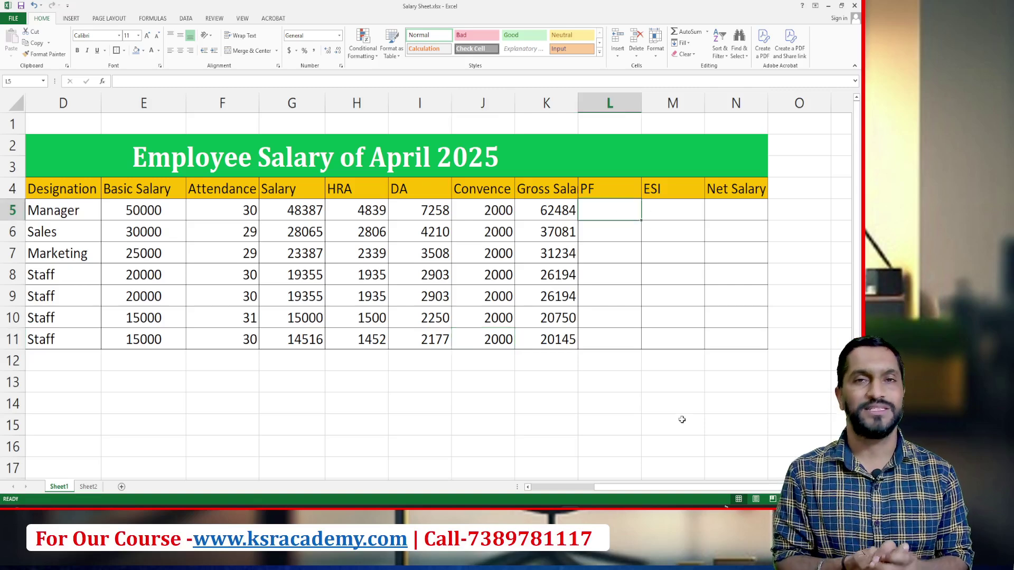
pyautogui.write('=')
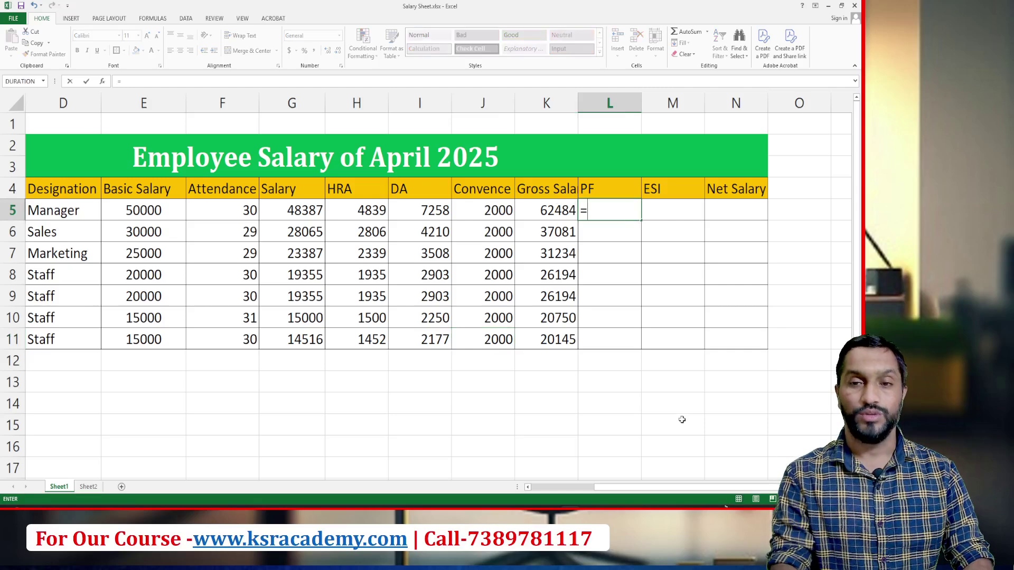
pyautogui.press('Left')
pyautogui.press('Left')
pyautogui.press('Left')
pyautogui.press('Left')
pyautogui.press('Left')
pyautogui.press('Left')
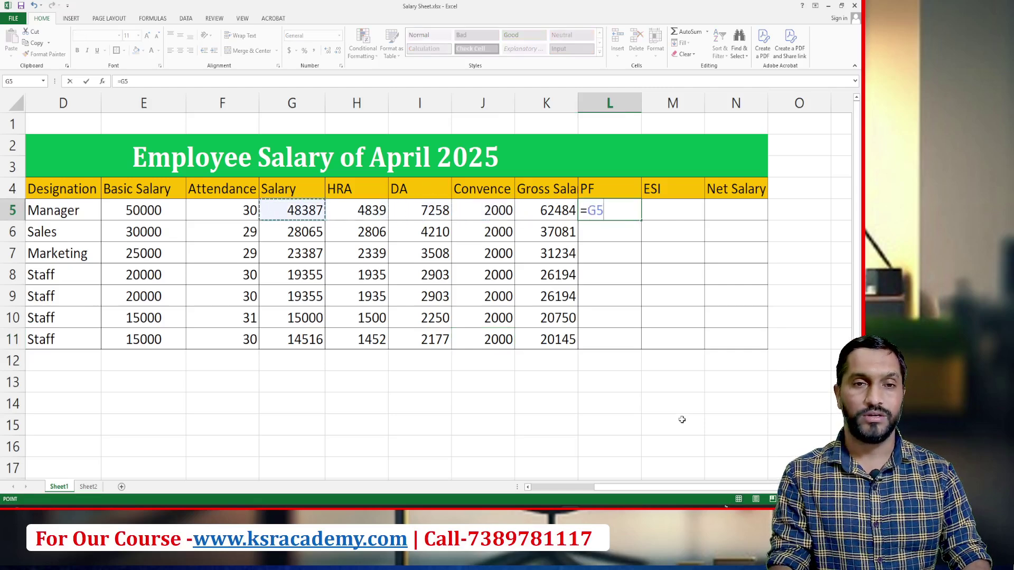
pyautogui.press('Right')
pyautogui.write('*12/100')
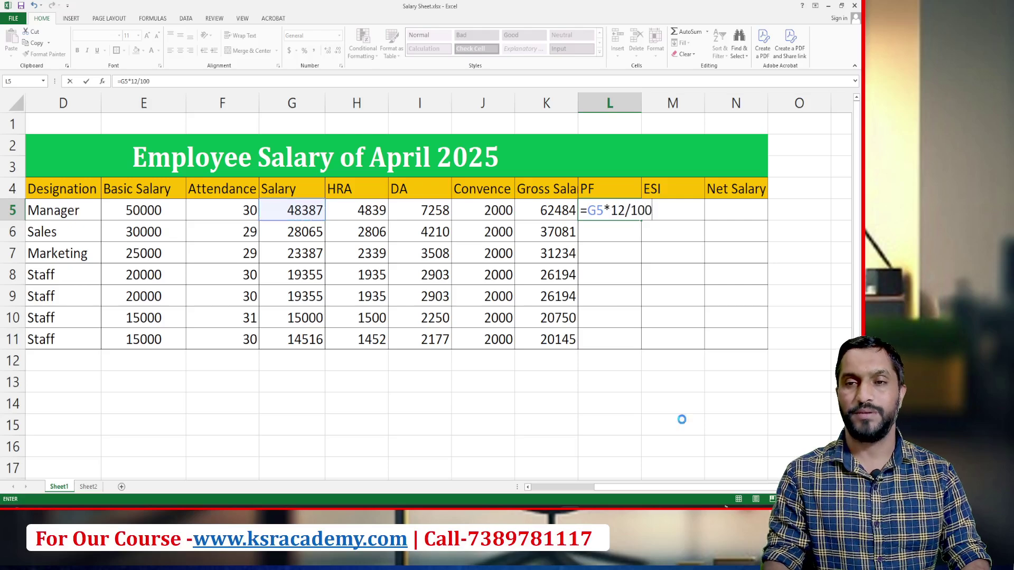
pyautogui.press('Return')
# Copy the PF formula from L5 down to L6:L11 for the remaining employees.
pyautogui.press('Up')
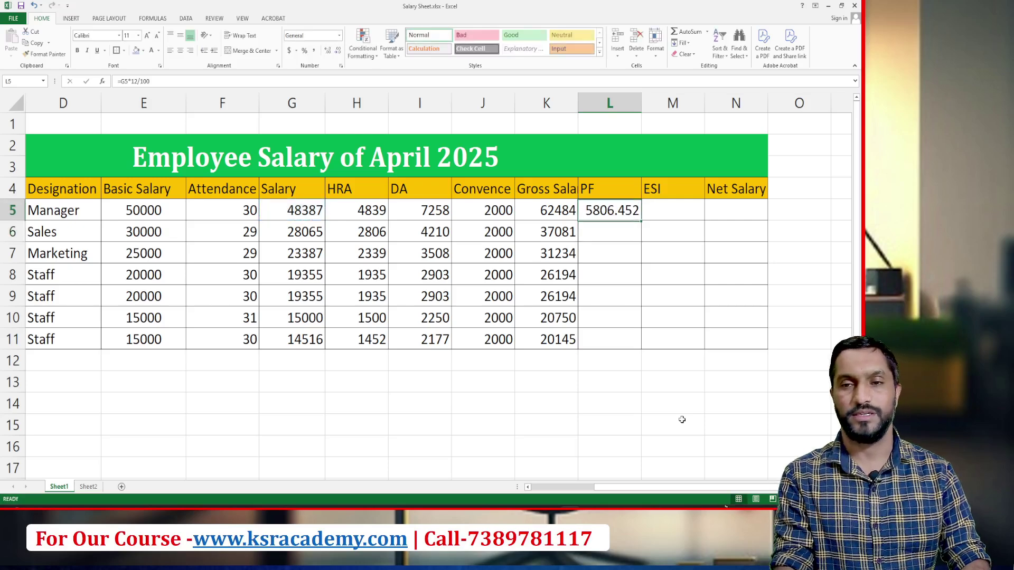
pyautogui.hotkey('ctrl', 'c')
pyautogui.press('Down')
pyautogui.hotkey('shift', 'Down')
pyautogui.hotkey('shift', 'Down')
pyautogui.hotkey('shift', 'Down')
pyautogui.hotkey('shift', 'Down')
pyautogui.hotkey('shift', 'Down')
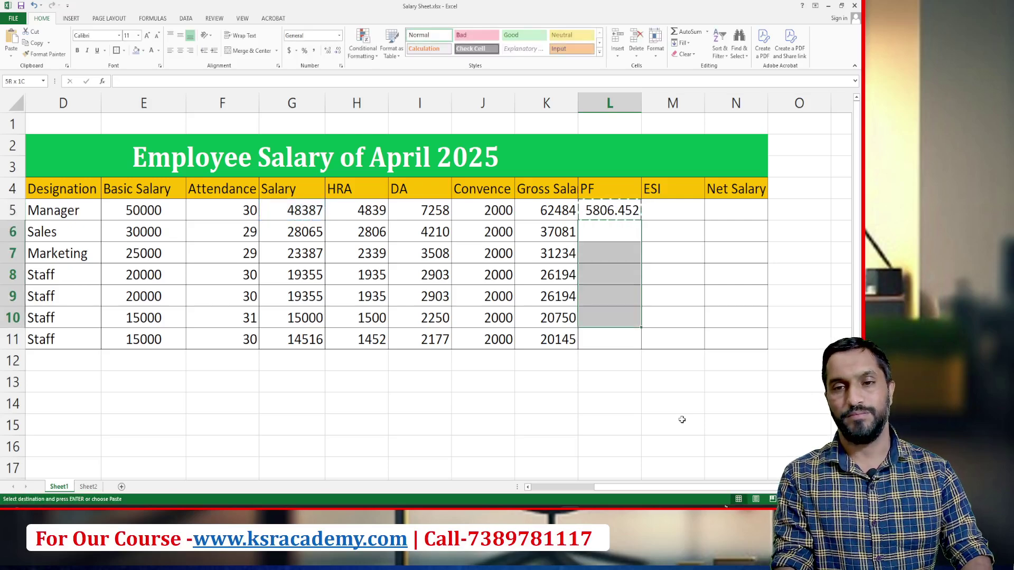
pyautogui.press('Return')
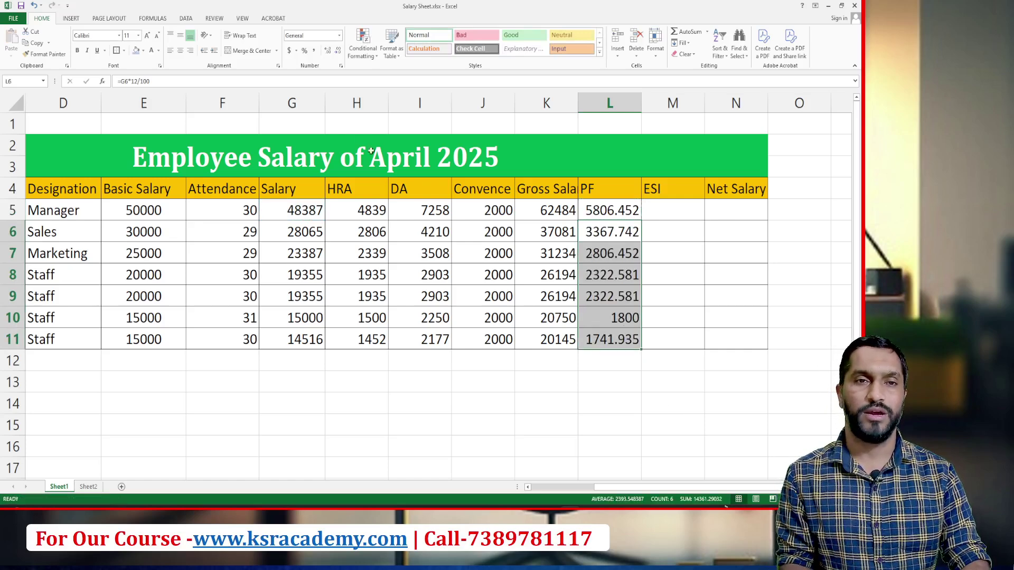
# Format the PF cells L5:L11 to show no decimal places.
pyautogui.click(337, 50)
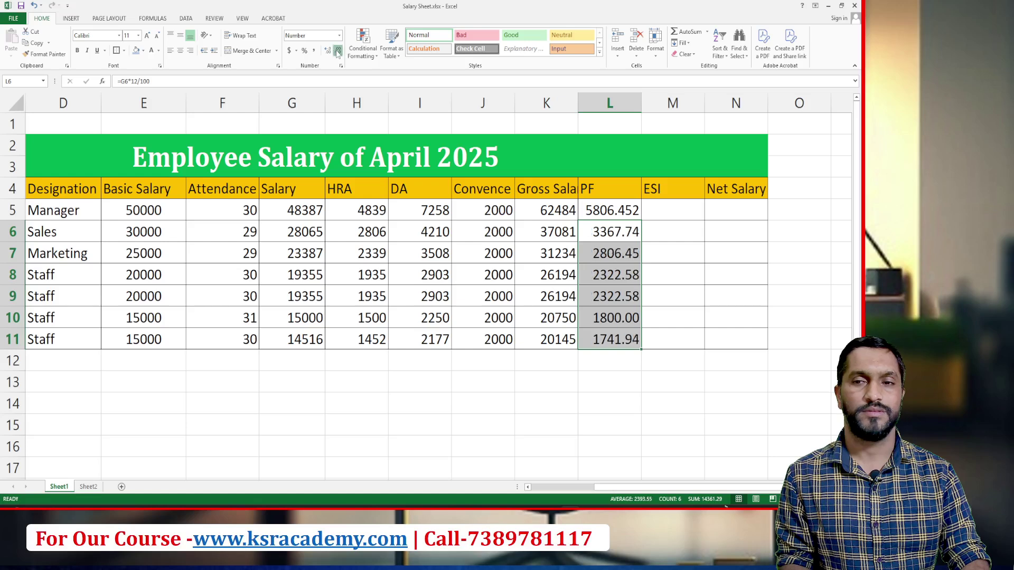
pyautogui.click(337, 51)
pyautogui.click(338, 50)
pyautogui.click(614, 207)
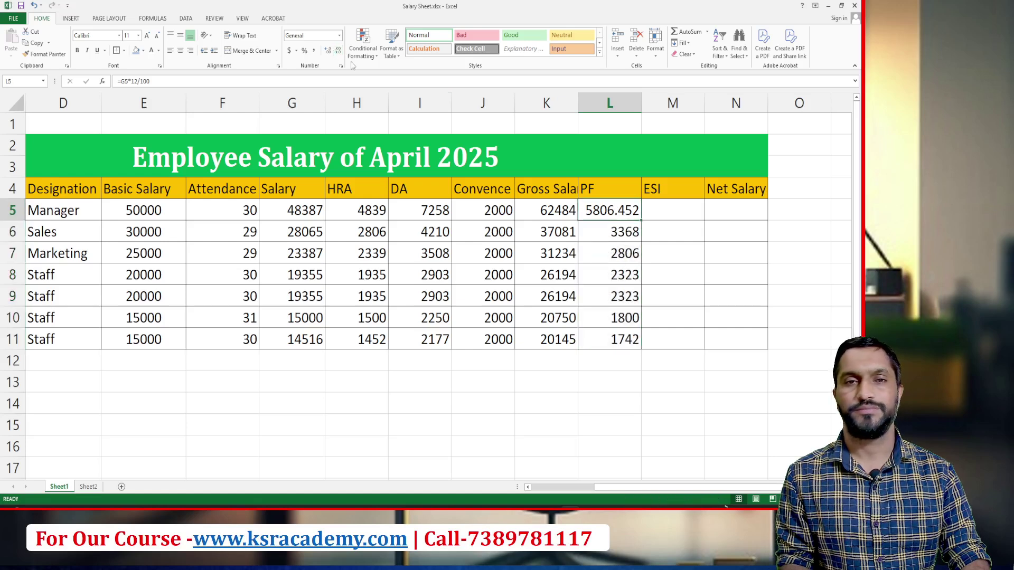
pyautogui.click(337, 52)
pyautogui.click(337, 51)
pyautogui.click(337, 52)
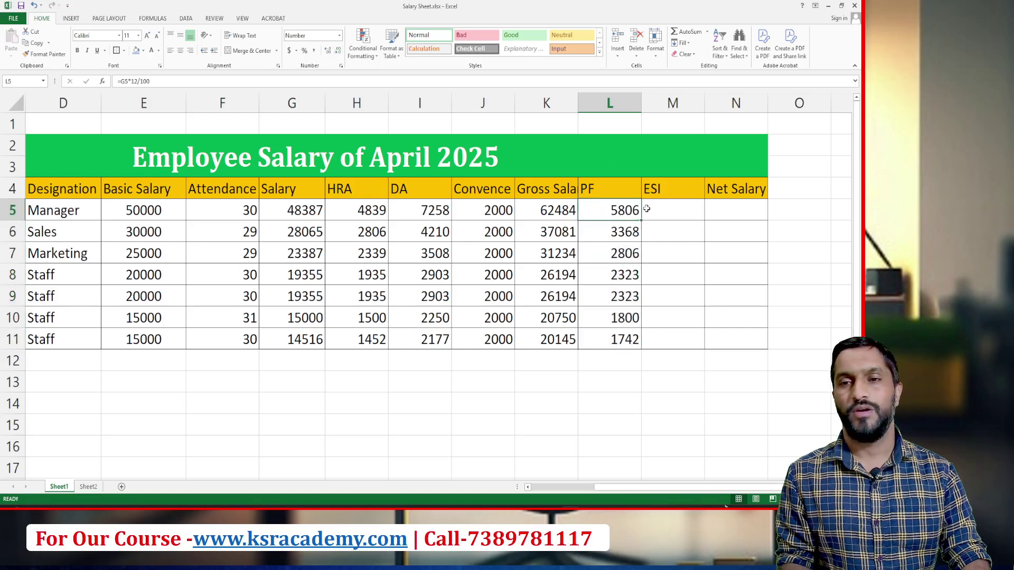
# Enter =G5*0.75/100 in the first employee's ESI cell M5 to calculate 0.75% of the Salary.
pyautogui.click(669, 209)
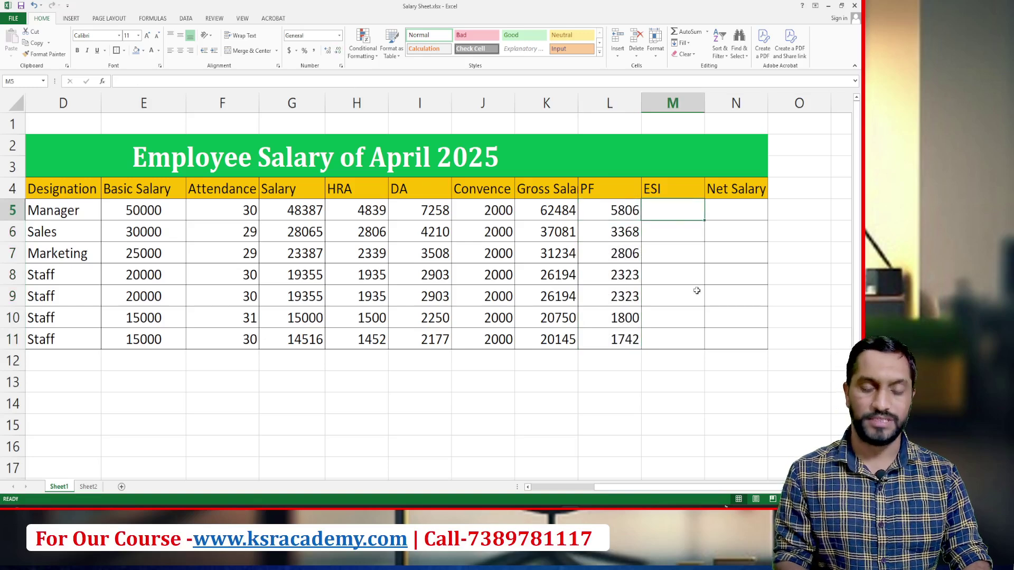
pyautogui.write('=')
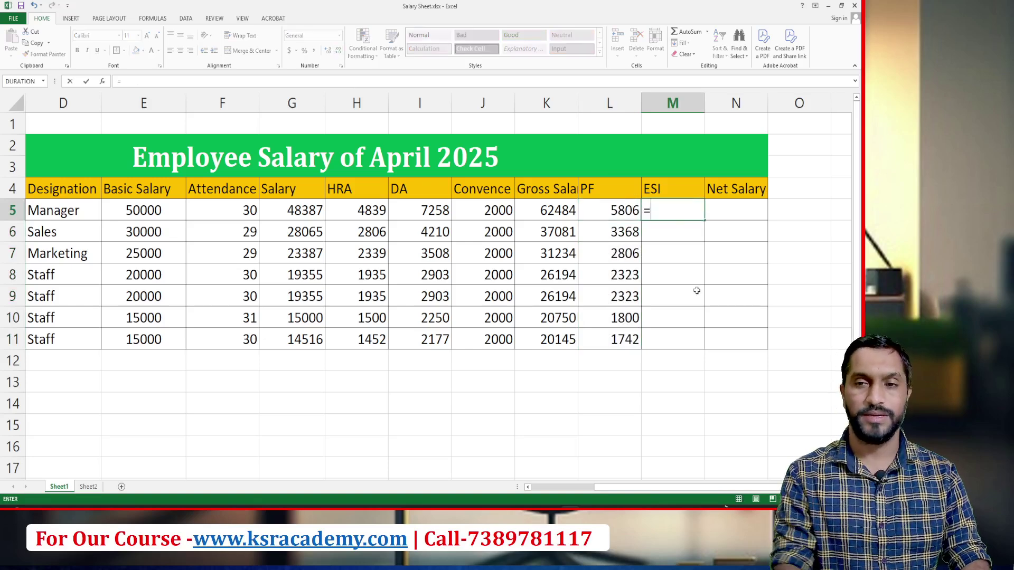
pyautogui.click(283, 207)
pyautogui.write('*.075')
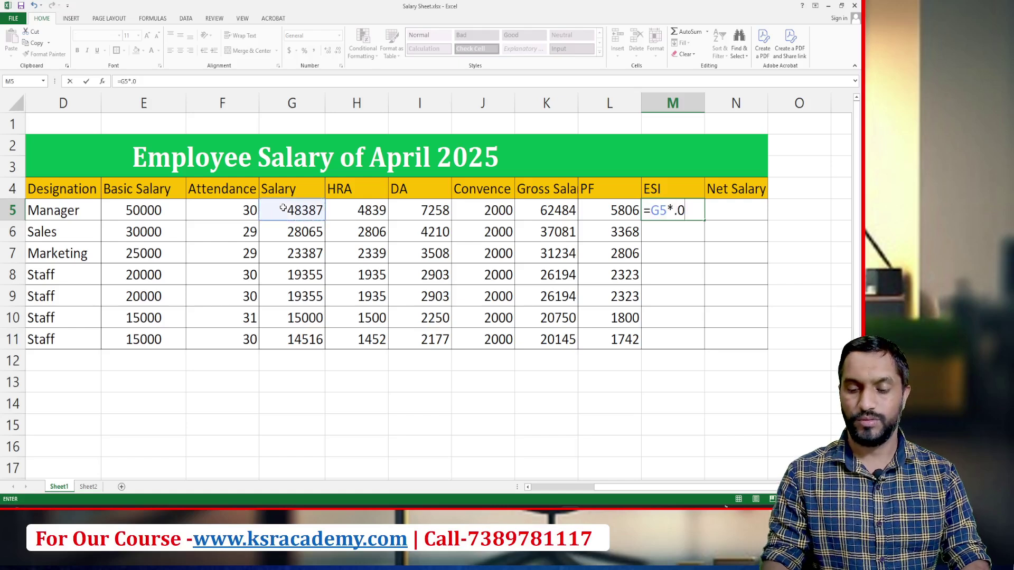
pyautogui.press('BackSpace')
pyautogui.press('BackSpace')
pyautogui.press('BackSpace')
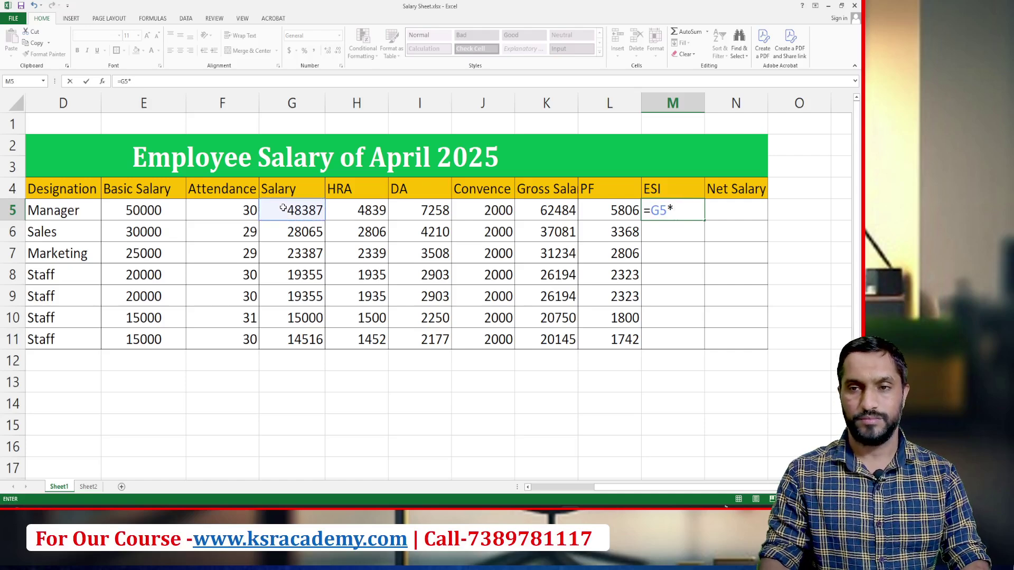
pyautogui.write('0.75')
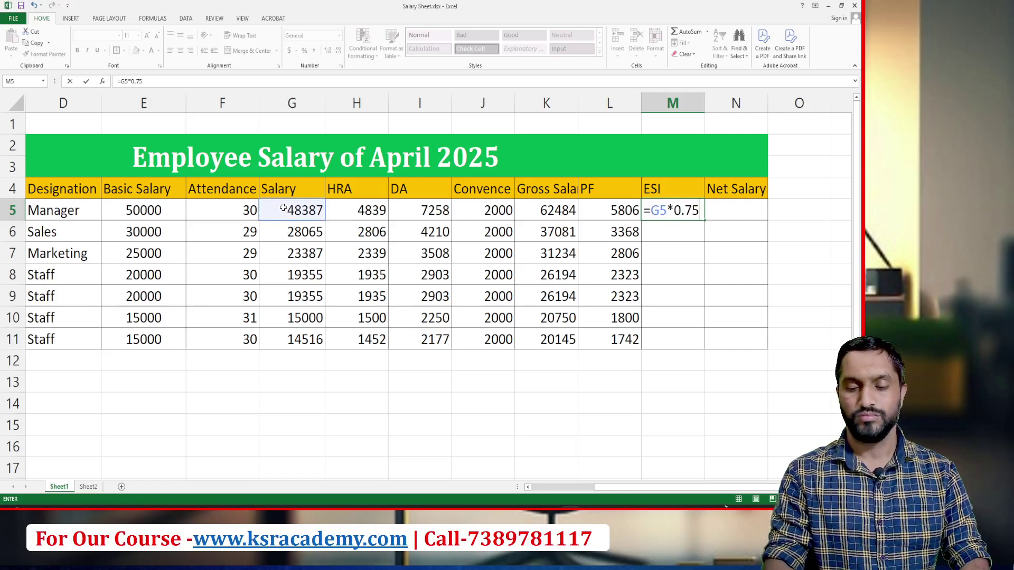
pyautogui.write('/100')
pyautogui.hotkey('ctrl', 'Return')
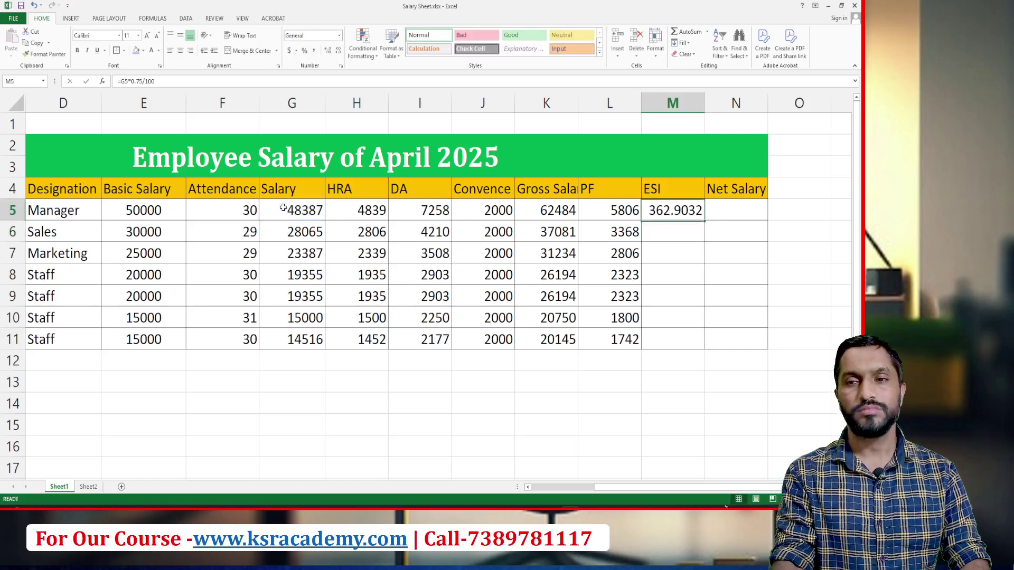
# Format the first employee's ESI cell M5 to show no decimal places.
pyautogui.click(338, 53)
pyautogui.click(339, 53)
pyautogui.click(339, 53)
pyautogui.click(339, 54)
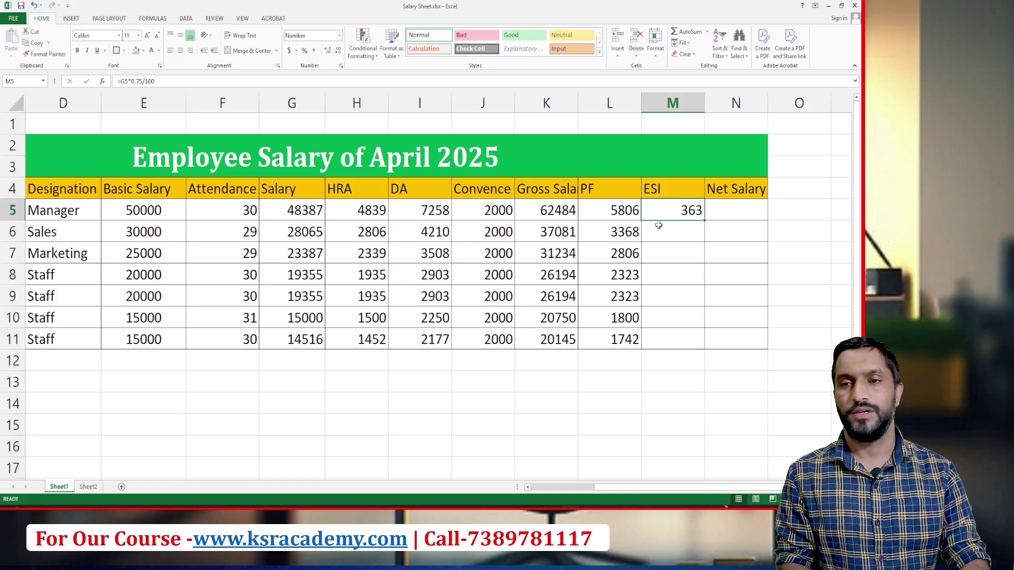
# Copy the ESI formula from M5 down to M6:M11 for the remaining employees.
pyautogui.hotkey('ctrl', 'c')
pyautogui.press('Down')
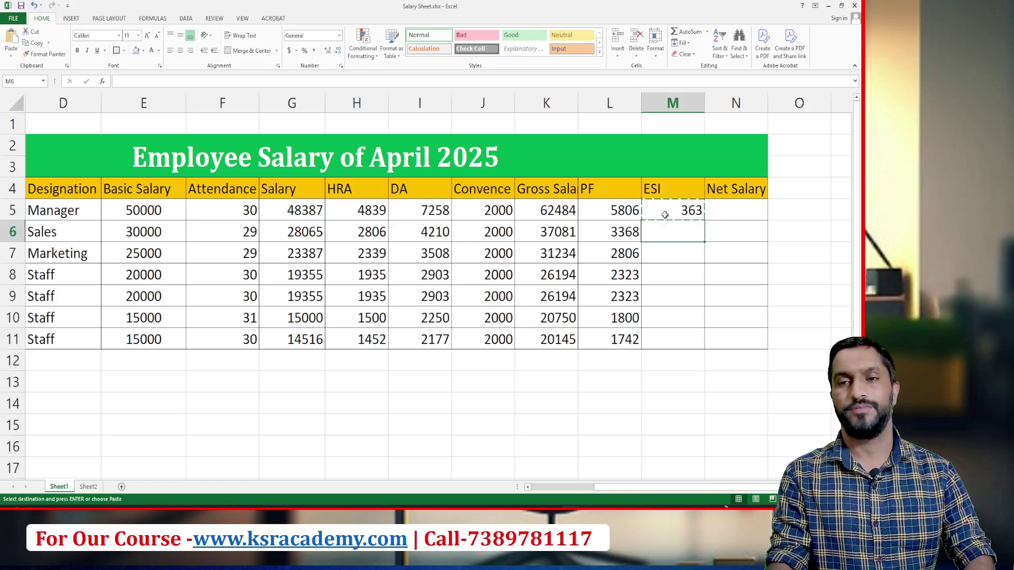
pyautogui.hotkey('shift', 'Down')
pyautogui.hotkey('shift', 'Down')
pyautogui.hotkey('shift', 'Down')
pyautogui.hotkey('shift', 'Down')
pyautogui.hotkey('shift', 'Down')
pyautogui.press('Return')
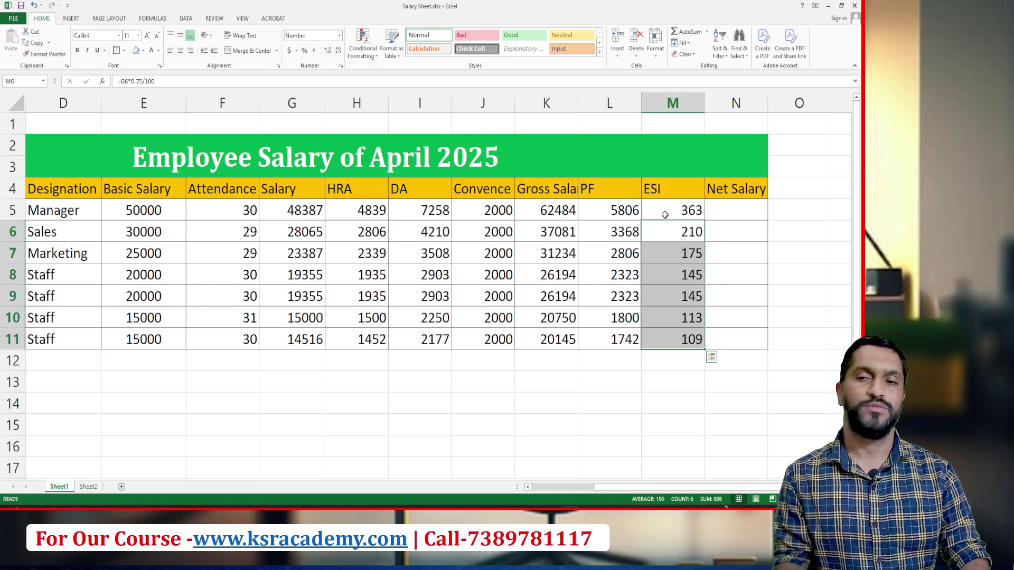
# Enter =K5-L5-M5 in the first employee's Net Salary cell N5 to subtract PF and ESI from Gross Salary.
pyautogui.click(744, 216)
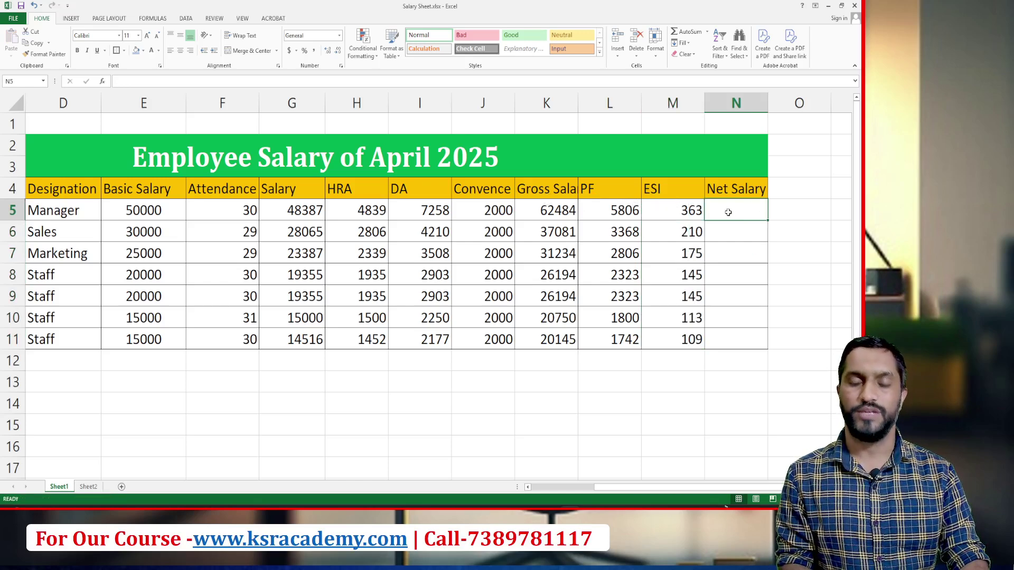
pyautogui.write('=')
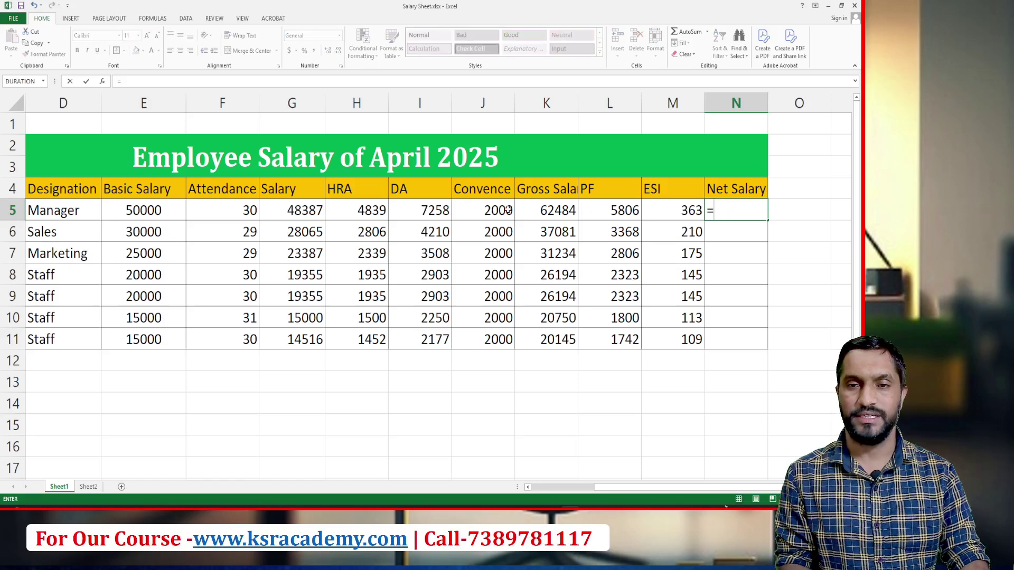
pyautogui.click(550, 210)
pyautogui.write('-')
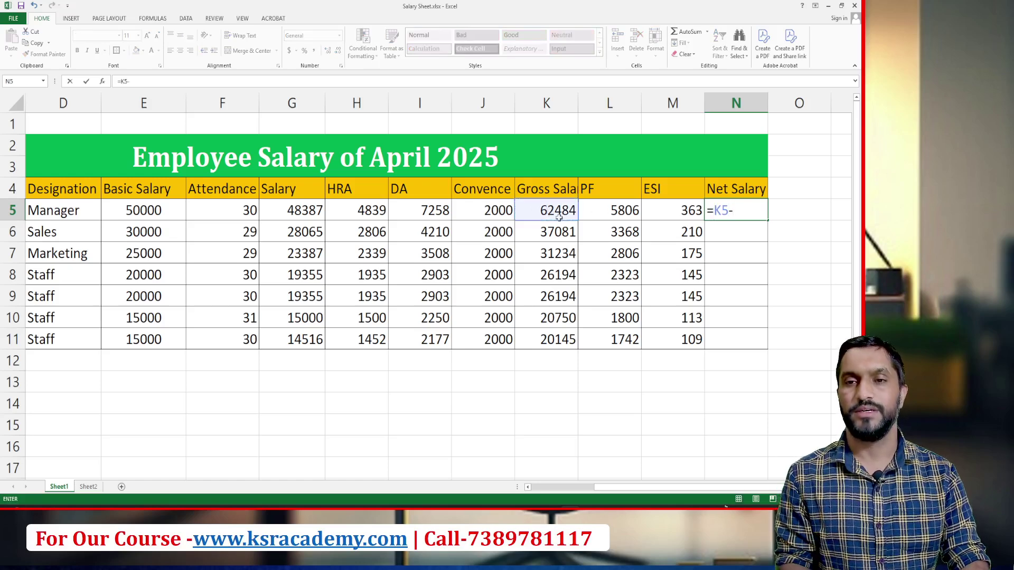
pyautogui.click(610, 211)
pyautogui.write('-')
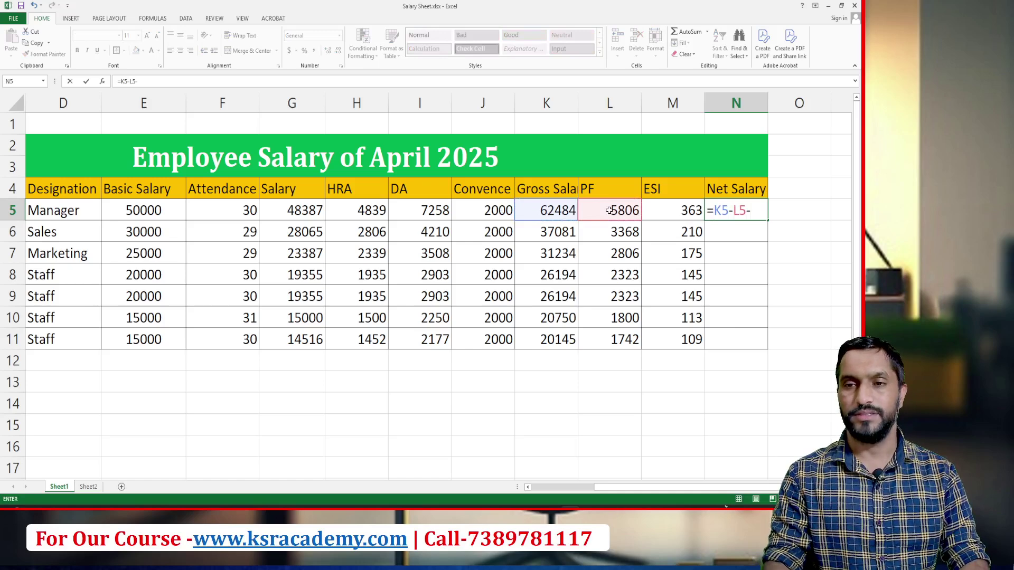
pyautogui.click(656, 215)
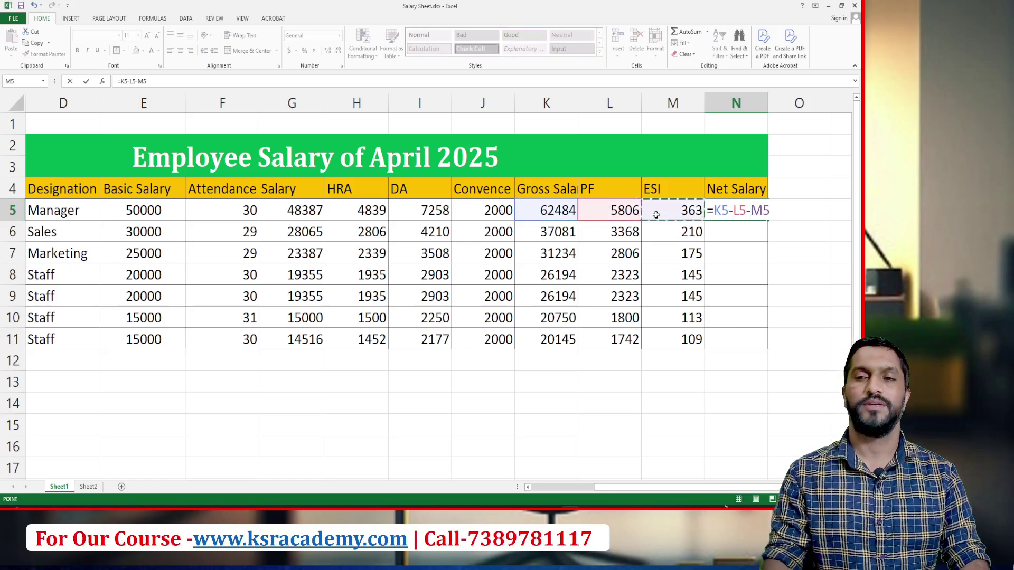
pyautogui.hotkey('ctrl', 'Return')
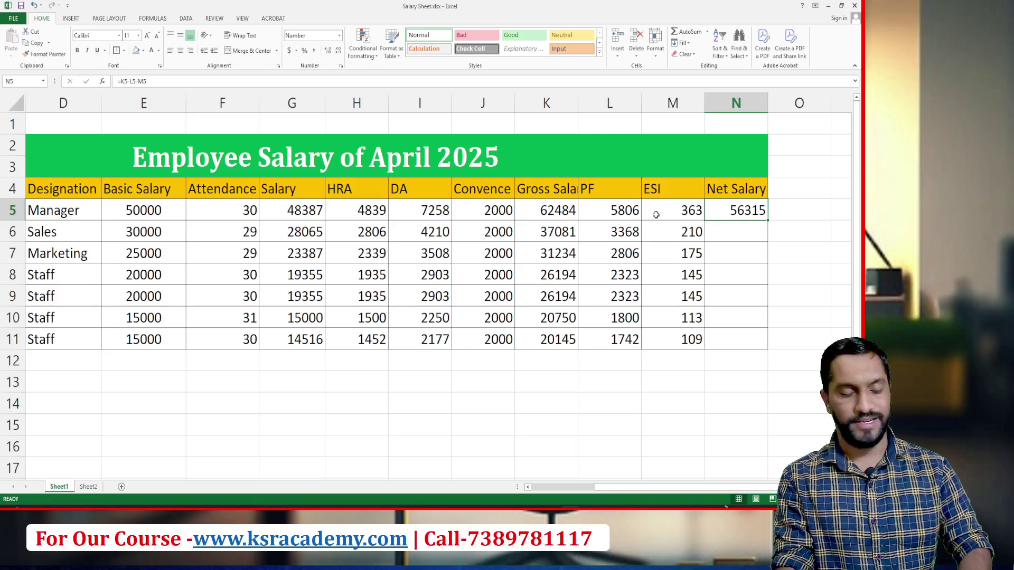
# Copy the Net Salary formula from N5 down to N6:N11 for the remaining employees.
pyautogui.hotkey('ctrl', 'c')
pyautogui.press('Down')
pyautogui.hotkey('shift', 'Down')
pyautogui.hotkey('shift', 'Down')
pyautogui.hotkey('shift', 'Down')
pyautogui.hotkey('shift', 'Down')
pyautogui.hotkey('shift', 'Down')
pyautogui.hotkey('ctrl', 'v')
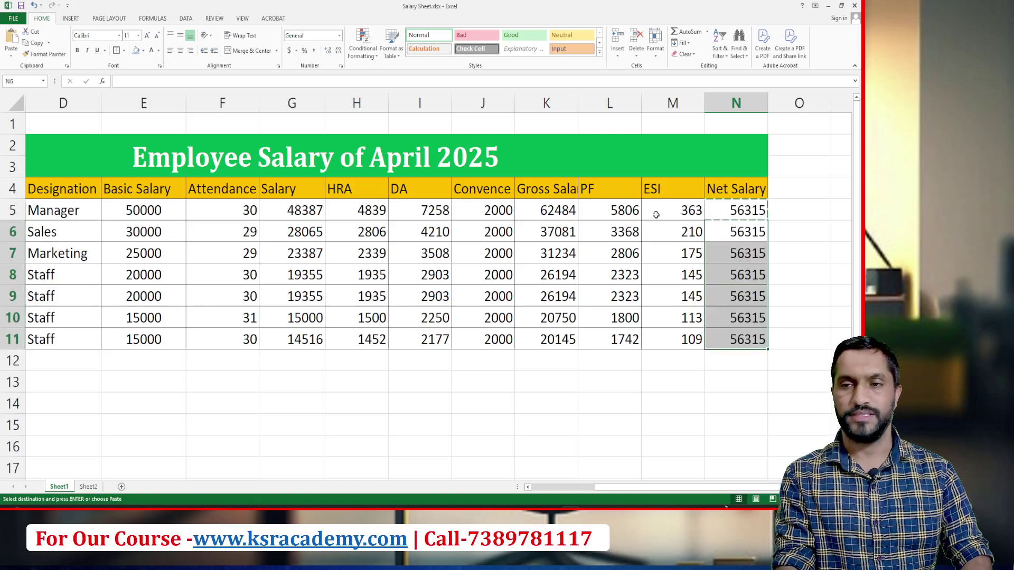
pyautogui.click(727, 343)
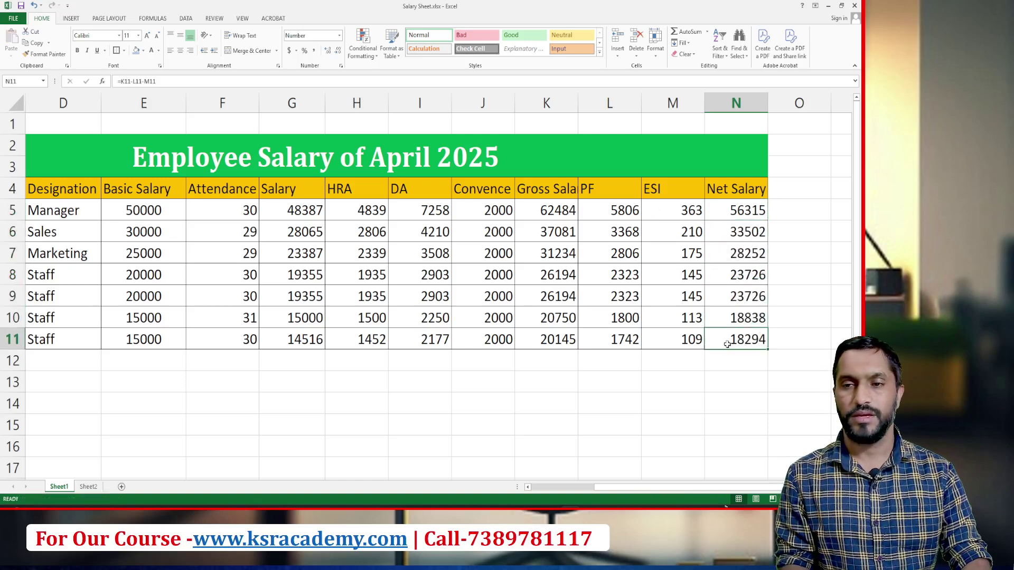
# Center the attendance, salary, allowance, deduction and net salary values in F5:N11 horizontally.
pyautogui.scroll(-1, 453, 349)
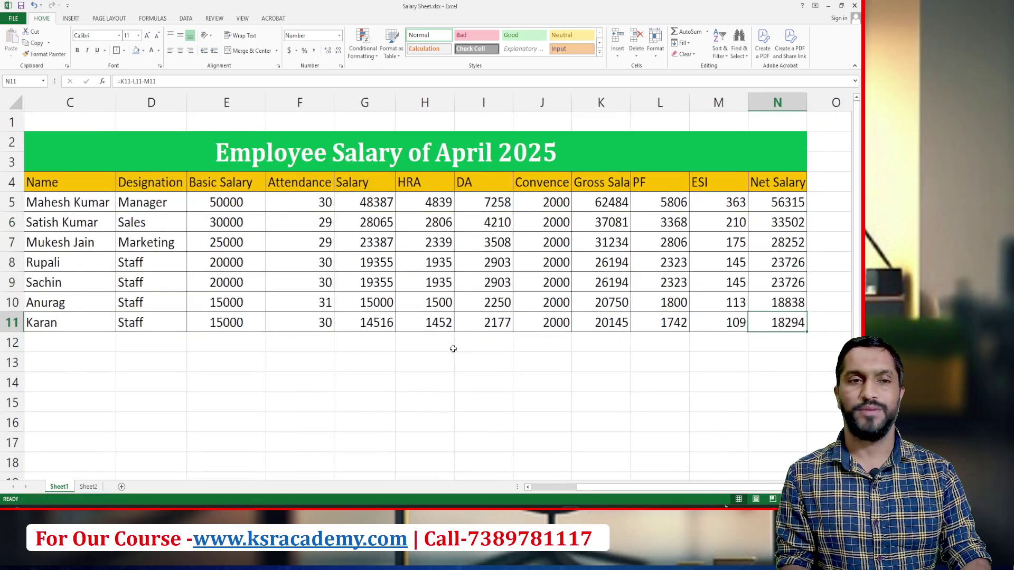
pyautogui.scroll(-1, 453, 348)
pyautogui.scroll(-1, 453, 348)
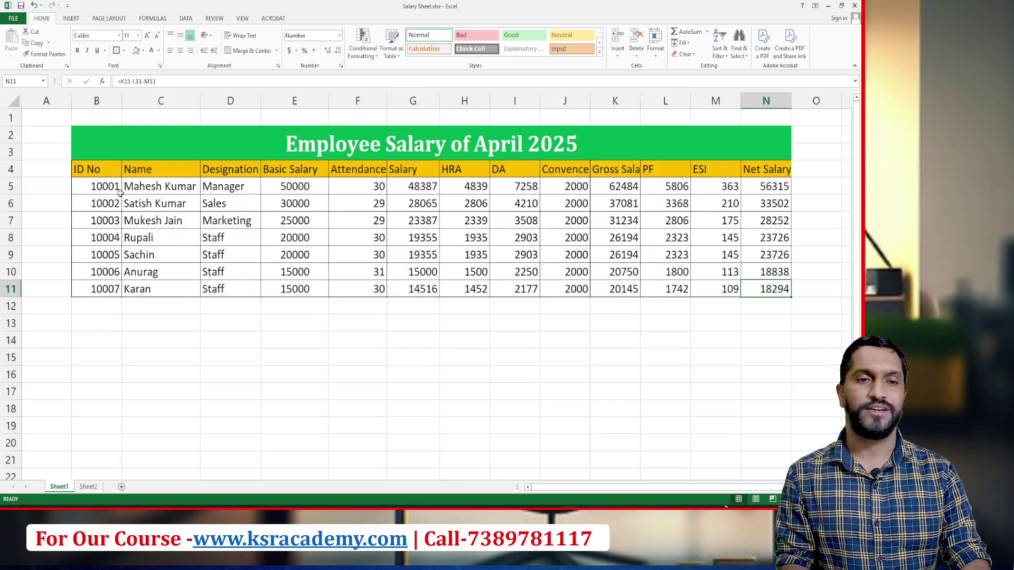
pyautogui.moveTo(356, 185); pyautogui.dragTo(766, 289)
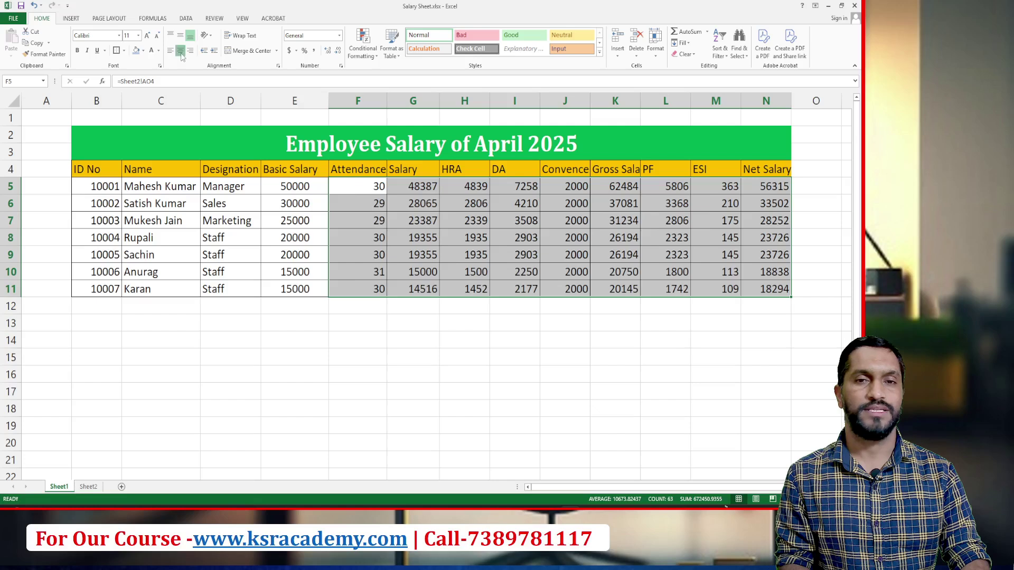
pyautogui.click(181, 52)
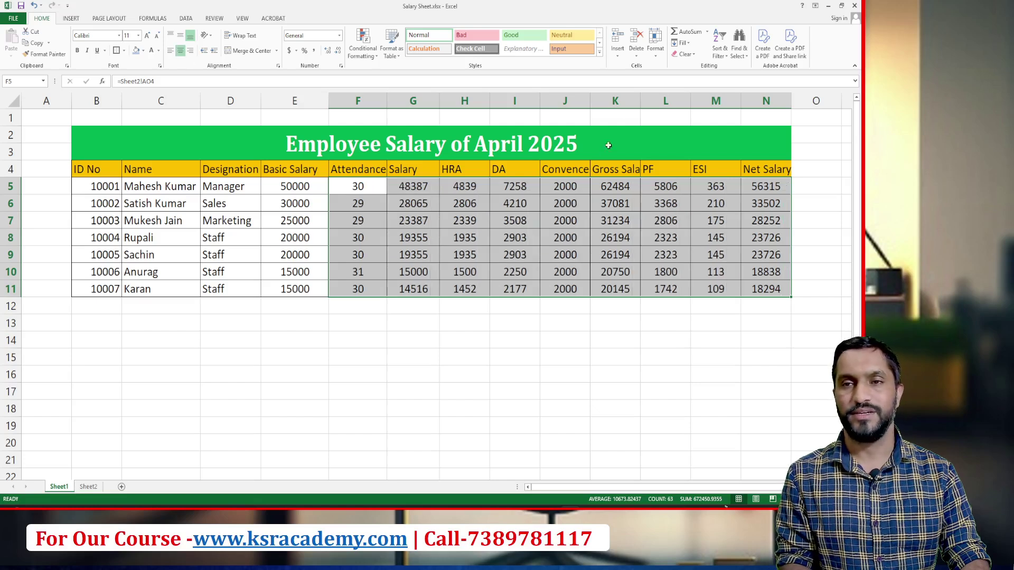
# Widen the Gross Salary column K to fit its heading and center the header row B4:N4 horizontally and vertically.
pyautogui.moveTo(638, 96); pyautogui.dragTo(660, 100)
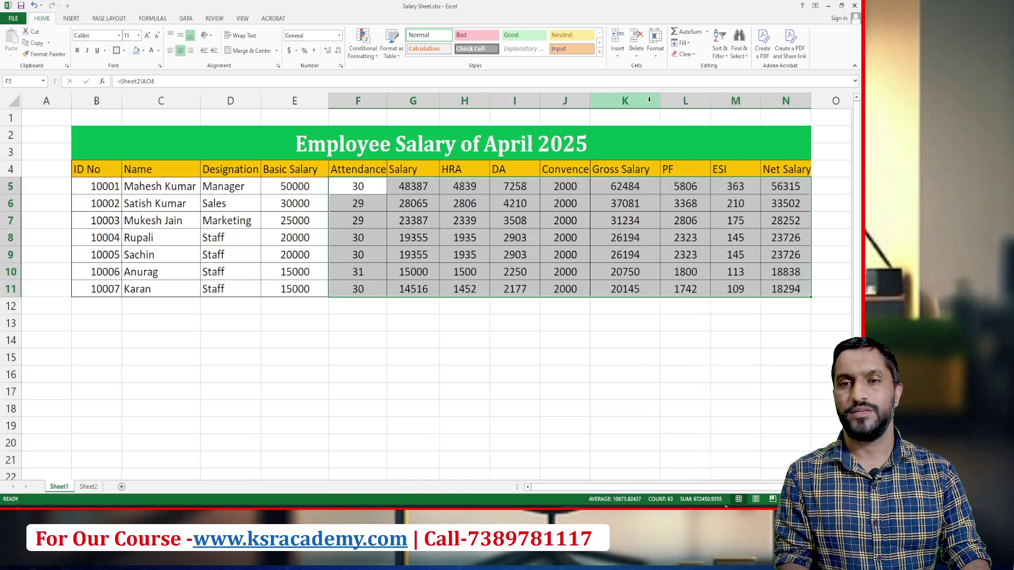
pyautogui.click(685, 173)
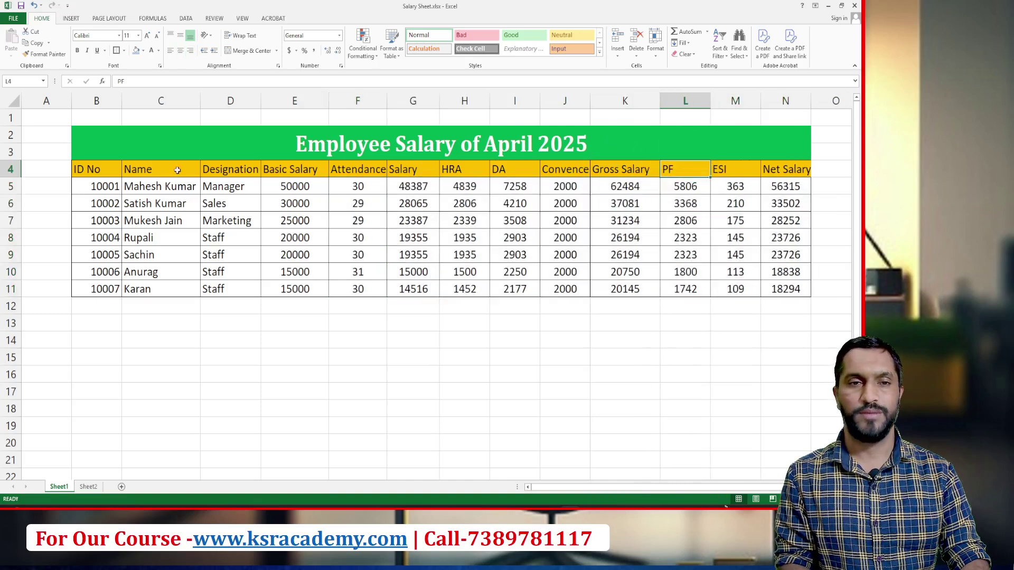
pyautogui.moveTo(91, 170); pyautogui.dragTo(770, 172)
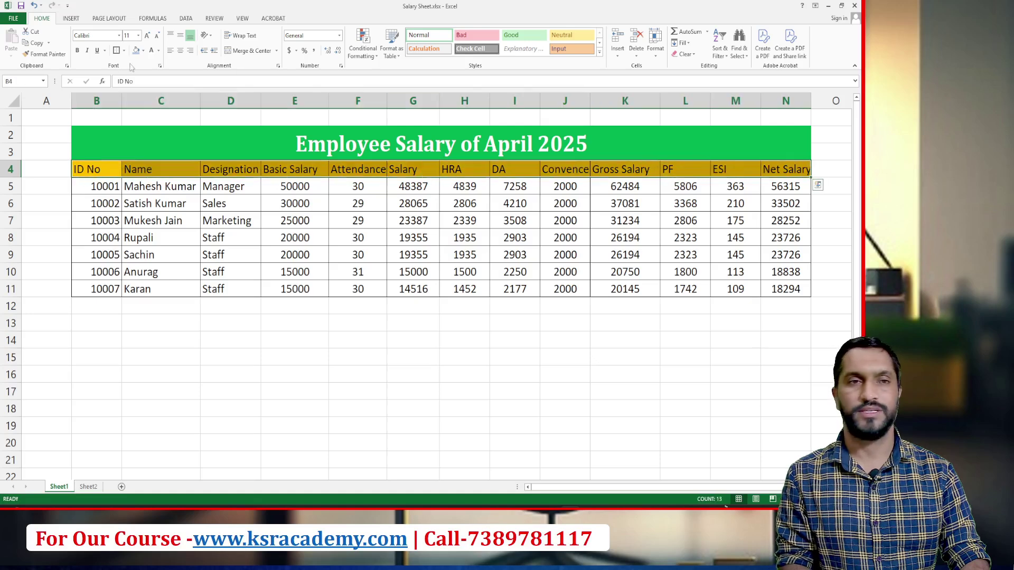
pyautogui.click(180, 50)
pyautogui.click(181, 36)
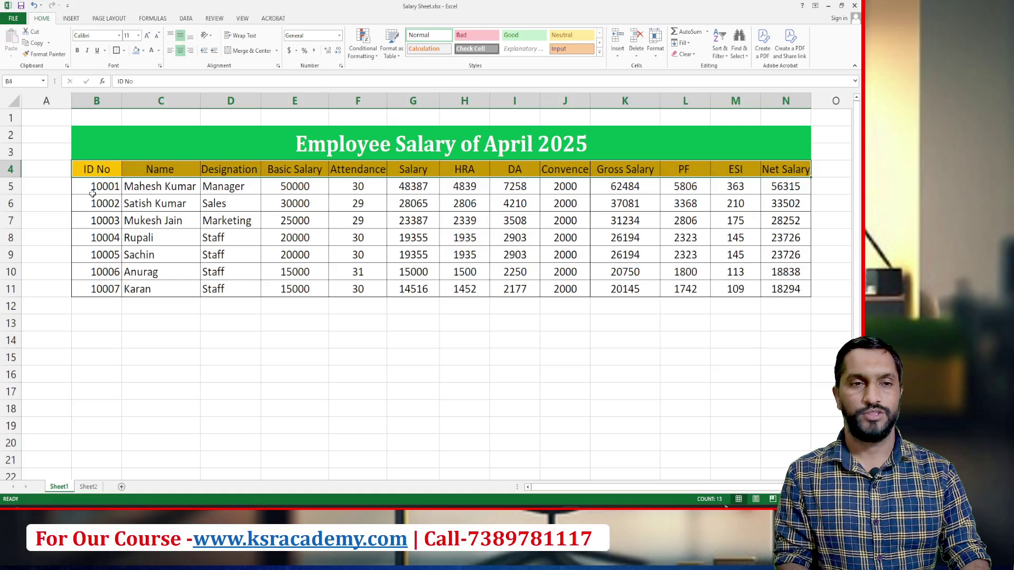
# Fill the ID No column cells B4:B11 with light orange.
pyautogui.moveTo(95, 171); pyautogui.dragTo(103, 238)
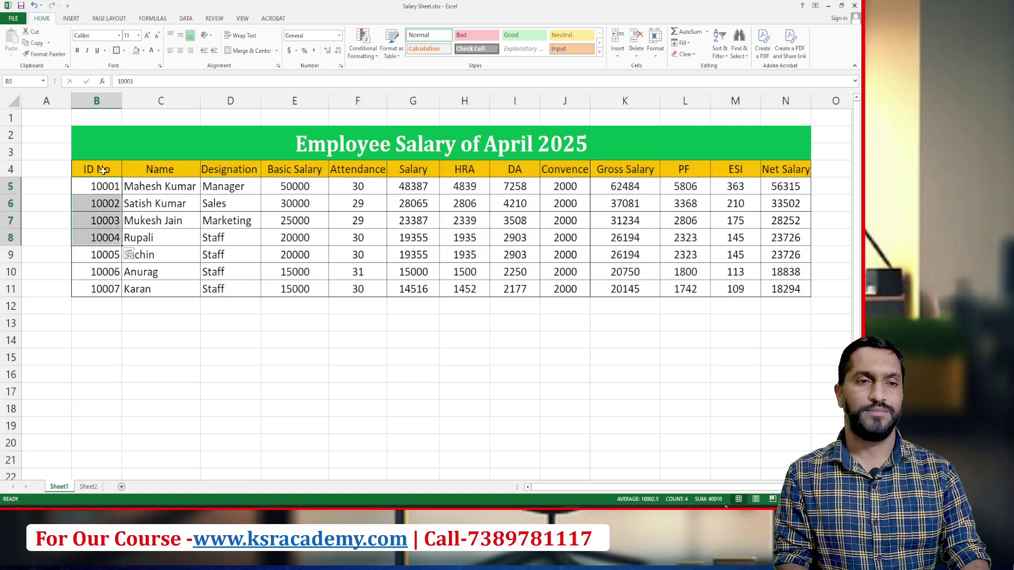
pyautogui.moveTo(95, 169); pyautogui.dragTo(111, 282)
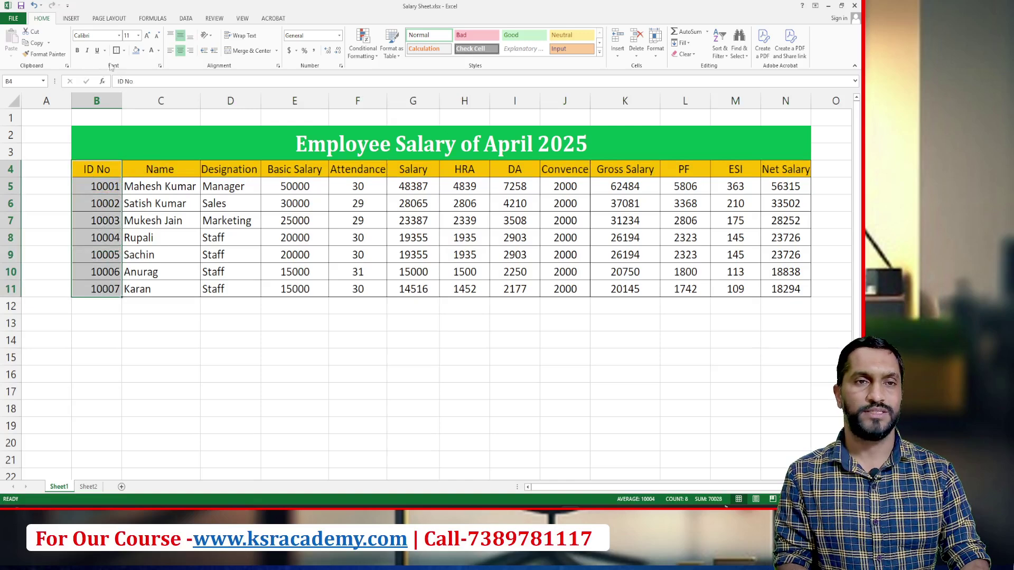
pyautogui.click(143, 50)
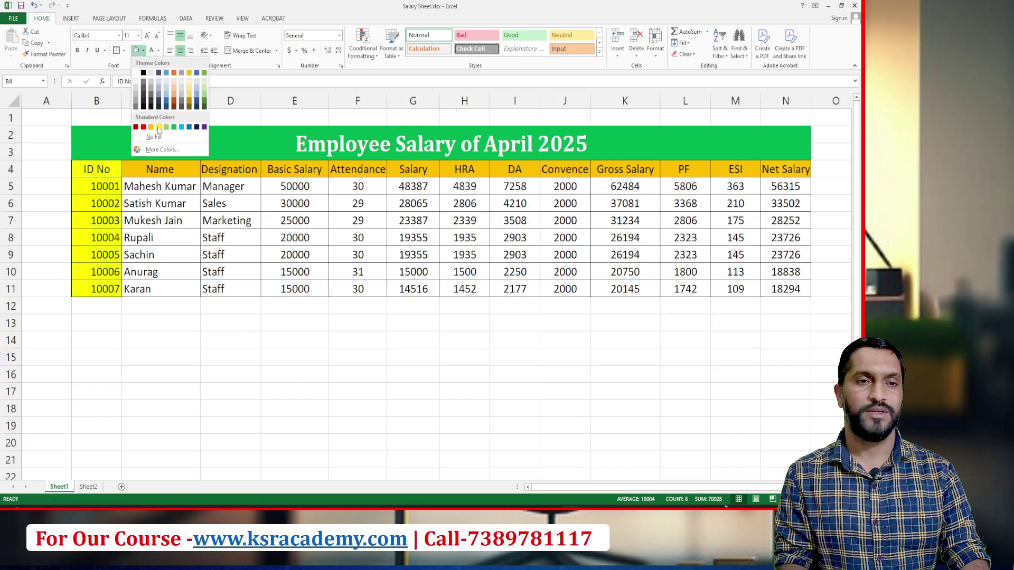
pyautogui.click(174, 100)
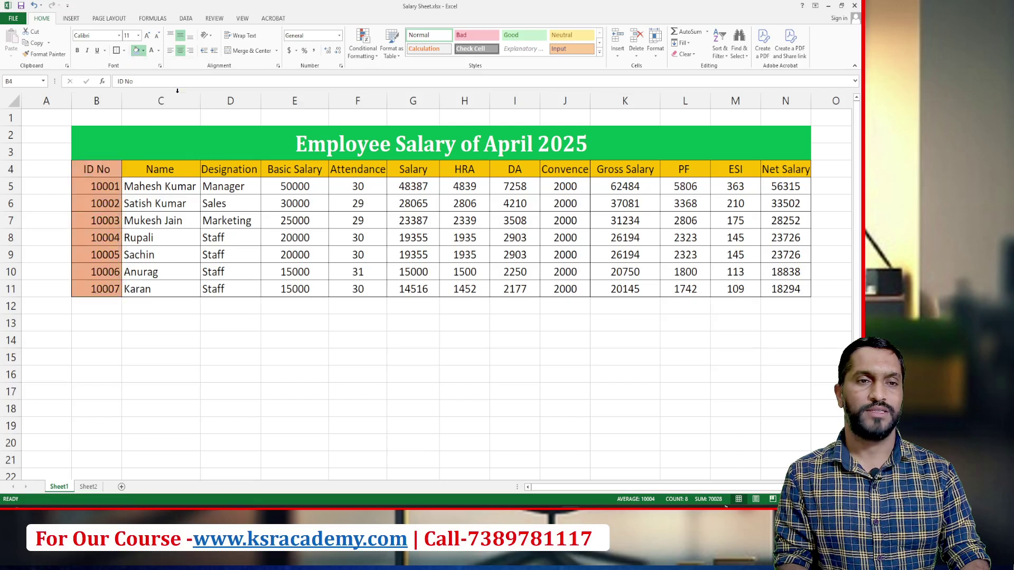
# Fill the Gross Salary values in K5:K11 with light blue.
pyautogui.moveTo(290, 183); pyautogui.dragTo(383, 194)
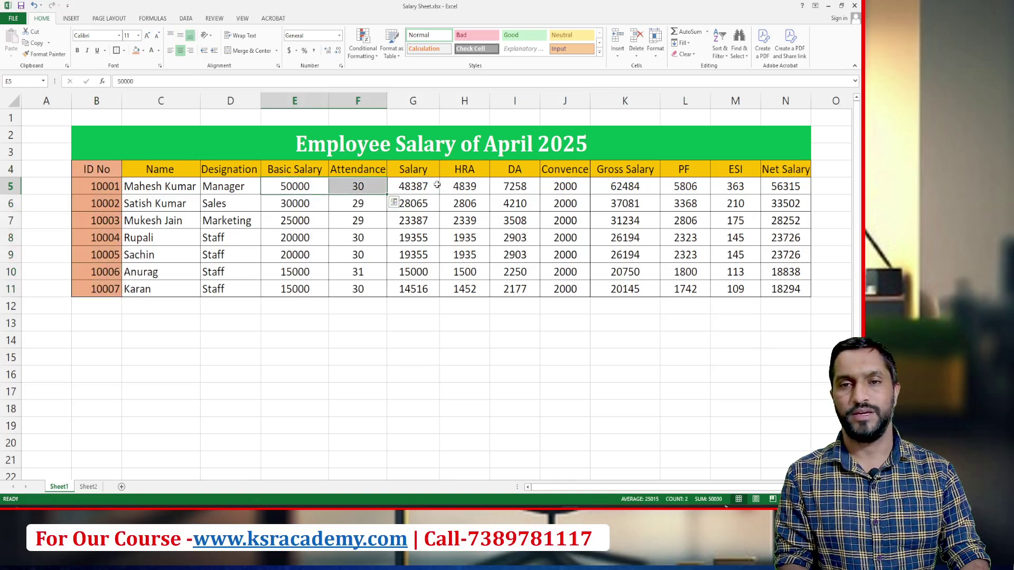
pyautogui.moveTo(608, 185); pyautogui.dragTo(627, 289)
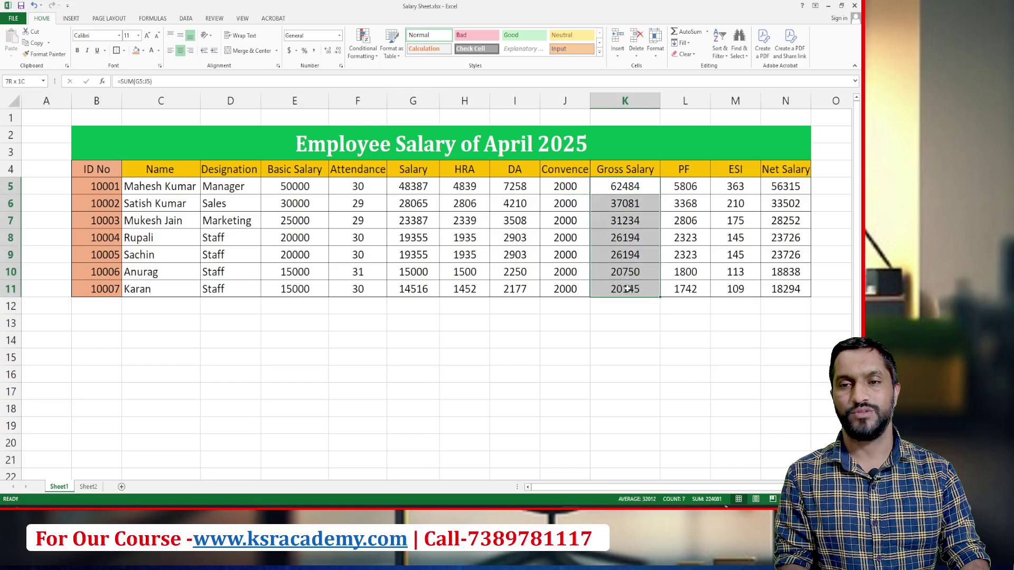
pyautogui.click(143, 50)
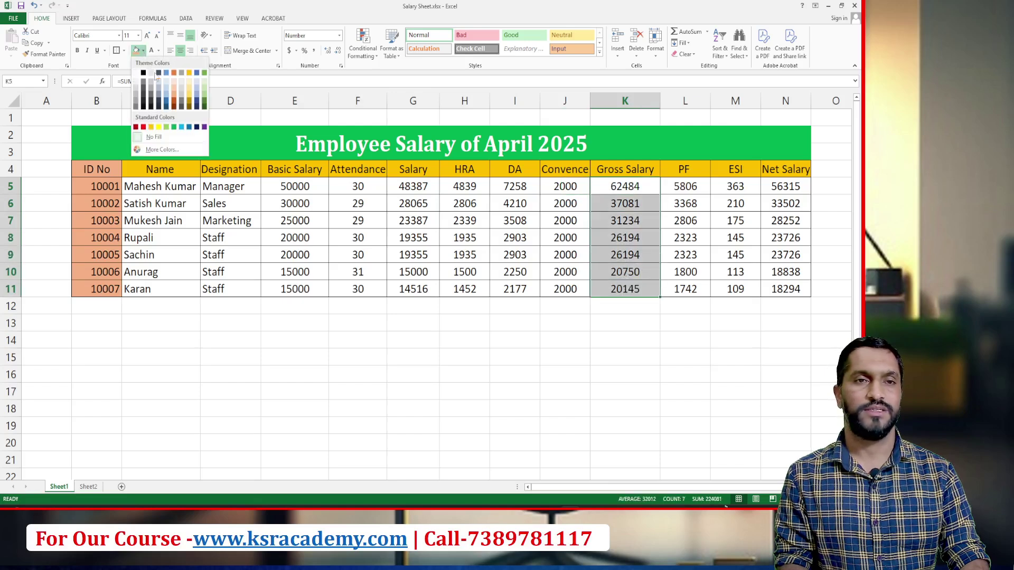
pyautogui.click(166, 97)
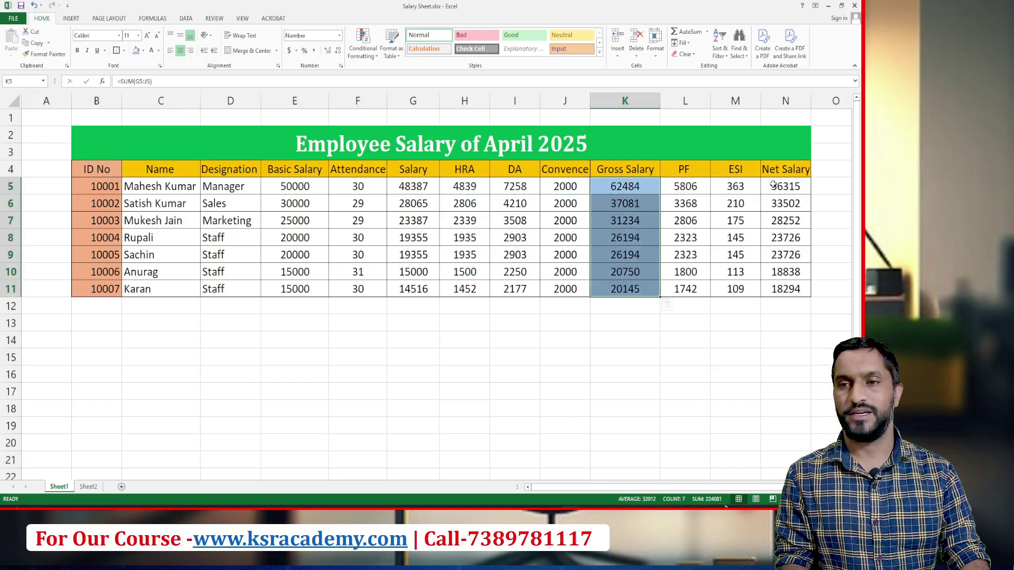
# Fill the Net Salary values in N5:N11 with dark gold and make their text white.
pyautogui.moveTo(776, 186); pyautogui.dragTo(794, 292)
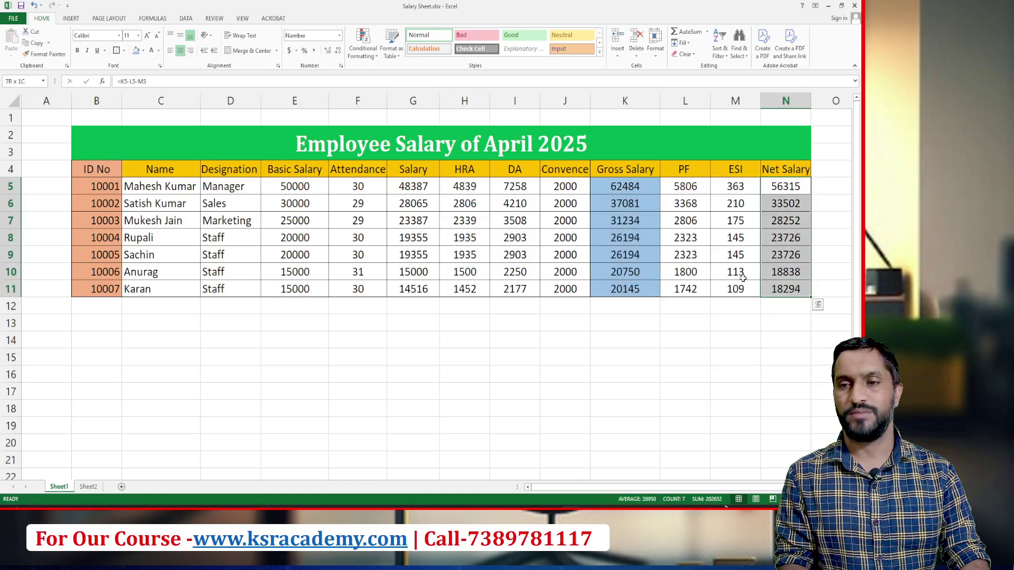
pyautogui.click(143, 51)
pyautogui.click(190, 105)
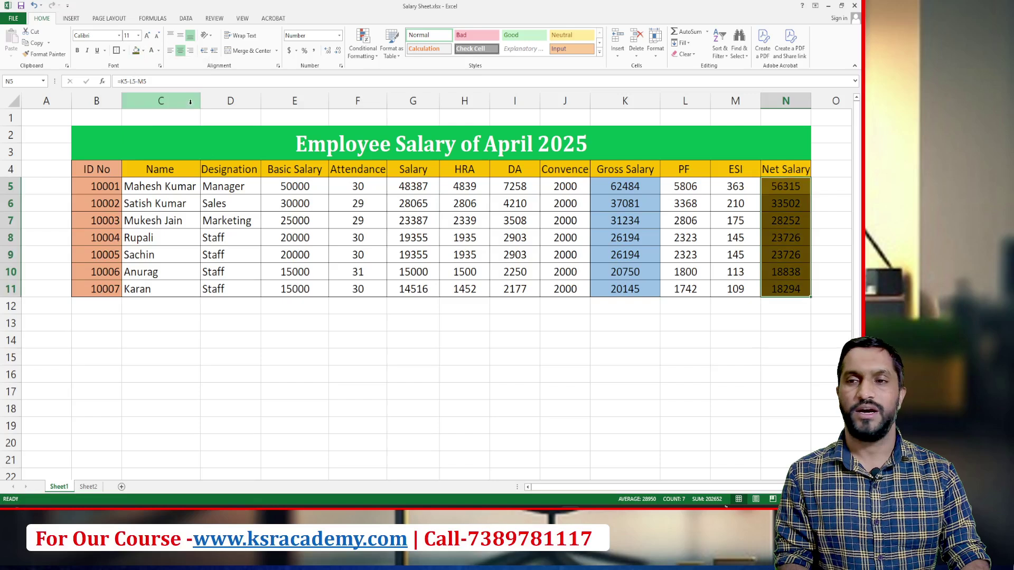
pyautogui.click(151, 51)
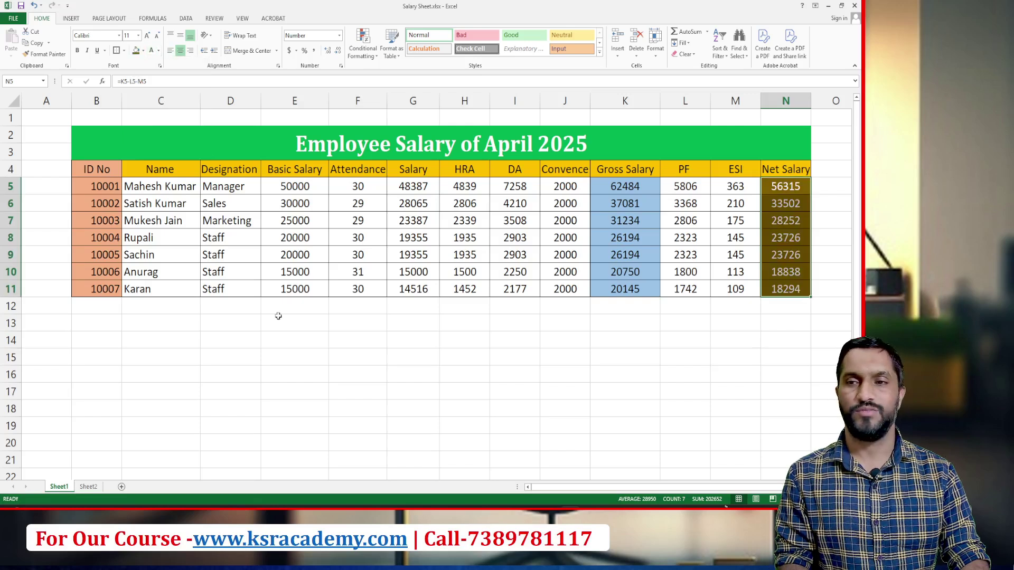
pyautogui.click(217, 194)
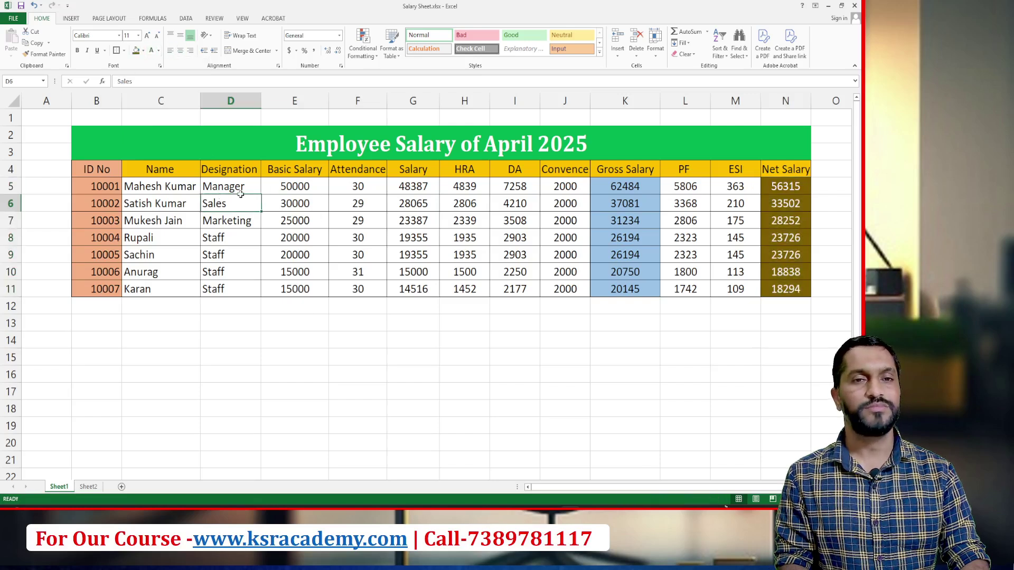
# Fill the Salary, HRA, DA and Convence values in G5:J11 with dark green and make their text white.
pyautogui.click(283, 186)
pyautogui.moveTo(317, 189); pyautogui.dragTo(558, 289)
pyautogui.click(404, 182)
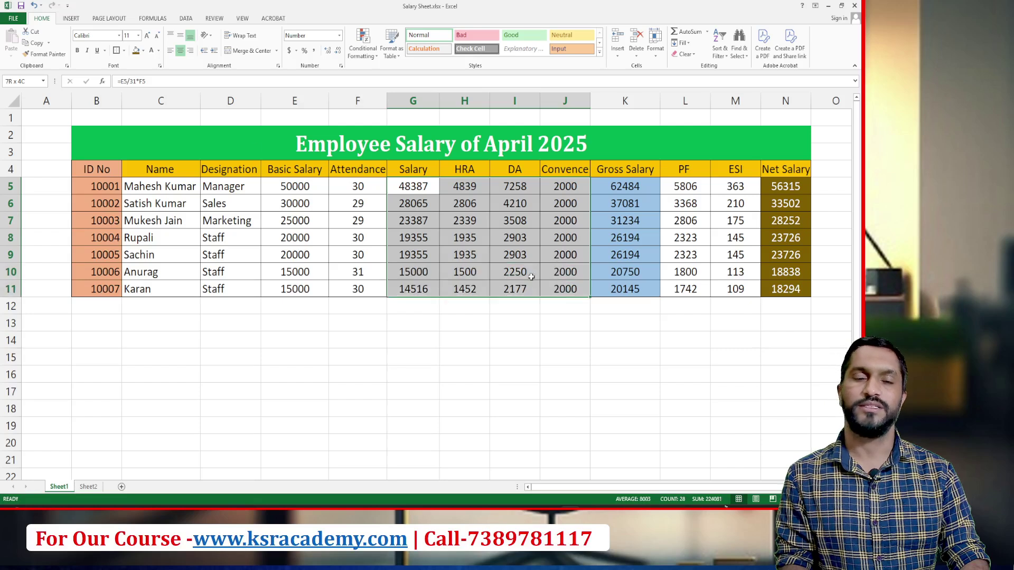
pyautogui.click(144, 51)
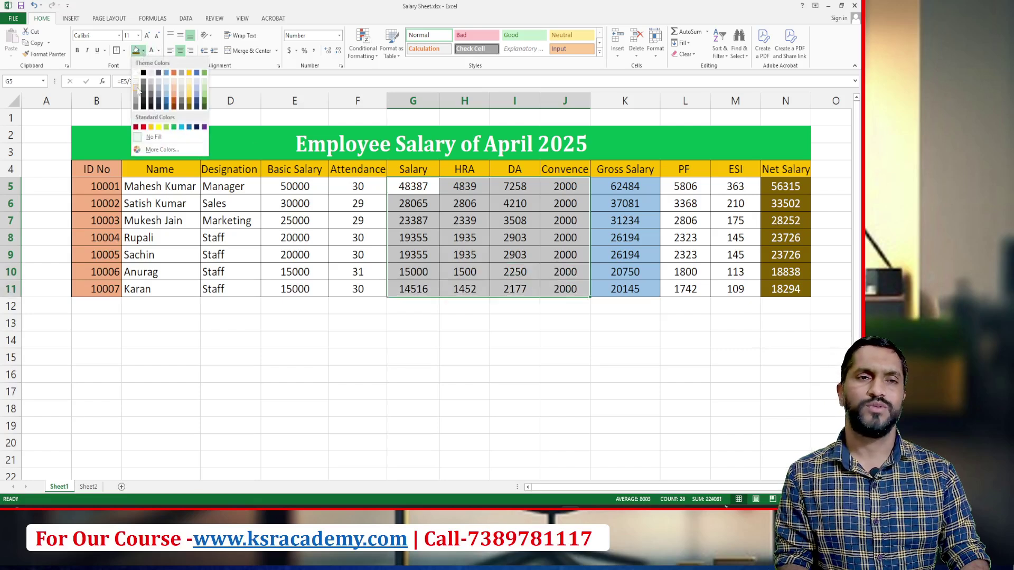
pyautogui.click(205, 105)
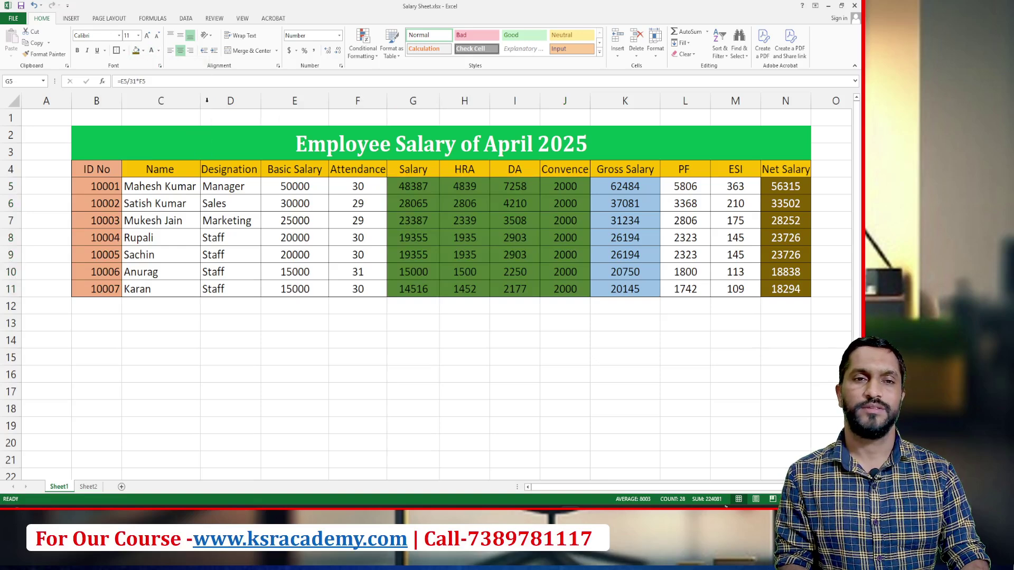
pyautogui.click(242, 285)
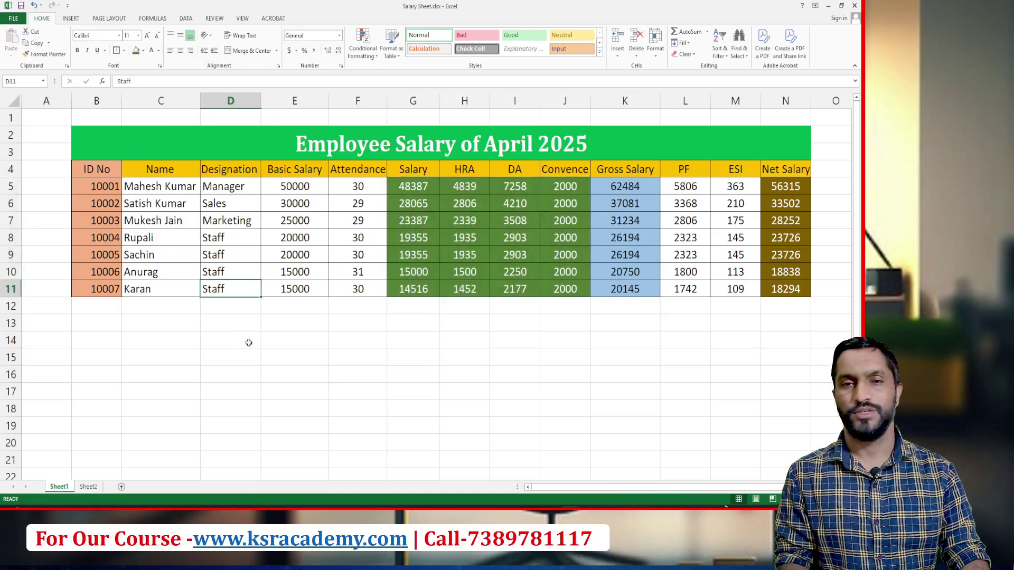
# Review the Total Days values in AO4:AO10 and the empty rows below the employees on Sheet2, and return to Sheet1.
pyautogui.click(323, 358)
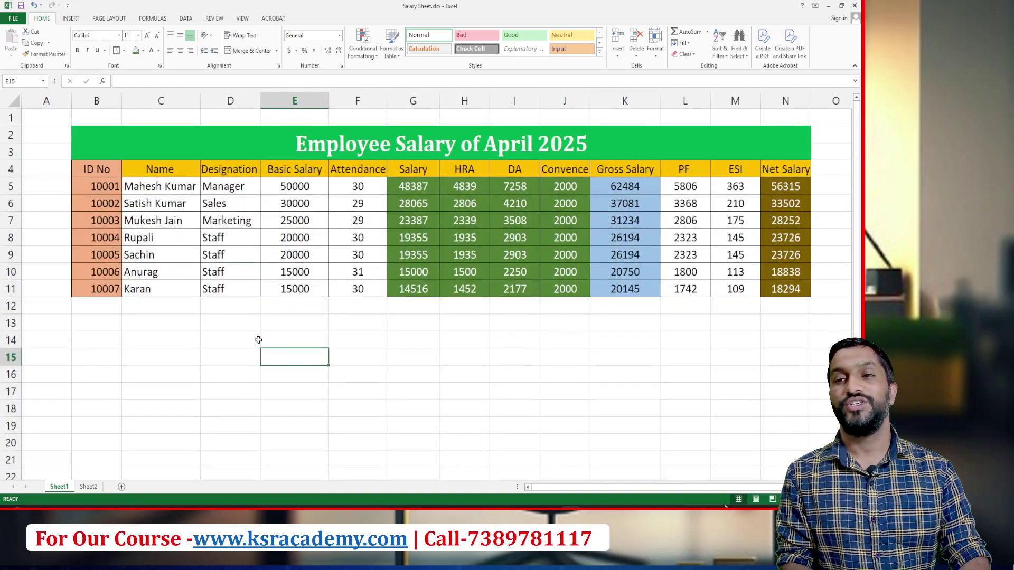
pyautogui.click(307, 332)
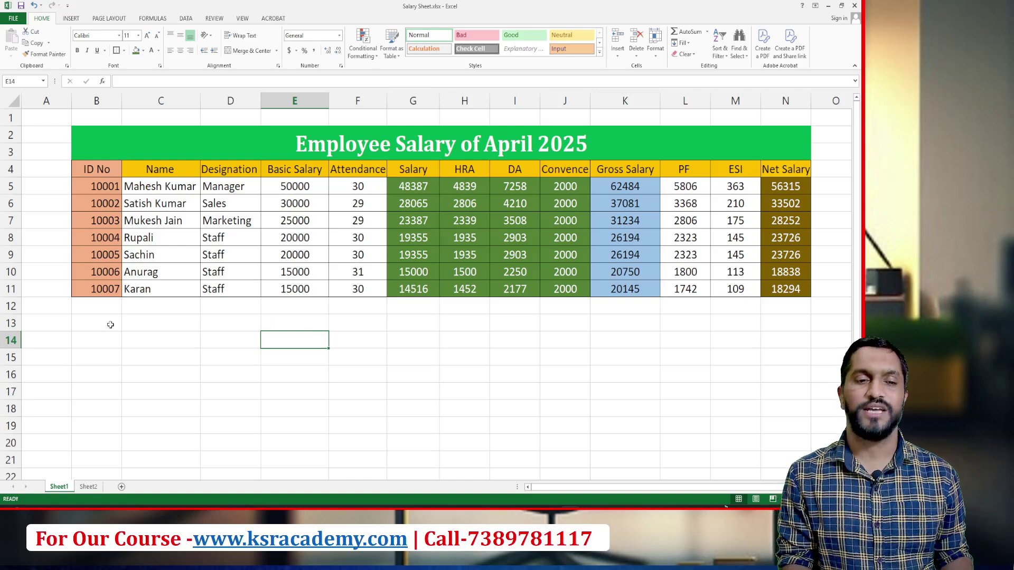
pyautogui.click(88, 487)
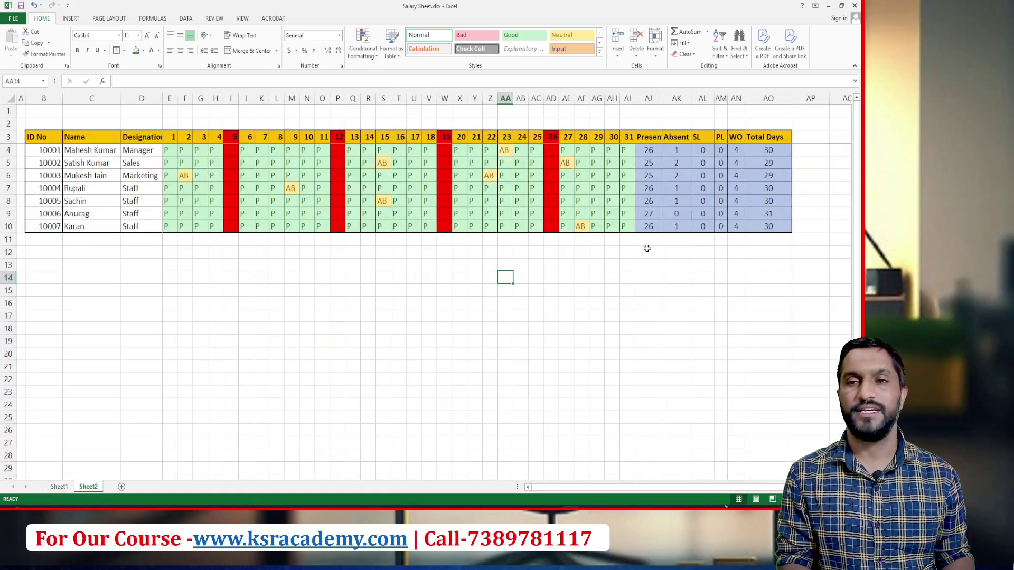
pyautogui.moveTo(774, 150); pyautogui.dragTo(773, 227)
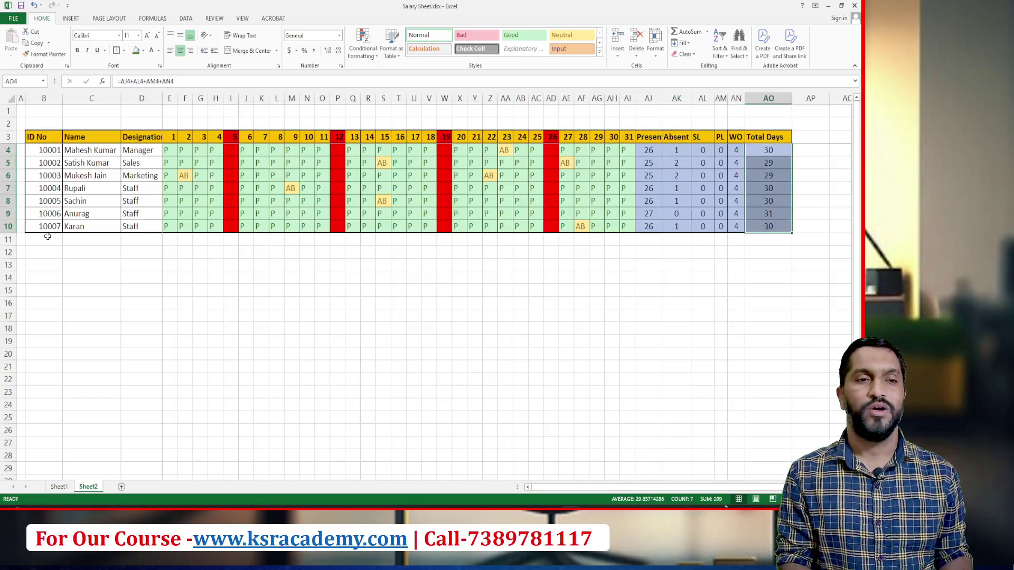
pyautogui.moveTo(45, 238); pyautogui.dragTo(77, 444)
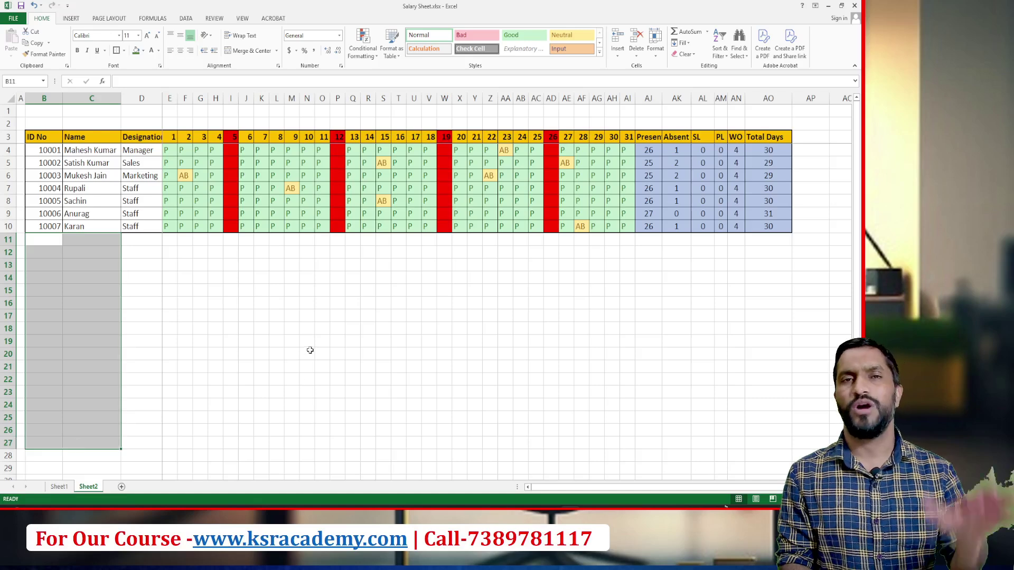
pyautogui.click(60, 487)
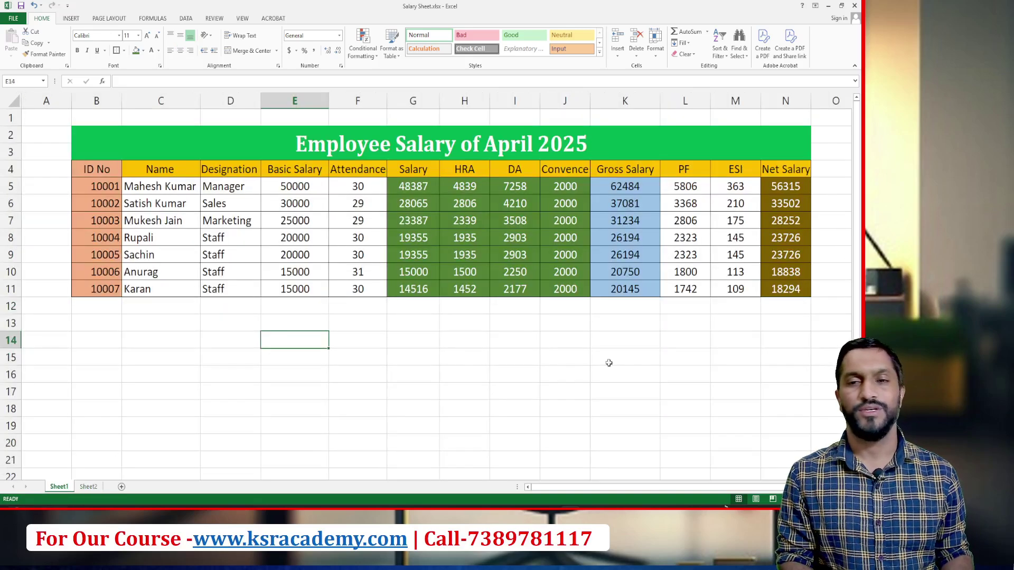
# Examine the first and last employees' Net Salary cells N5 and N11.
pyautogui.click(685, 340)
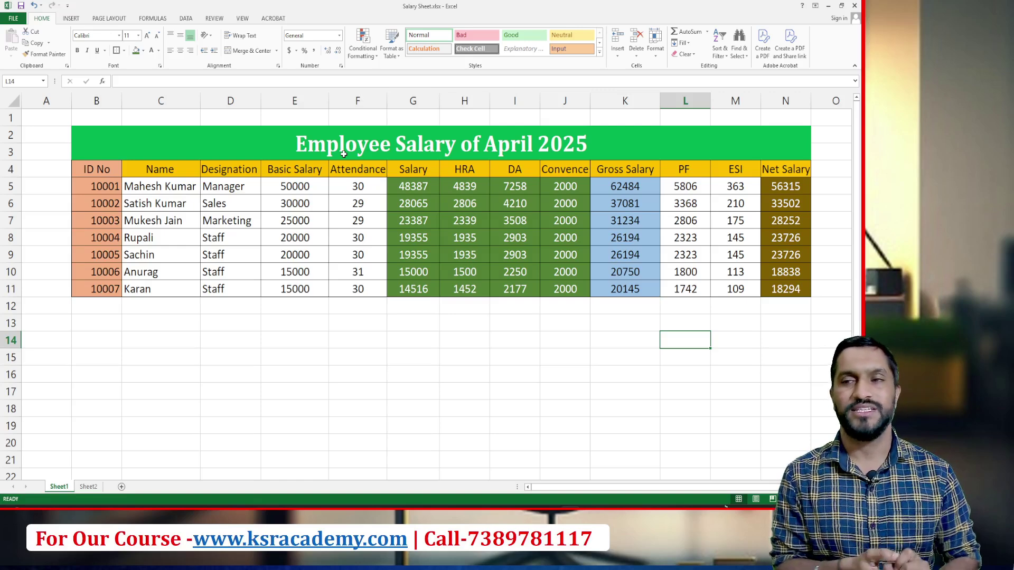
pyautogui.click(778, 186)
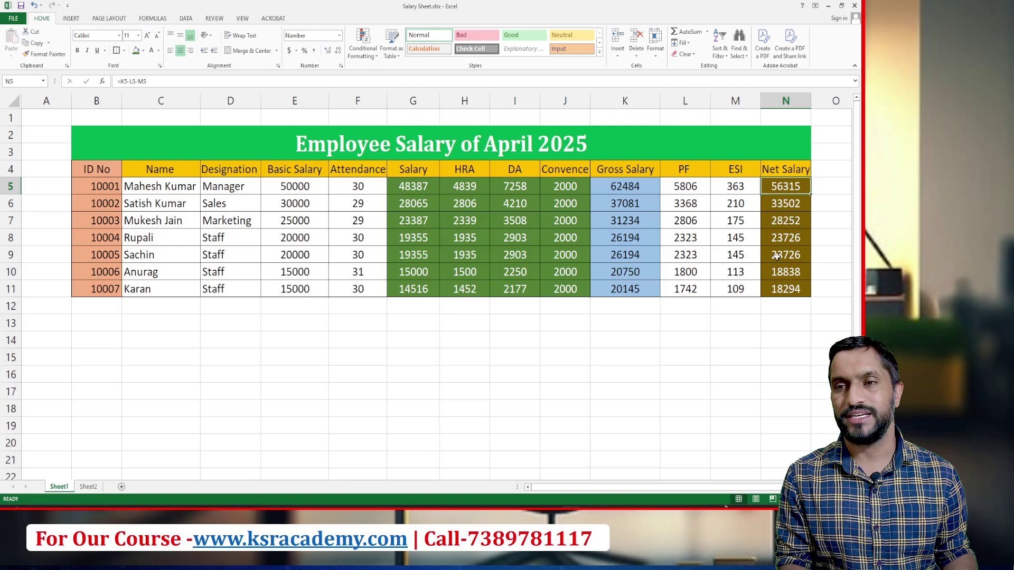
pyautogui.click(776, 290)
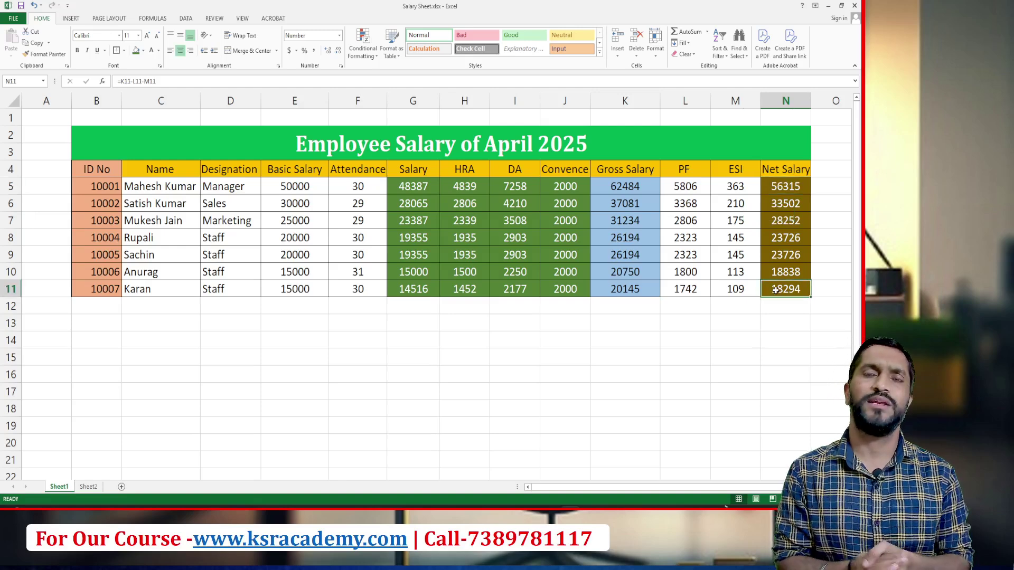